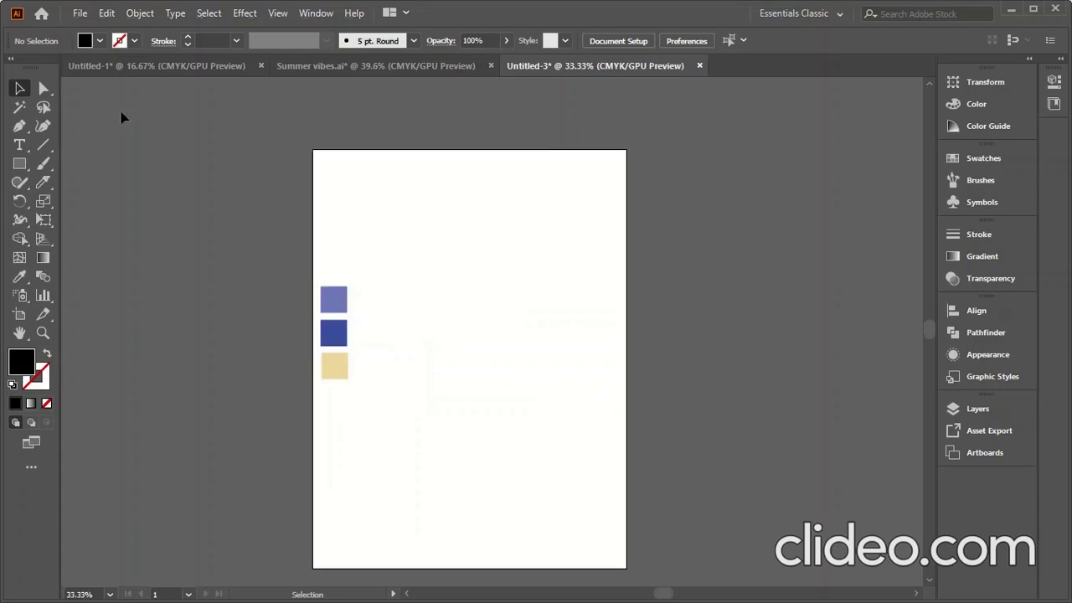
Step: Type the word 'Summer' as a text line beside the artboard
click(19, 145)
click(673, 219)
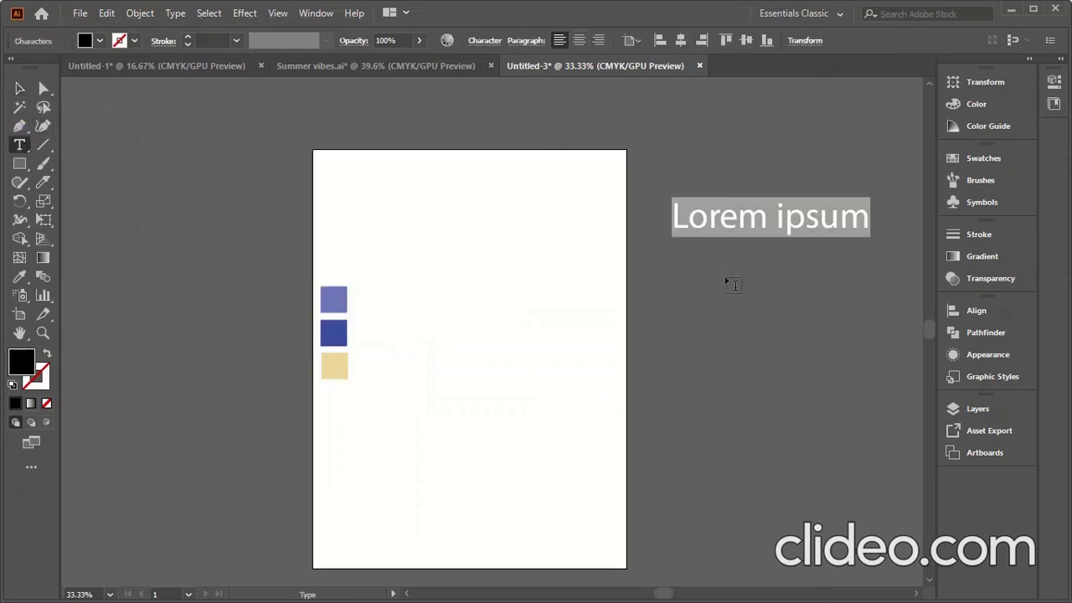
text(Summer)
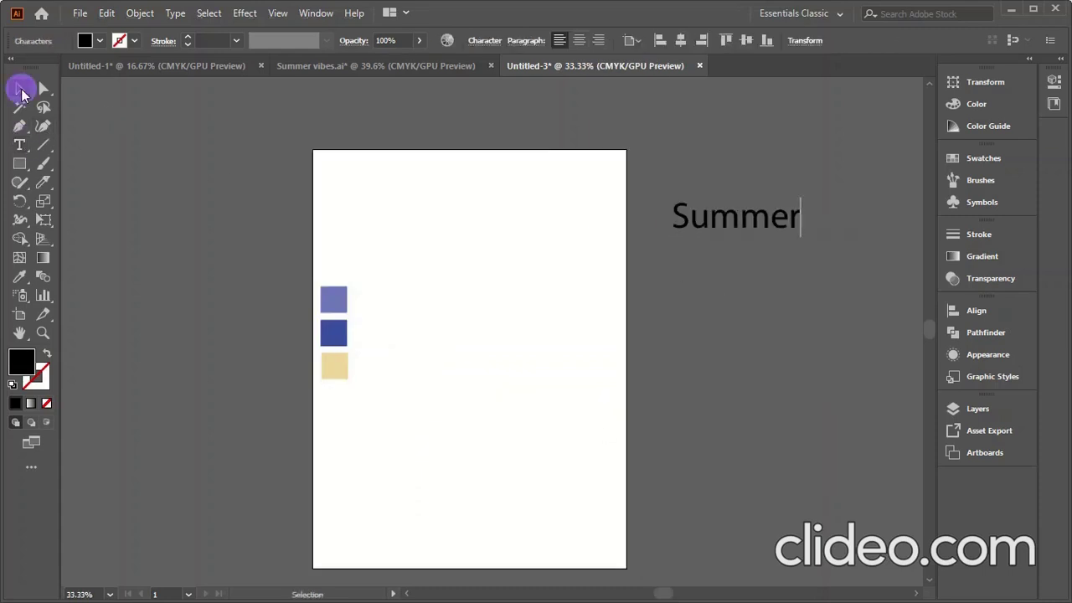
click(19, 88)
Step: Add 'Vibes' on a line below Summer and select both words
click(20, 146)
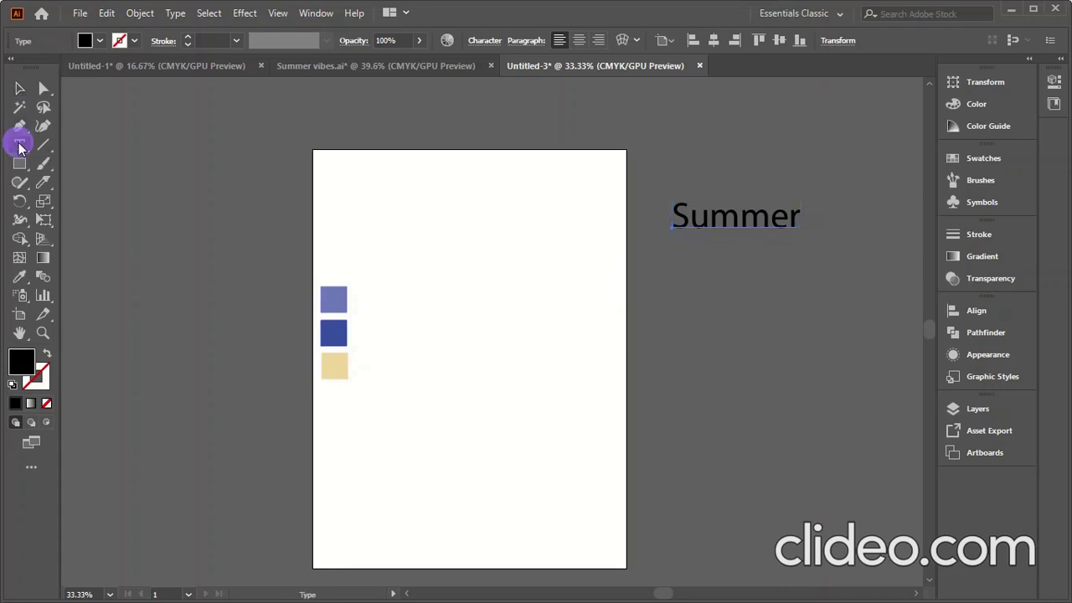
click(695, 312)
text(Vibes)
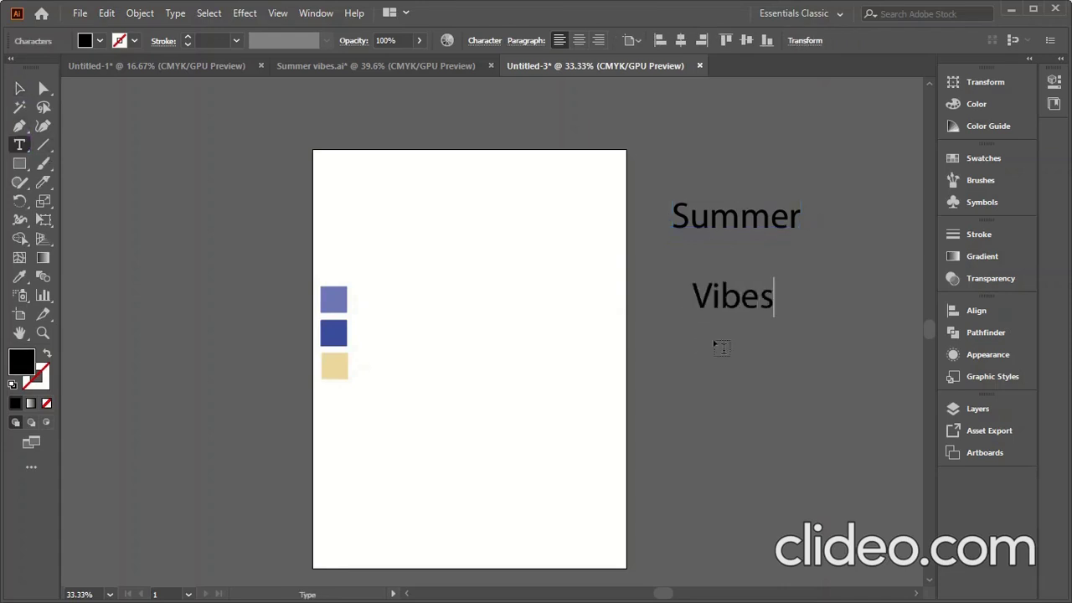
key(Escape)
click(796, 321)
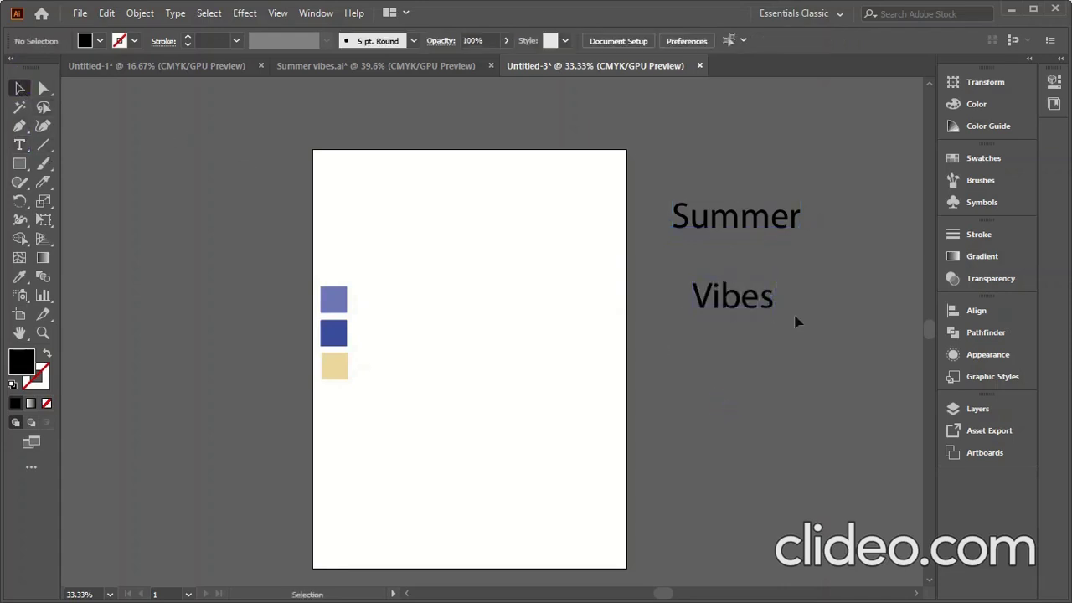
drag(700, 387, 561, 49)
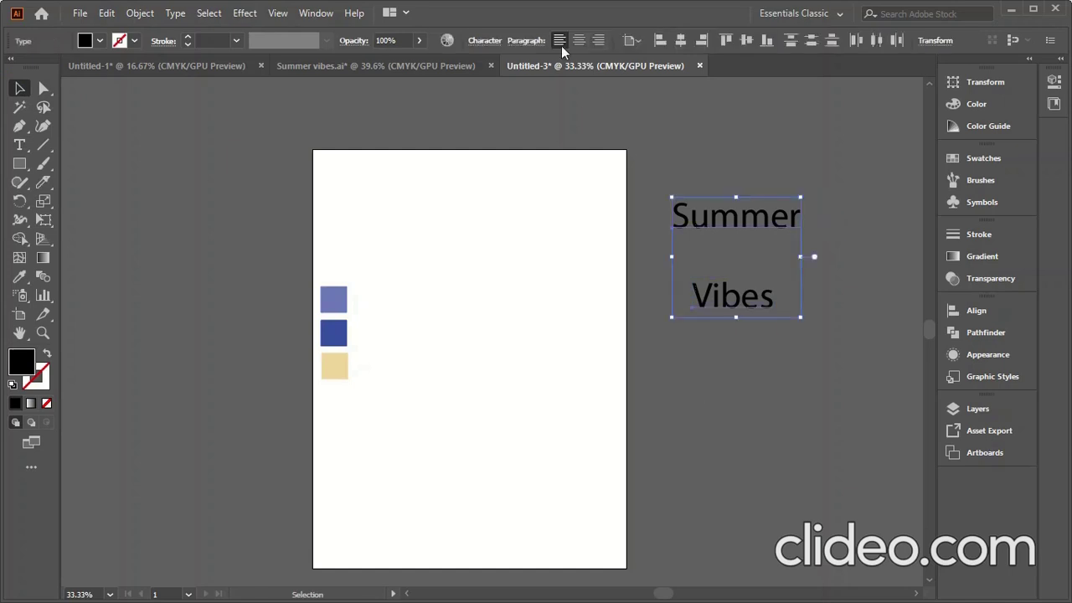
Step: Set the words in the Narmada script font and move Vibes up under Summer
click(493, 41)
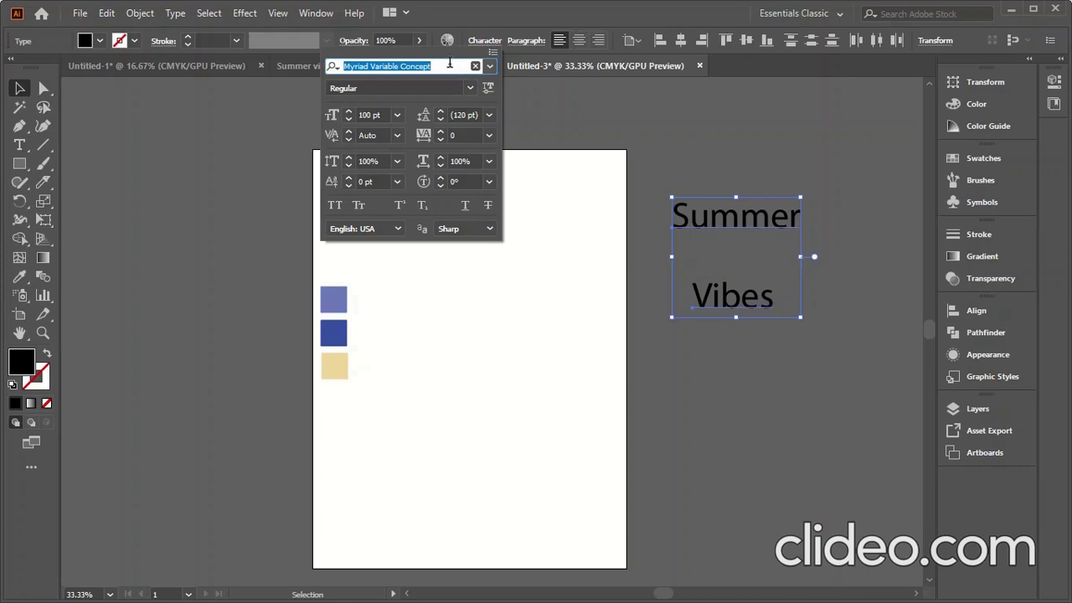
text(nar)
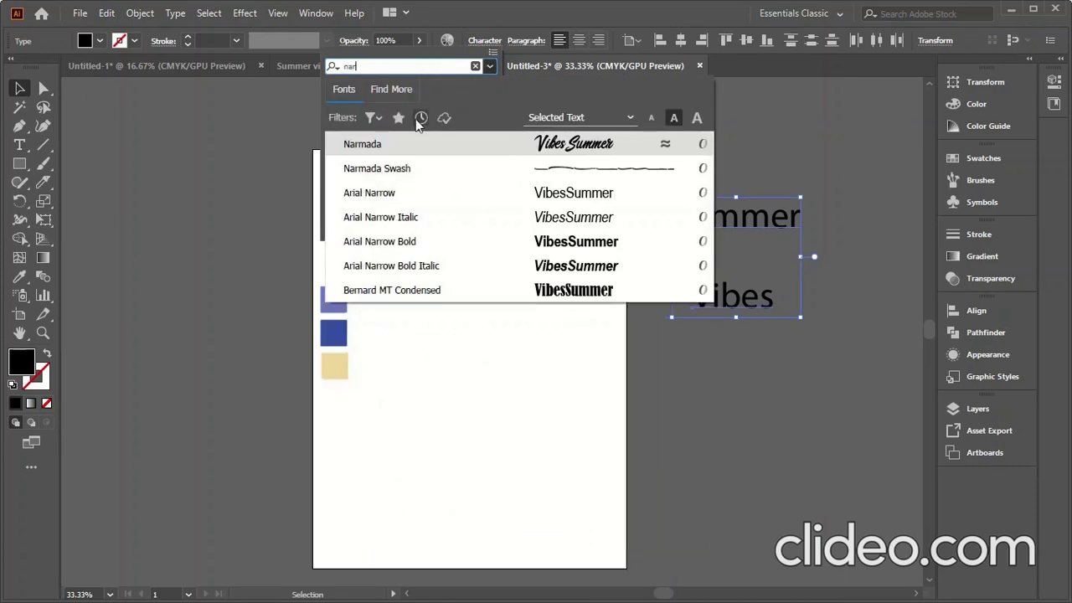
click(399, 145)
click(755, 363)
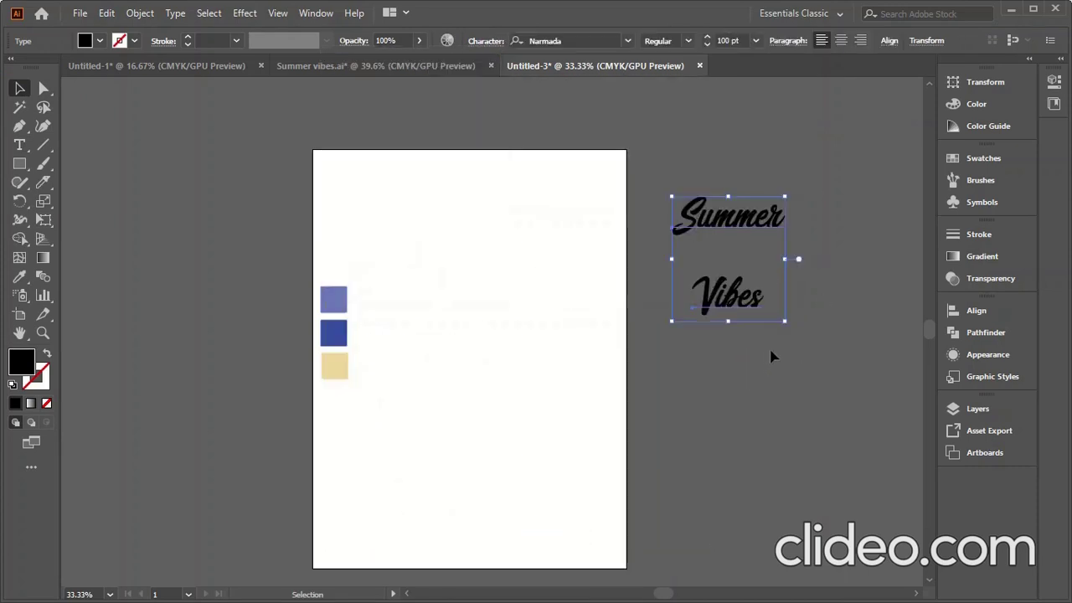
click(839, 307)
drag(733, 305, 740, 276)
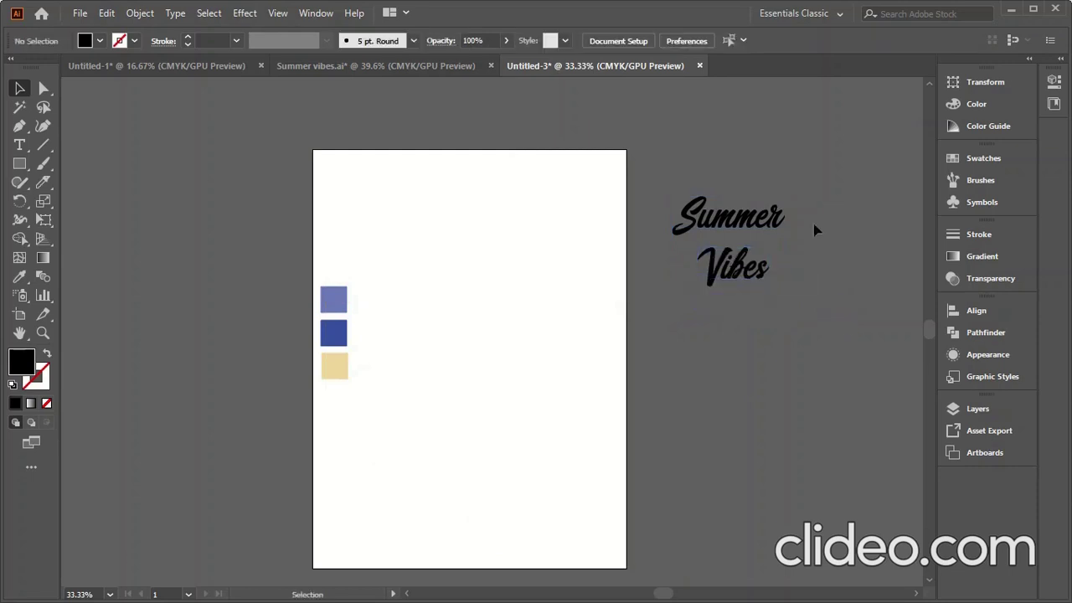
Step: Duplicate Summer Vibes lower down and convert the copy to outlines
drag(813, 229, 692, 346)
drag(722, 227, 741, 406)
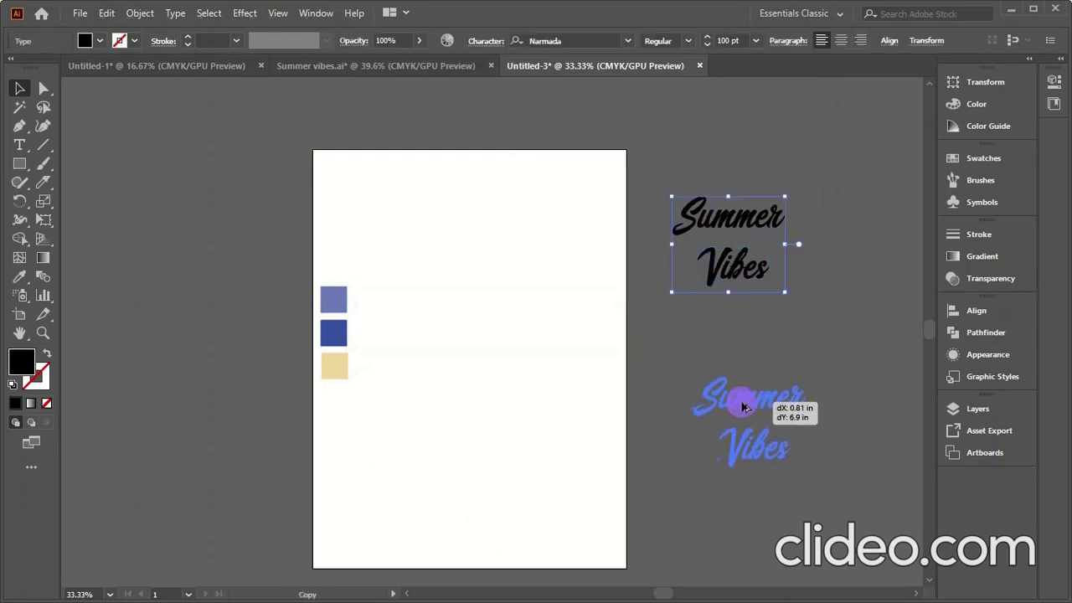
click(721, 492)
click(736, 462)
right_click(725, 462)
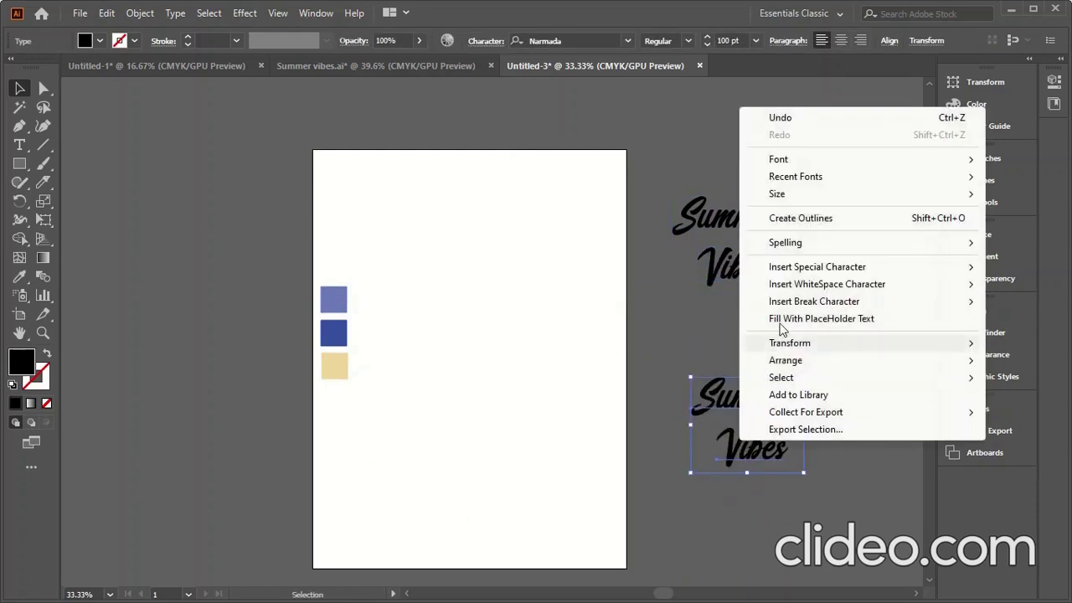
click(803, 216)
click(773, 335)
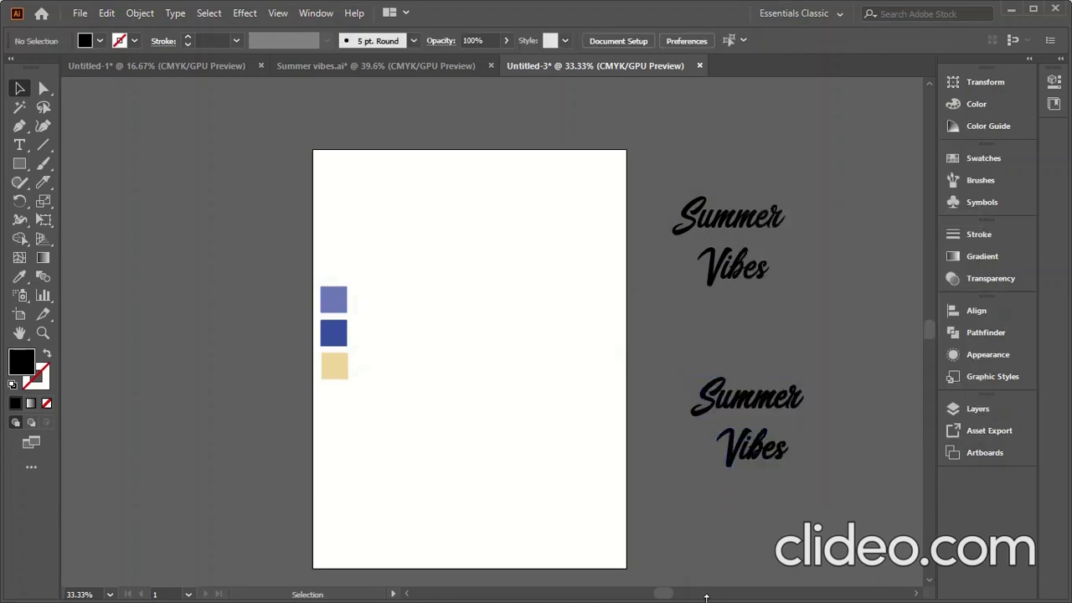
click(1011, 10)
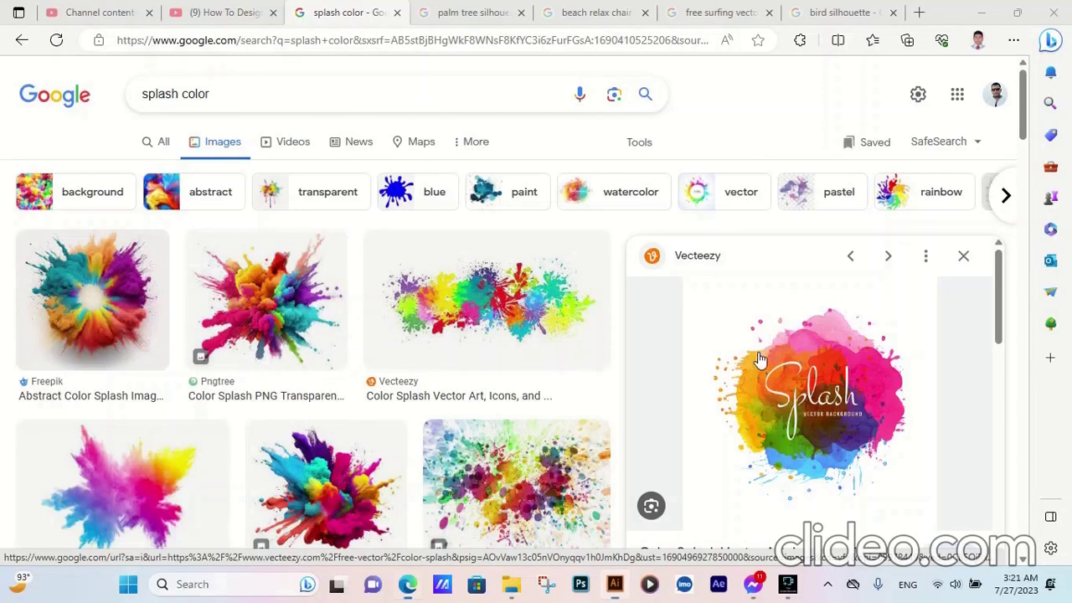
Step: Copy the colourful Splash preview image from Google Images and return to Illustrator
right_click(801, 398)
click(859, 345)
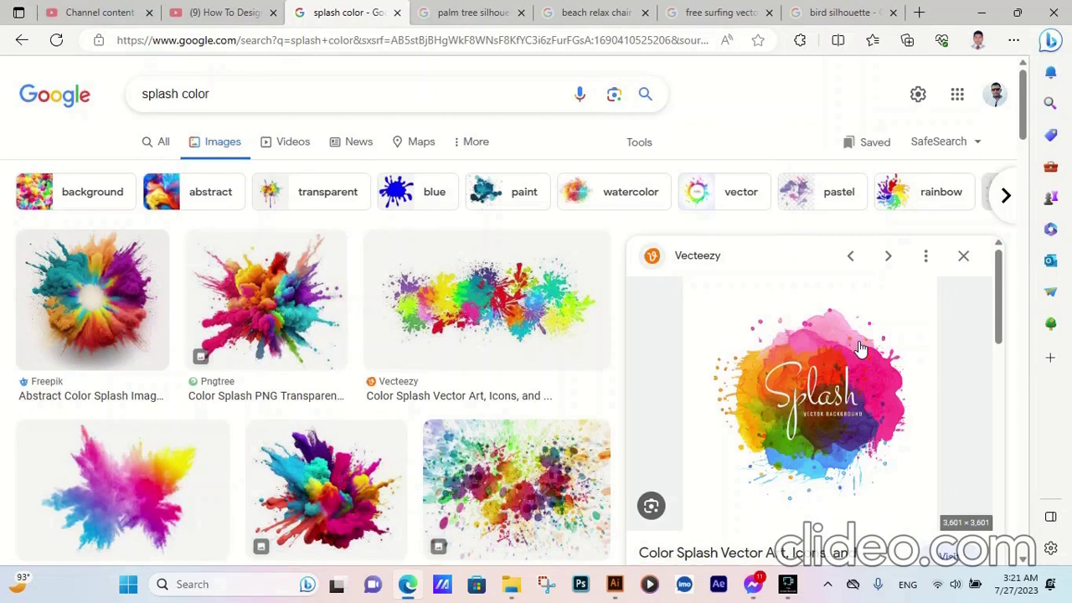
click(614, 583)
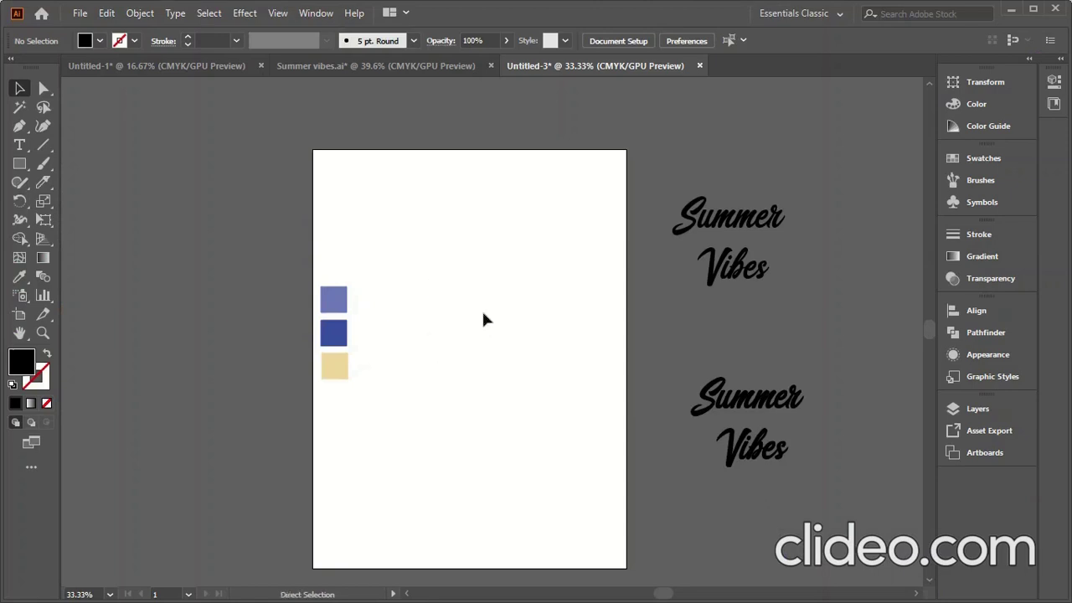
click(1010, 10)
right_click(821, 370)
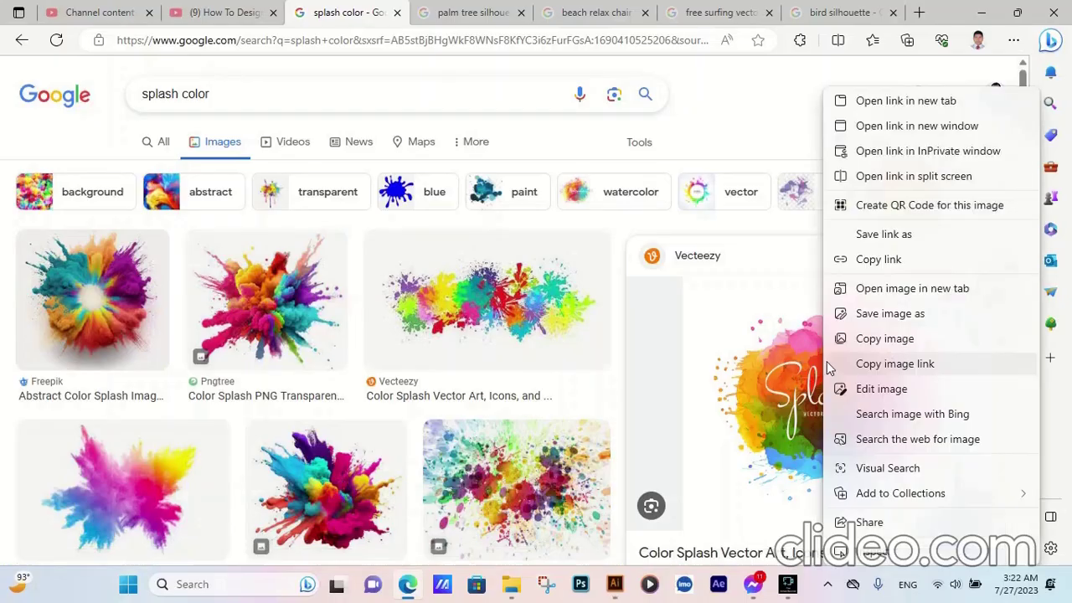
click(870, 338)
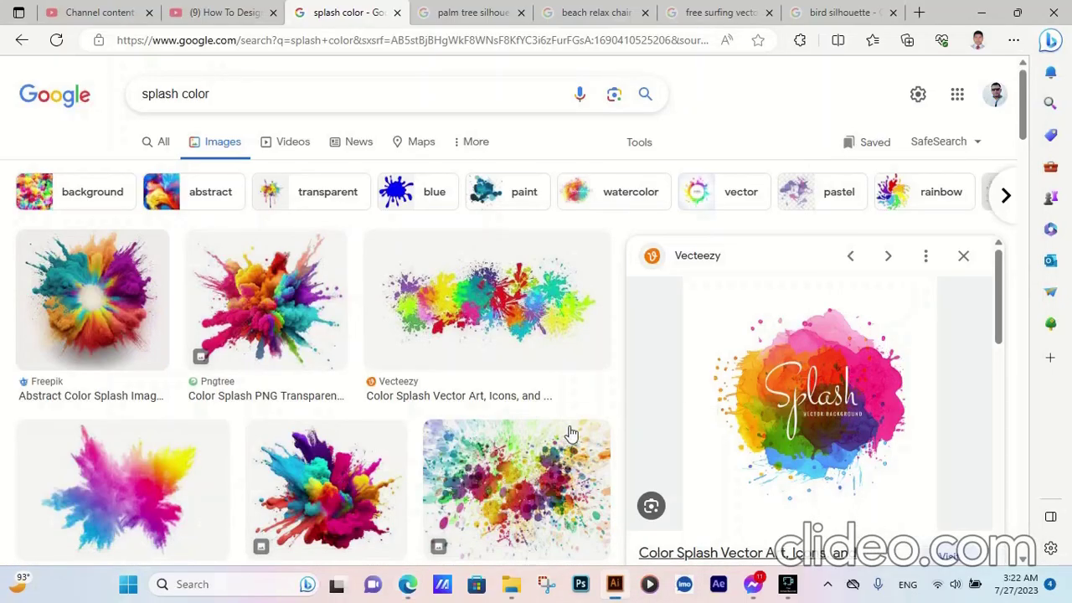
key(alt+Tab)
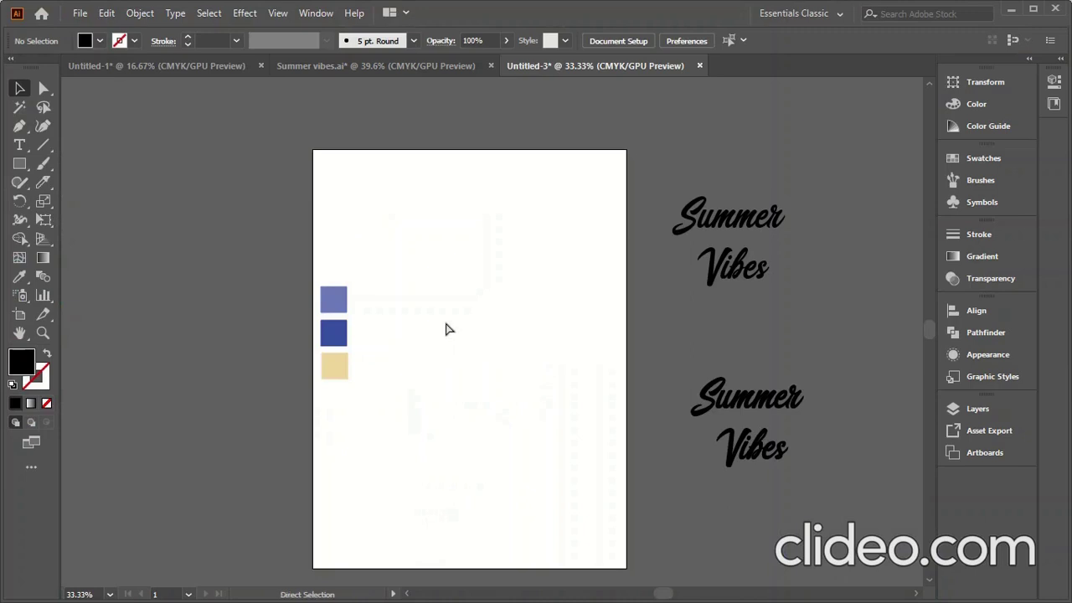
Step: Paste the copied Splash image into the document
right_click(432, 261)
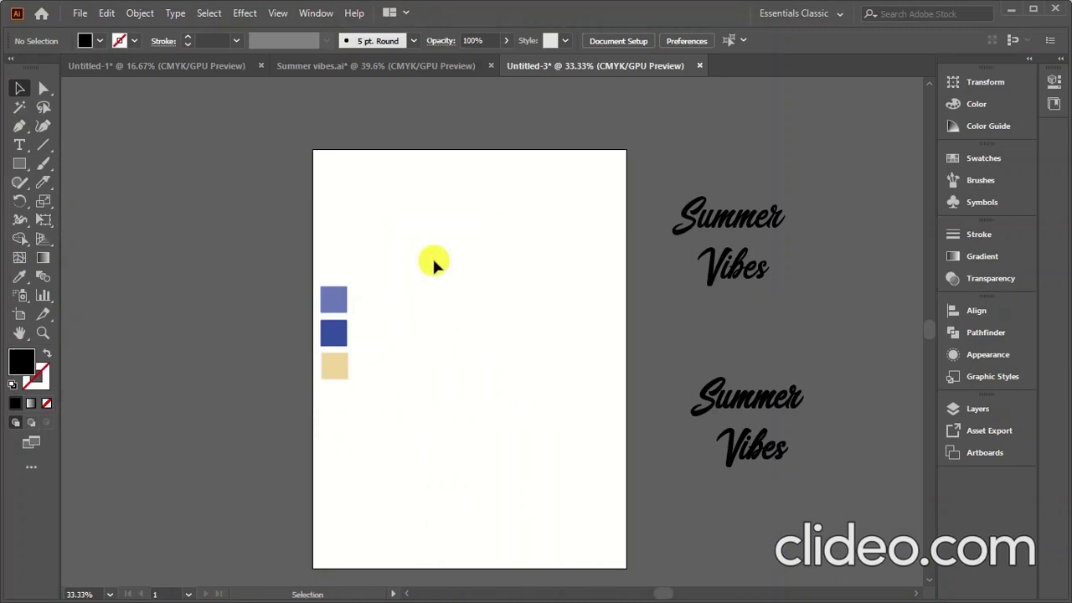
click(415, 344)
click(108, 13)
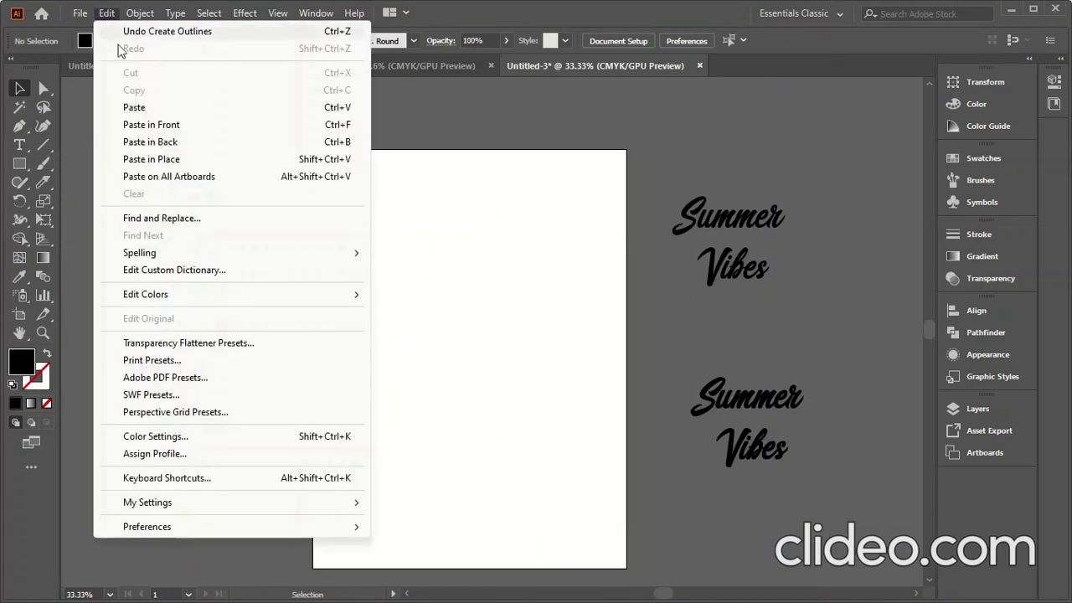
click(135, 106)
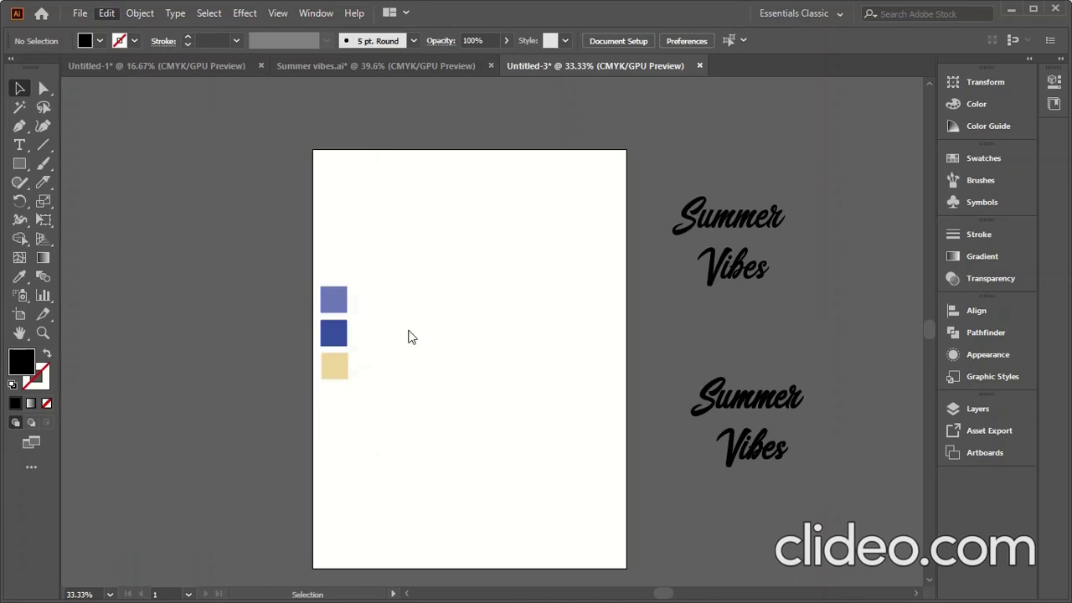
click(432, 312)
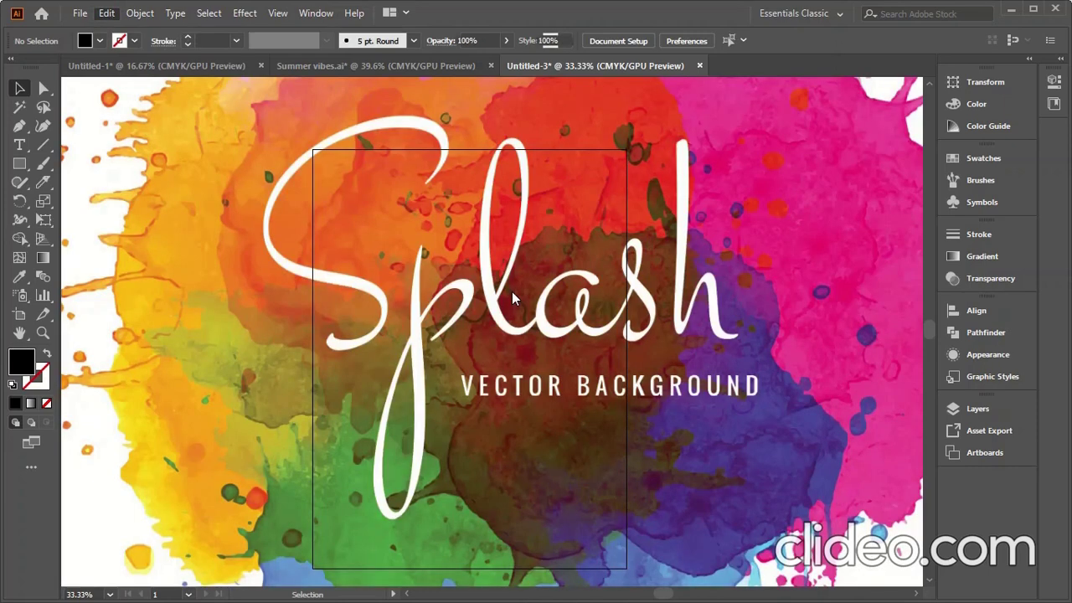
click(512, 295)
Step: Resize the Splash image to 8 by 8 in, move it onto the artboard and centre it
click(985, 84)
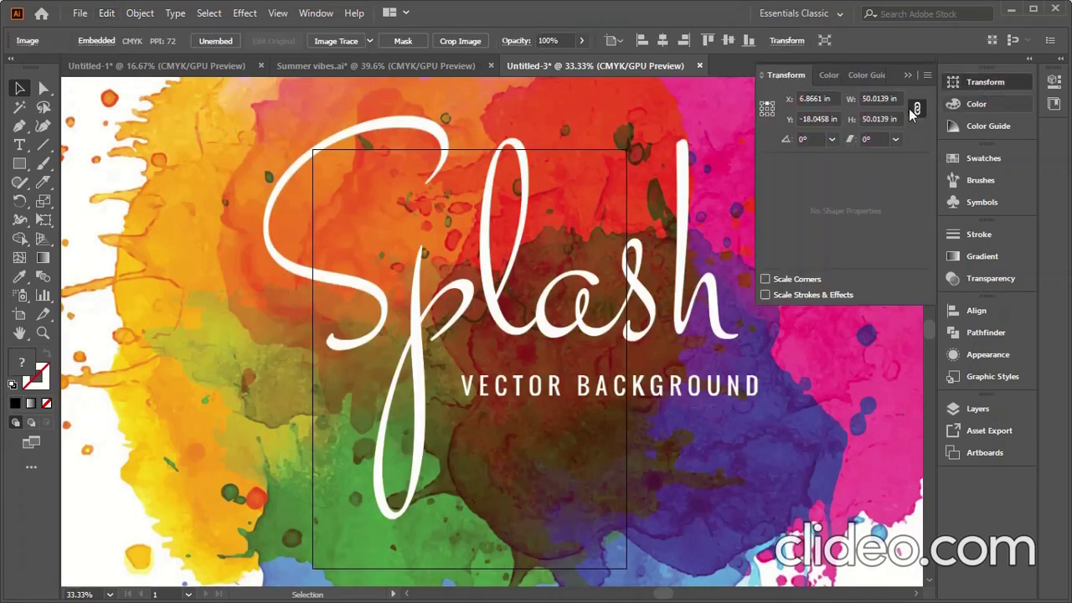
click(875, 98)
text(5.0139)
key(Return)
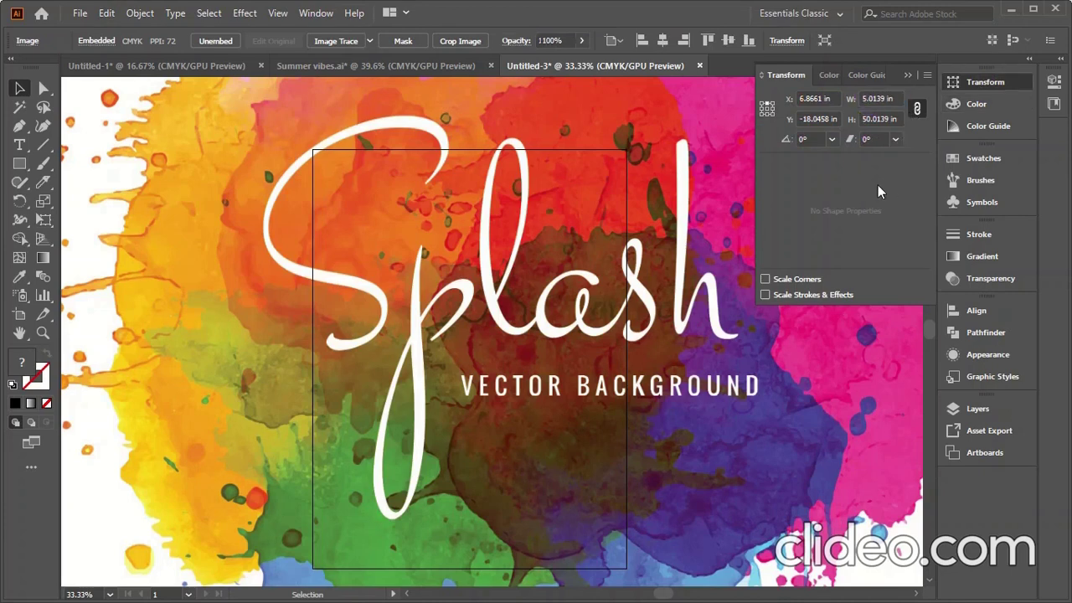
scroll(498, 358, down, 4)
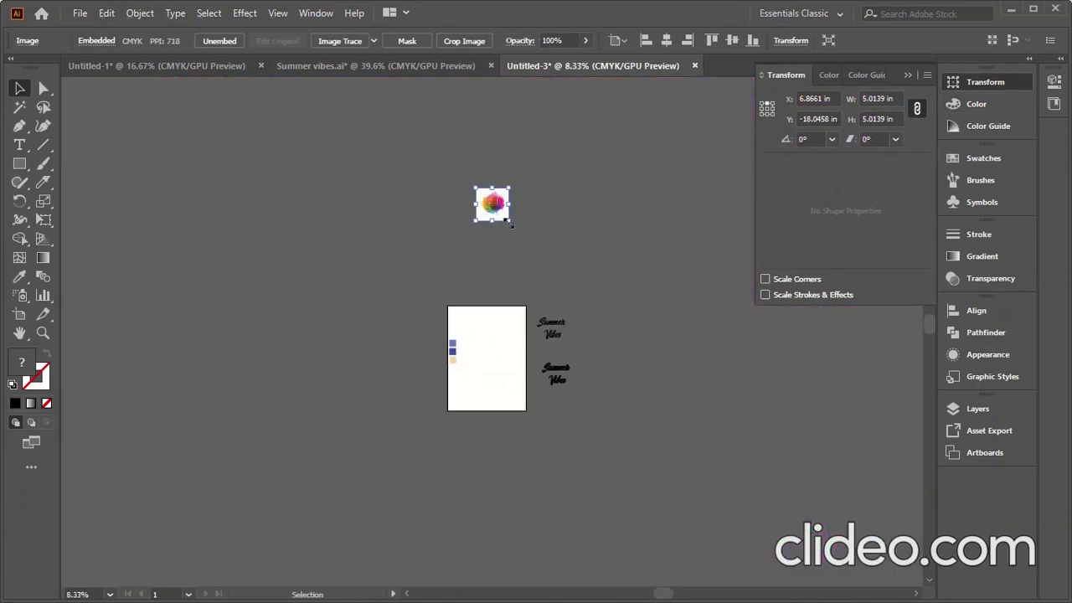
drag(498, 209, 488, 362)
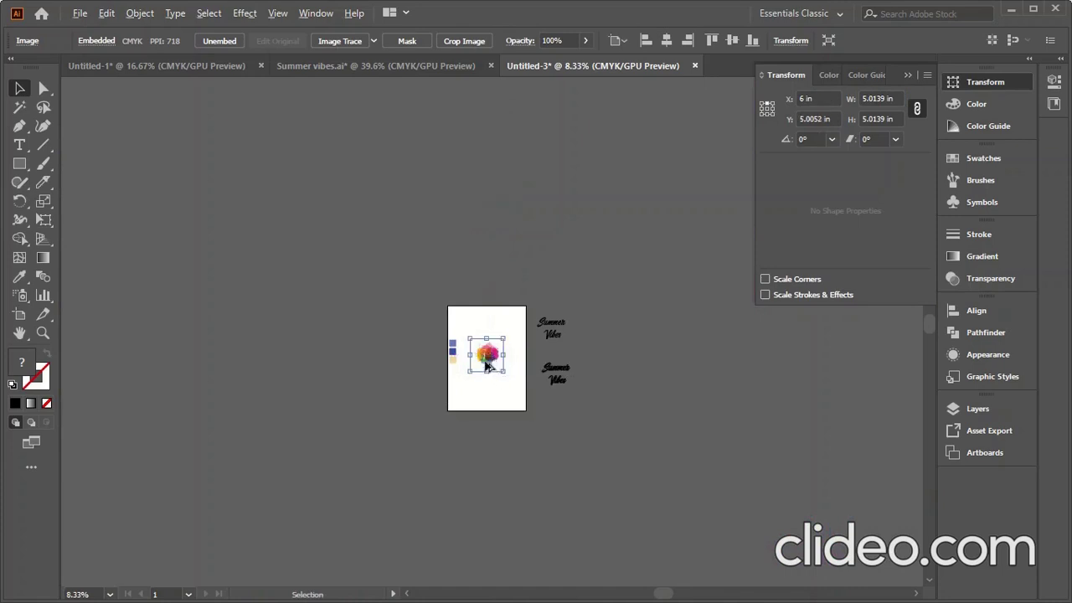
scroll(480, 355, up, 3)
double_click(871, 98)
text(8)
key(Return)
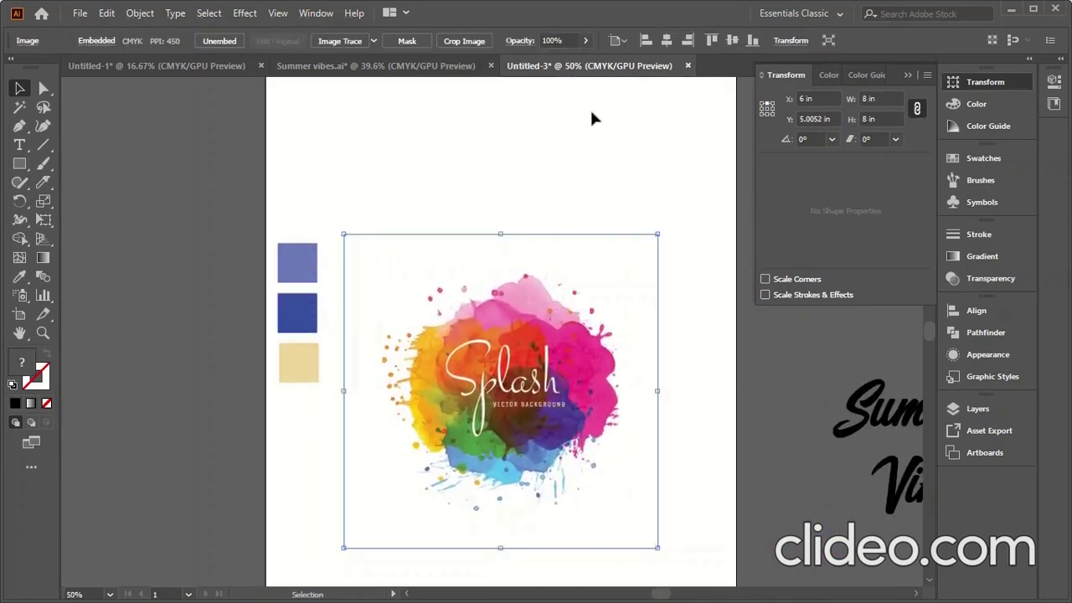
click(731, 40)
click(597, 143)
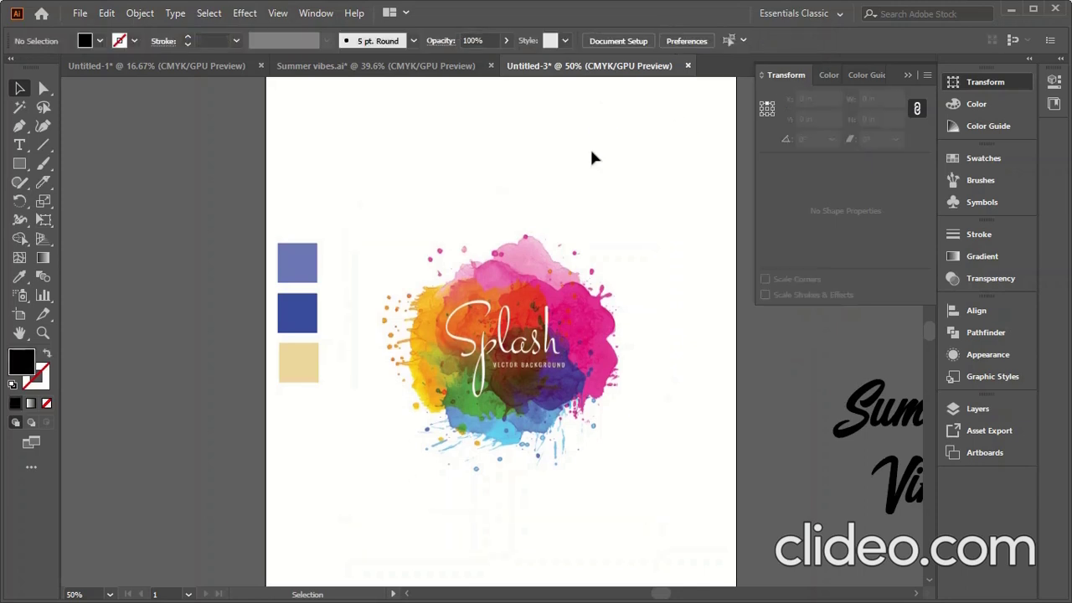
Step: Image-trace the Splash image with the Sketched Art preset
scroll(487, 210, down, 3)
click(499, 251)
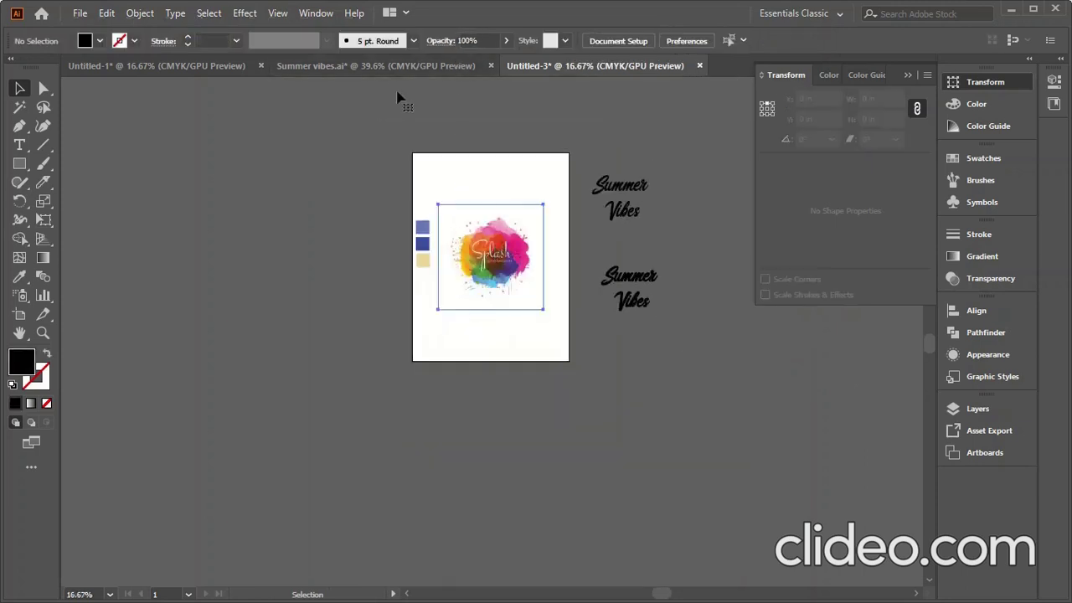
click(374, 41)
click(408, 216)
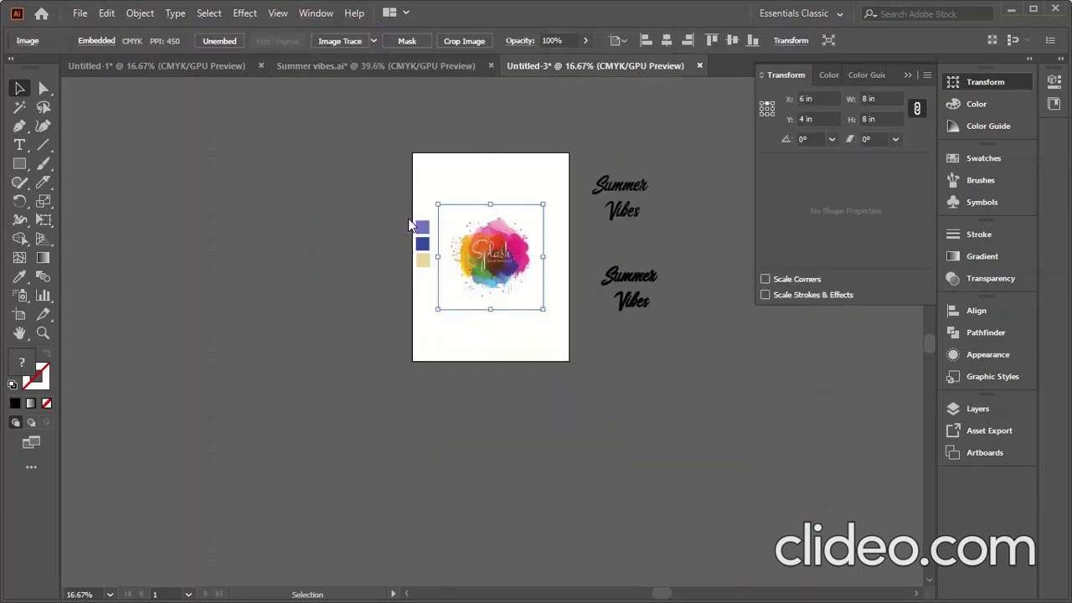
Step: Dismiss the large-image warning and raise the trace Threshold to 240
click(625, 329)
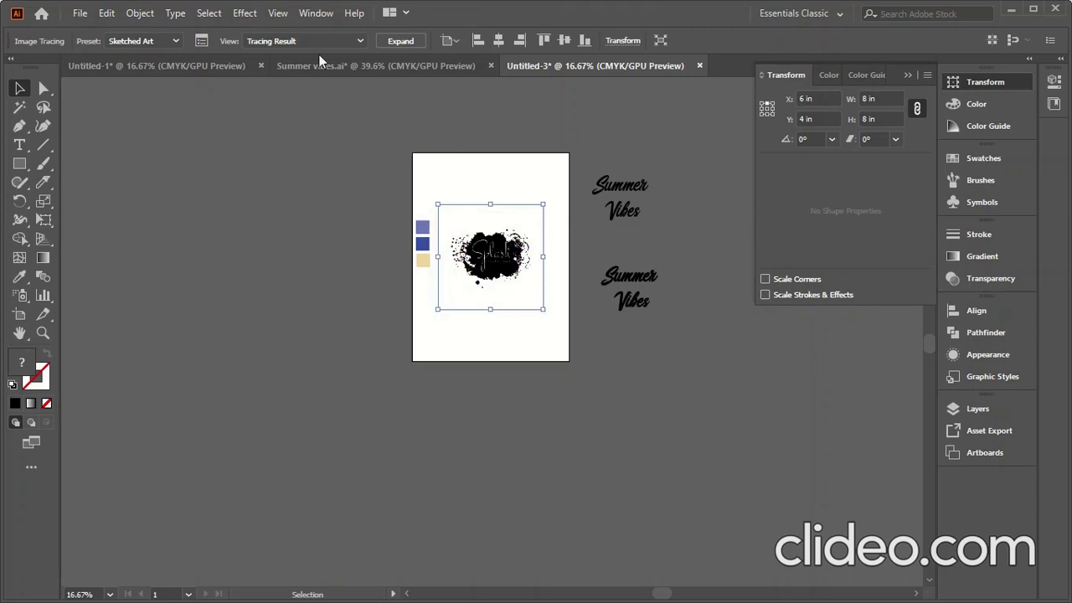
click(201, 41)
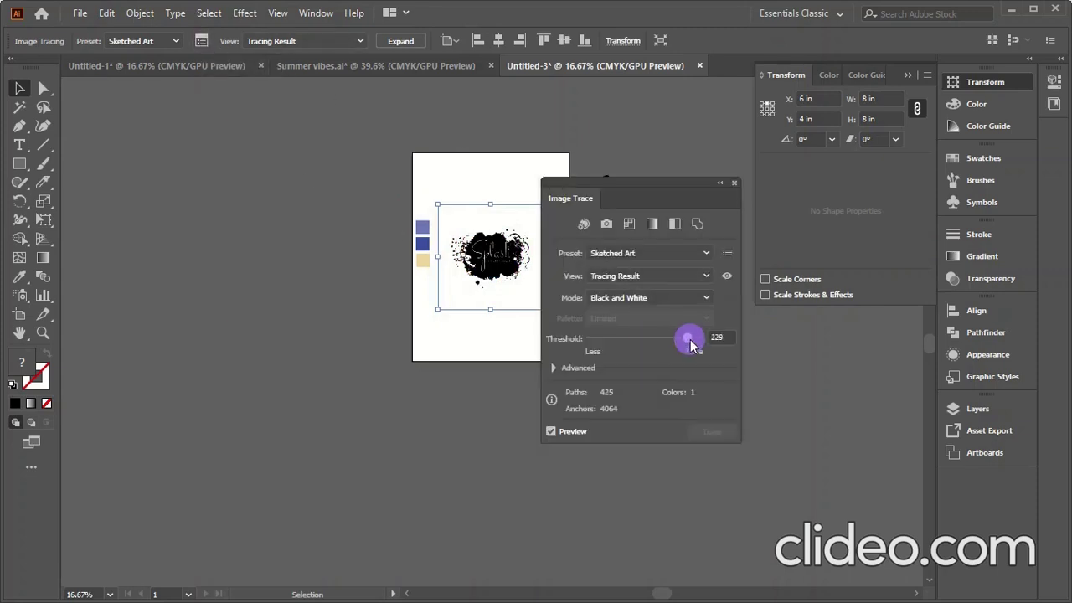
drag(692, 343, 703, 351)
key(Tab)
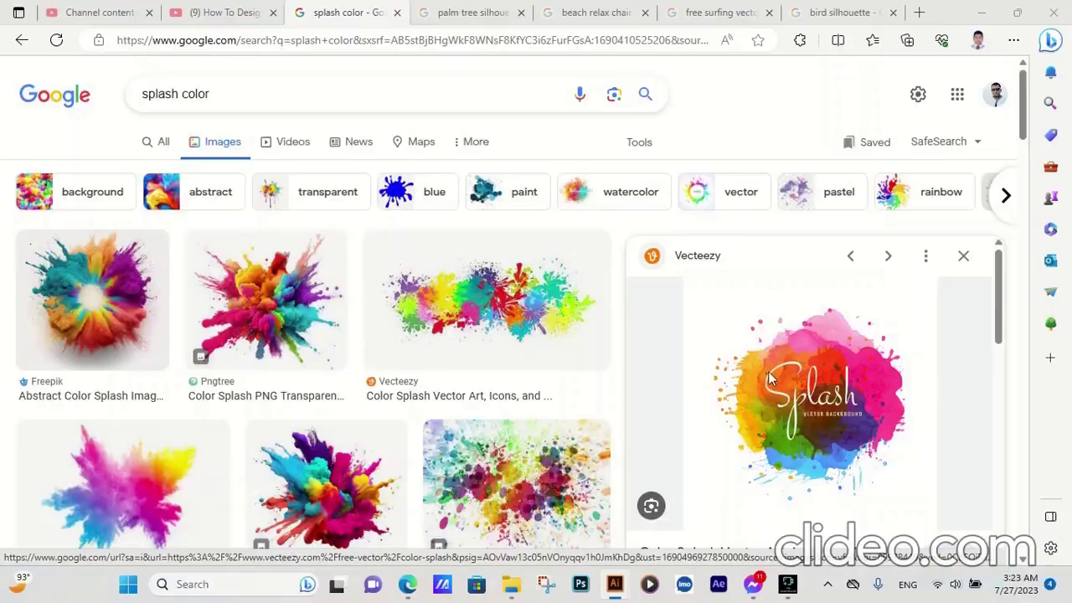
Step: Close the Image Trace panel and expand the traced splash into editable paths
click(615, 583)
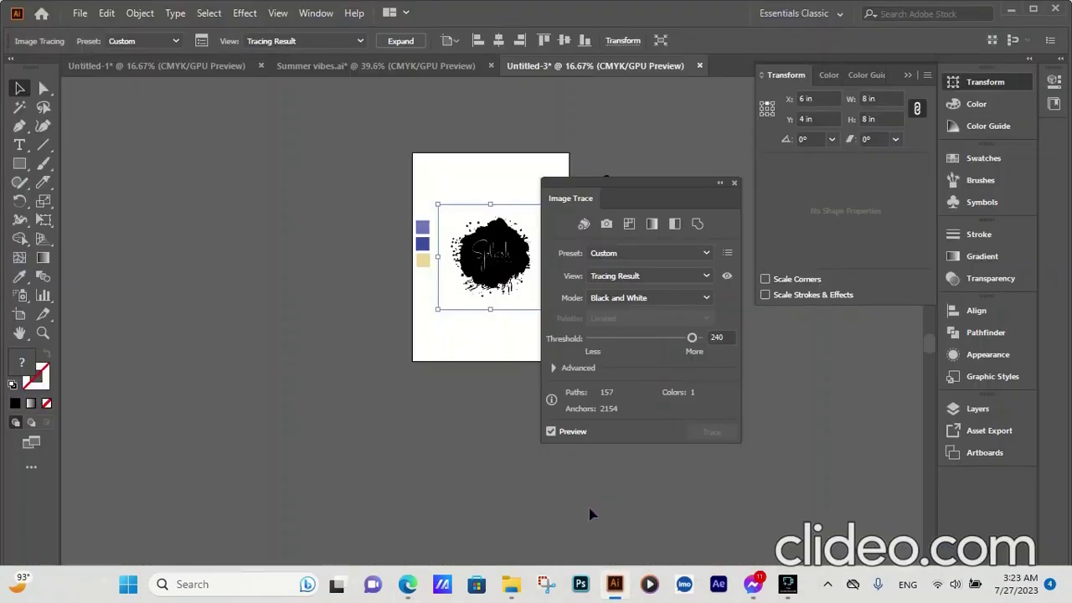
click(734, 184)
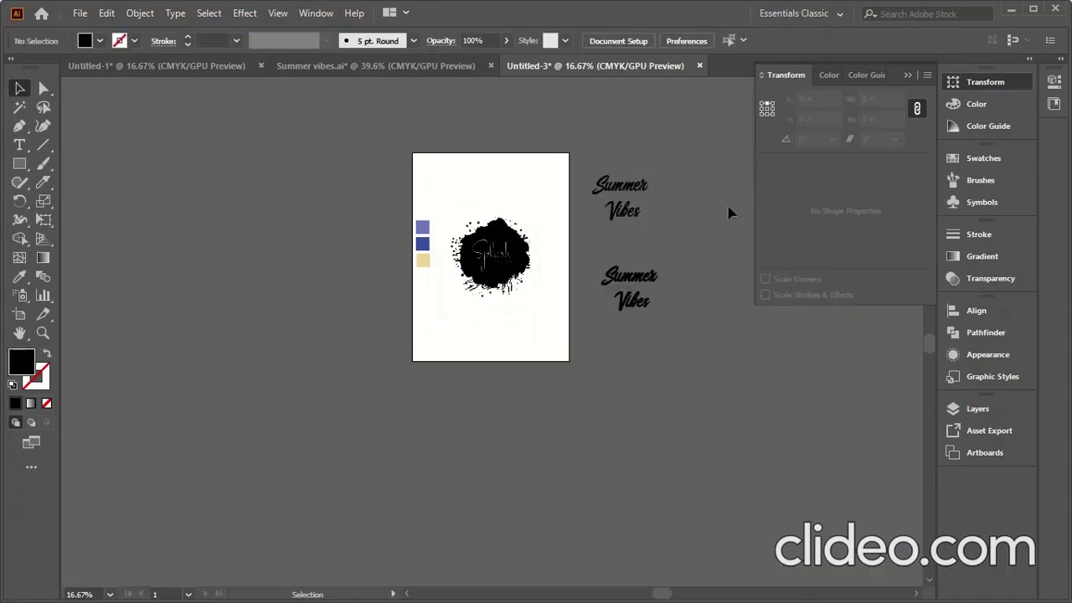
click(499, 272)
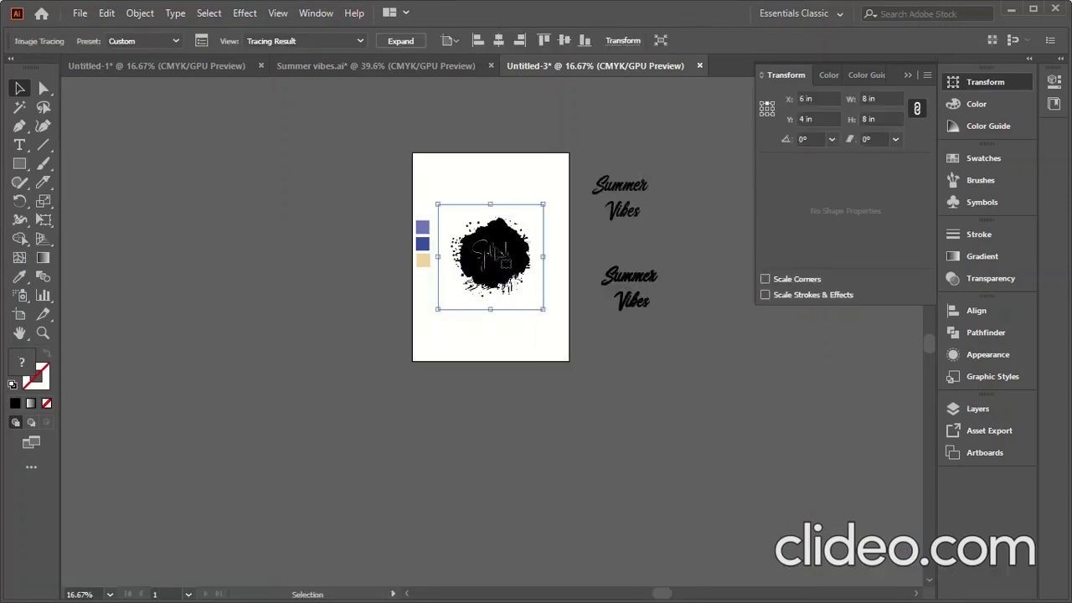
click(408, 39)
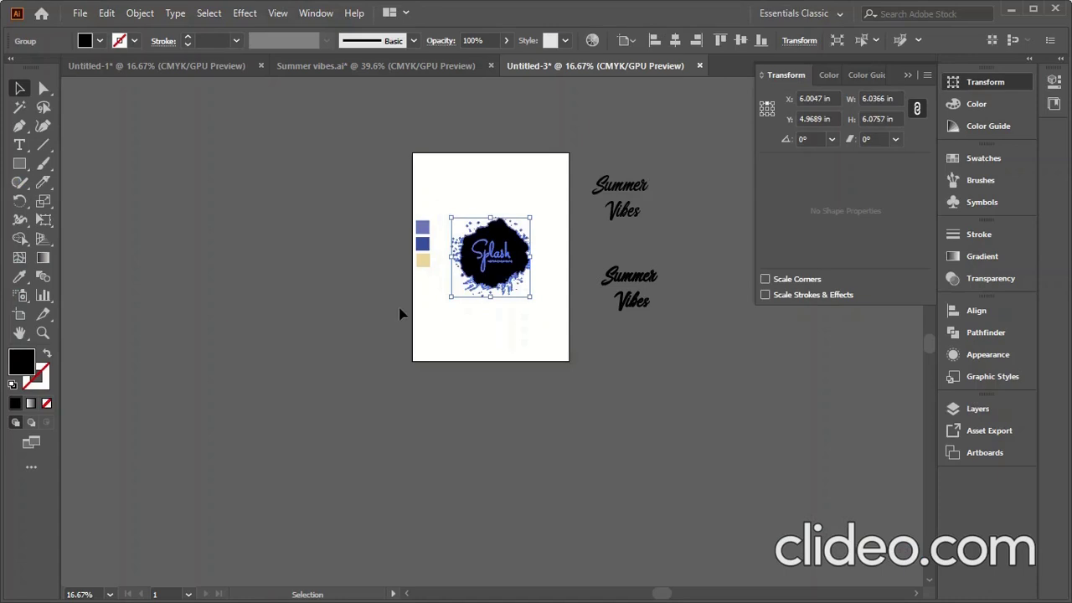
Step: Merge the ink-blot and its Splash lettering into one shape with the Shape Builder
key(ctrl+plus)
key(ctrl+plus)
key(ctrl+plus)
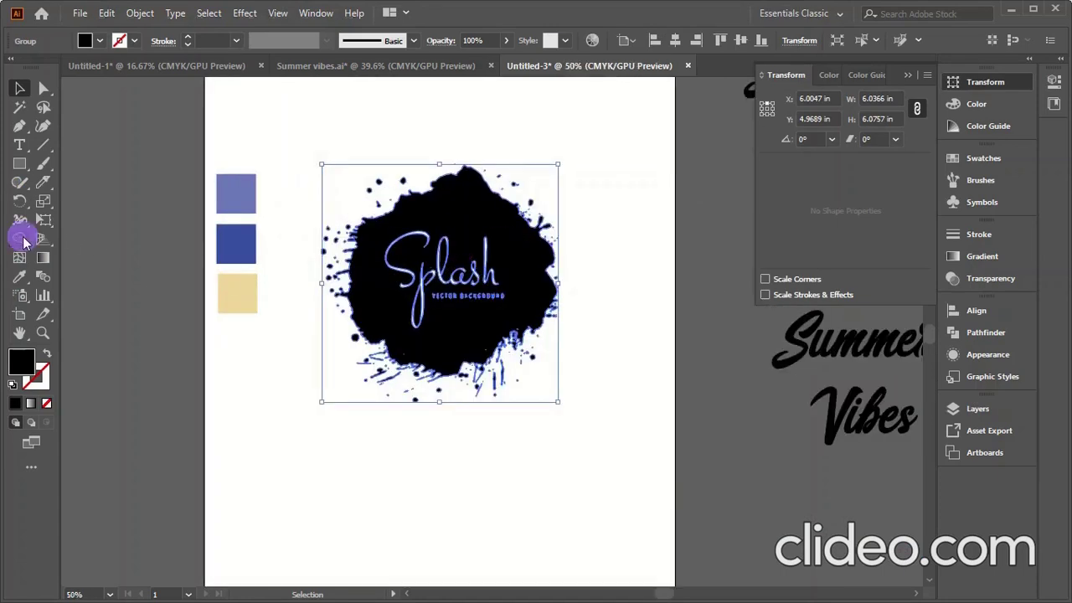
click(20, 238)
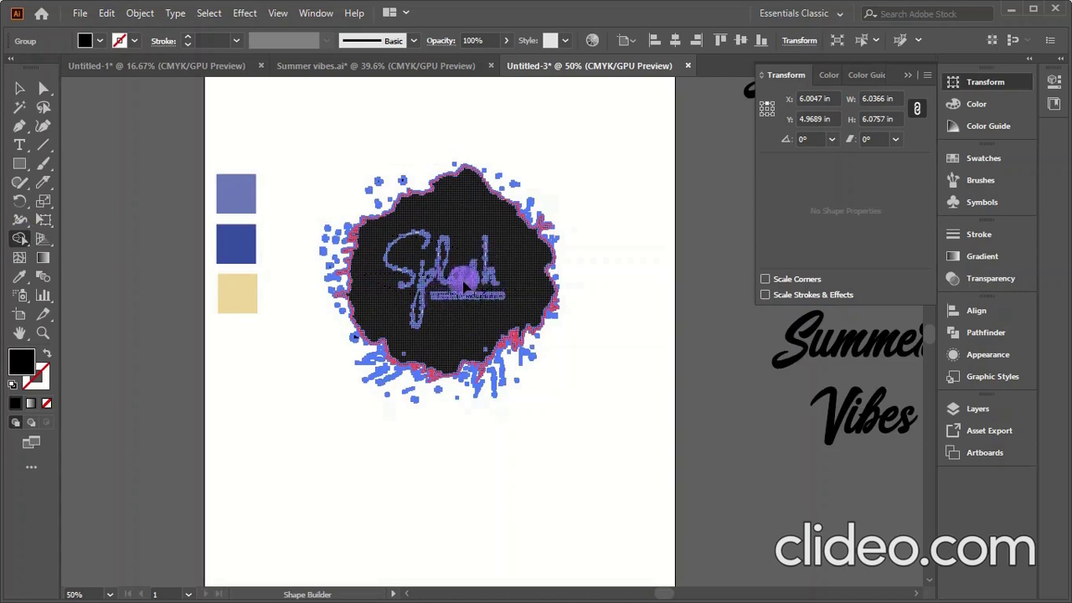
click(538, 268)
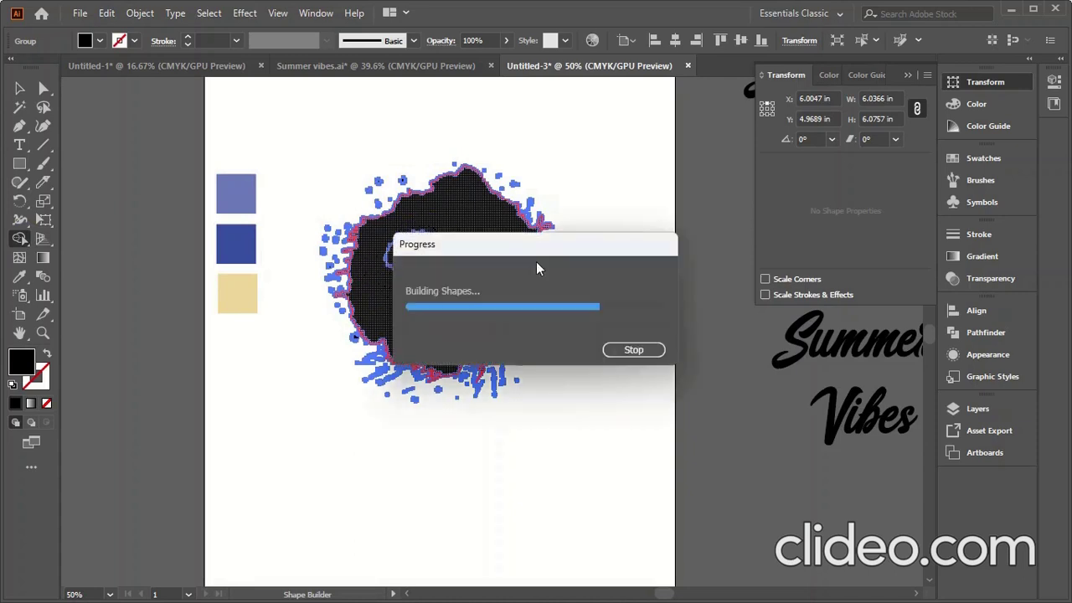
drag(474, 310, 461, 303)
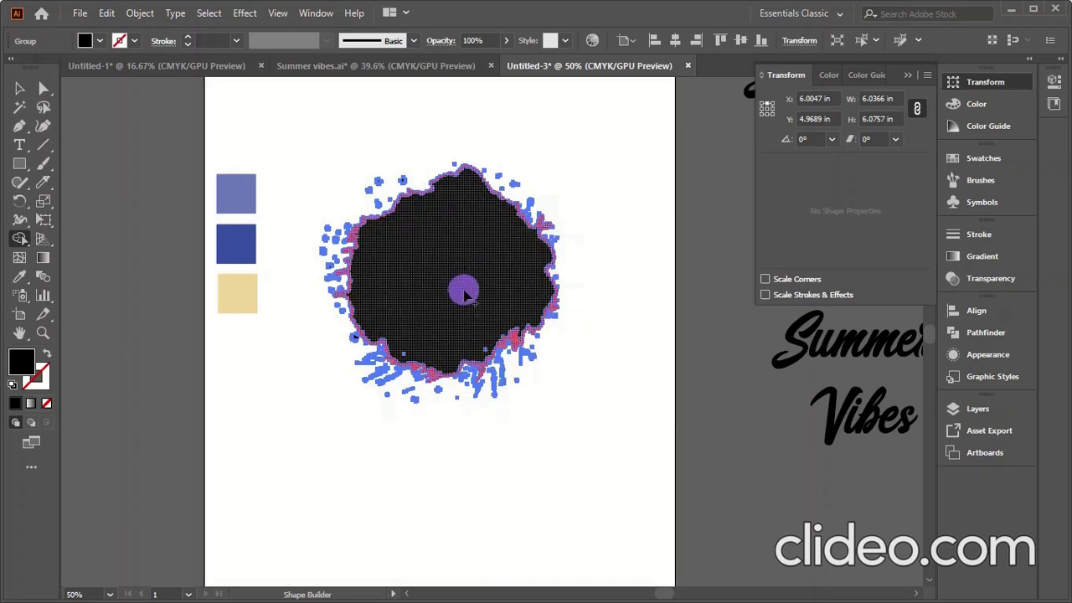
drag(462, 303, 465, 286)
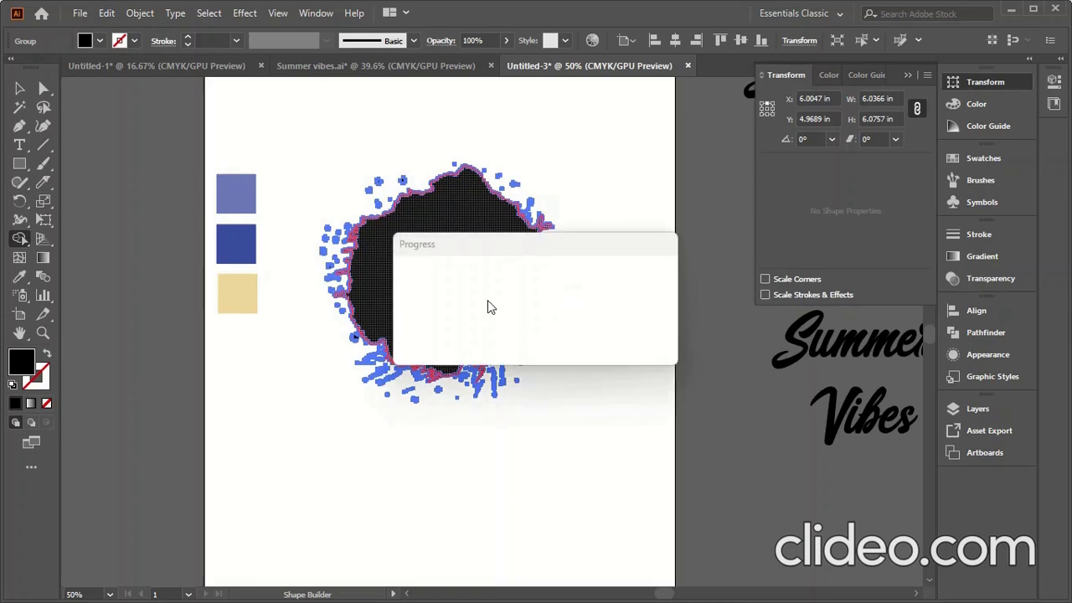
Step: Merge the remaining leftover fragments into the solid black blot
scroll(469, 302, up, 5)
scroll(467, 303, up, 1)
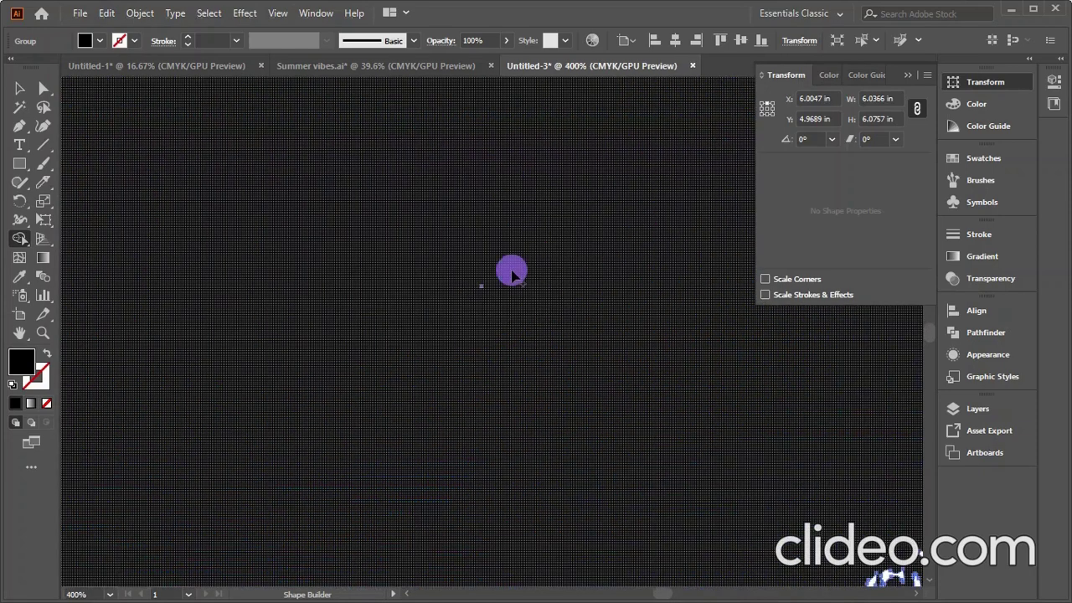
click(483, 300)
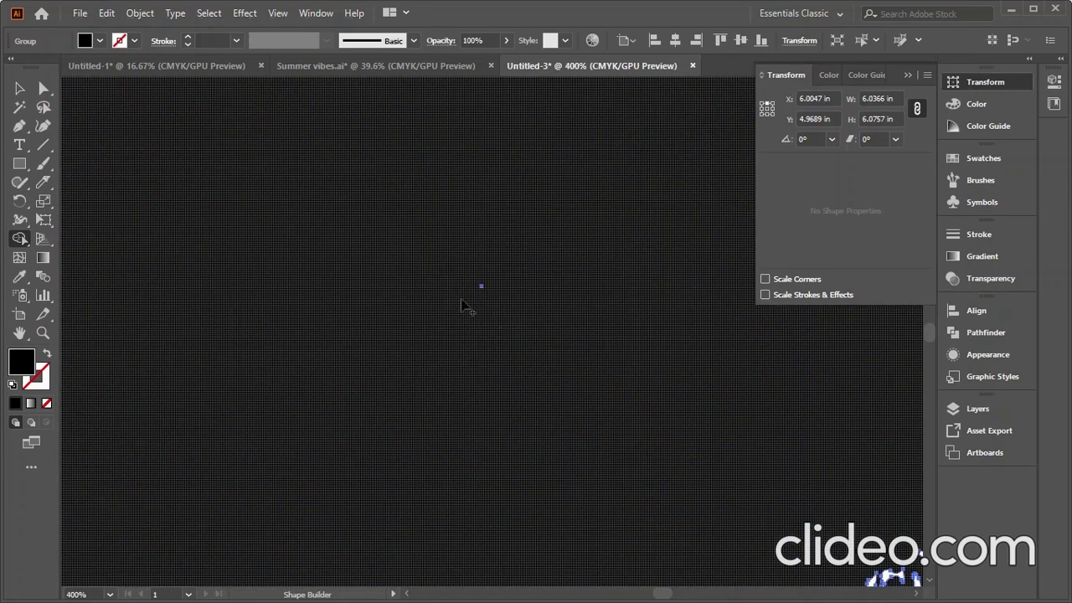
key(ctrl+0)
scroll(448, 293, up, 5)
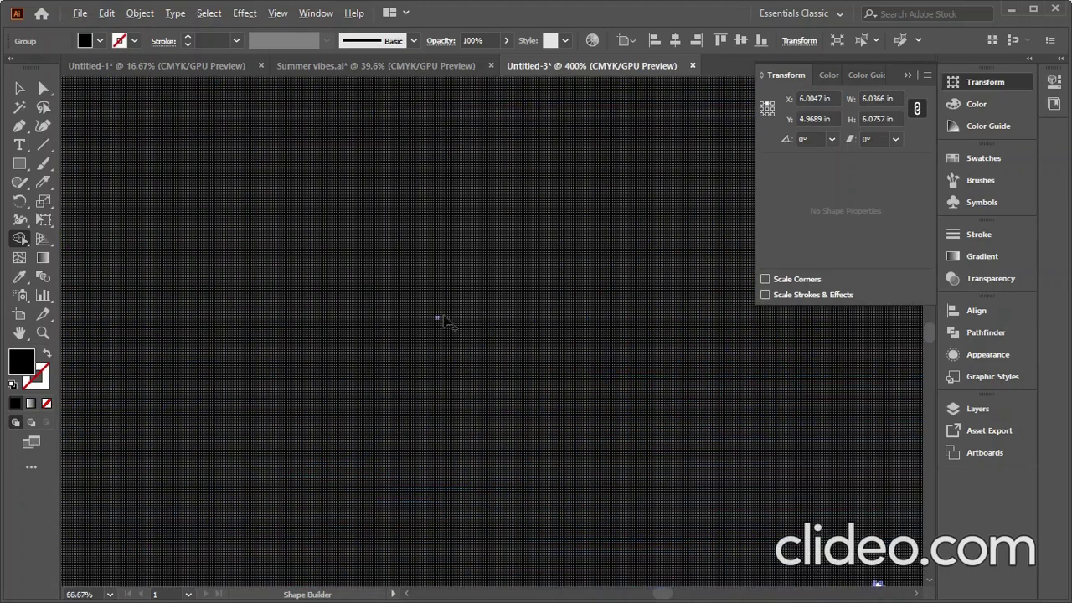
drag(449, 319, 436, 321)
click(435, 321)
click(434, 320)
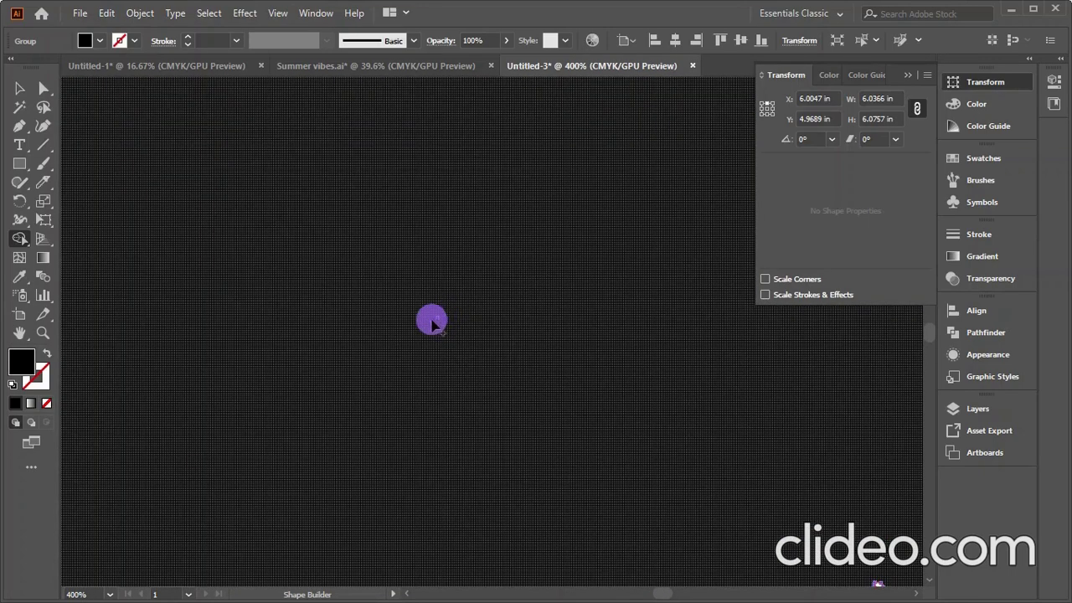
drag(436, 322, 438, 304)
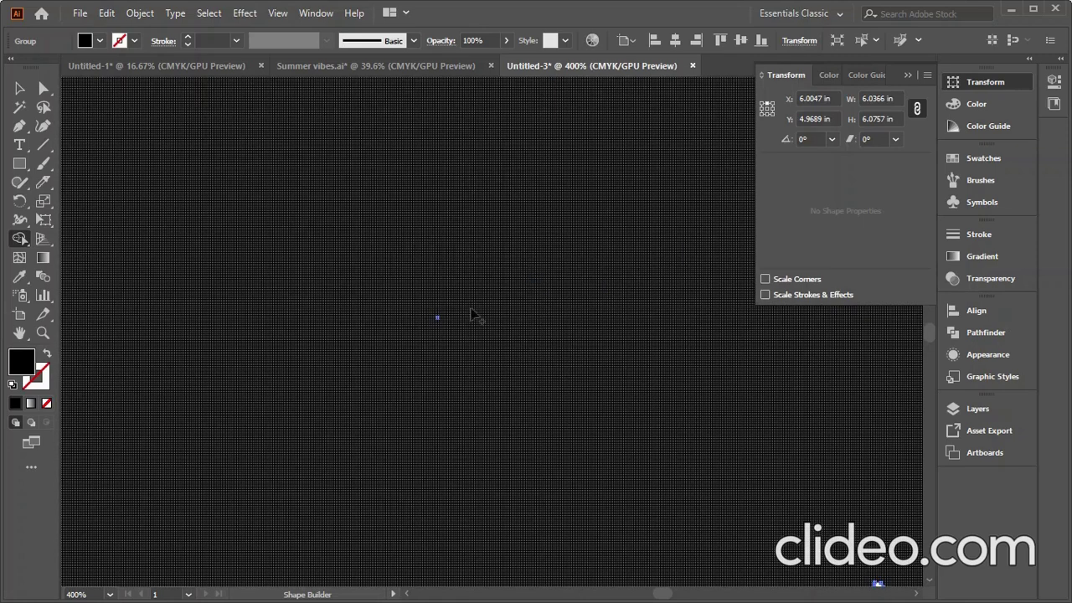
scroll(471, 312, down, 7)
Step: Cut three wavy slices across the black blot with the Knife tool
click(19, 88)
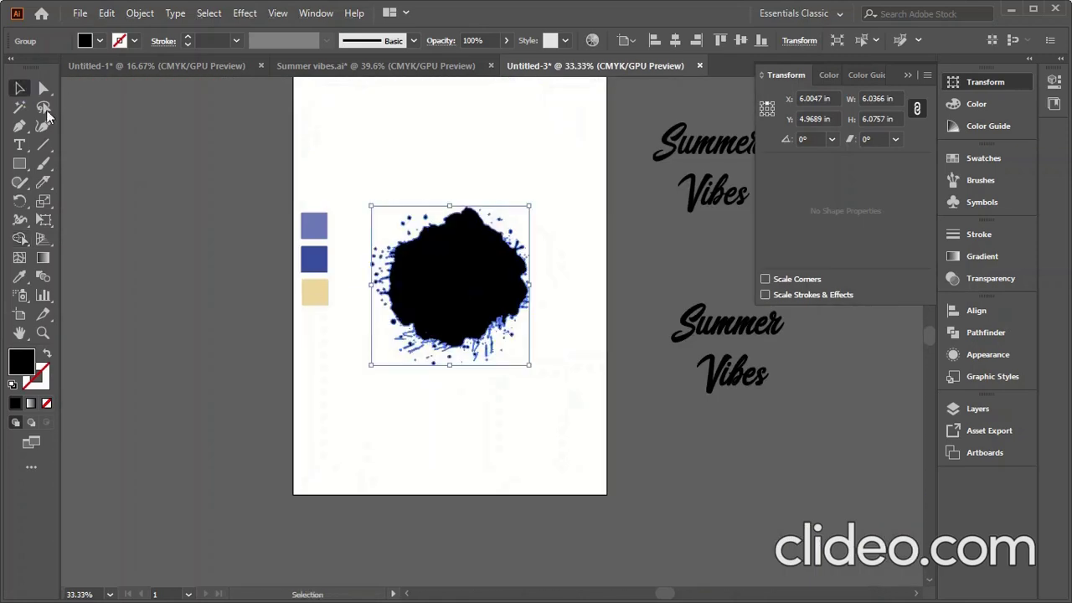
click(451, 438)
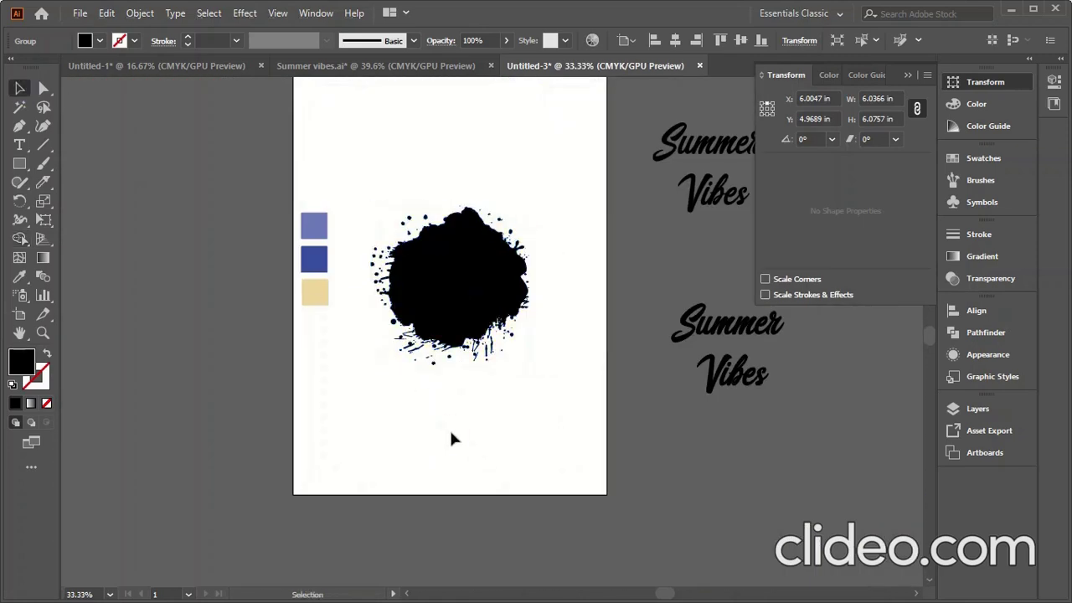
click(44, 182)
mouse_move(369, 310)
mouse_down()
mouse_move(465, 325)
mouse_move(545, 320)
mouse_up()
drag(377, 308, 545, 321)
mouse_move(360, 250)
mouse_down()
mouse_move(464, 268)
mouse_move(565, 266)
mouse_up()
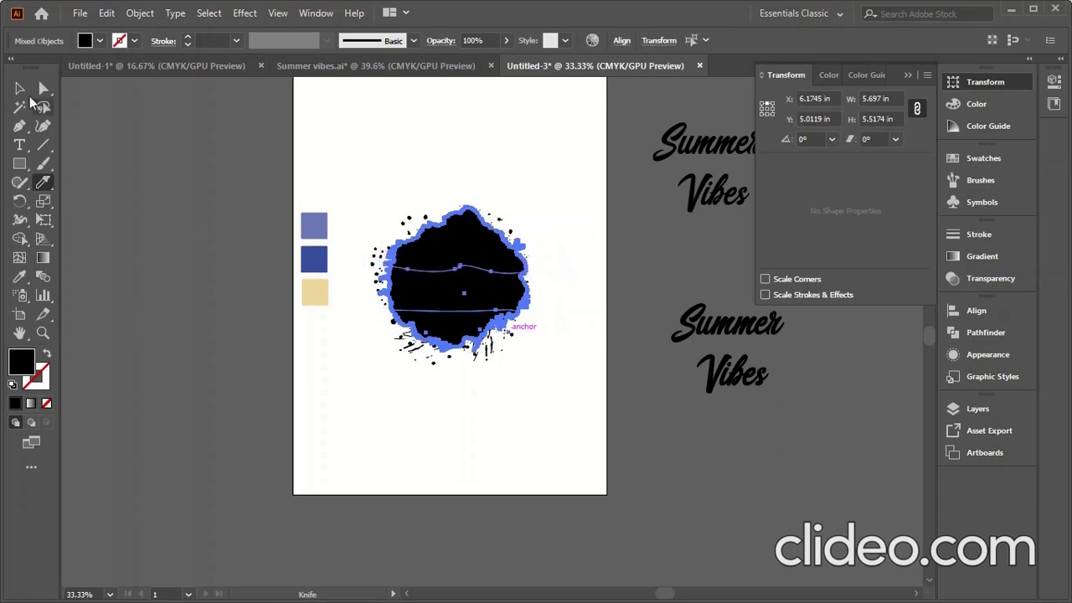
Step: Ungroup the sliced blot into separate pieces and check the lower piece is separate
click(20, 88)
click(456, 410)
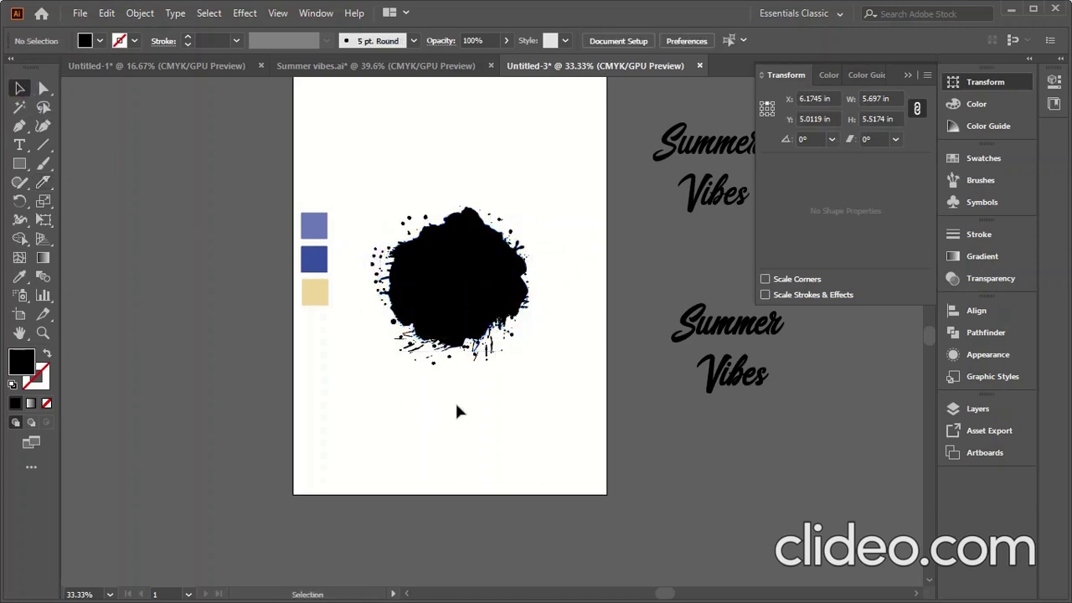
click(452, 343)
right_click(450, 345)
click(491, 186)
click(539, 433)
click(465, 336)
click(536, 362)
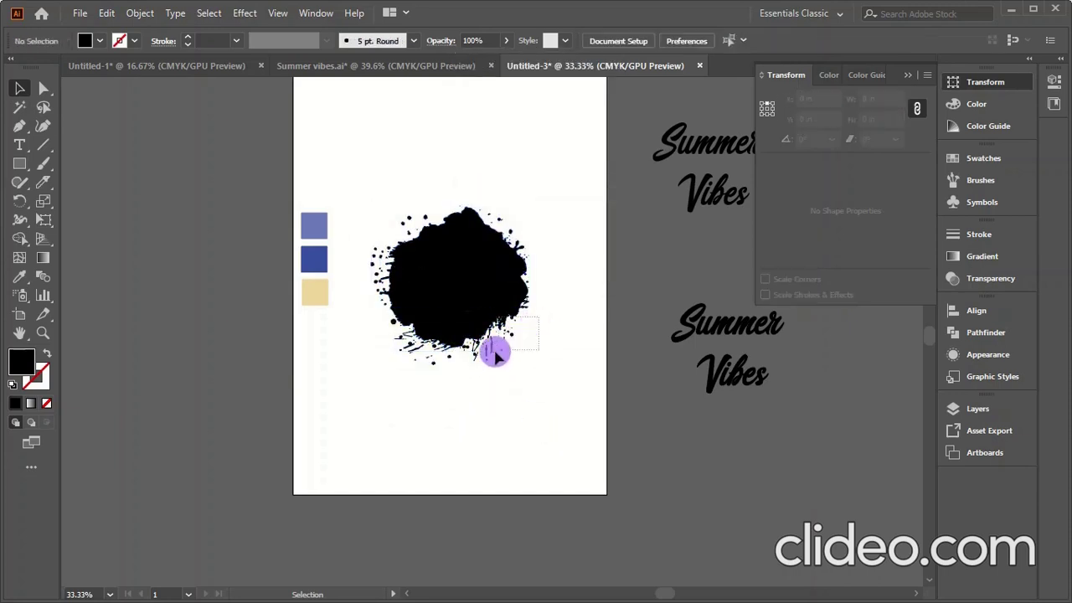
Step: Colour the lower splatter pieces with the beige swatch
drag(494, 354, 387, 393)
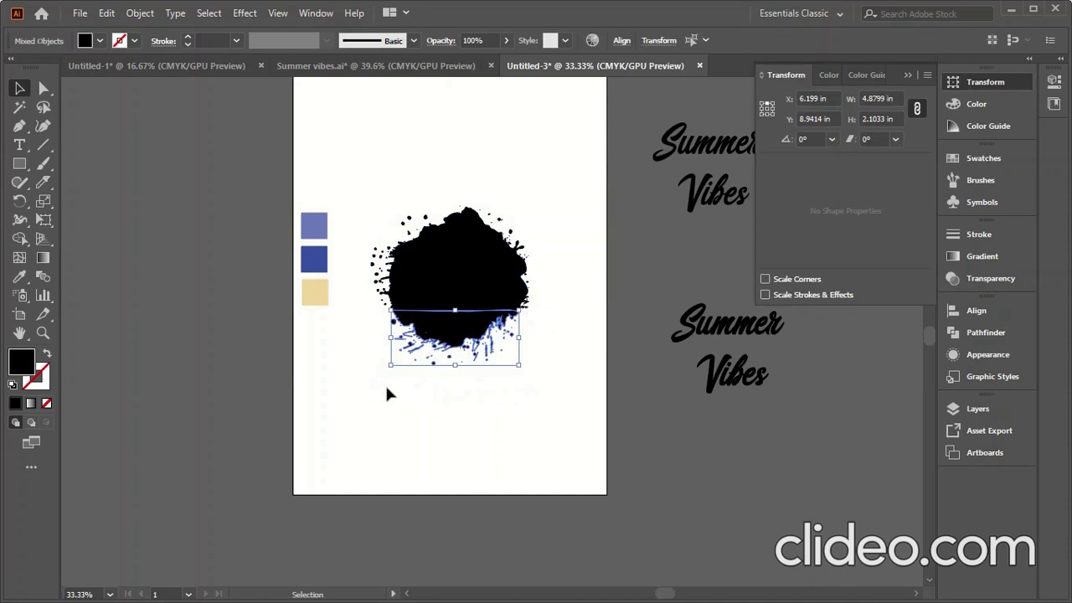
click(19, 276)
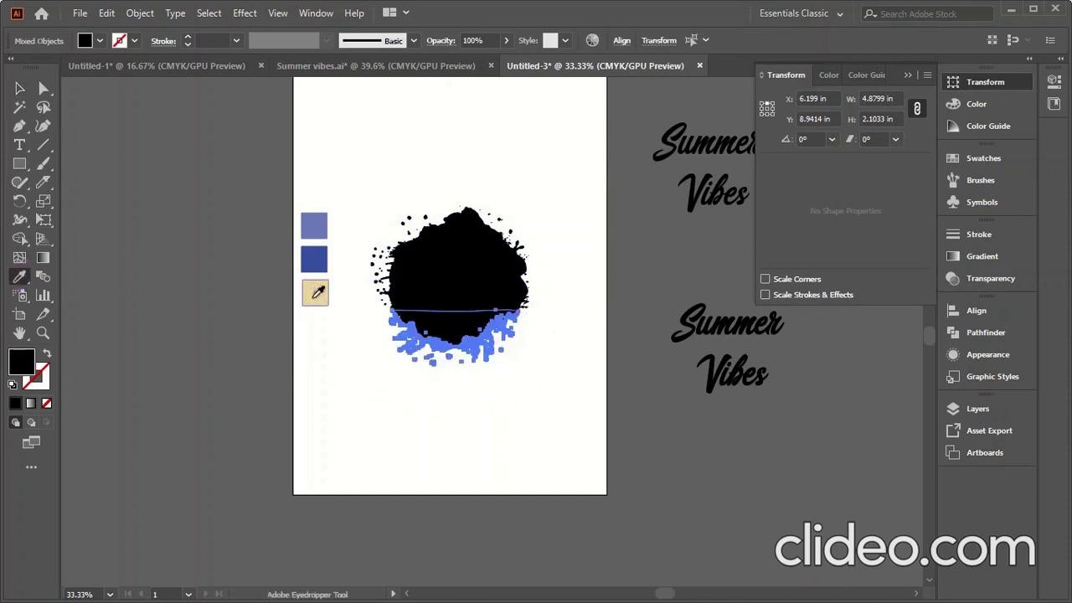
click(315, 296)
key(v)
click(184, 400)
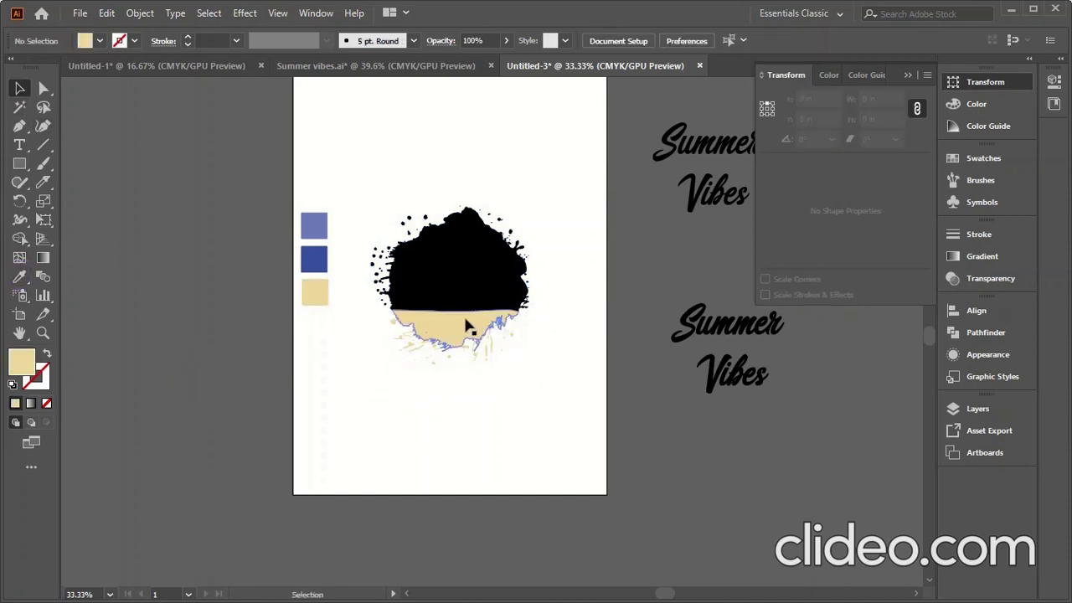
key(ctrl+1)
Step: Colour the middle band and its splatter with the dark blue swatch
mouse_move(680, 239)
mouse_down()
mouse_move(537, 303)
mouse_move(191, 343)
mouse_up()
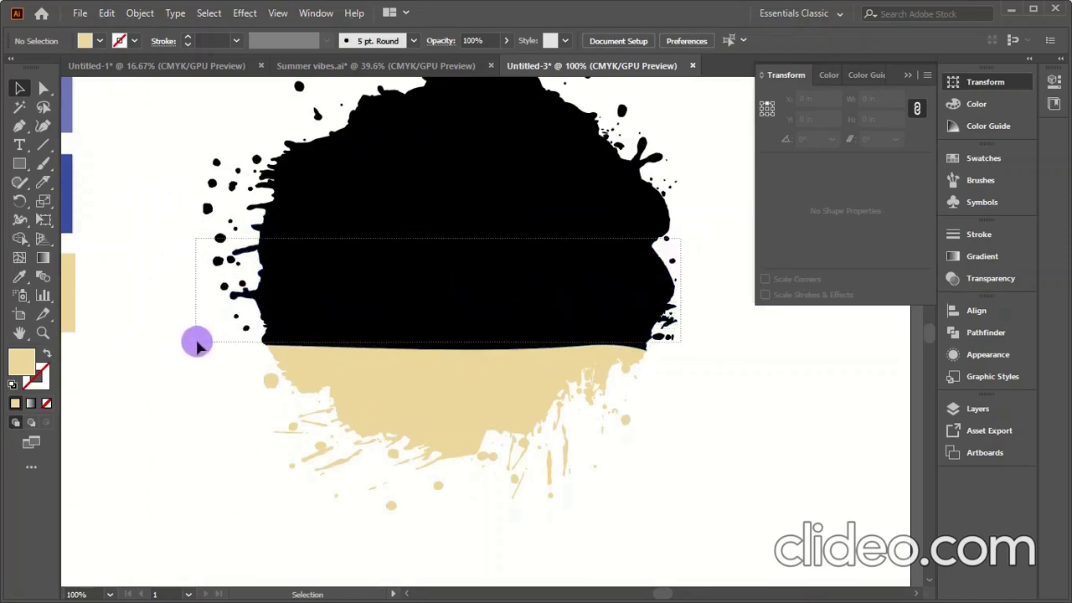
drag(190, 343, 196, 346)
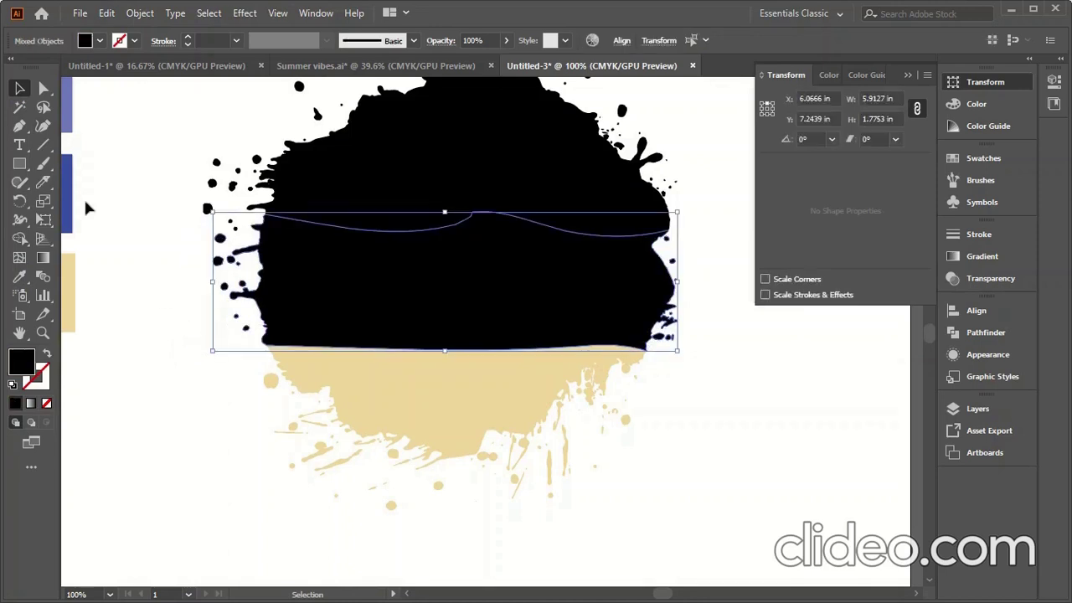
alt+scroll(441, 278, down, 2)
click(19, 277)
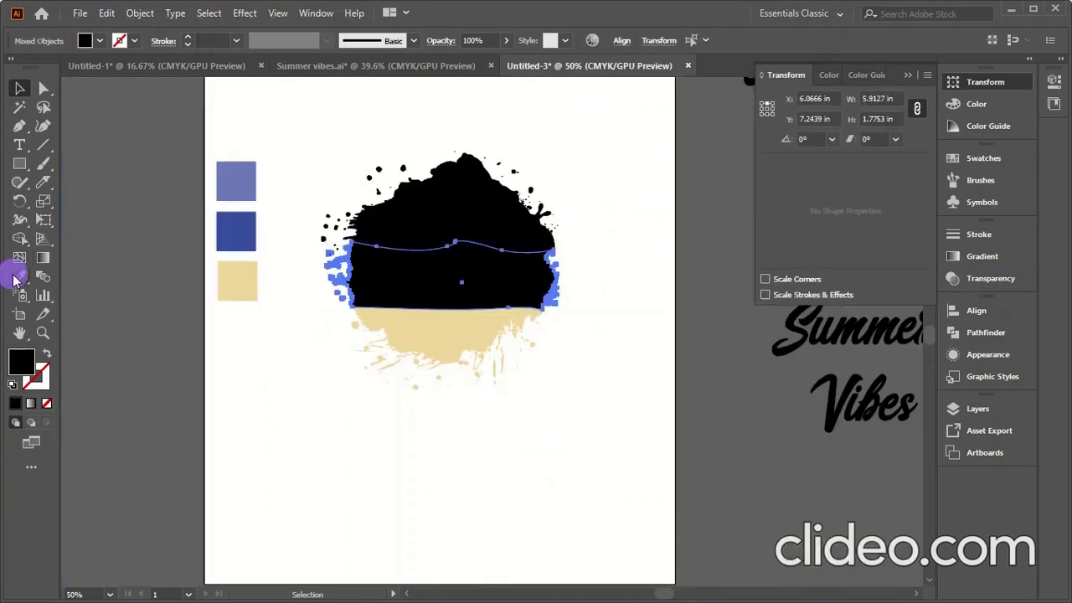
click(242, 235)
click(21, 88)
click(410, 377)
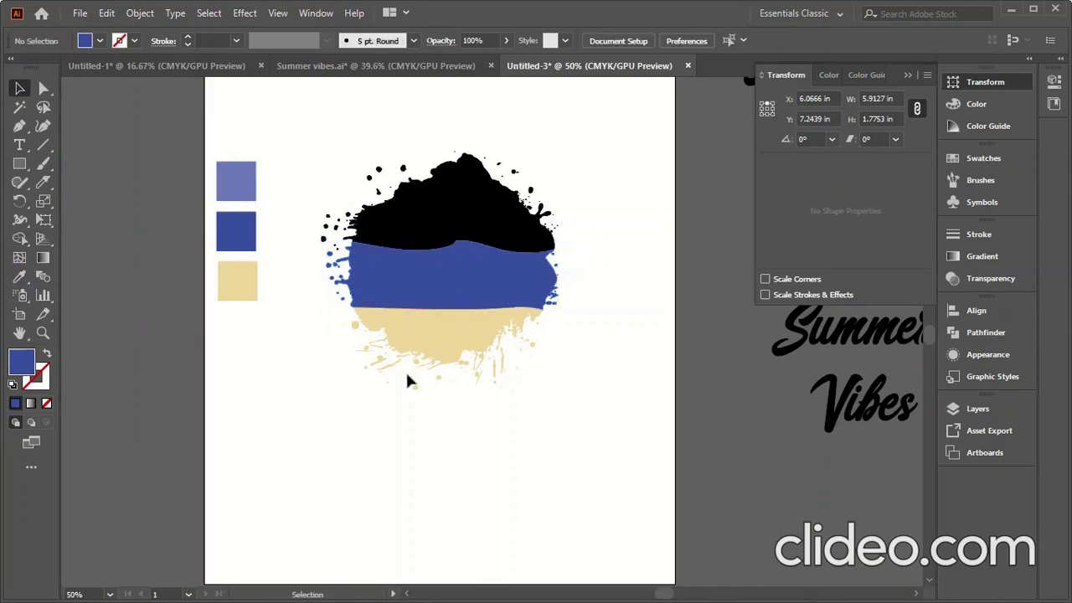
Step: Recolour the black top of the splash with the light-blue swatch
alt+scroll(491, 296, up, 2)
alt+scroll(605, 274, up, 2)
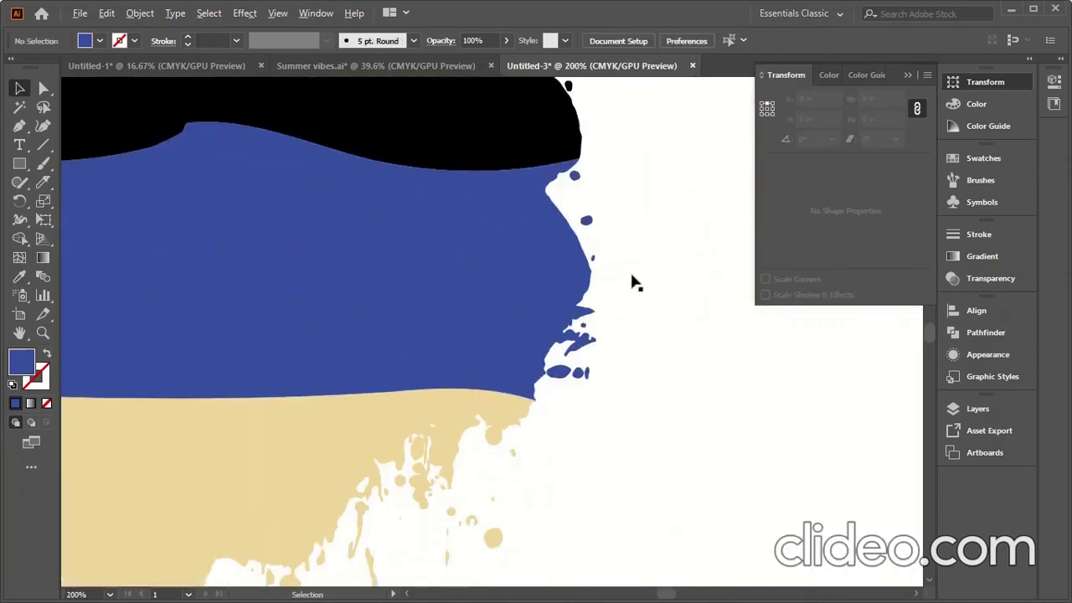
alt+scroll(631, 282, down, 3)
alt+scroll(398, 244, up, 1)
alt+scroll(388, 318, down, 1)
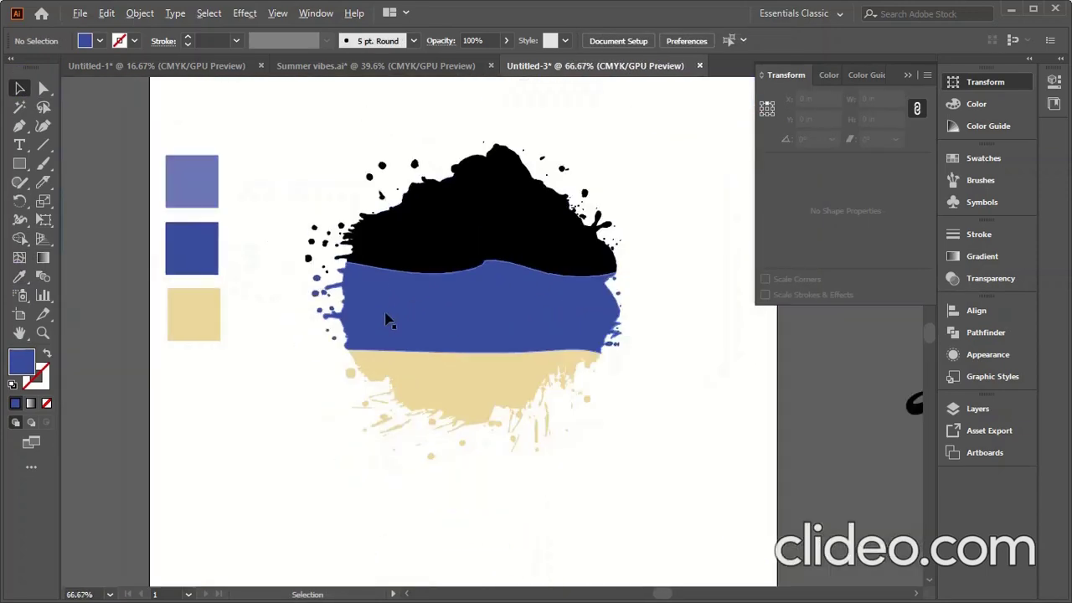
mouse_move(658, 159)
mouse_down()
mouse_move(544, 262)
mouse_move(287, 262)
mouse_up()
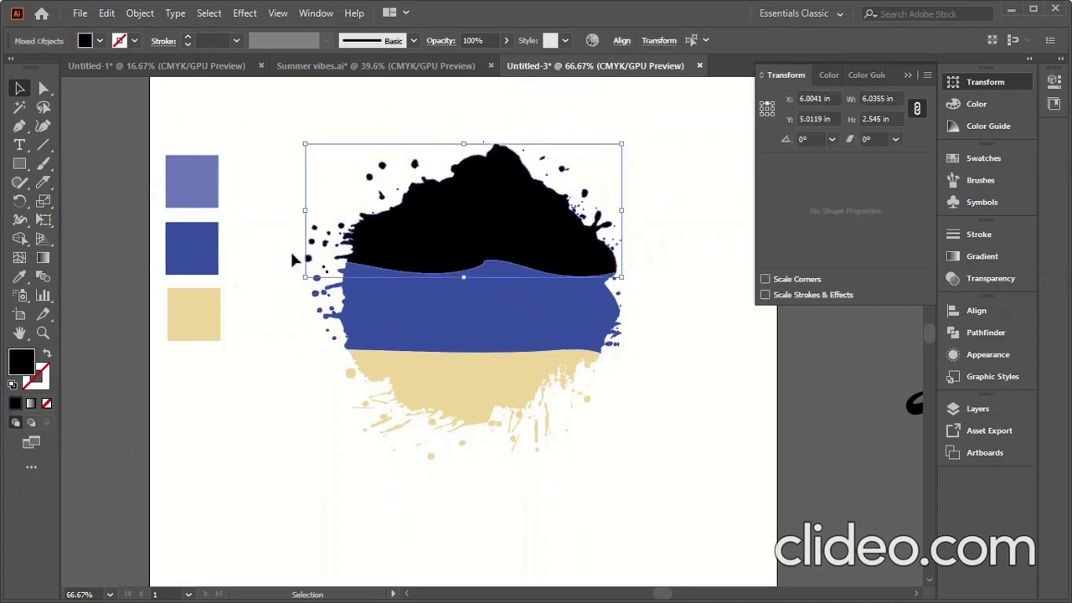
click(21, 277)
click(213, 181)
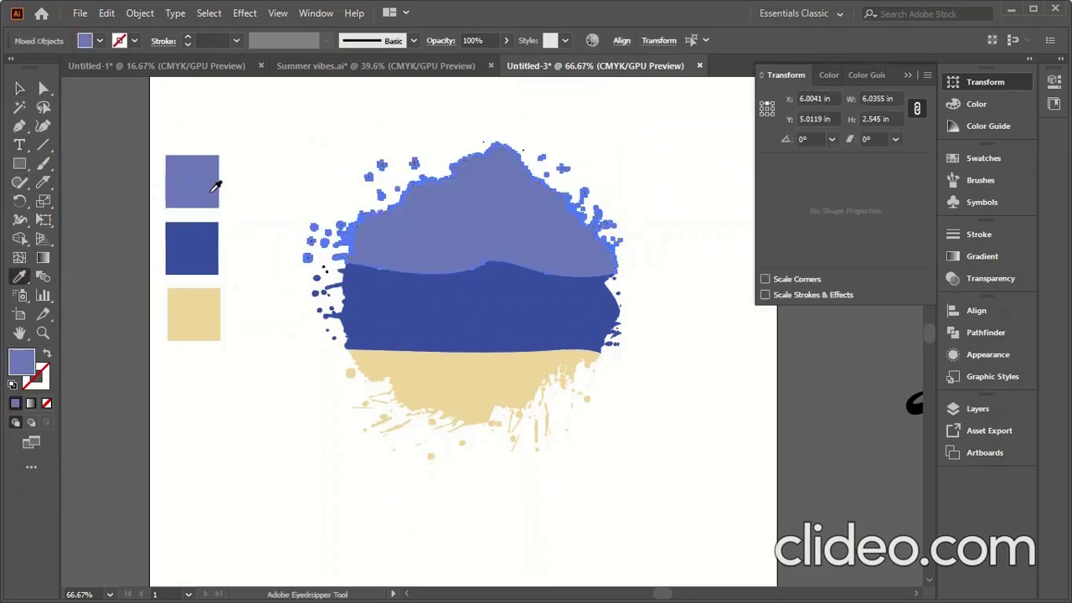
click(20, 88)
click(261, 341)
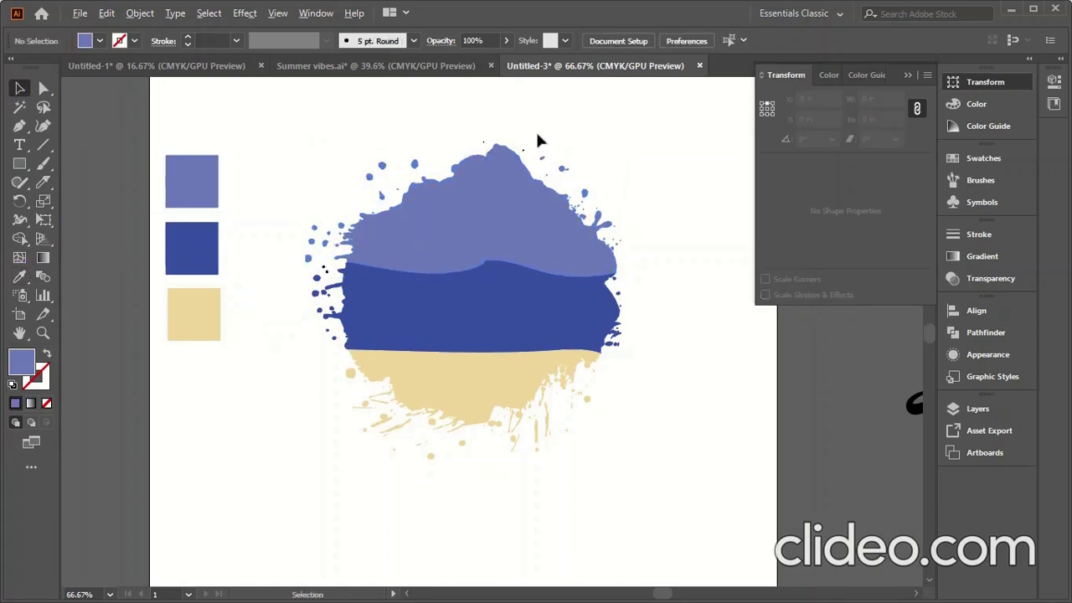
Step: Give the stray dots around the splash peak the light-blue splash colour
scroll(538, 141, up, 3)
drag(542, 166, 302, 240)
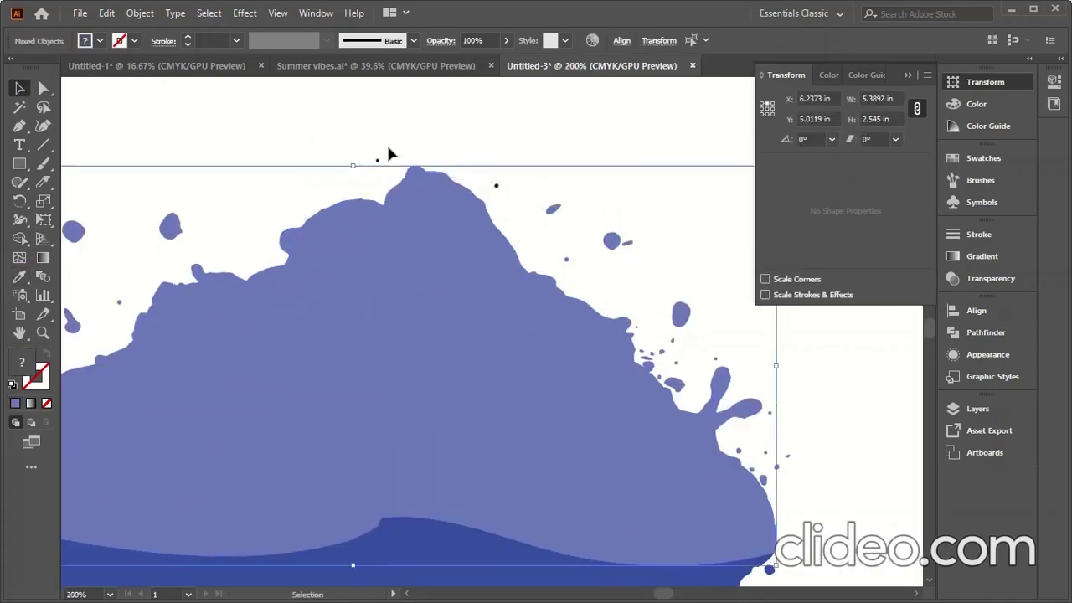
click(376, 159)
shift+click(497, 185)
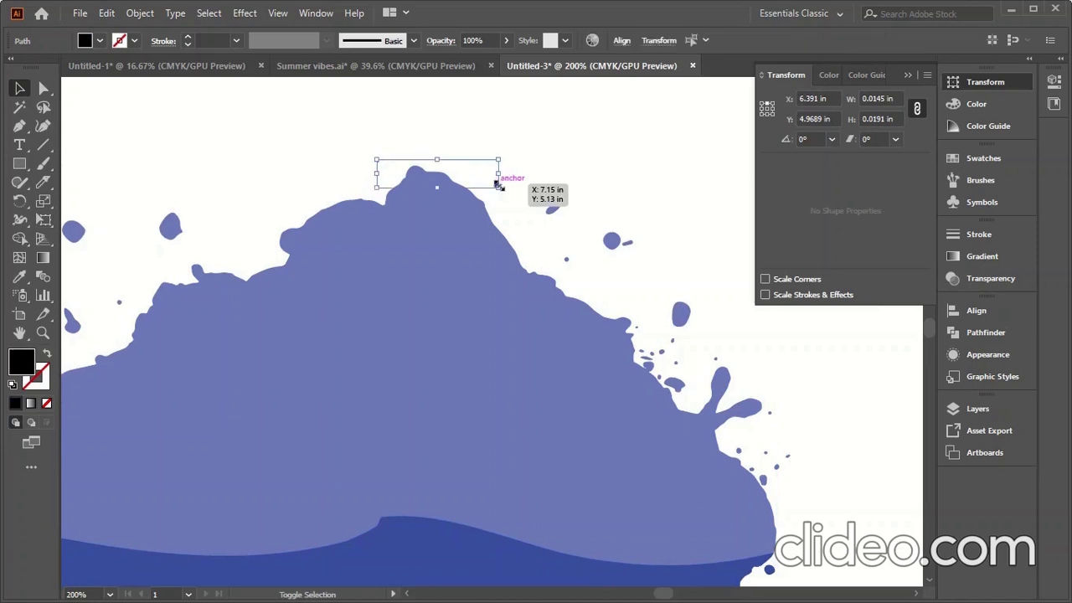
click(19, 276)
click(347, 346)
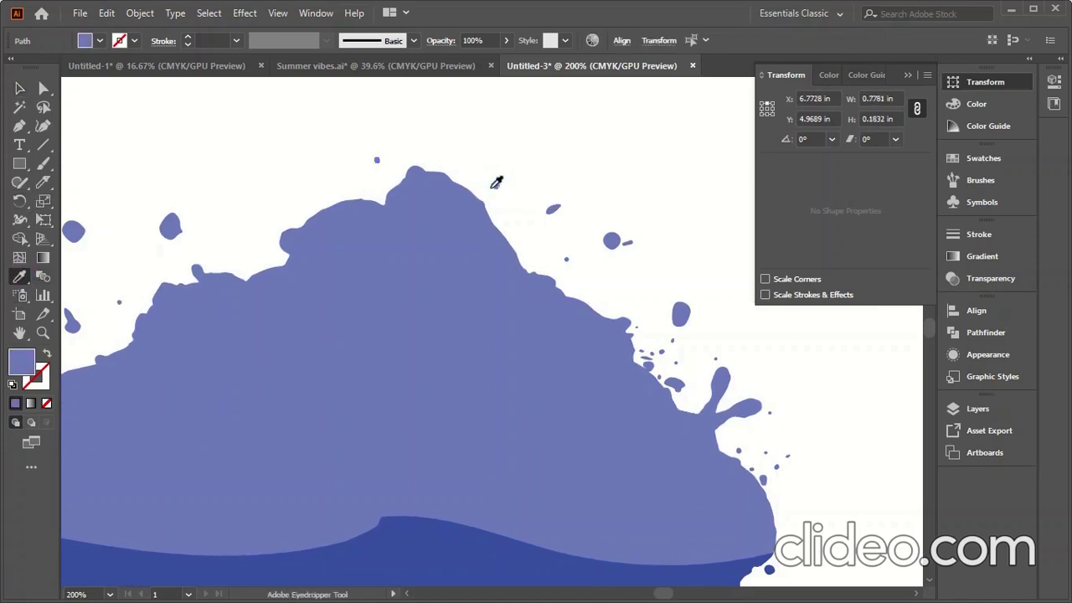
scroll(498, 179, down, 5)
click(19, 87)
click(453, 387)
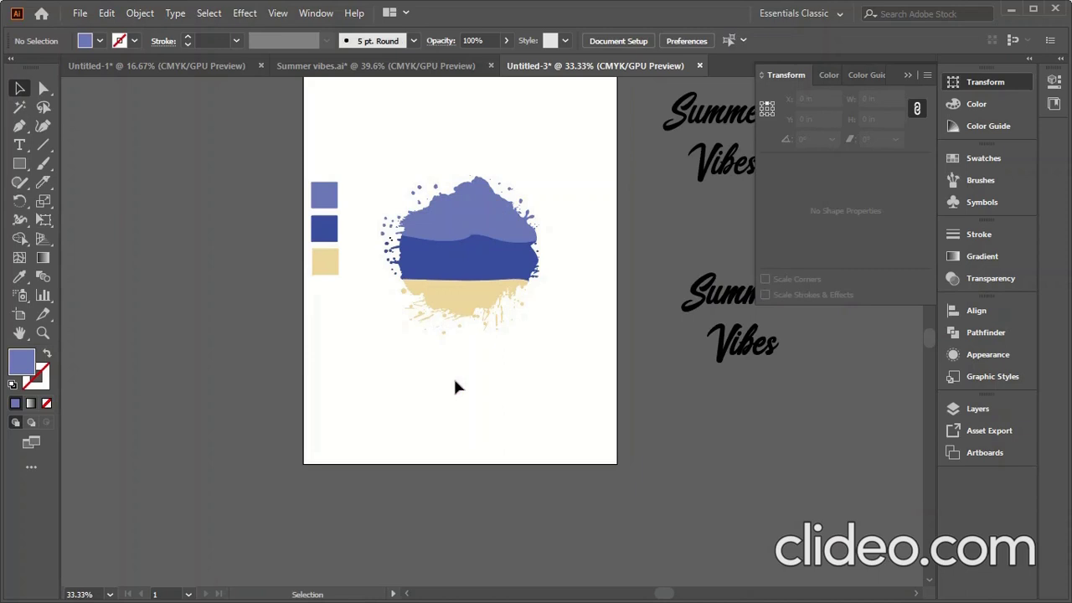
Step: Ungroup the outlined lettering and stack Summer above Vibes beneath the splash
click(723, 297)
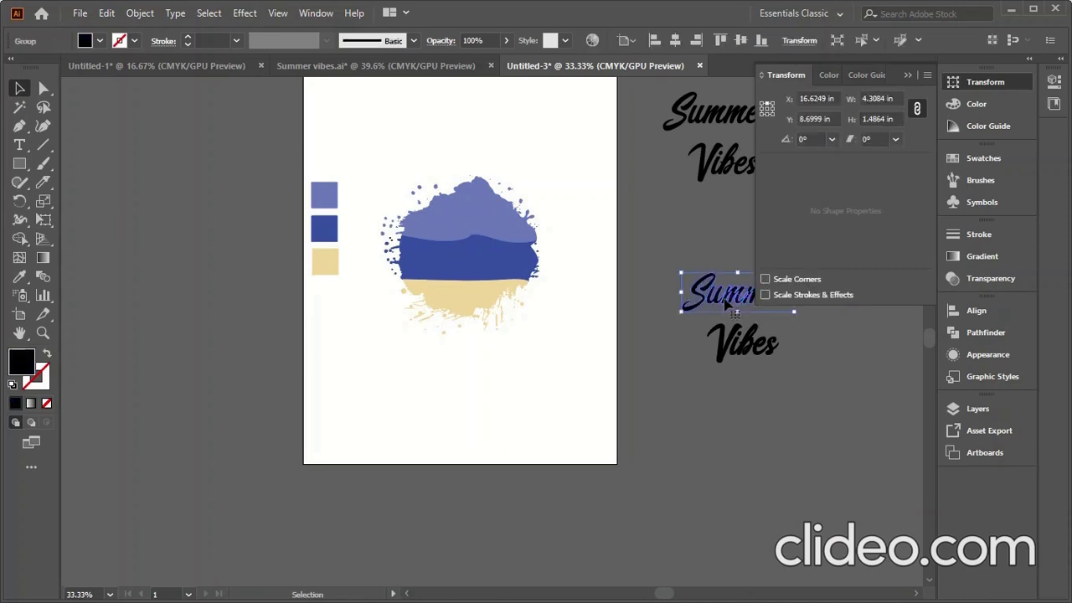
right_click(723, 297)
drag(722, 308, 445, 327)
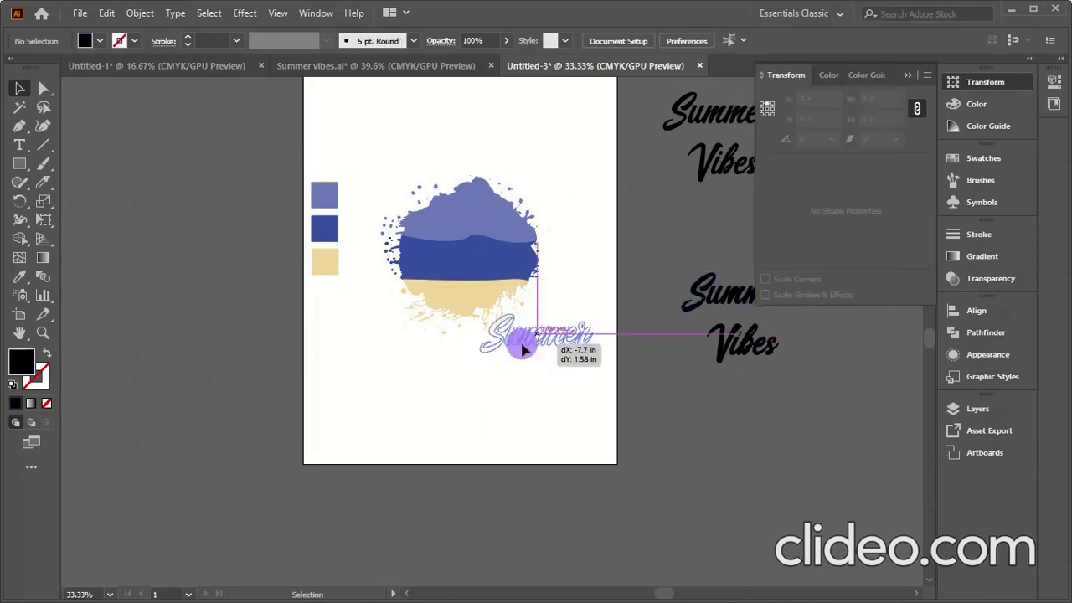
drag(728, 343, 446, 386)
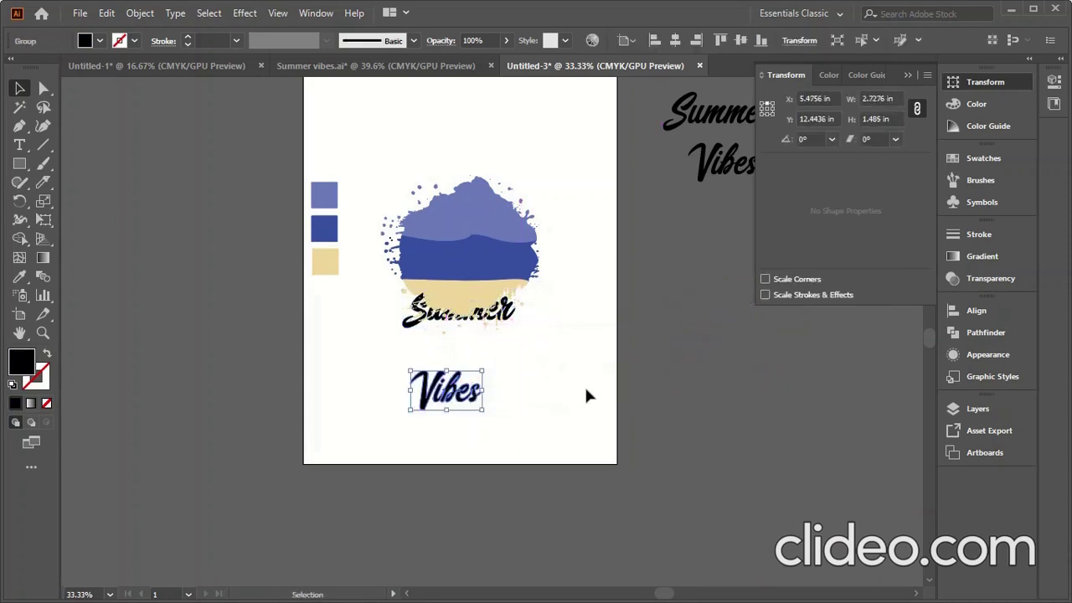
drag(412, 330, 394, 364)
click(542, 387)
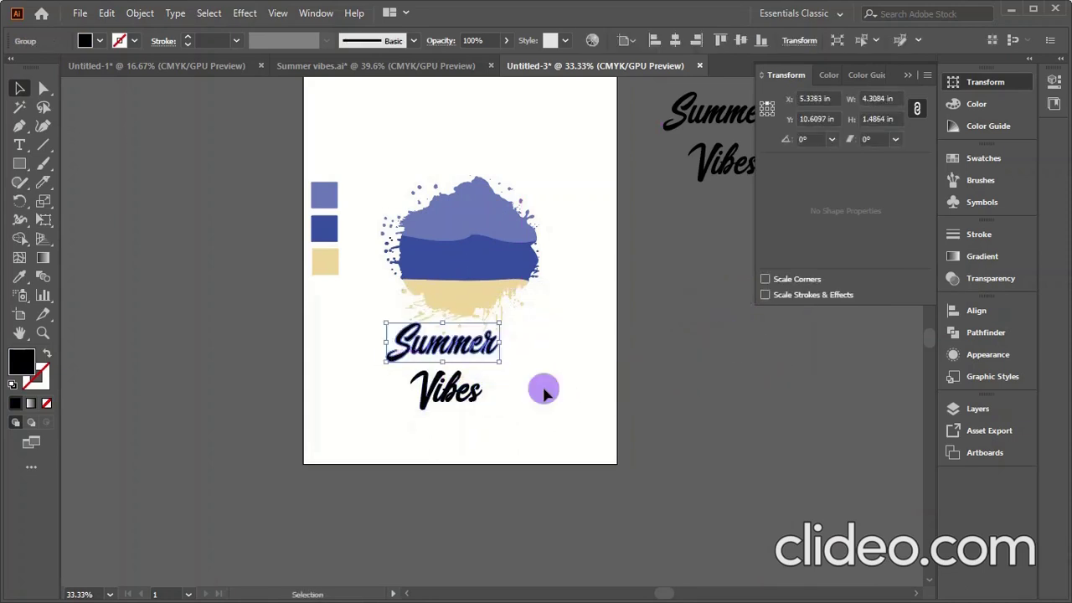
click(1011, 15)
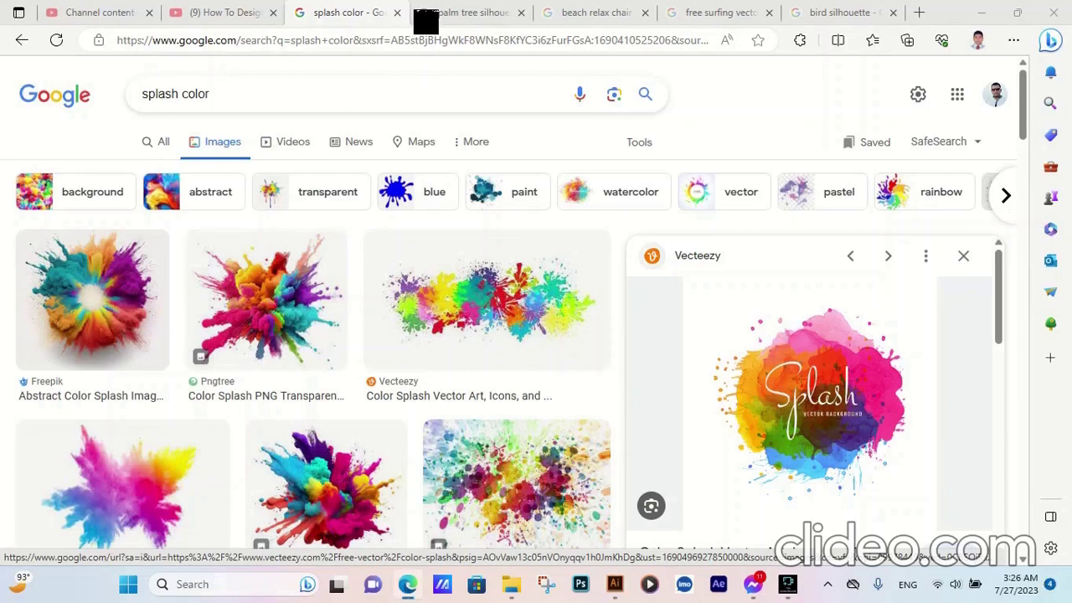
Step: Copy the palm tree silhouette image from the Google Images results
key(ctrl+Tab)
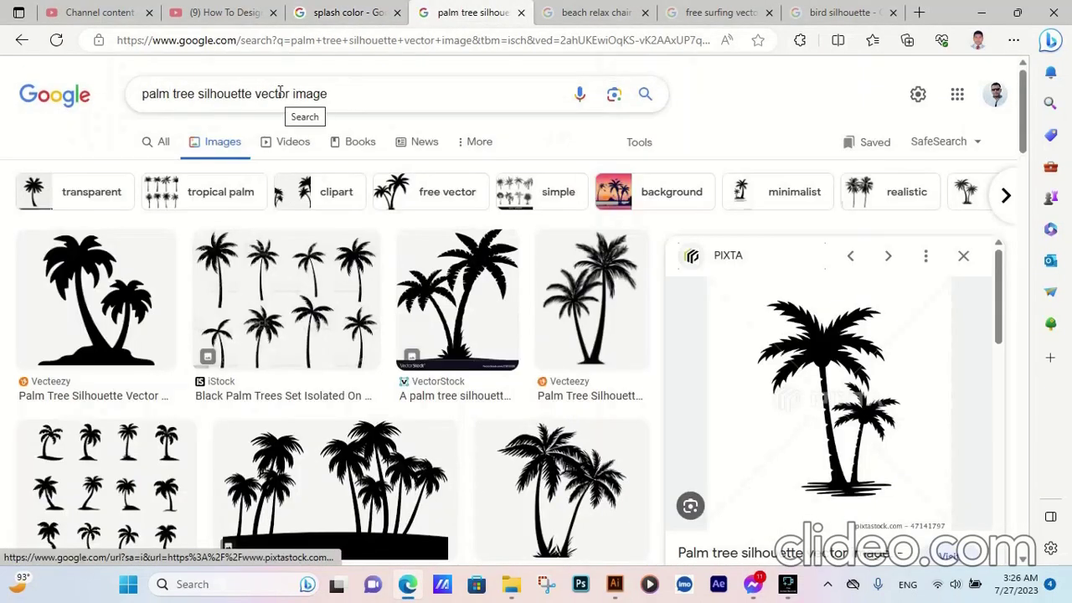
right_click(824, 397)
click(885, 339)
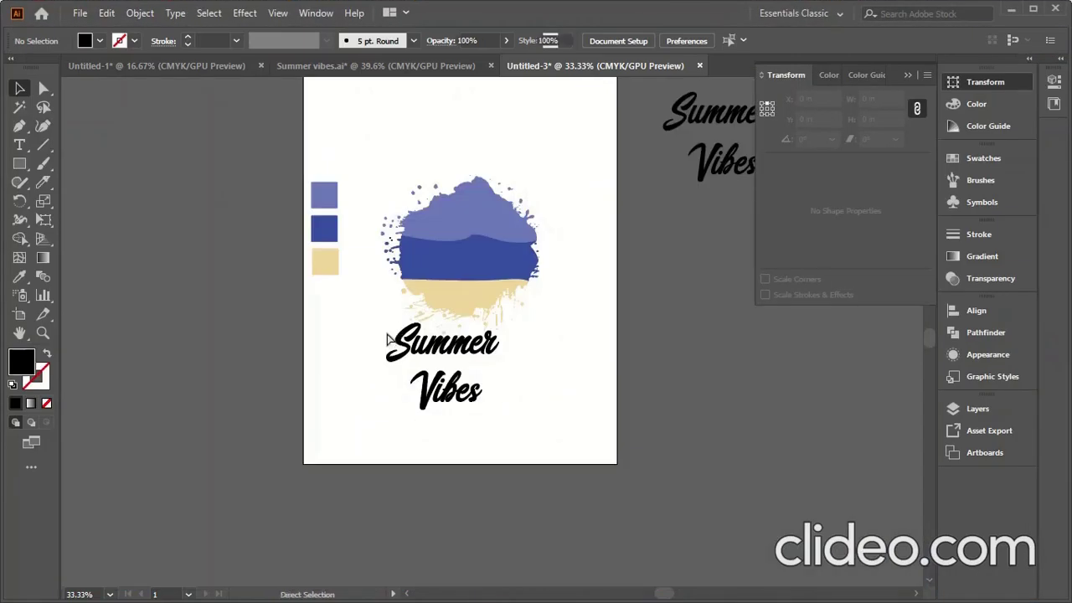
Step: Paste the palm tree image, trace it with Sketched Art, expand it, and move it onto the splash
key(ctrl+v)
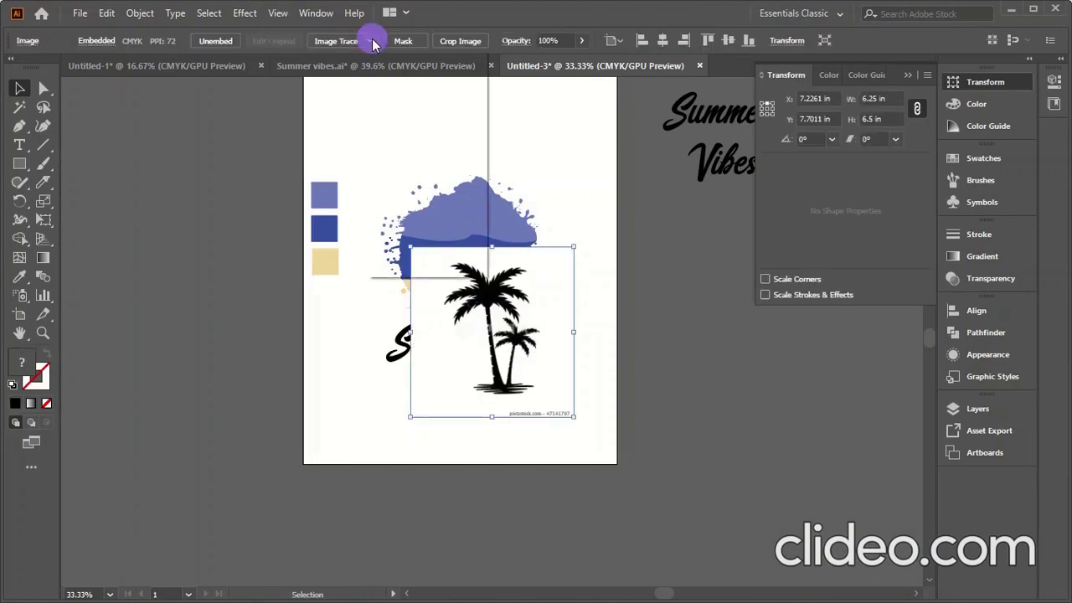
click(371, 40)
click(407, 216)
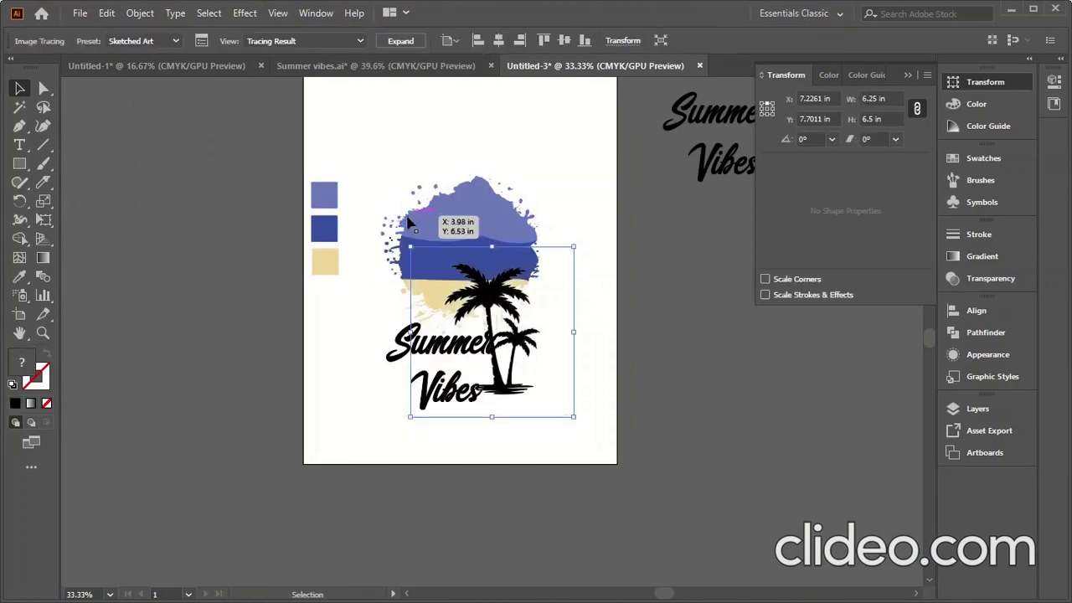
click(401, 40)
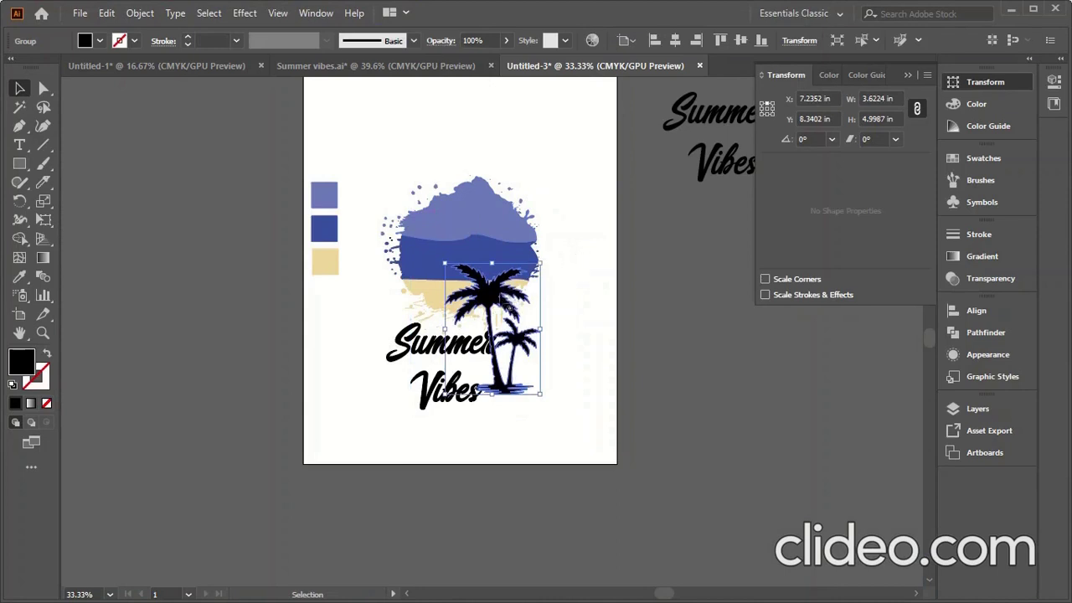
drag(500, 301, 428, 204)
Step: Resize the palm trees to 3.25 in wide, then to 3 in wide
double_click(873, 98)
text(3.25)
key(Return)
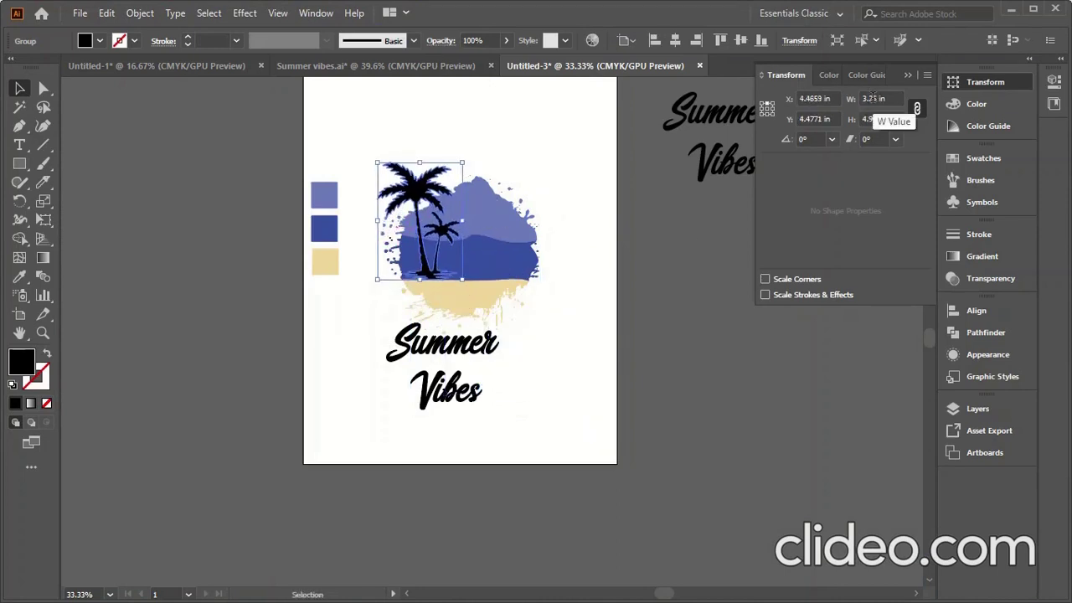
double_click(873, 98)
text(3)
key(Return)
Step: Shrink the palm trees to 2.5 in wide, lower them onto the sand edge, and minimize Illustrator
drag(425, 211, 429, 235)
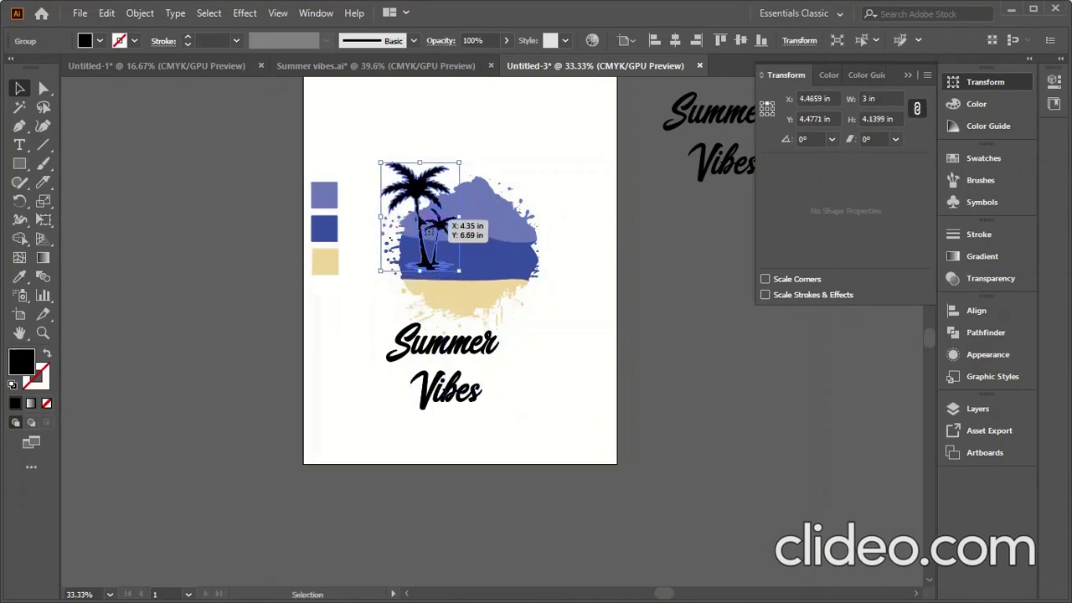
key(Return)
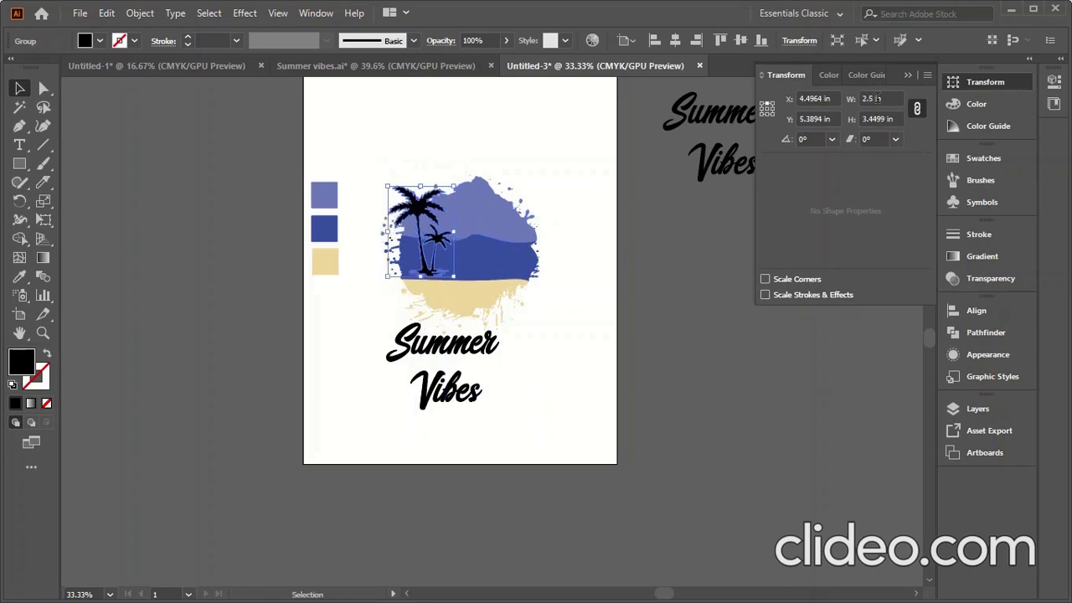
drag(416, 206, 419, 232)
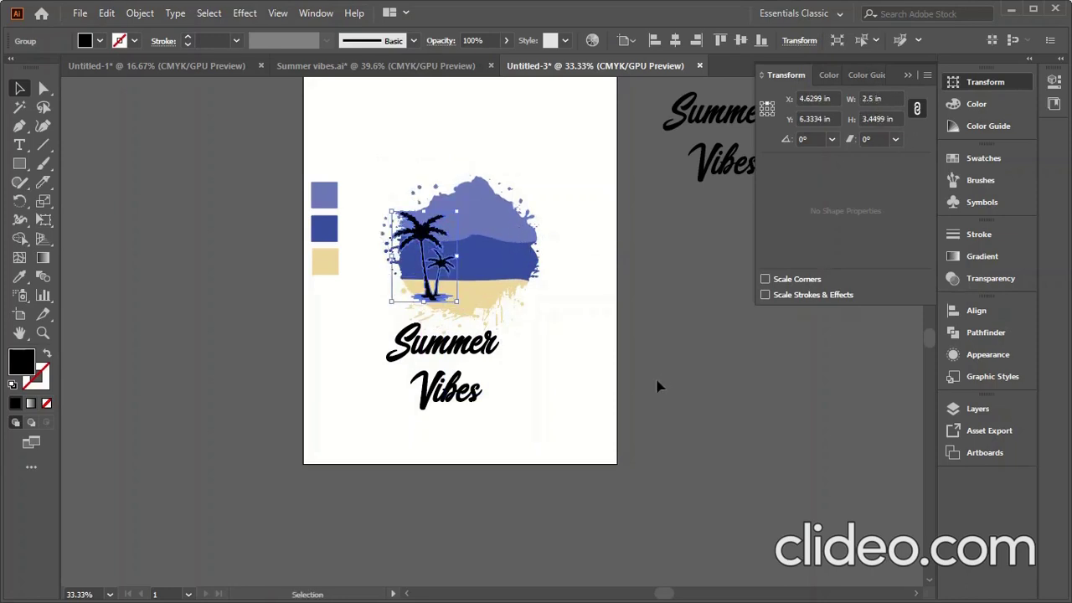
click(711, 381)
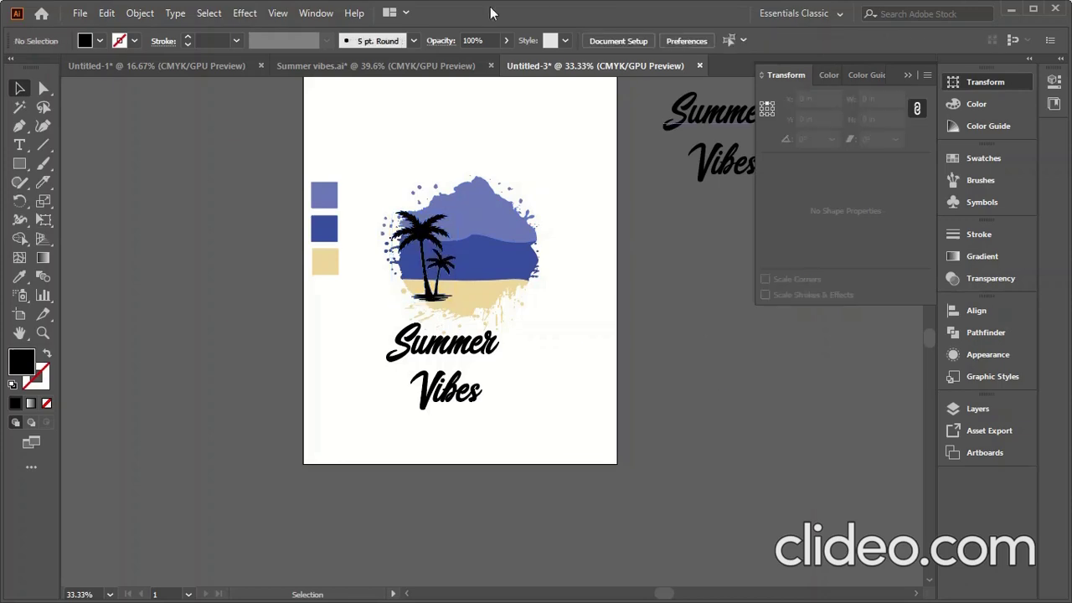
click(1008, 12)
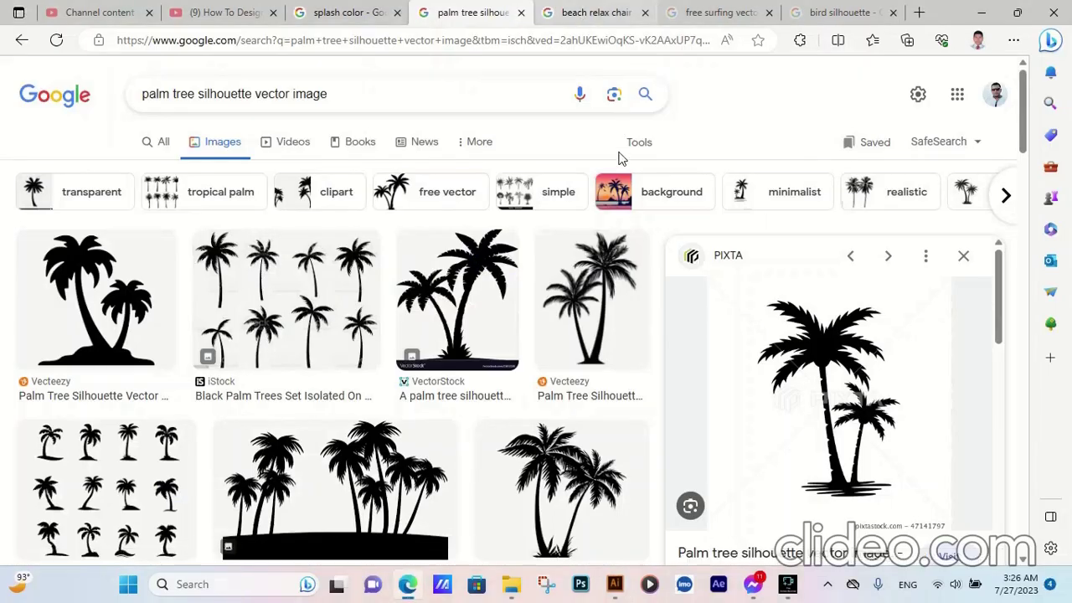
Step: Copy the beach chairs-and-umbrella silhouette from the beach relax chair results and return to Illustrator
key(ctrl+Tab)
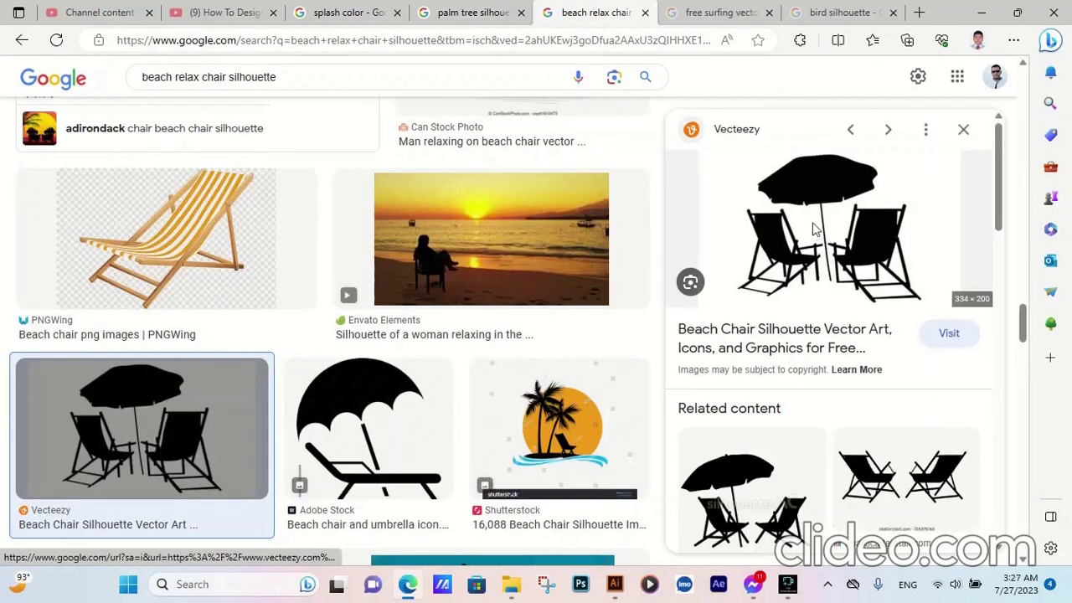
right_click(812, 227)
click(875, 336)
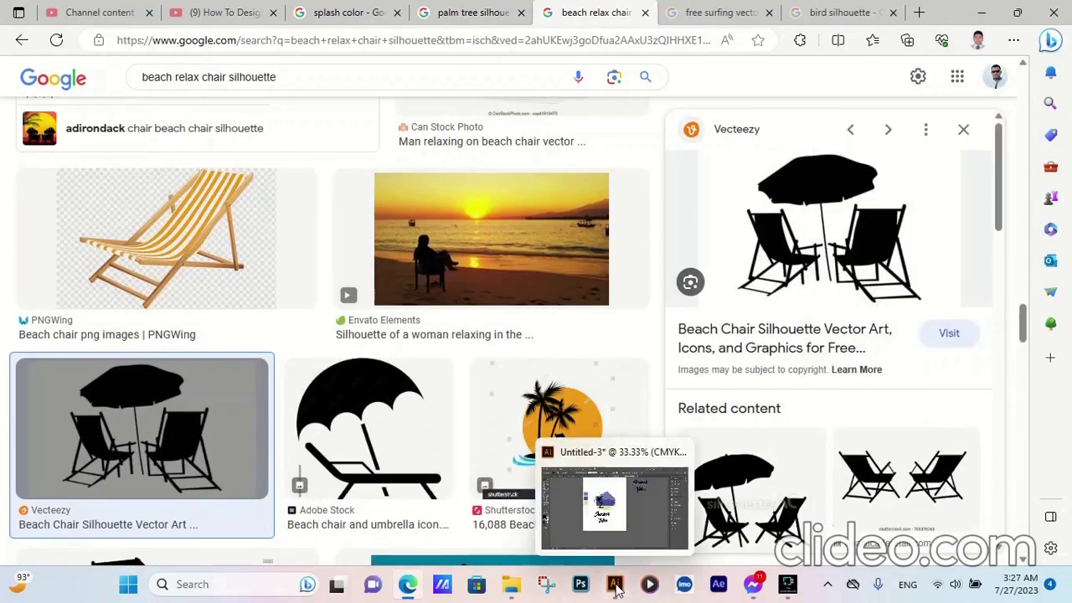
click(635, 549)
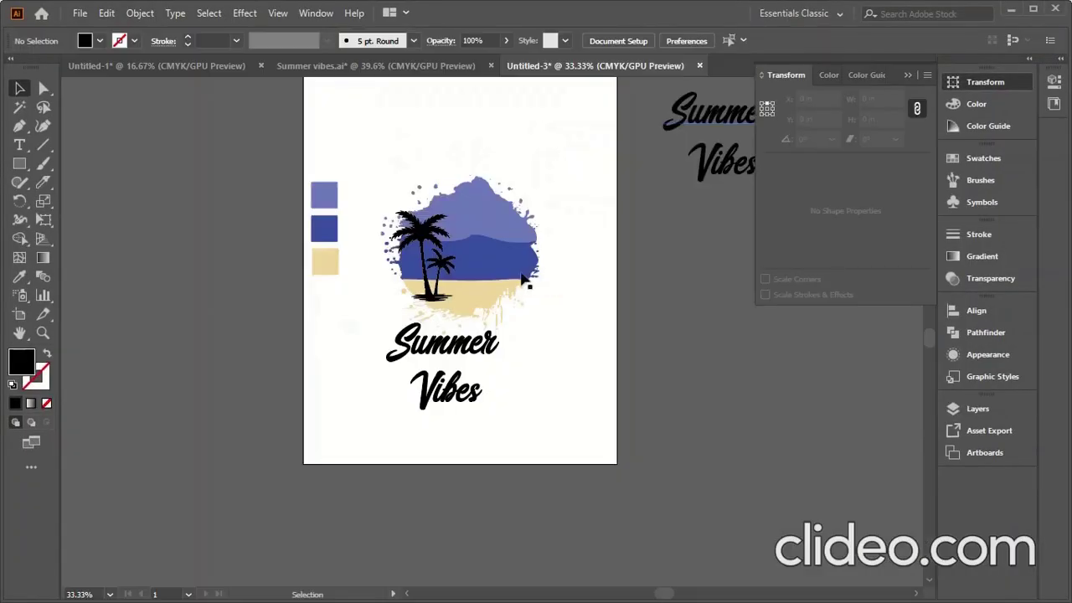
Step: Paste the chairs-and-umbrella image into the beach scene, trace it with Sketched Art, and expand it
key(ctrl+v)
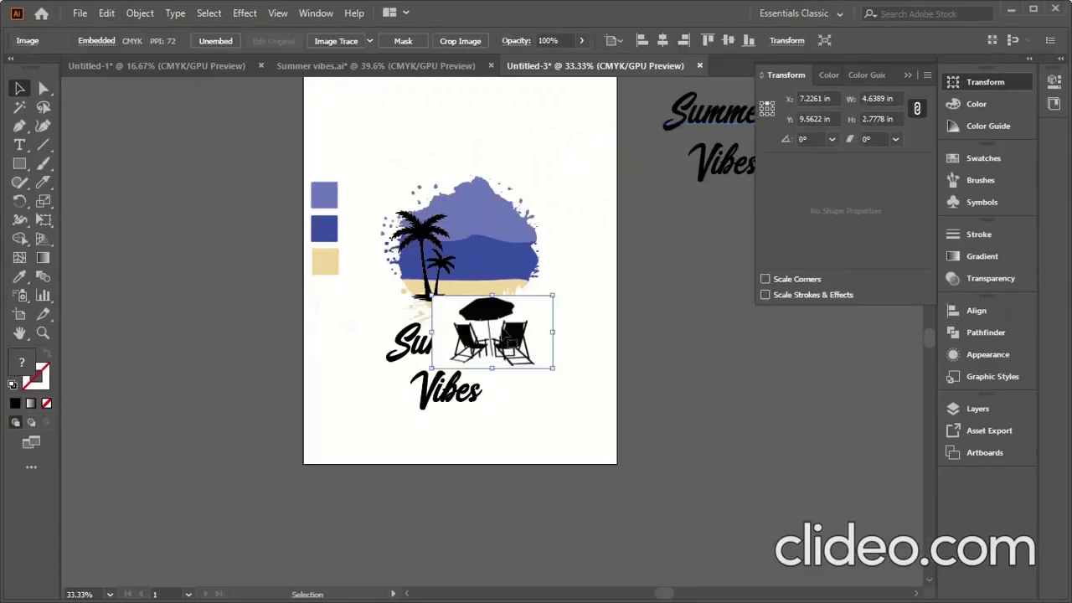
drag(507, 336, 503, 269)
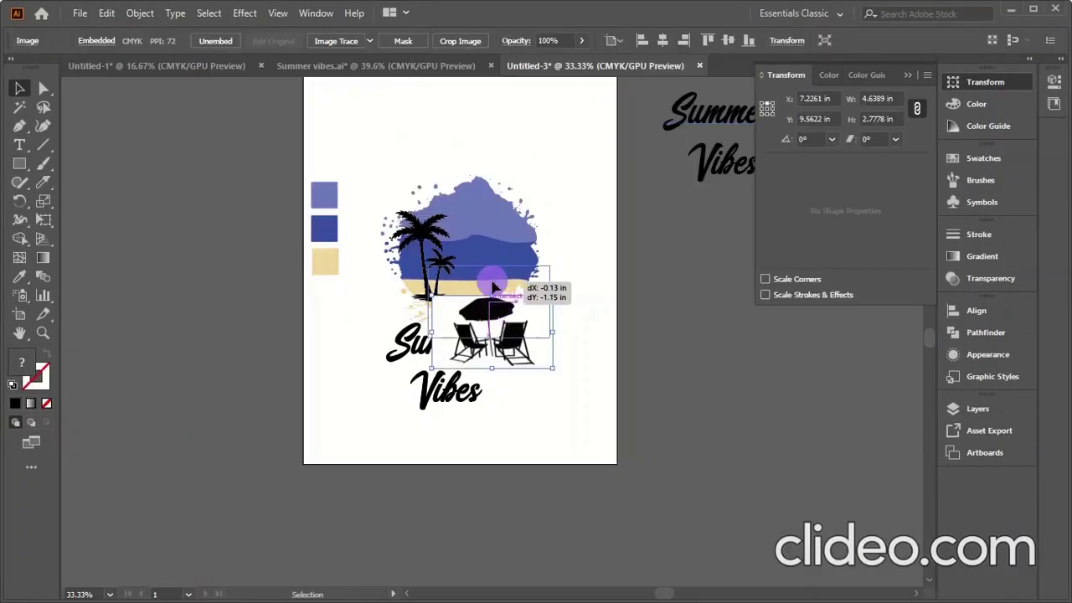
click(369, 40)
click(407, 217)
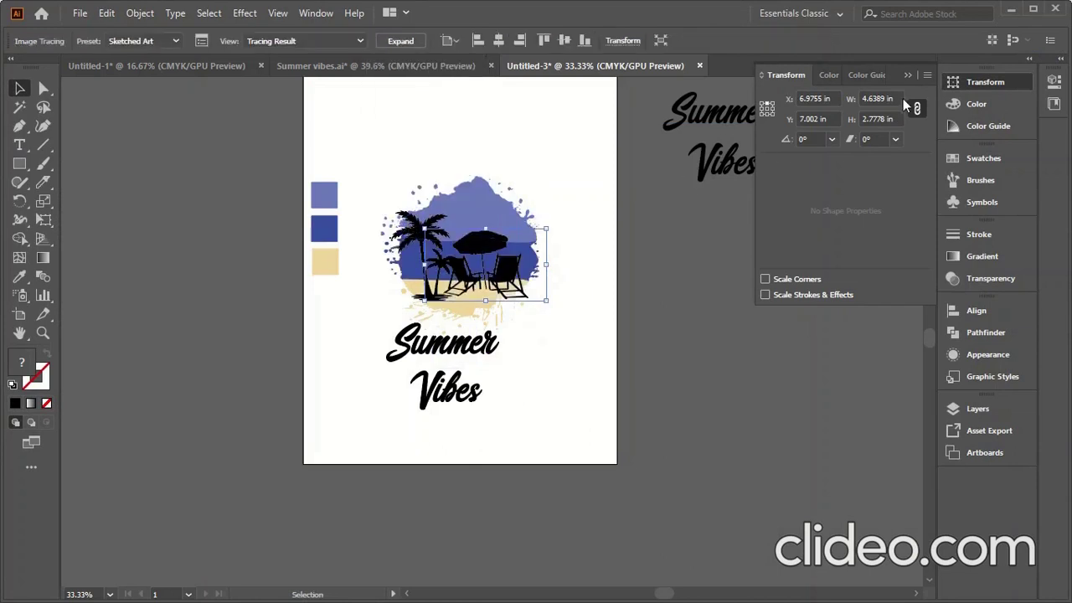
click(400, 40)
Step: Resize the chairs-and-umbrella group to 1.75 in wide
click(875, 98)
text(2.25)
key(Return)
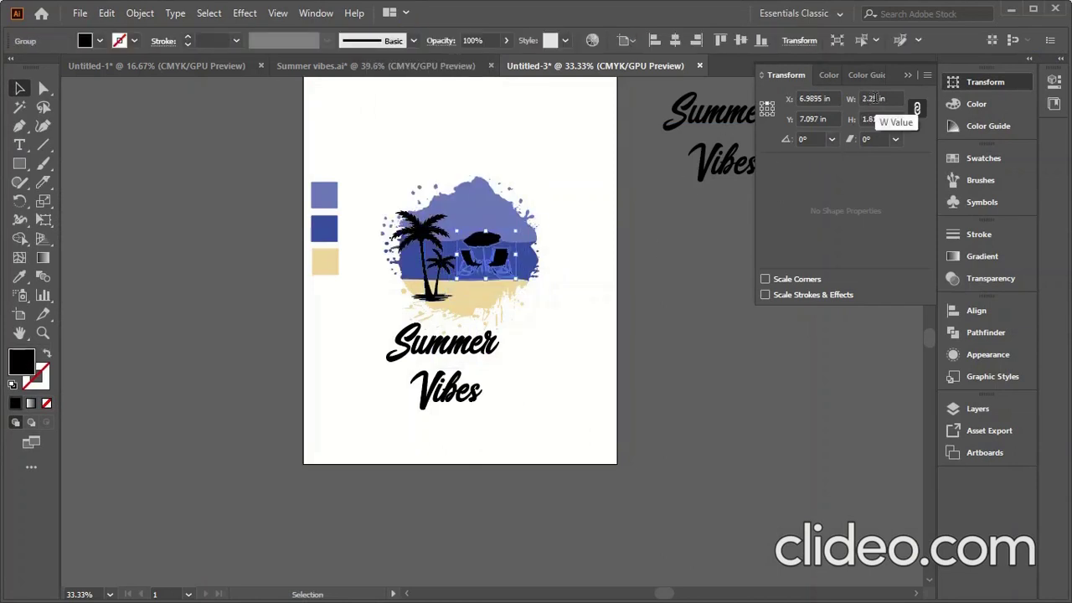
text(1.85)
key(Return)
text(2)
key(Return)
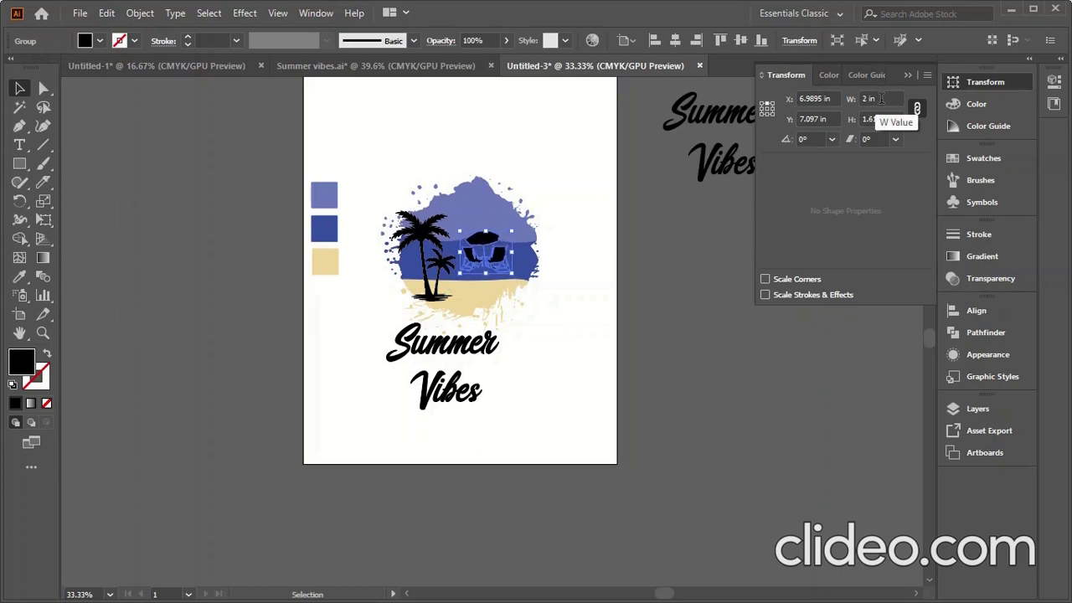
key(Down)
key(Down)
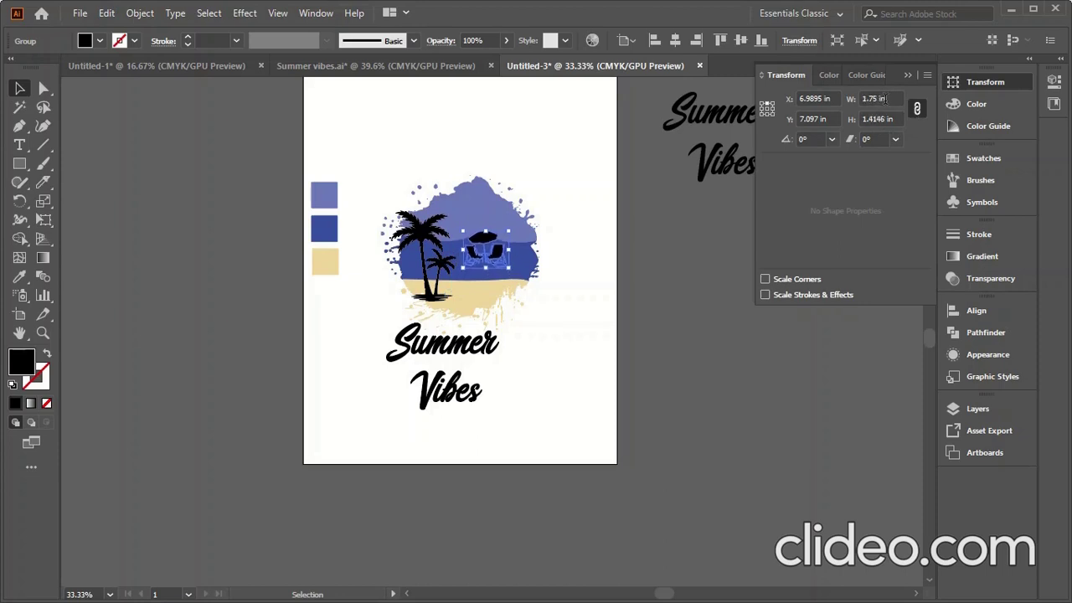
Step: Position the chairs-and-umbrella group on the sand beside the palm trees
drag(485, 252, 482, 272)
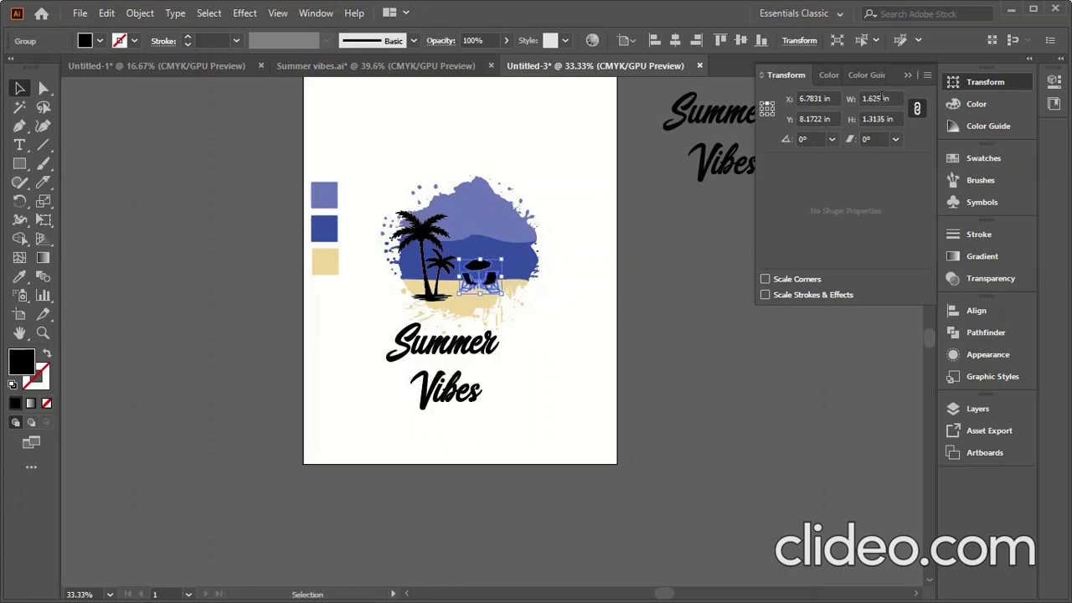
click(670, 342)
drag(488, 284, 485, 295)
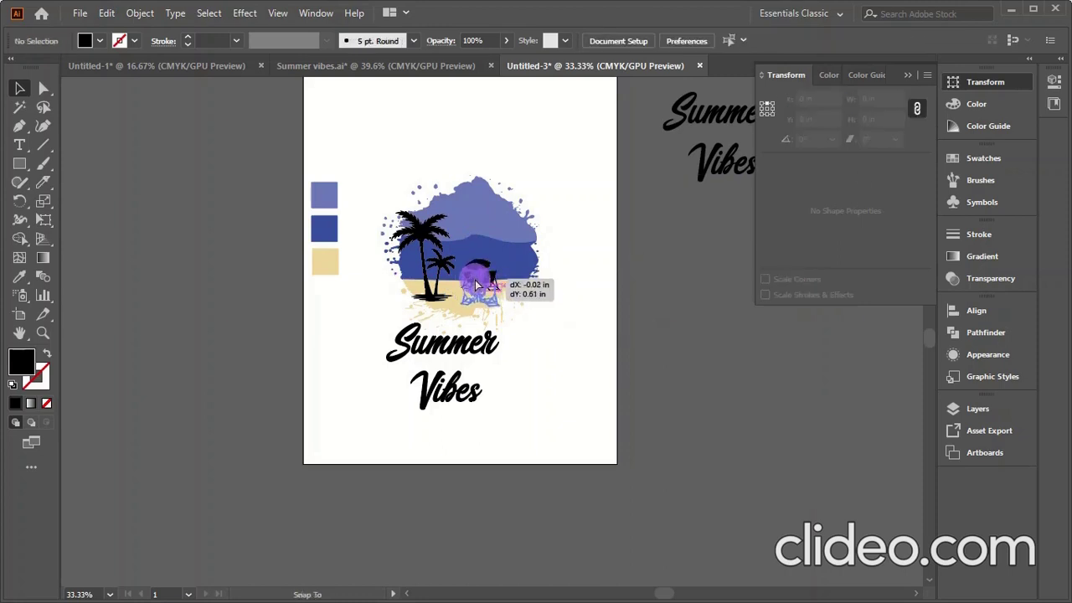
click(578, 322)
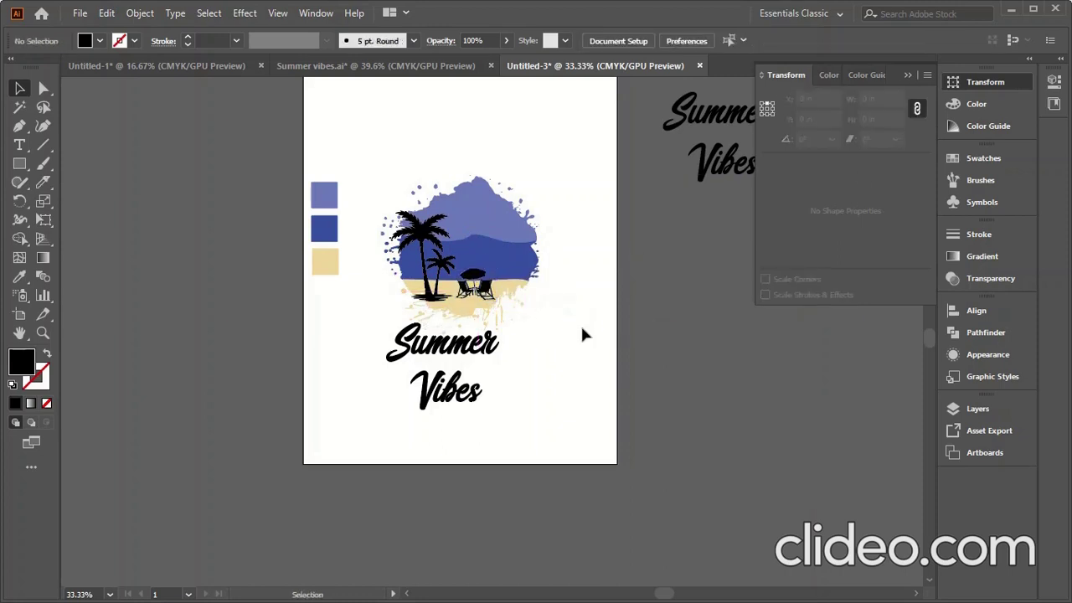
drag(474, 288, 472, 292)
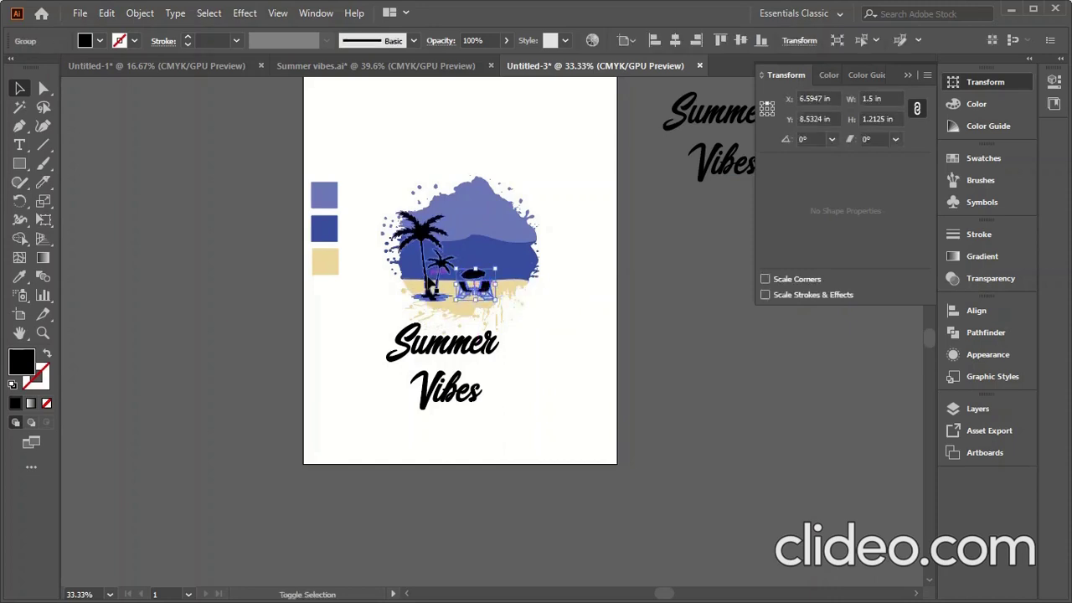
Step: Align the chairs vertically with the palm trees, then minimize Illustrator
shift+click(422, 242)
click(621, 40)
click(616, 177)
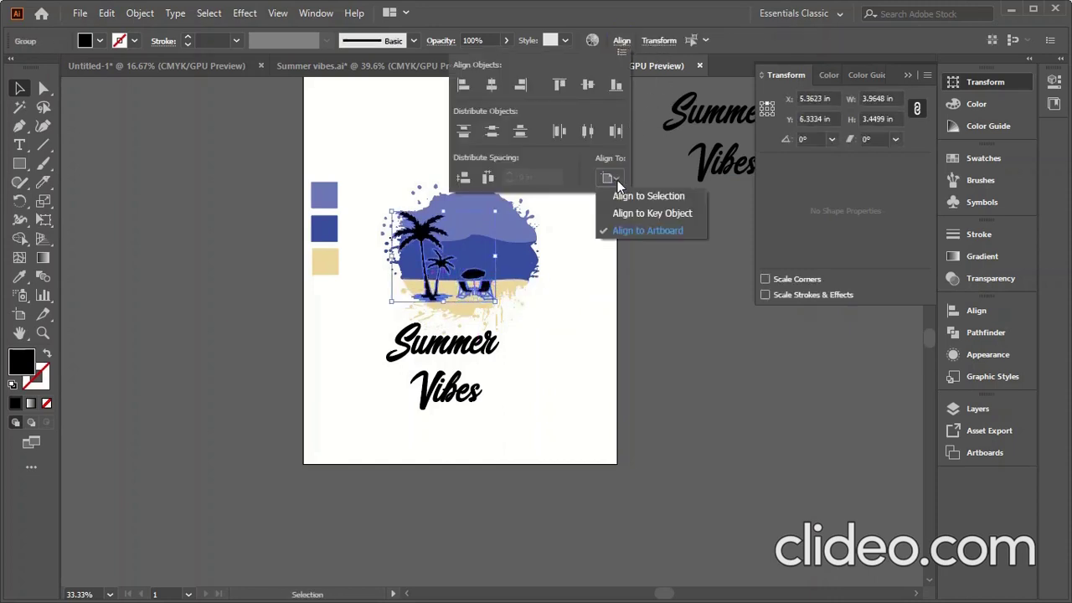
click(645, 194)
click(615, 84)
click(668, 289)
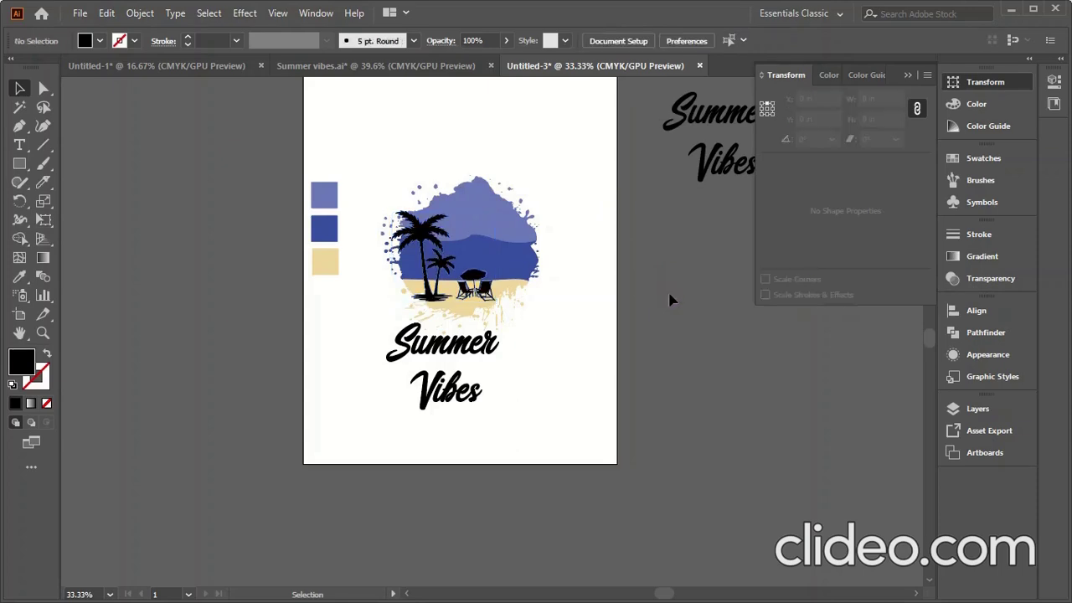
click(1011, 10)
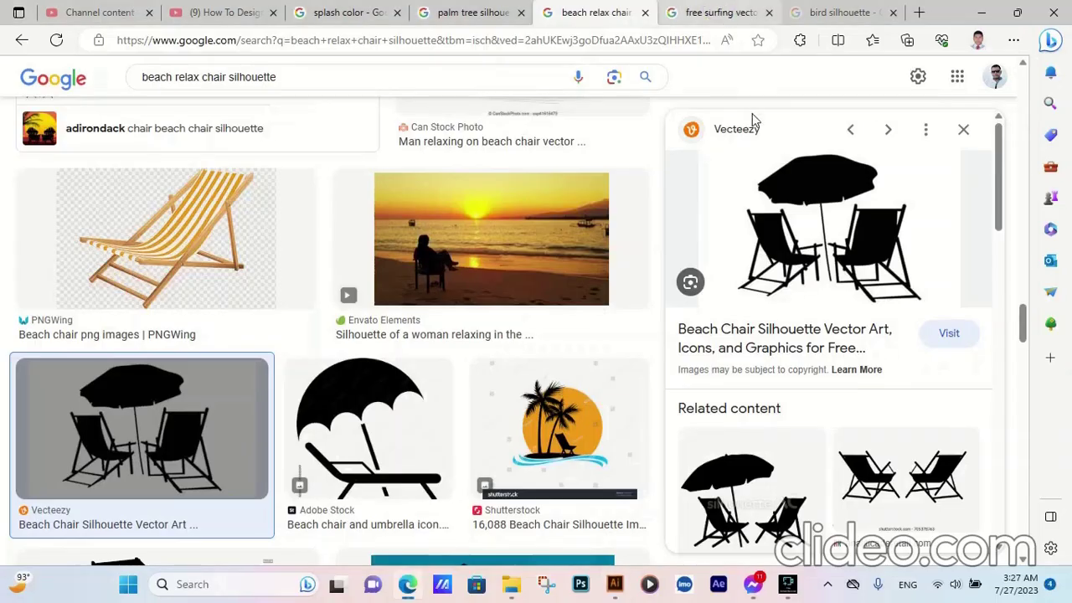
Step: Copy the Vector4Free surfer silhouettes image from the free surfing vector results
key(ctrl+Tab)
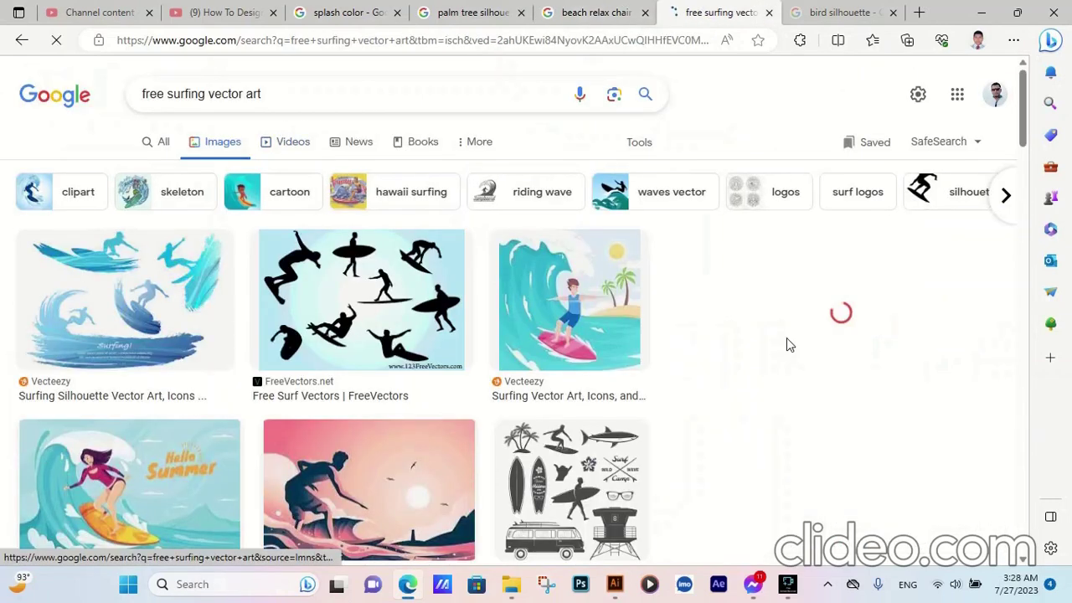
click(787, 342)
right_click(793, 372)
click(870, 338)
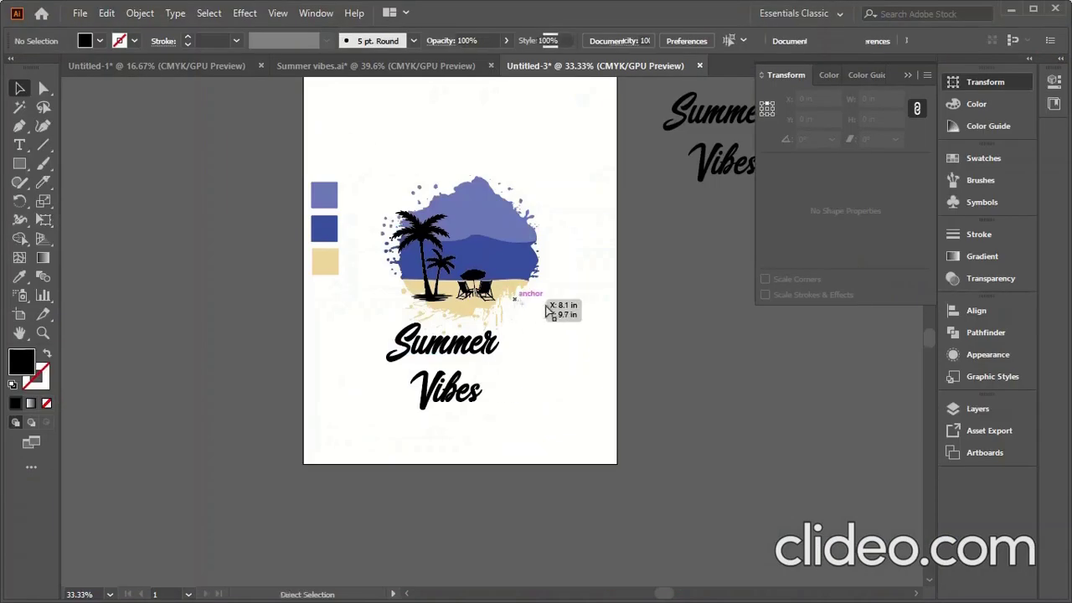
Step: Paste the surfer image, trace it with Sketched Art, expand it, and ungroup it left of the artboard
key(ctrl+v)
click(370, 41)
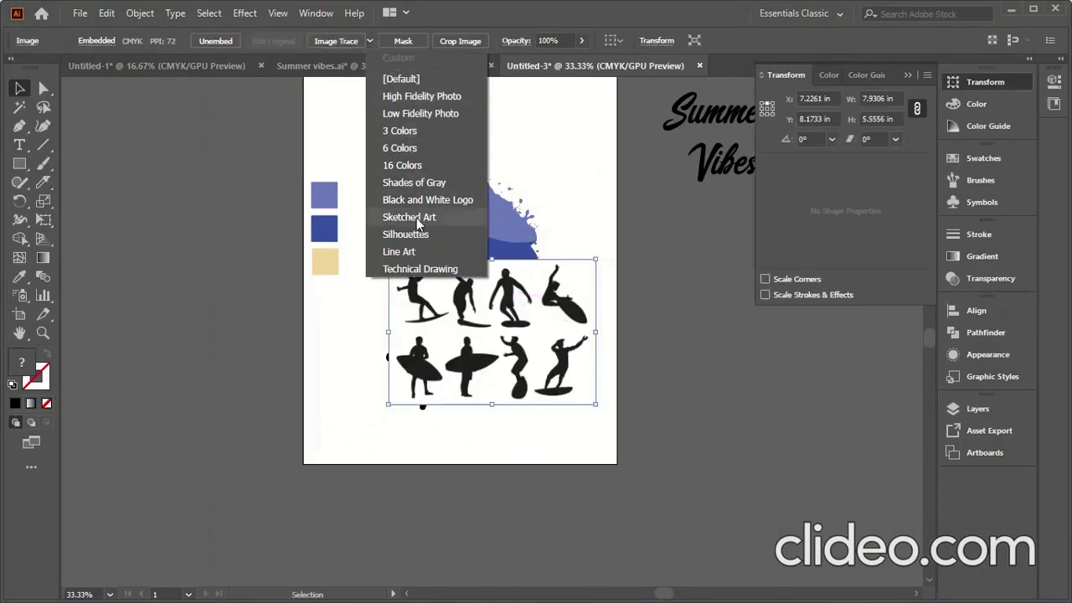
click(409, 217)
click(405, 42)
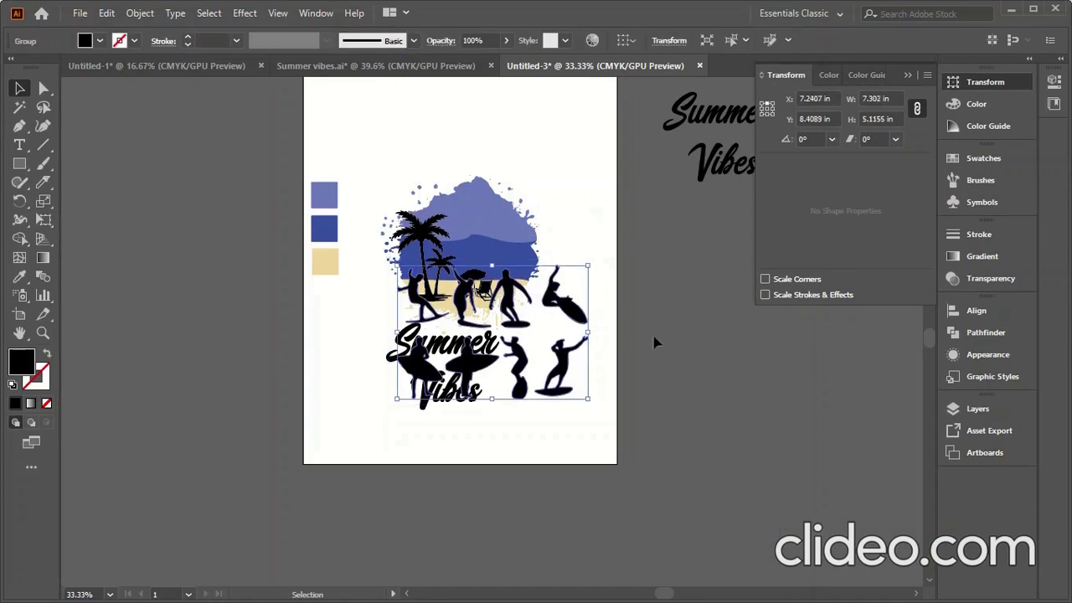
drag(517, 322, 214, 335)
right_click(214, 335)
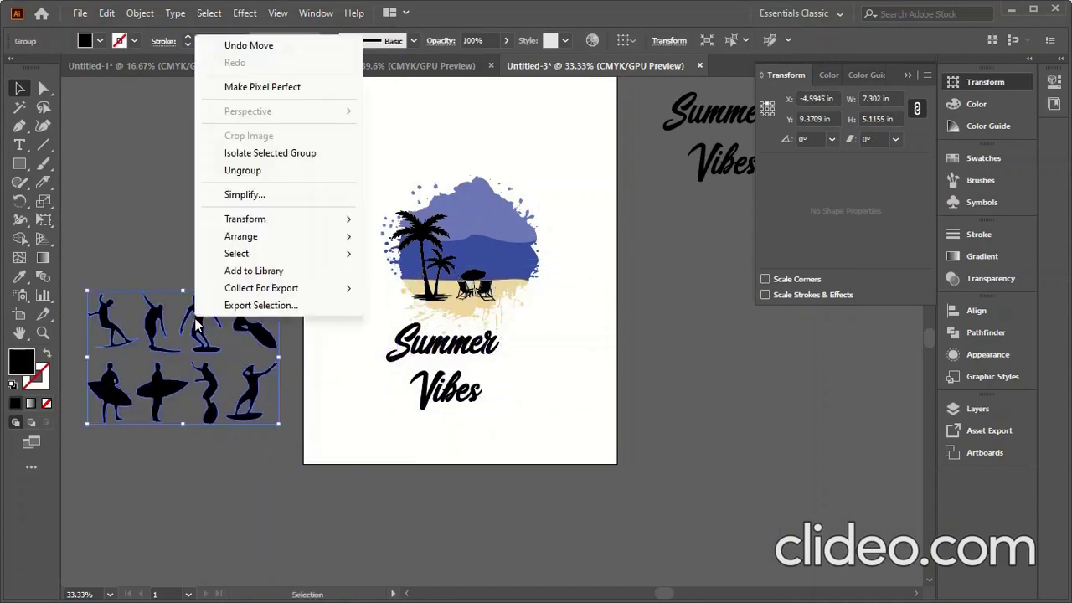
click(243, 167)
click(268, 421)
Step: Place one surfer on the sea, sized 1.5 in wide
drag(266, 419, 506, 228)
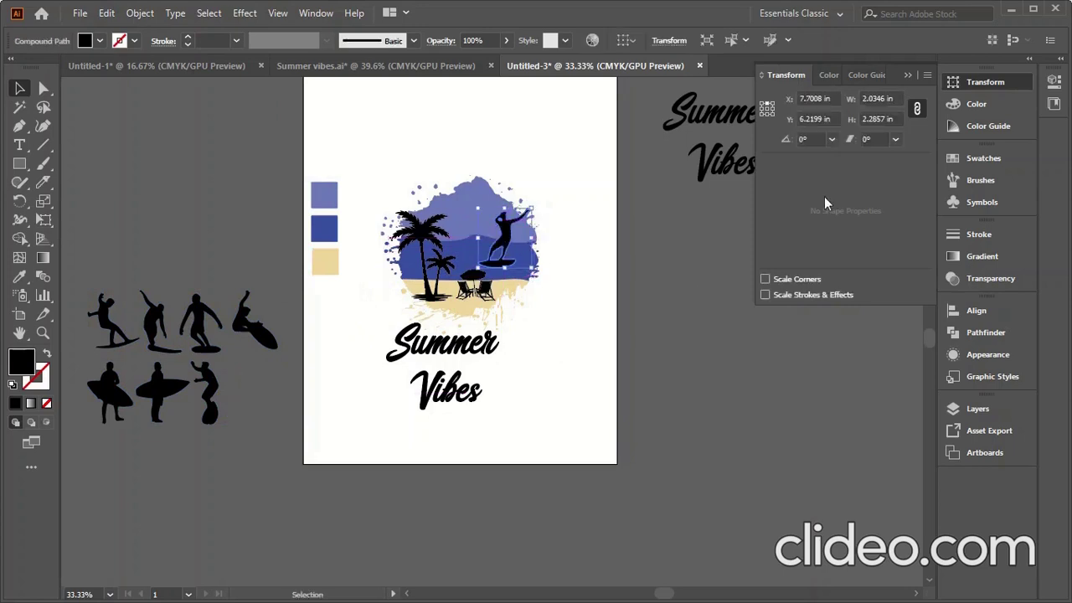
click(883, 98)
text(1.25)
key(Return)
text(1.5)
key(Return)
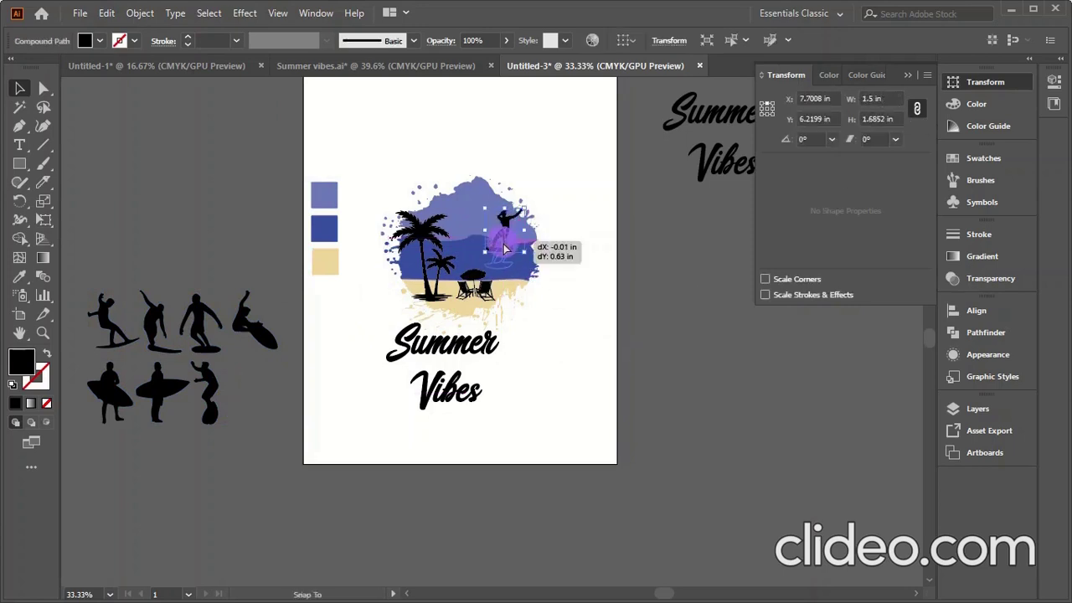
drag(515, 244, 518, 259)
click(658, 331)
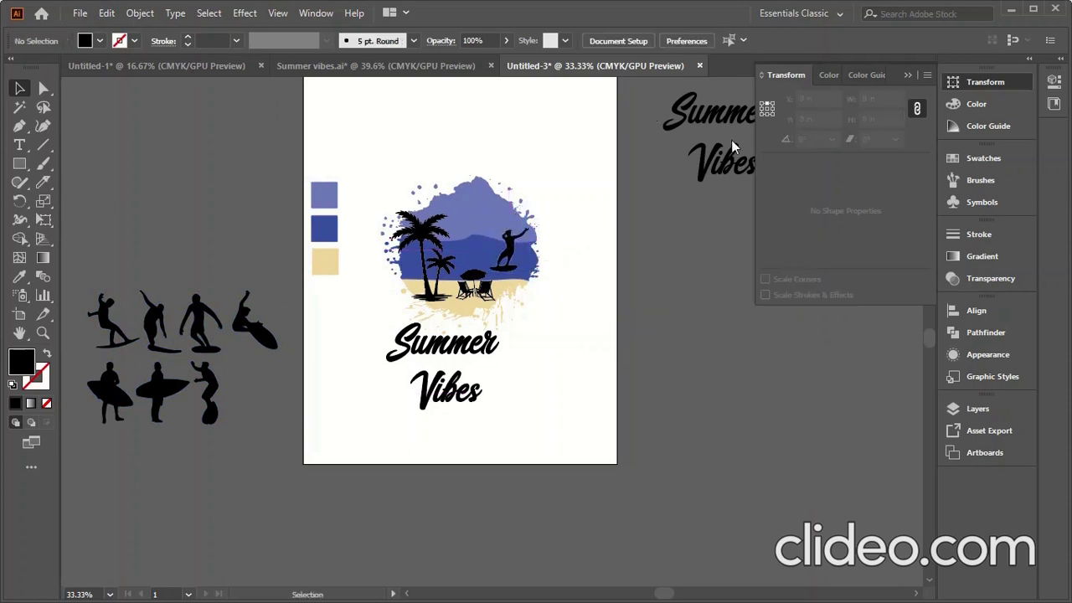
Step: Drag the bird silhouettes image from the browser's bird results into Illustrator
click(1014, 9)
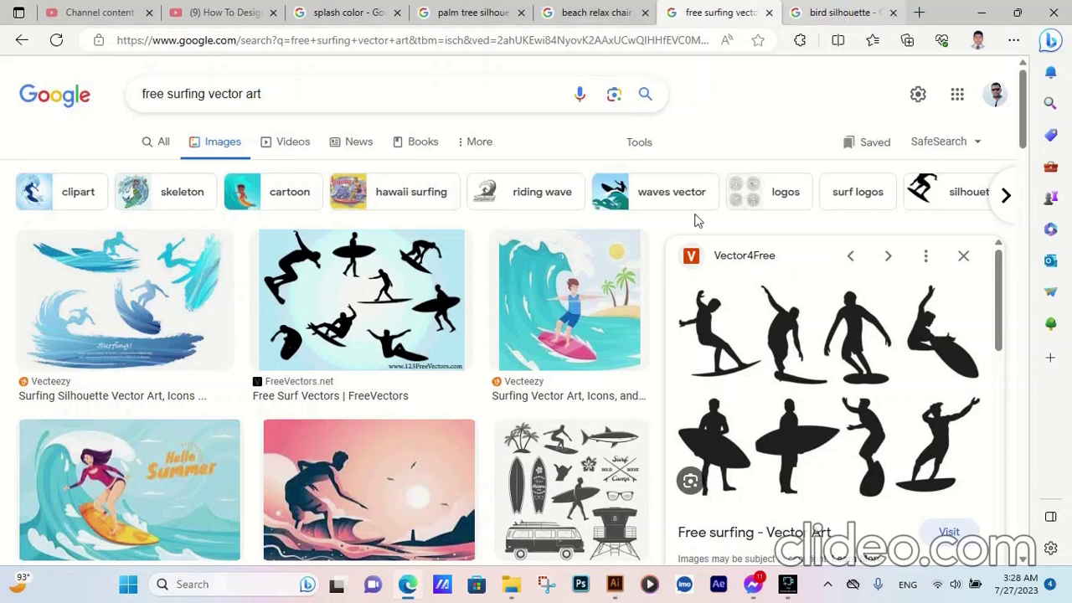
click(833, 13)
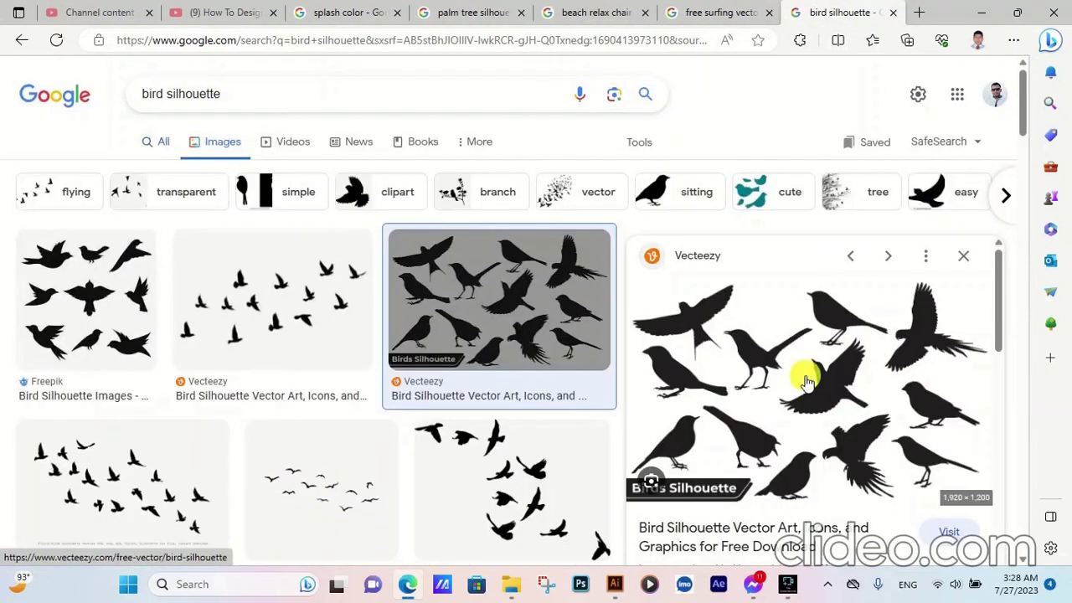
drag(854, 339, 619, 589)
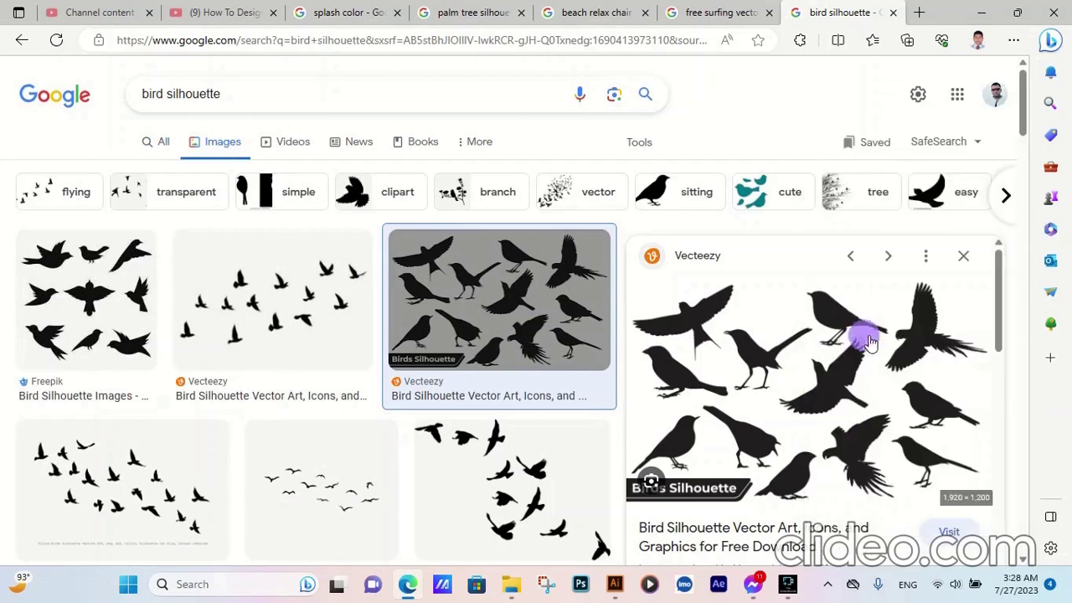
click(619, 589)
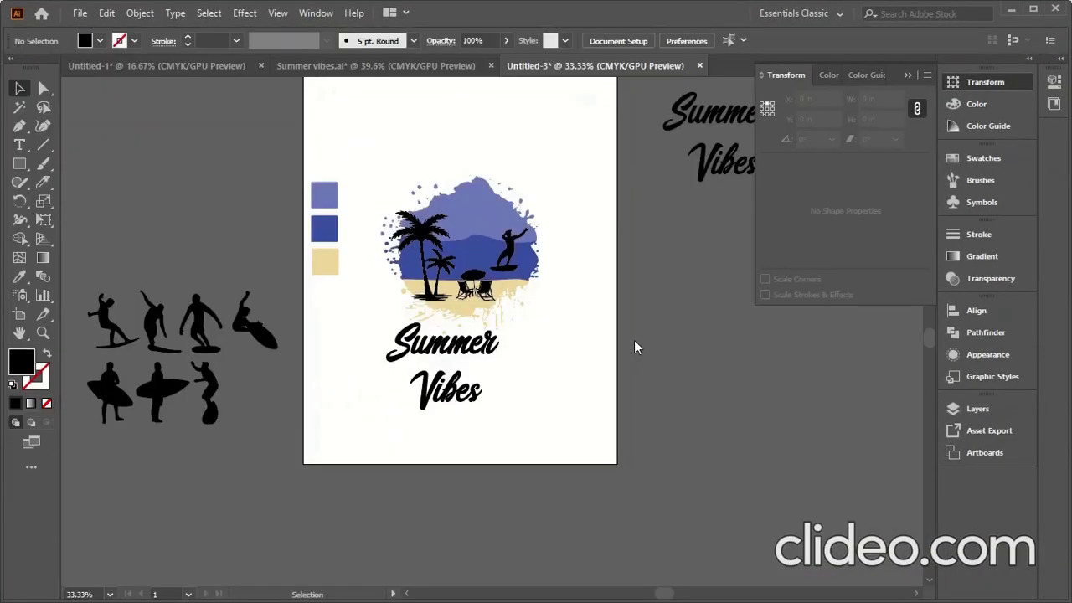
Step: Place the bird silhouettes image, trace and expand it, ungroup it, and park the birds beside the artboard
drag(460, 217, 562, 293)
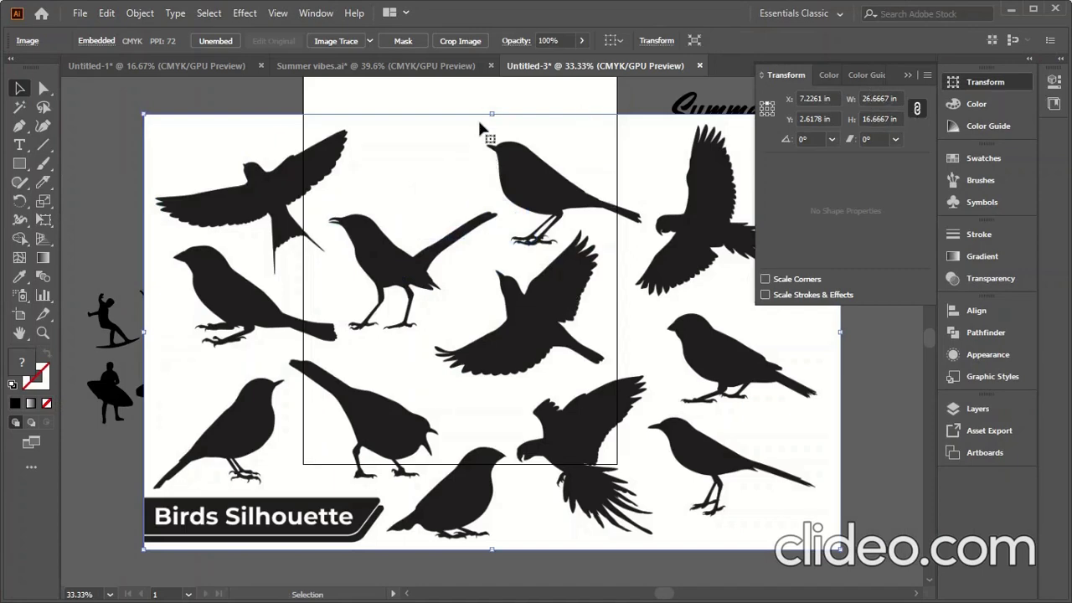
click(369, 40)
click(404, 222)
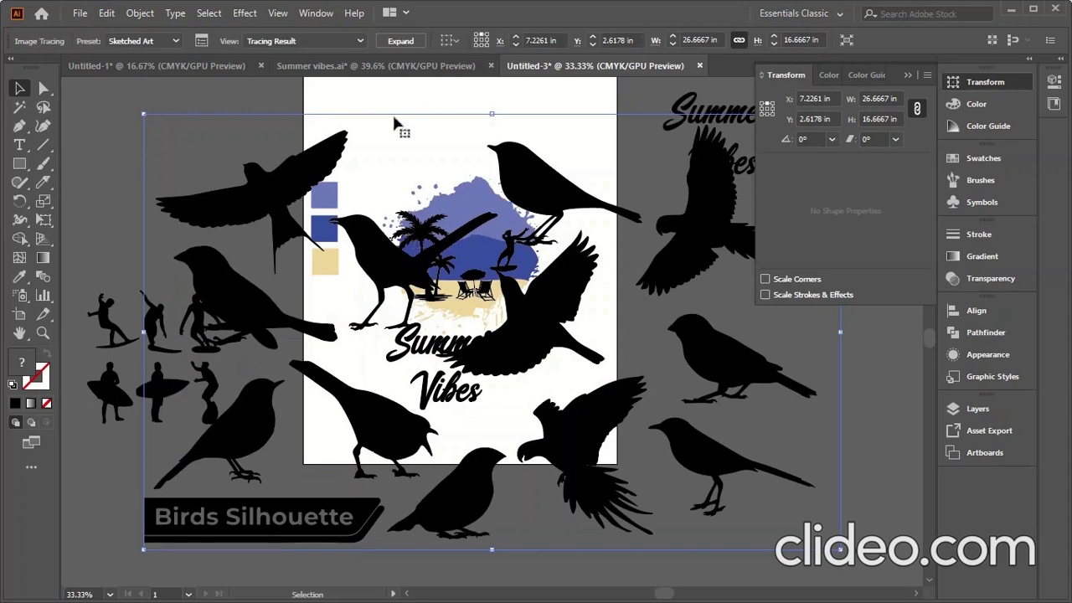
click(405, 41)
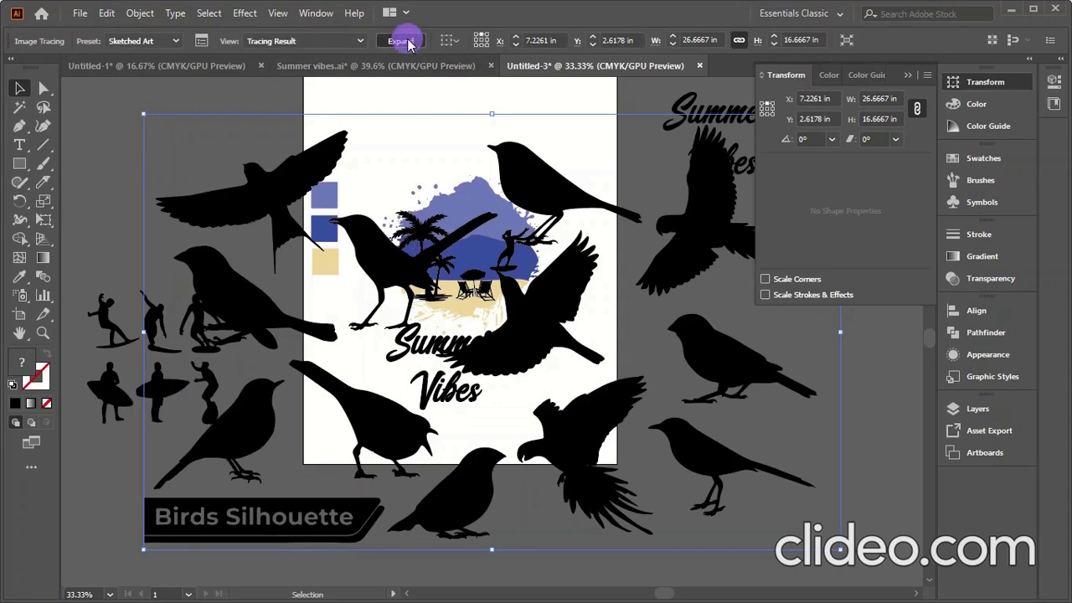
right_click(557, 326)
click(590, 168)
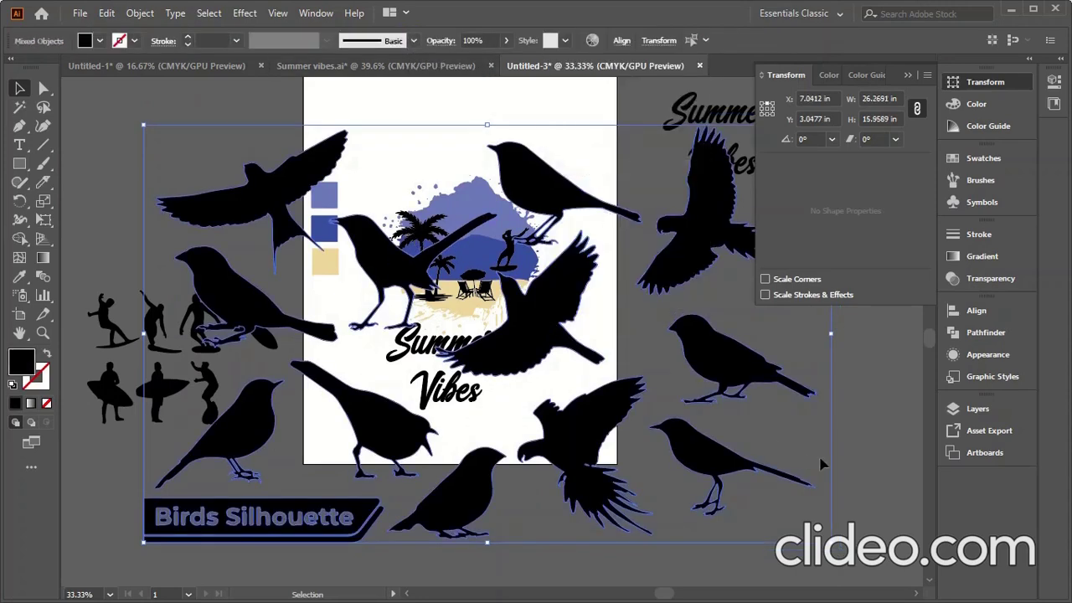
key(ctrl+minus)
mouse_move(593, 343)
mouse_down()
mouse_move(322, 222)
mouse_move(194, 366)
mouse_move(540, 222)
mouse_up()
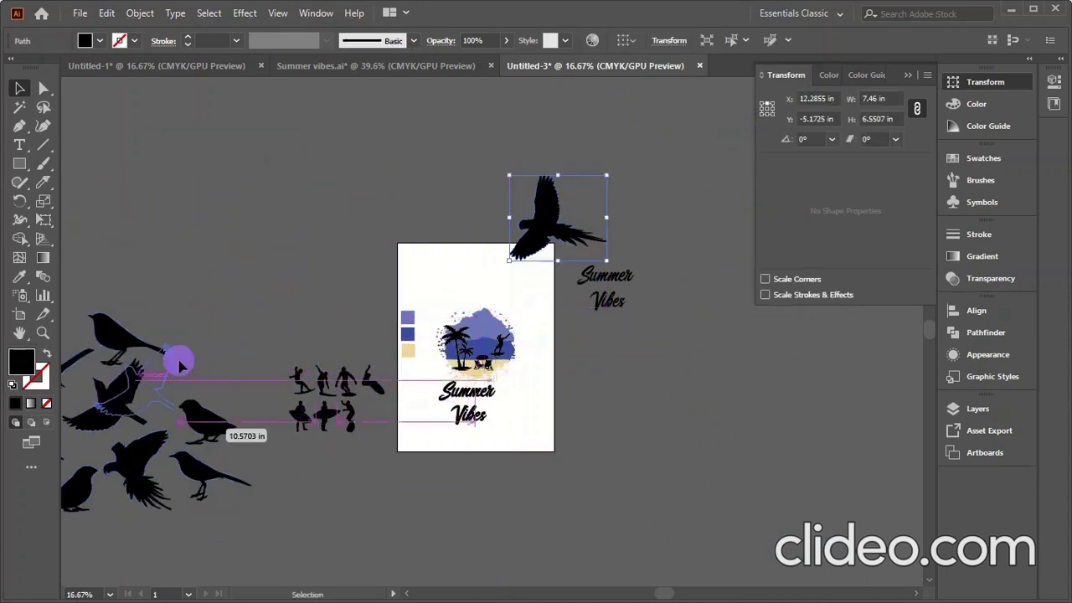
Step: Pull two birds out of the bird sheet toward the artboard
drag(180, 364, 347, 239)
scroll(505, 414, down, 1)
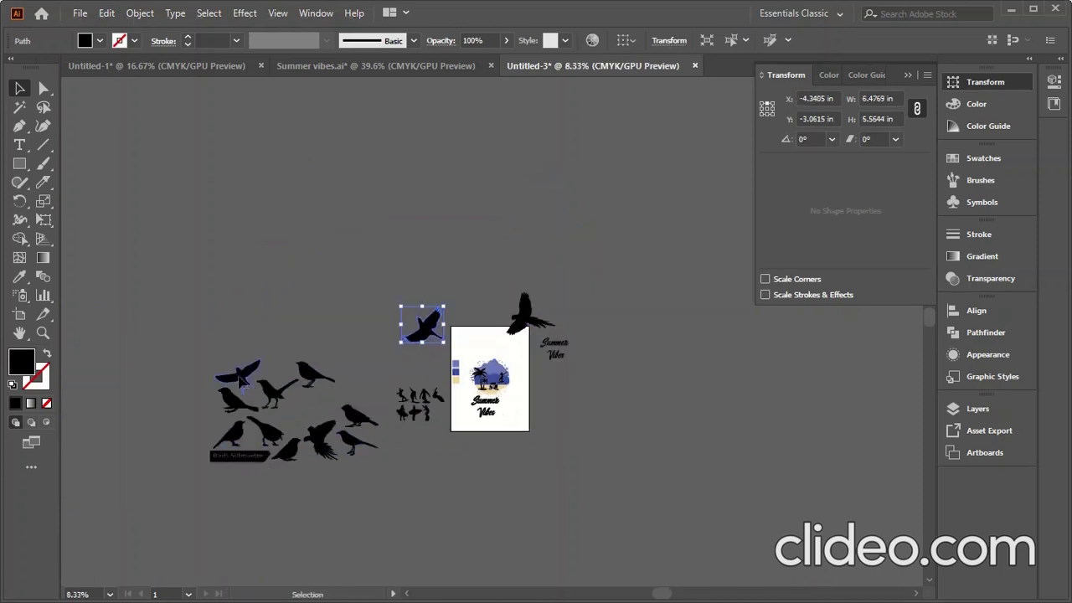
drag(240, 378, 375, 285)
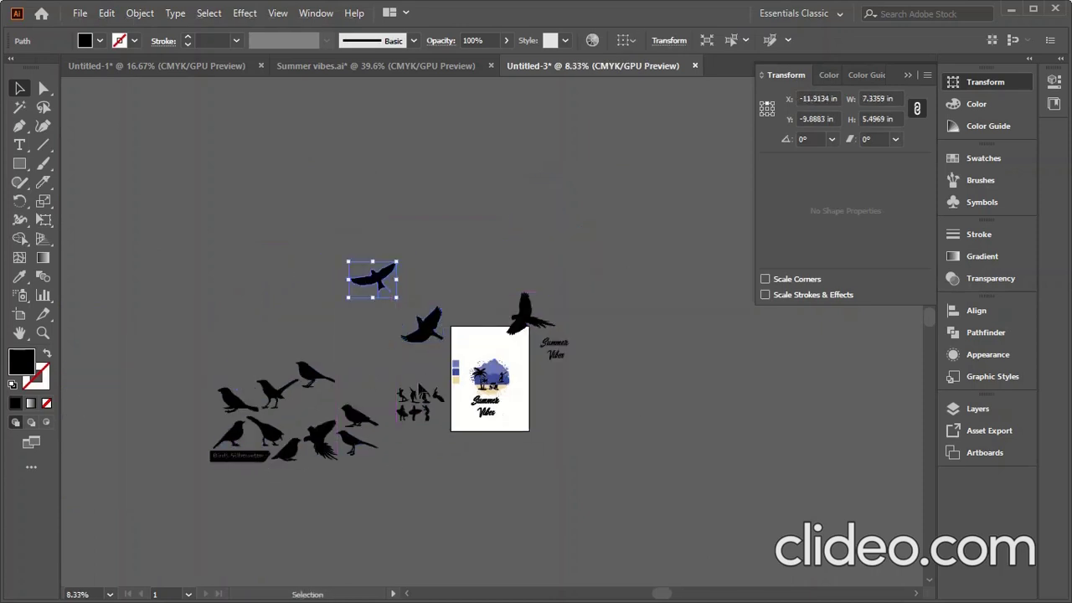
click(444, 386)
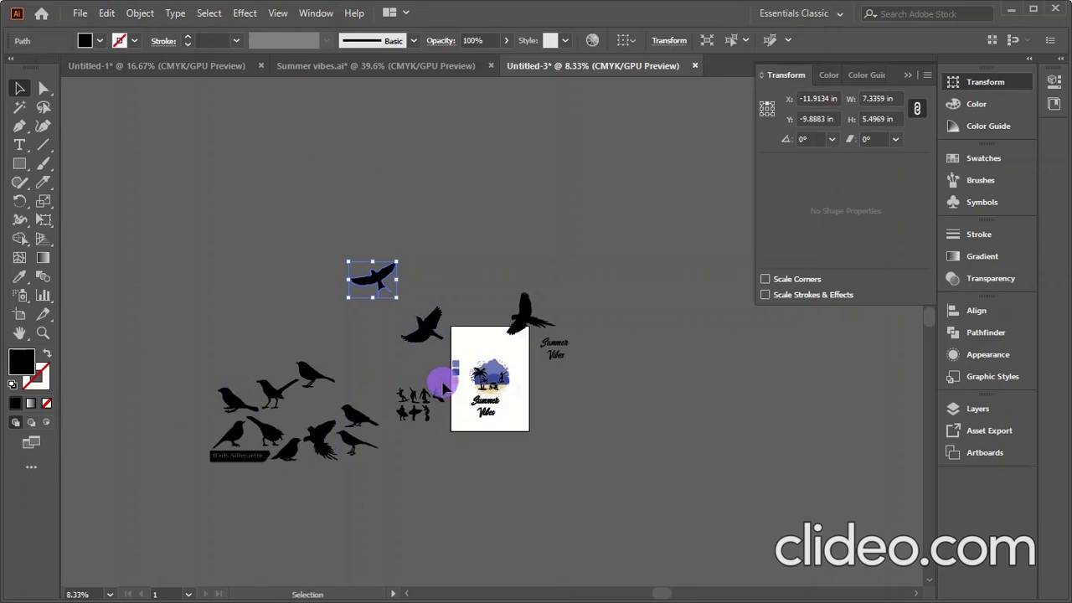
scroll(550, 368, up, 2)
Step: Shrink the parrot silhouette to 1 in wide and move it into the scene's sky
click(510, 288)
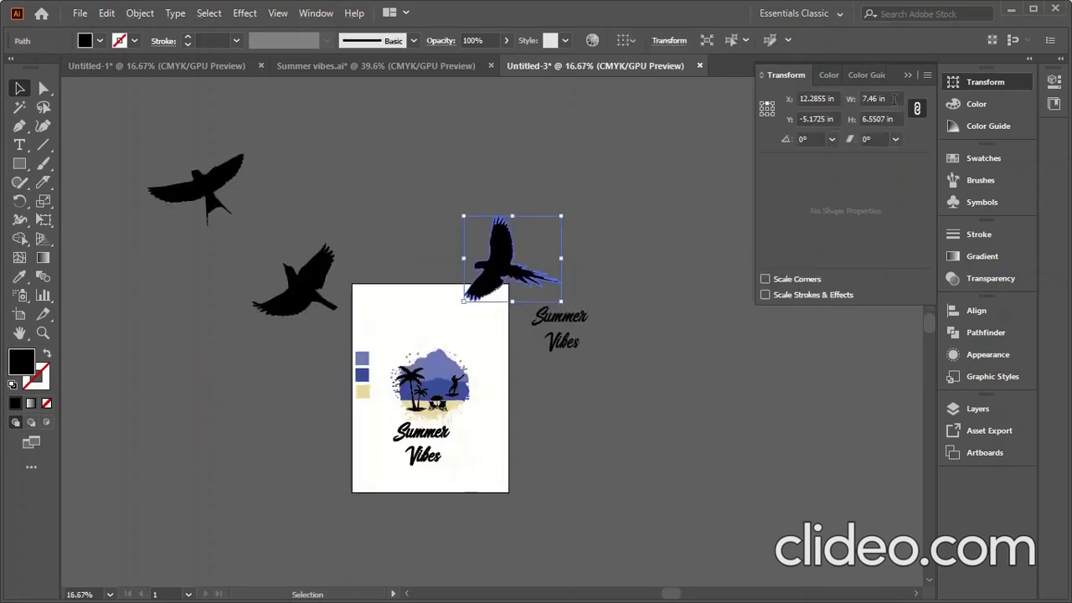
double_click(890, 99)
text(3)
key(Return)
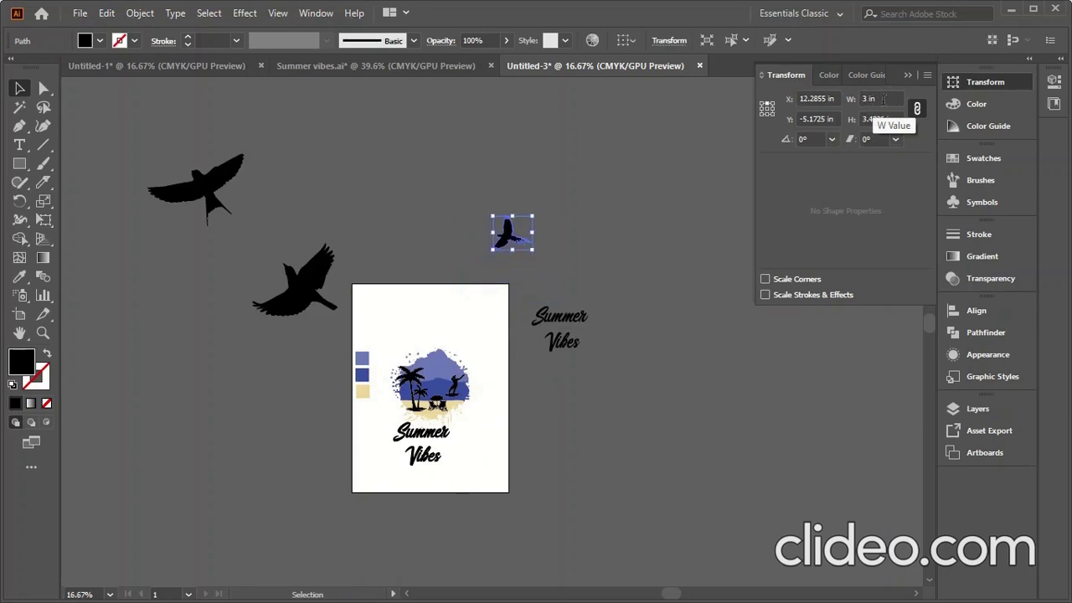
text(2)
key(Return)
text(1)
key(Return)
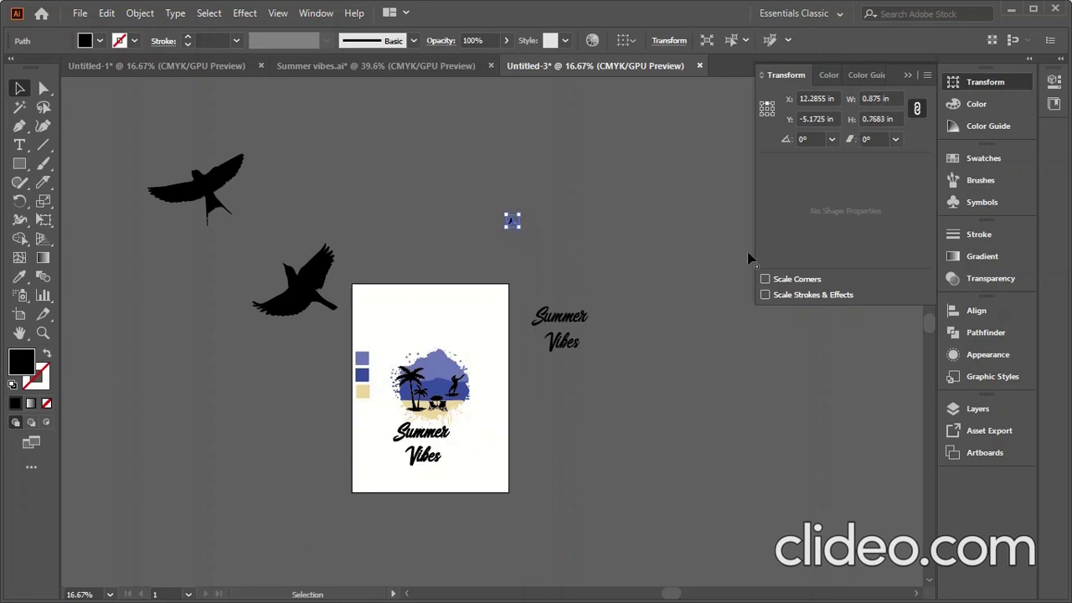
click(591, 253)
click(525, 221)
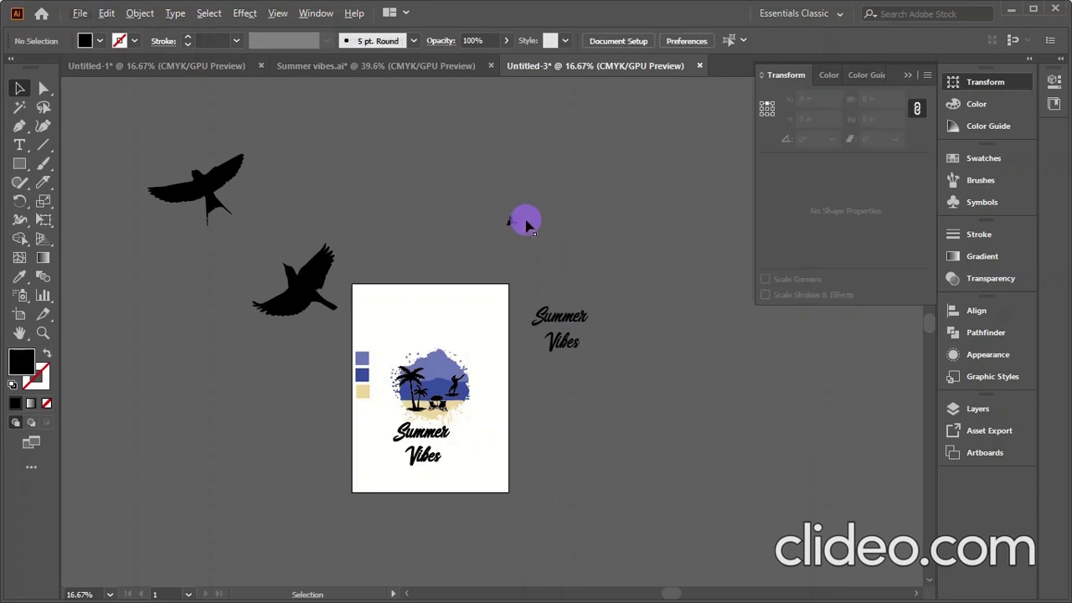
drag(525, 222, 461, 361)
Step: Set another bird's width to 4 in and bring the small birds onto the artboard
scroll(431, 389, up, 1)
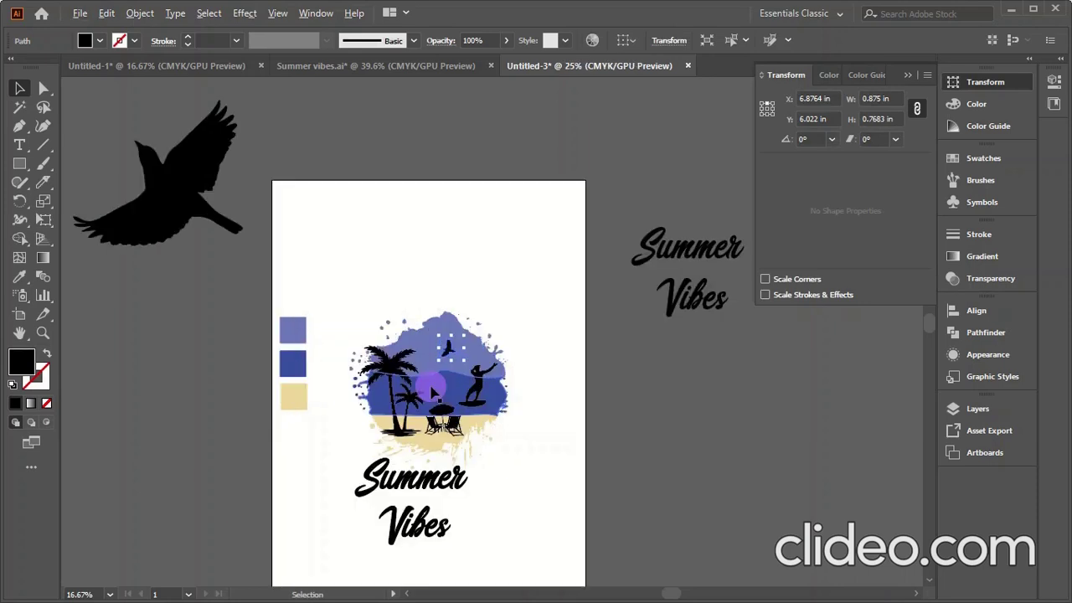
text(4)
key(Return)
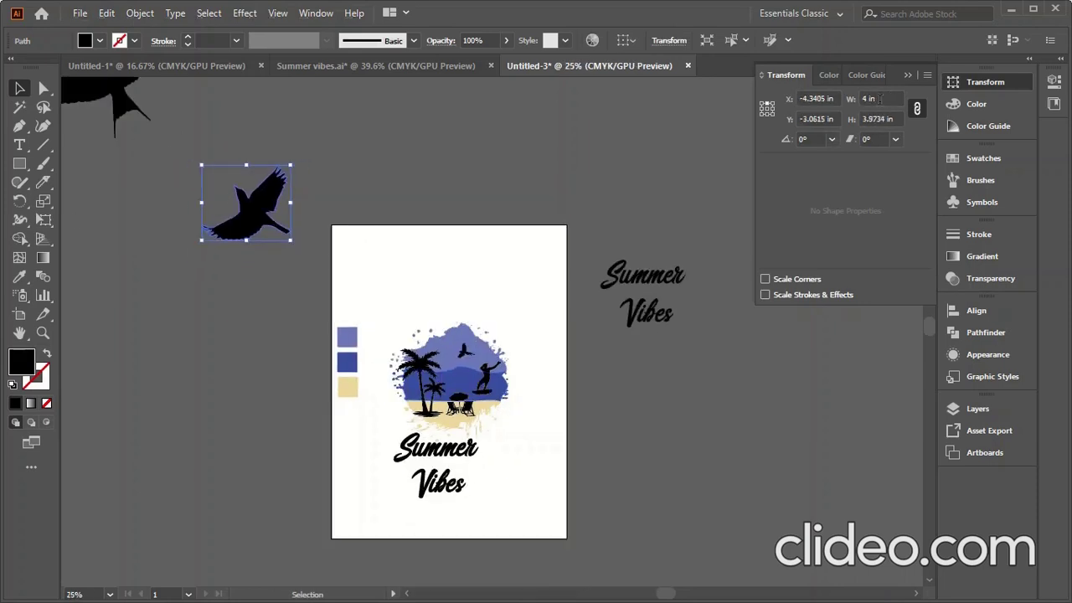
scroll(878, 99, down, 10)
drag(246, 173, 376, 340)
mouse_move(125, 105)
mouse_down()
mouse_move(114, 92)
mouse_move(476, 289)
mouse_up()
Step: Position the remaining birds near the top of the splash
scroll(885, 99, down, 5)
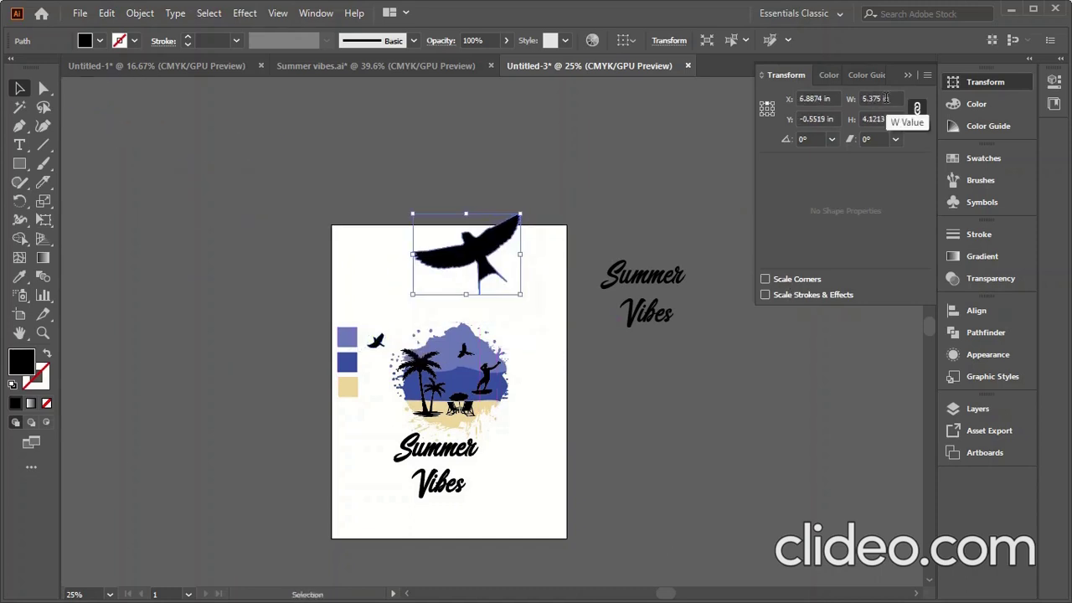
scroll(885, 98, down, 5)
scroll(885, 99, down, 5)
scroll(885, 99, down, 3)
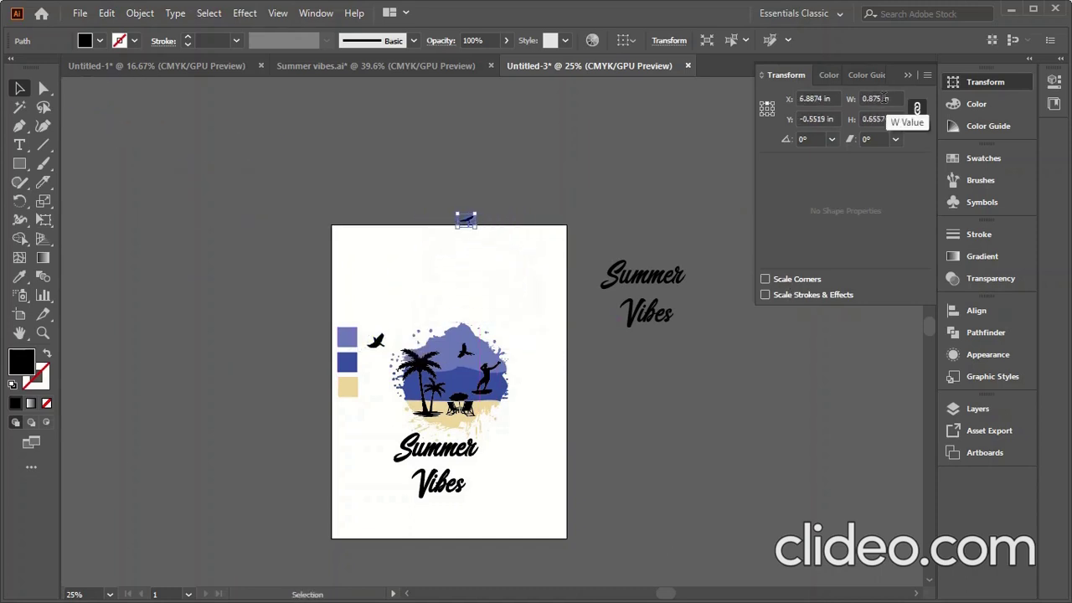
mouse_move(466, 219)
mouse_down()
mouse_move(457, 320)
mouse_move(371, 341)
mouse_move(390, 280)
mouse_up()
scroll(478, 360, up, 2)
scroll(479, 361, up, 2)
mouse_move(88, 287)
mouse_down()
mouse_move(383, 355)
mouse_move(352, 348)
mouse_up()
Step: Nudge the birds into place and group the three birds
drag(393, 293, 408, 300)
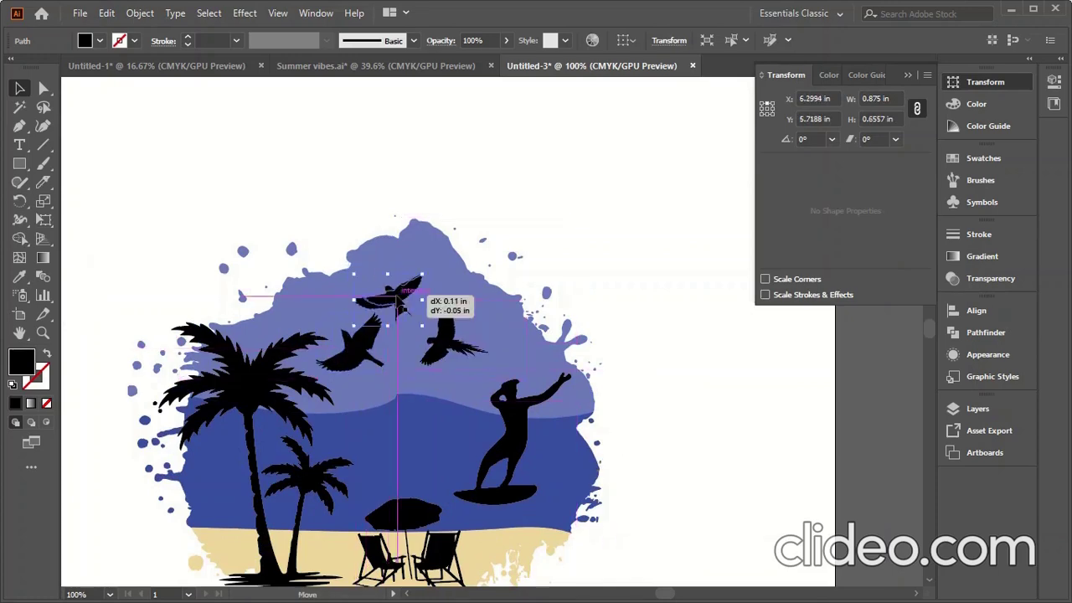
click(617, 241)
drag(453, 360, 446, 360)
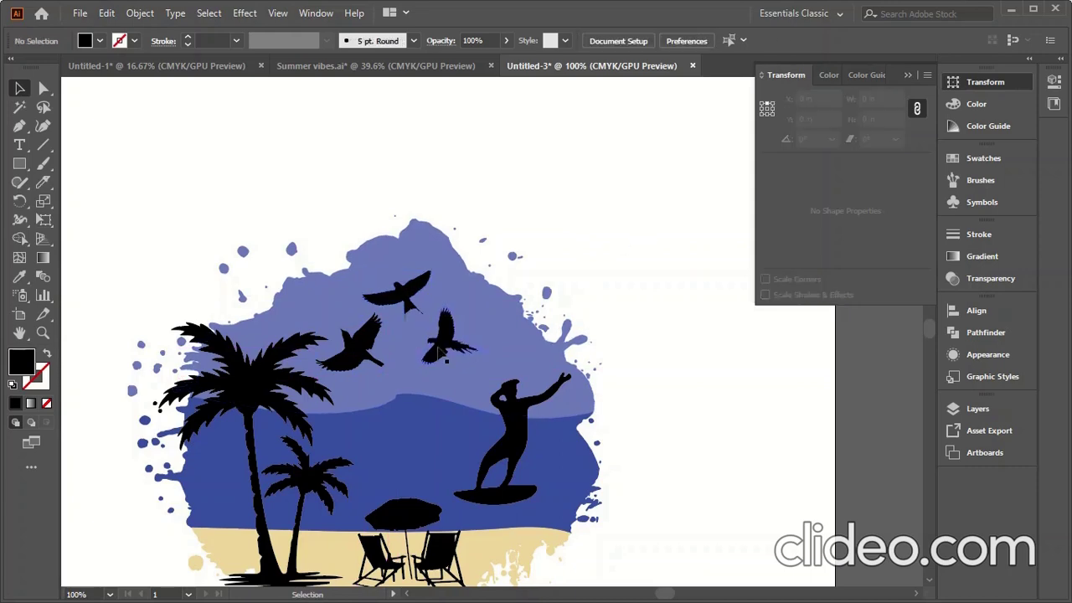
shift+click(398, 293)
shift+click(350, 352)
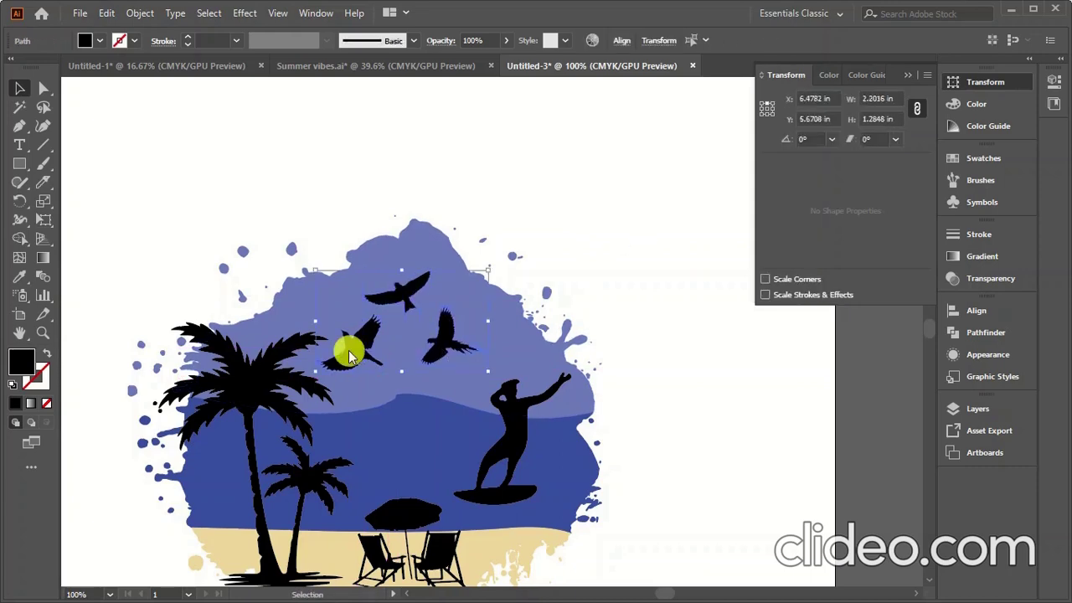
right_click(348, 350)
click(391, 118)
click(646, 281)
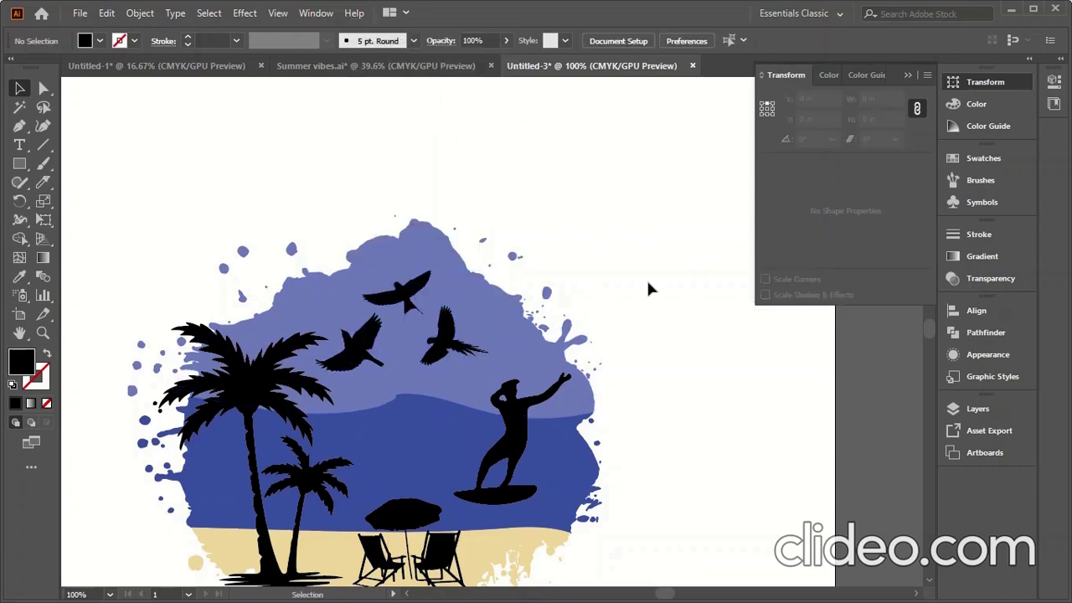
Step: Group the surfer, beach chairs and palm trees, then move the Summer lettering up over the beach
scroll(535, 266, down, 2)
scroll(368, 281, down, 2)
scroll(447, 397, up, 2)
click(443, 276)
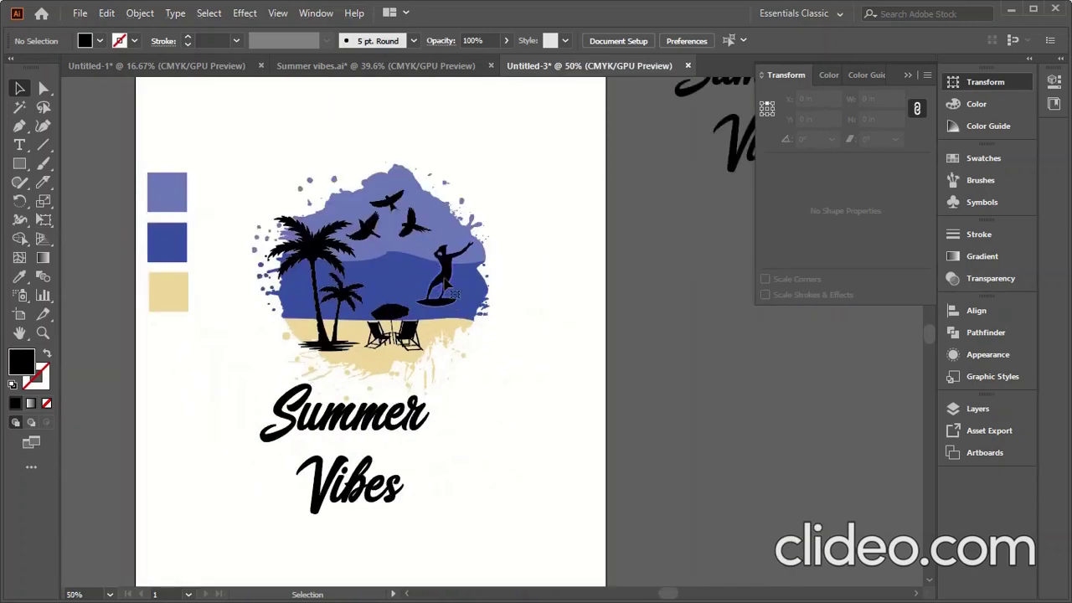
shift+click(386, 327)
shift+click(326, 335)
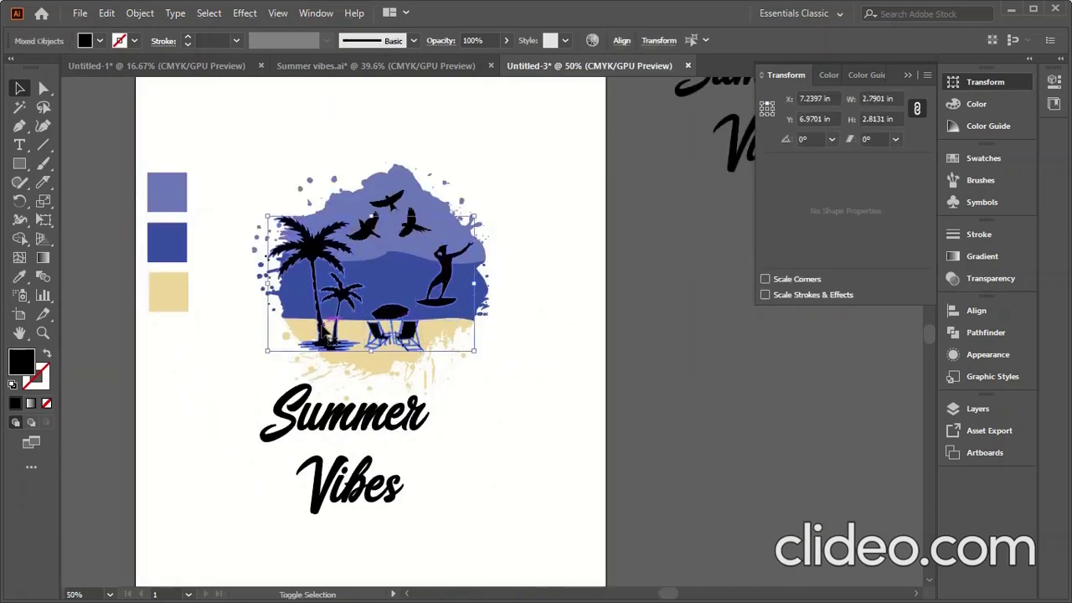
right_click(323, 331)
click(364, 186)
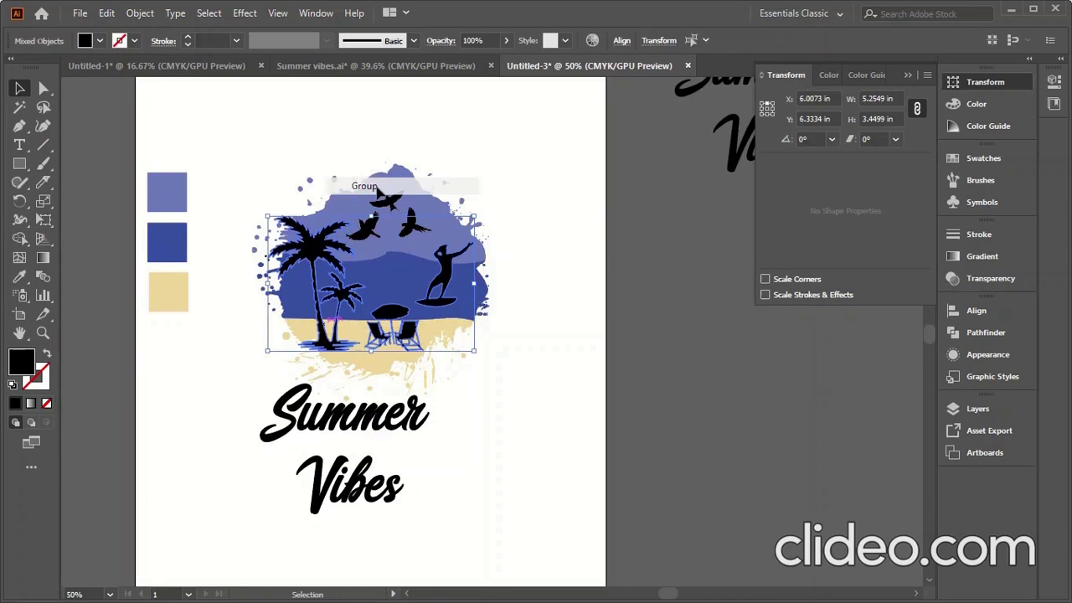
click(662, 355)
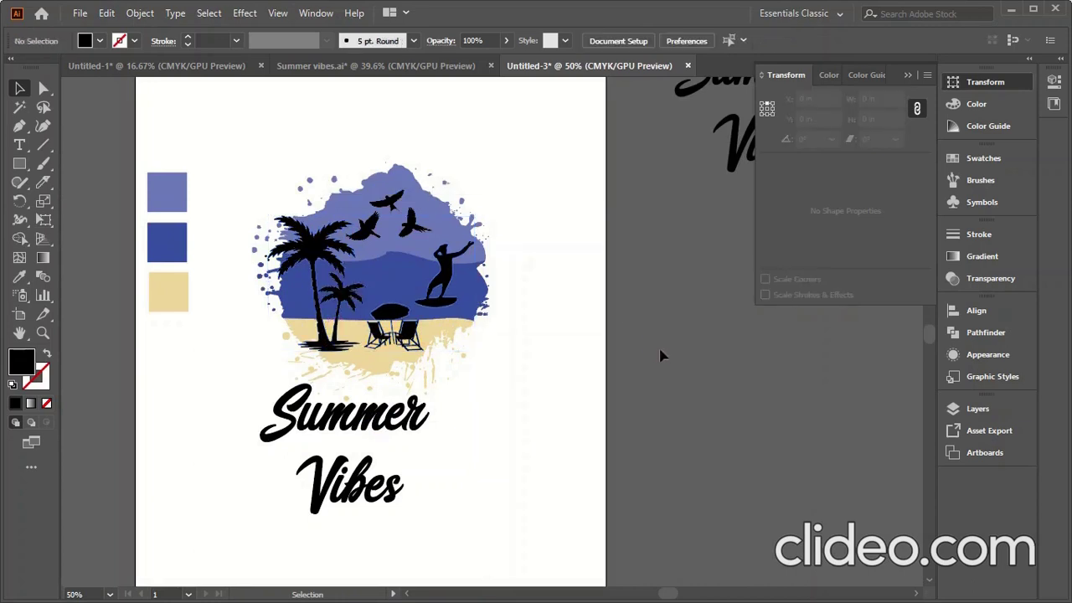
mouse_move(347, 422)
mouse_down()
mouse_move(363, 374)
mouse_move(378, 368)
mouse_up()
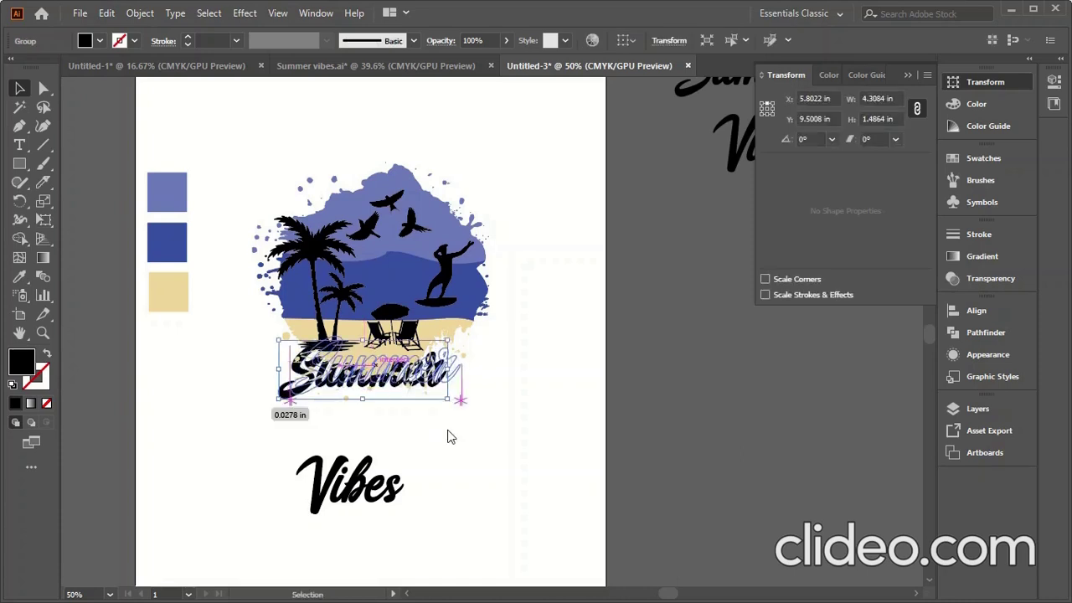
Step: Place Summer over the beach, enlarge it, and bring it in front of the sand
drag(450, 437, 459, 435)
key(Up)
key(Up)
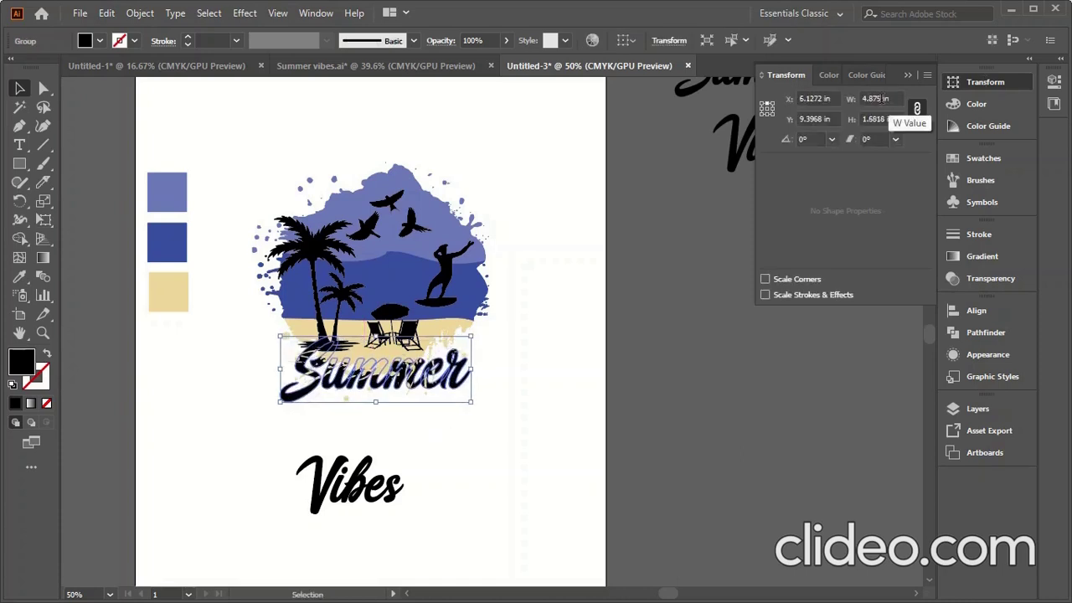
key(Up)
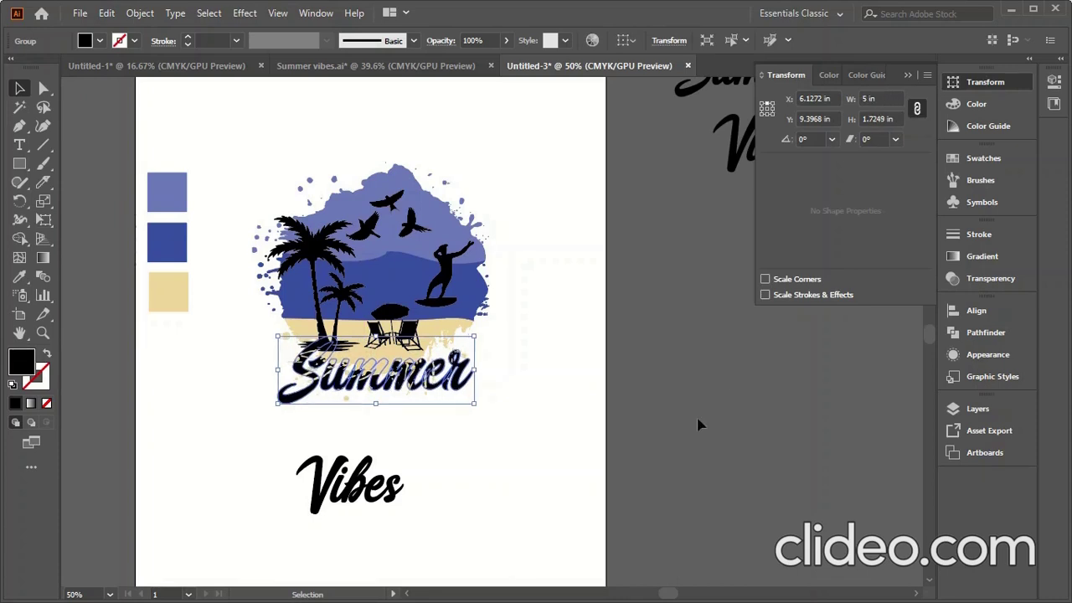
click(513, 412)
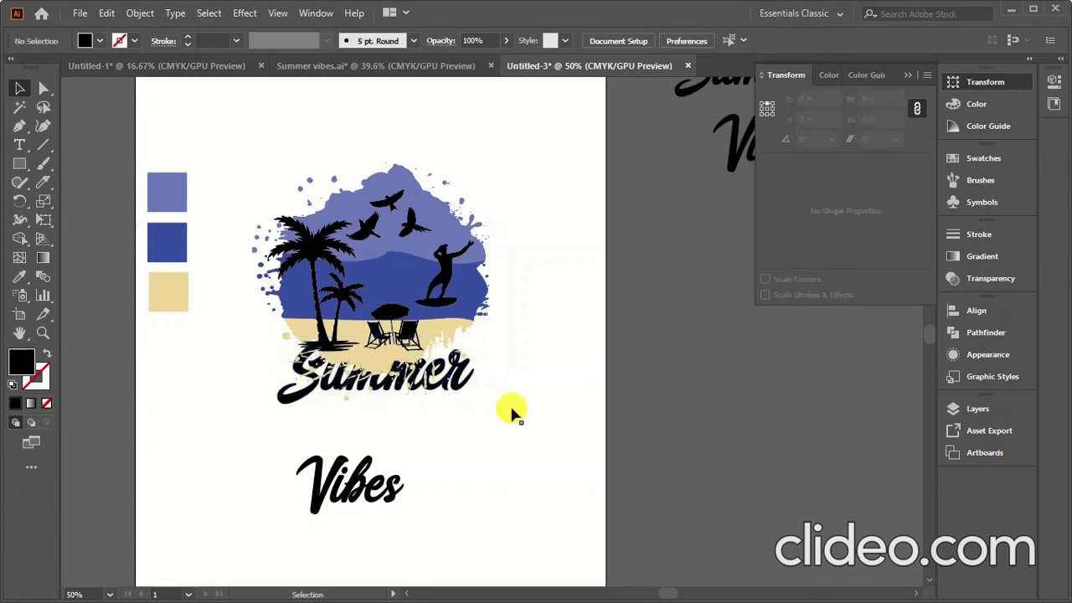
right_click(381, 381)
mouse_move(424, 303)
click(636, 304)
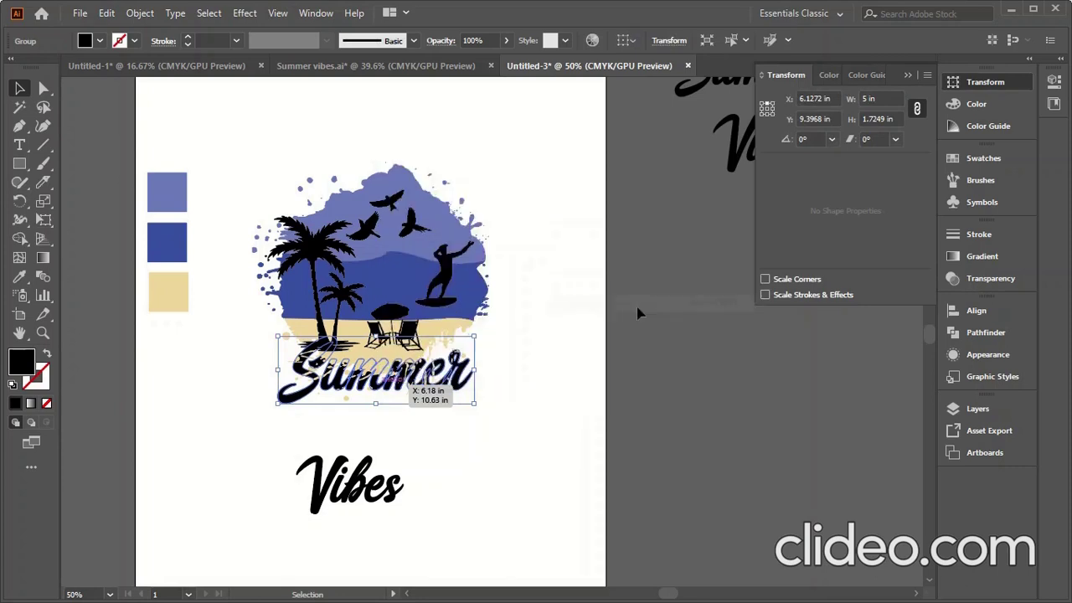
click(636, 313)
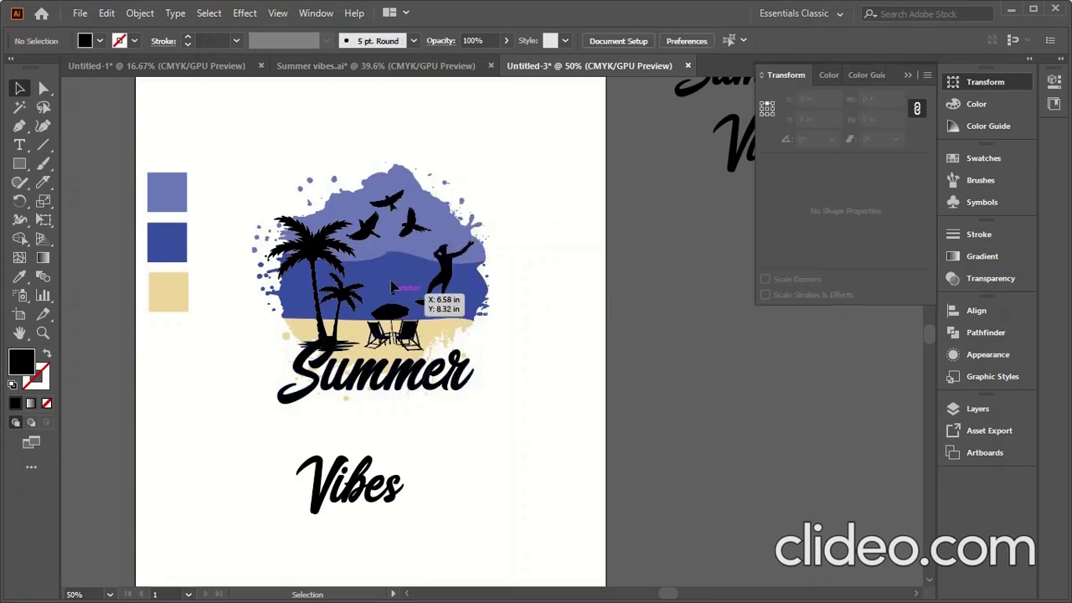
Step: Centre Summer horizontally on the artboard, keeping it slightly higher on the sandy base
drag(533, 173, 301, 329)
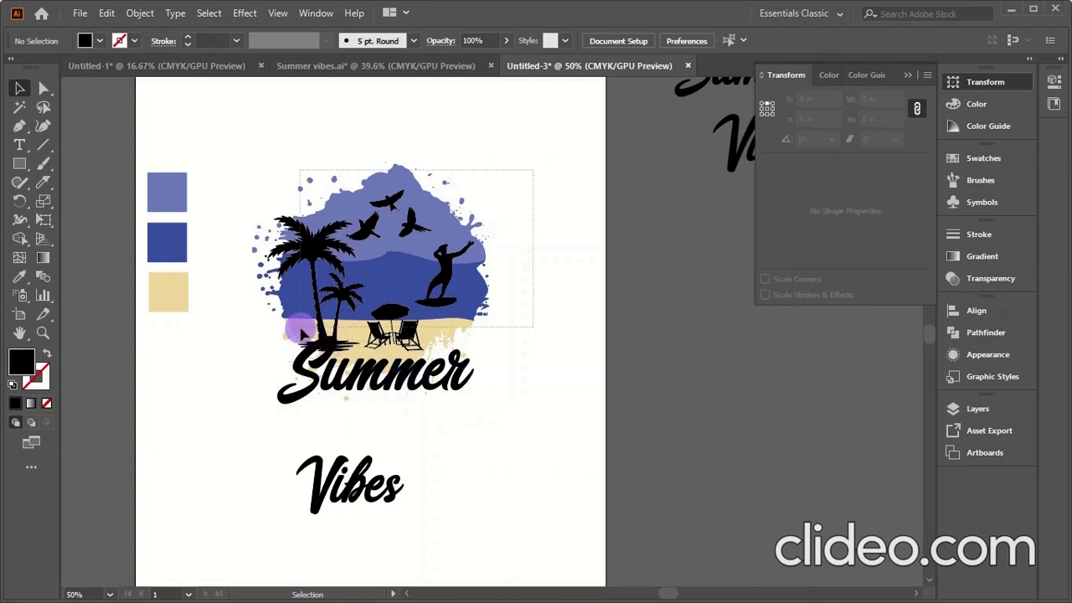
click(478, 433)
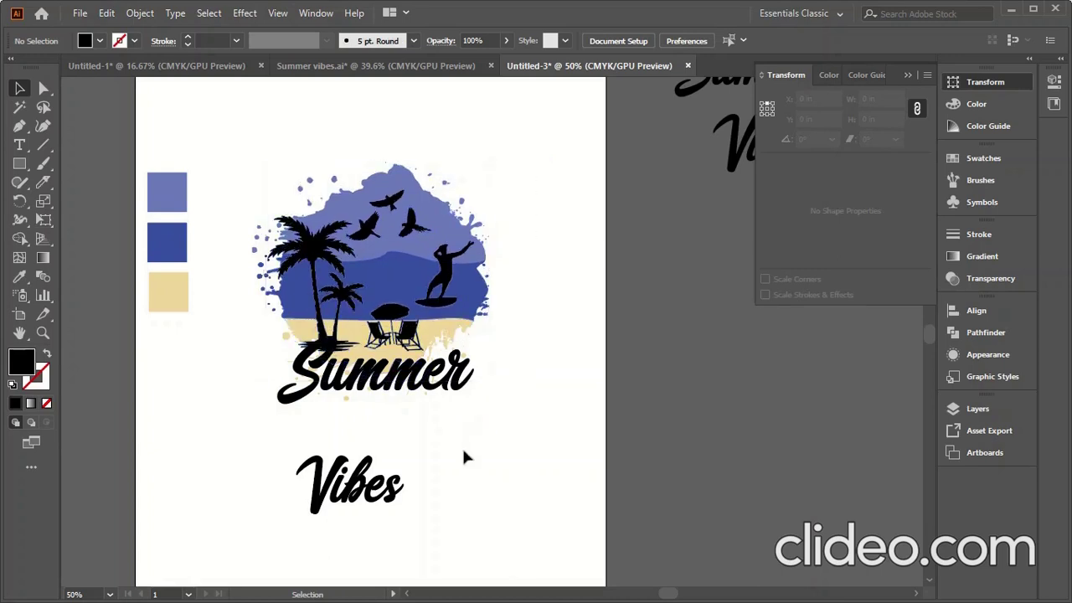
click(362, 377)
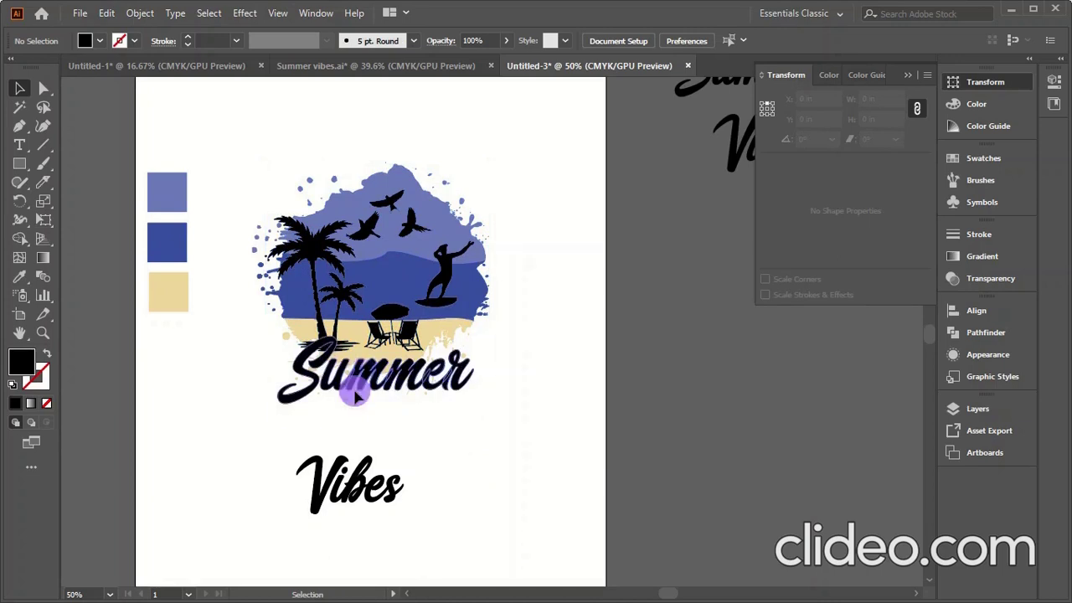
drag(362, 376, 355, 398)
click(575, 216)
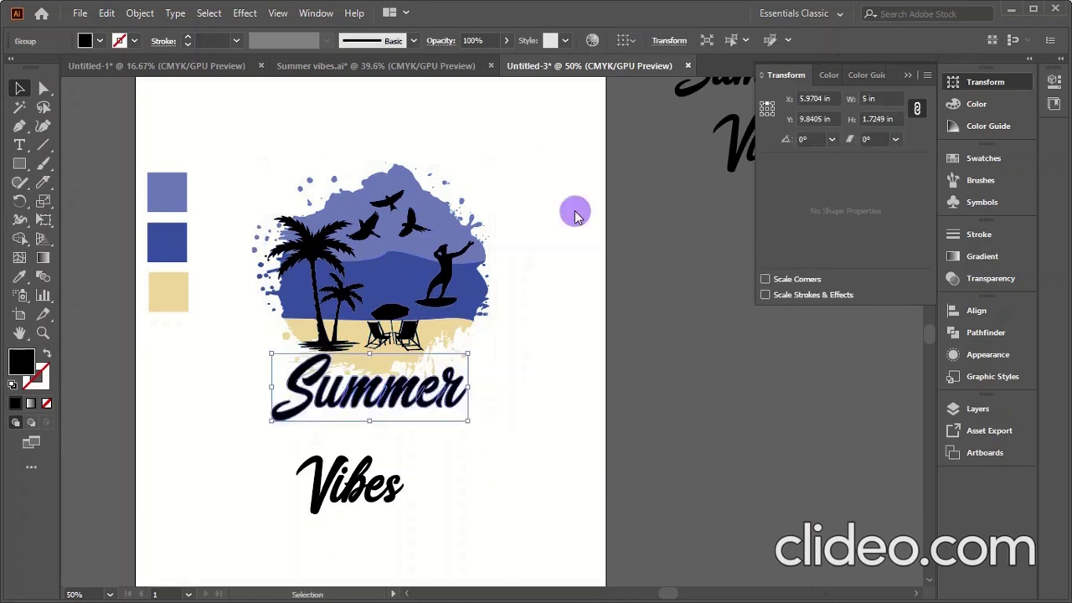
click(673, 94)
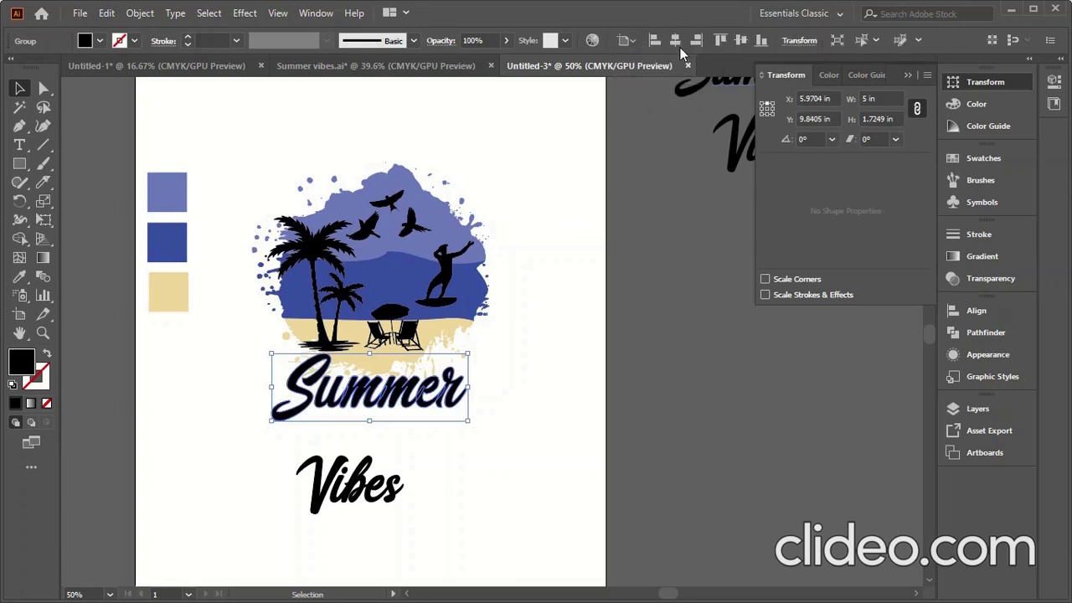
click(675, 40)
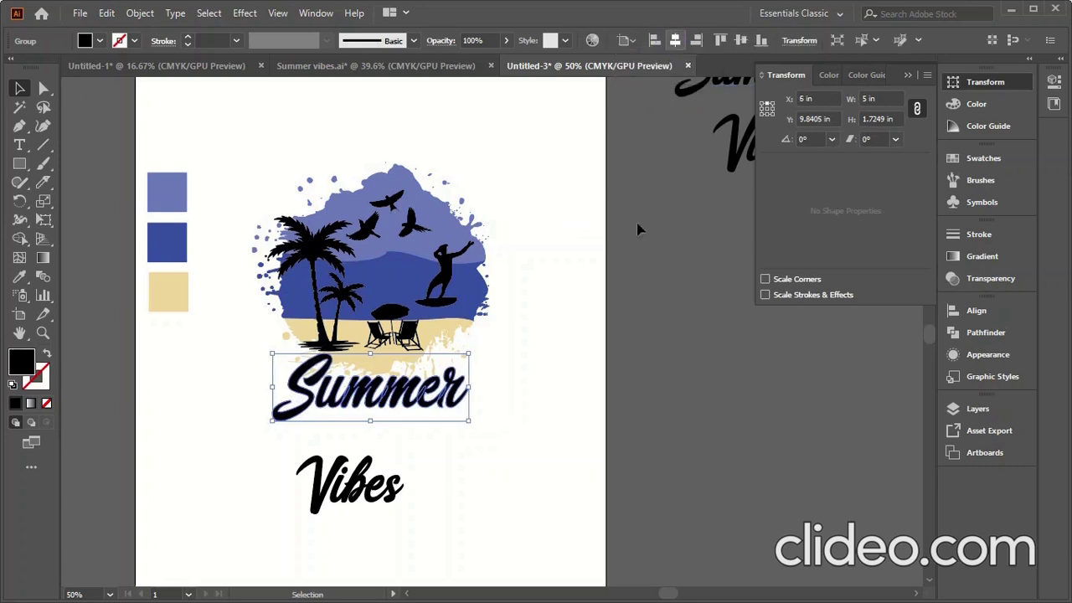
click(684, 431)
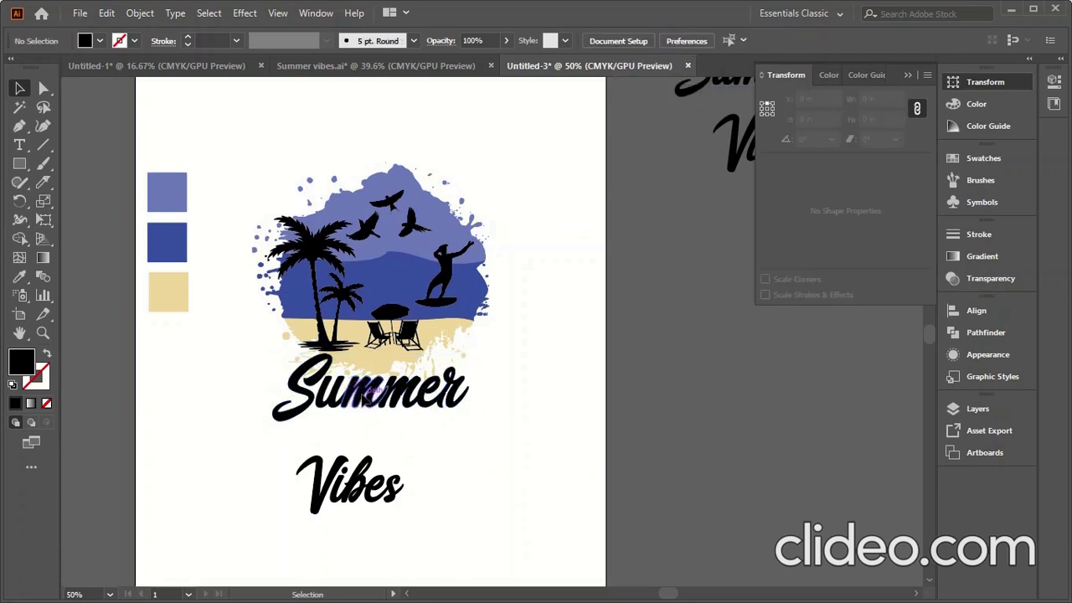
key(ctrl+z)
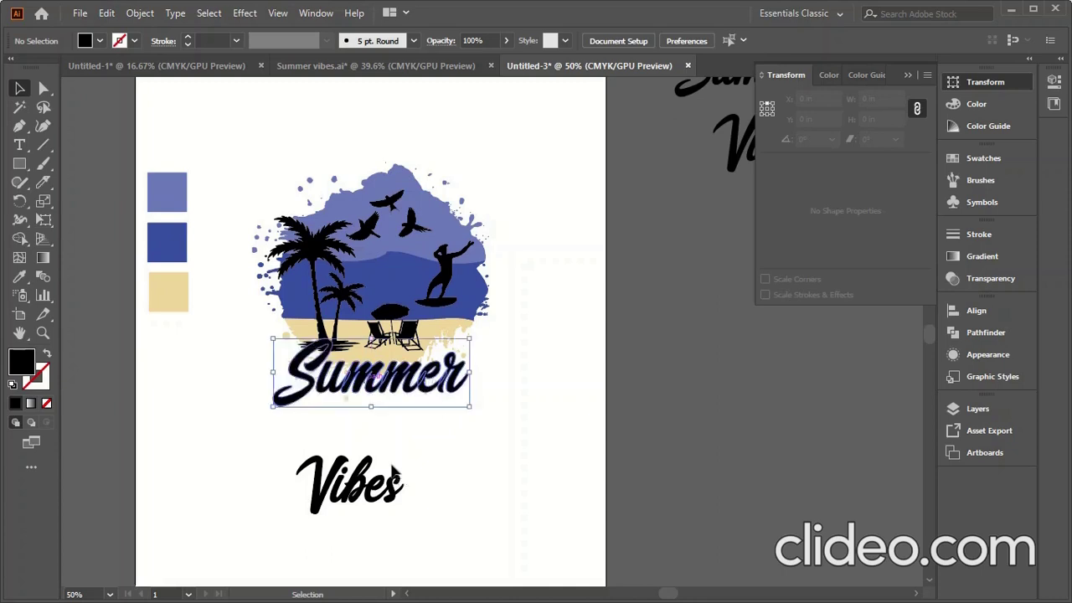
Step: Recentre Summer horizontally and add a 0.05 in offset path around it
scroll(333, 410, up, 2)
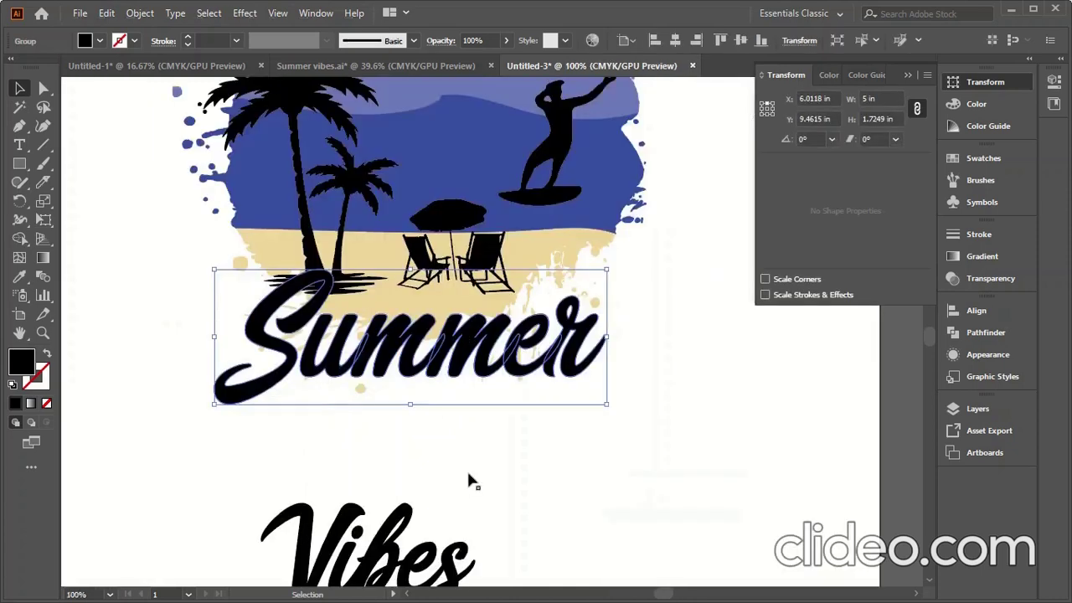
click(681, 39)
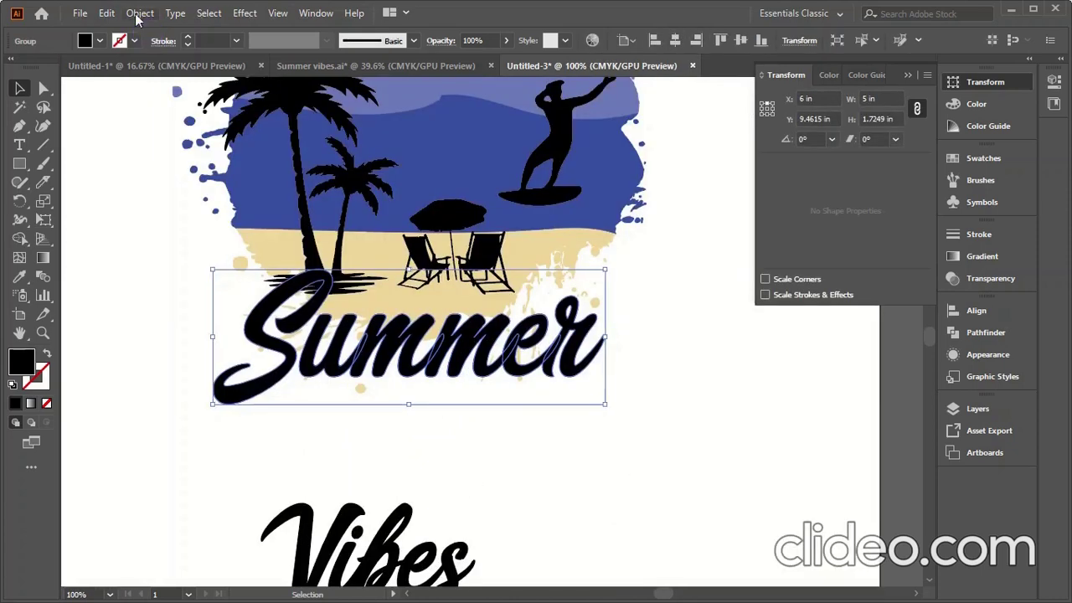
click(139, 14)
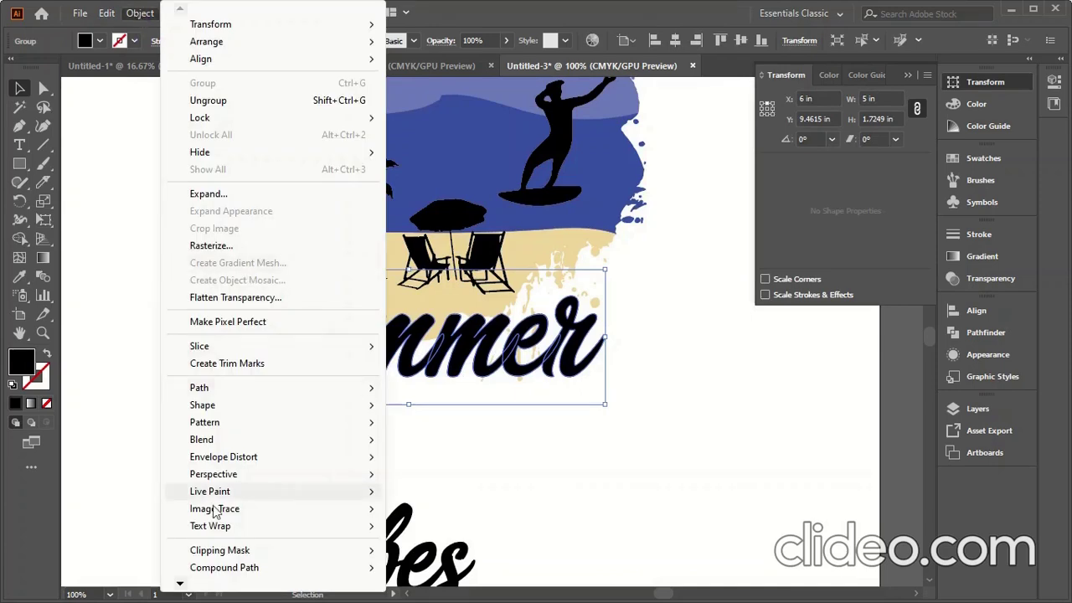
mouse_move(198, 387)
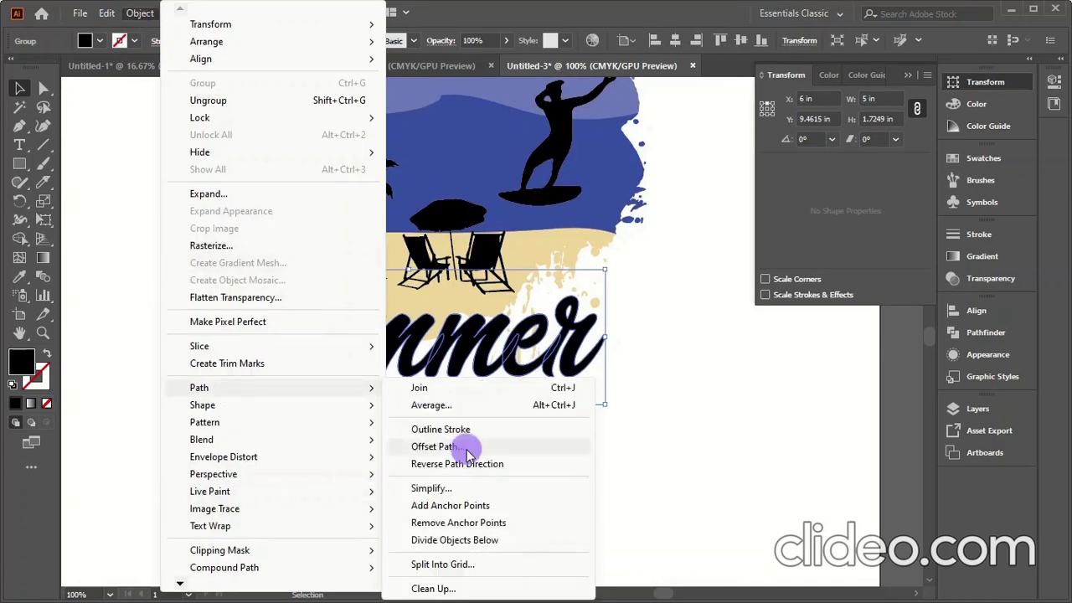
click(437, 447)
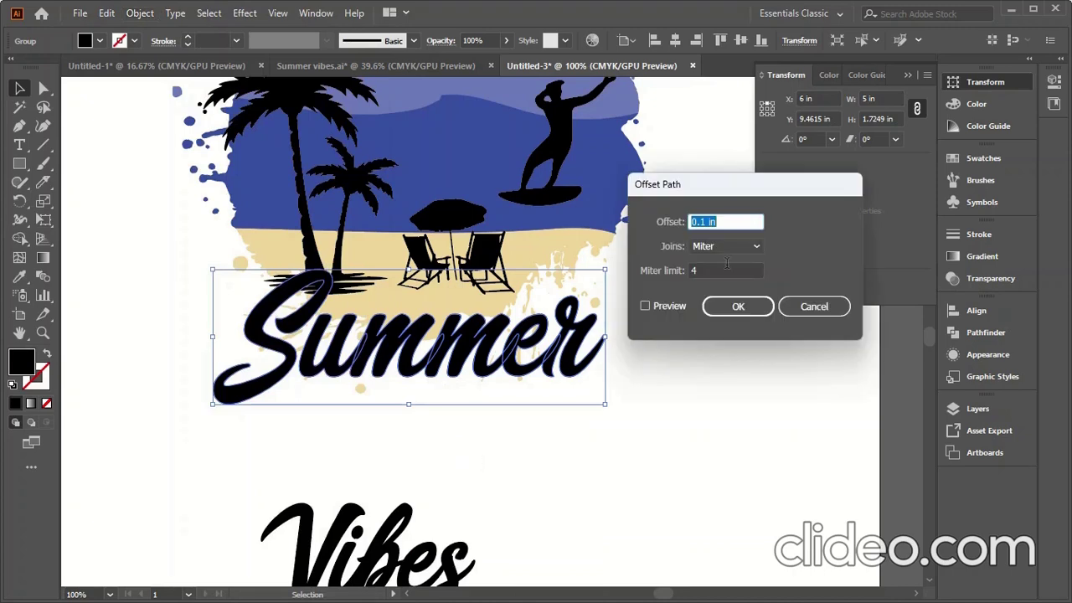
click(701, 221)
key(BackSpace)
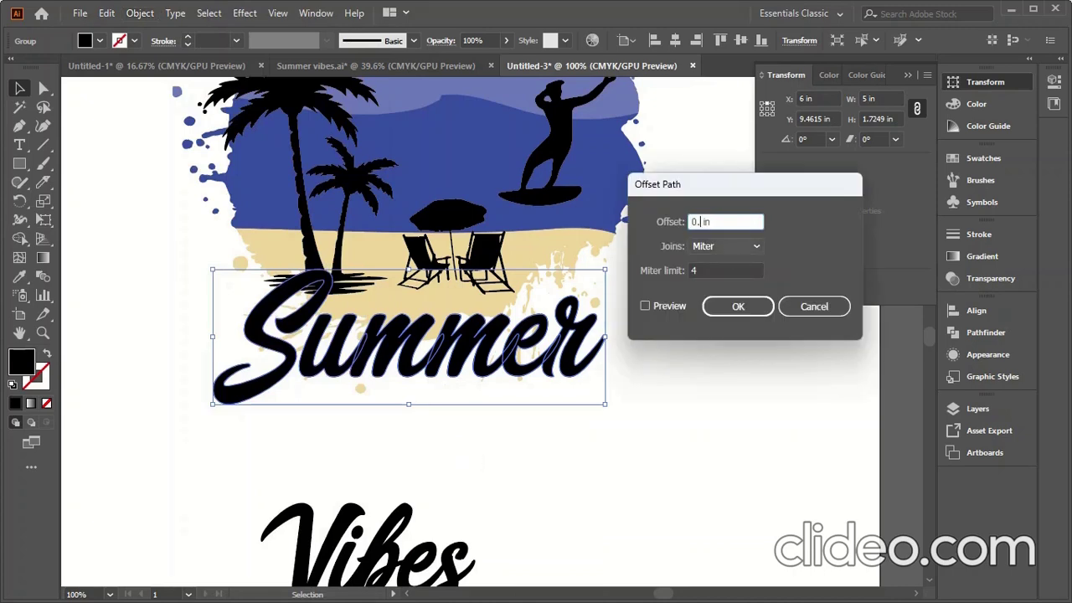
text(05)
click(666, 305)
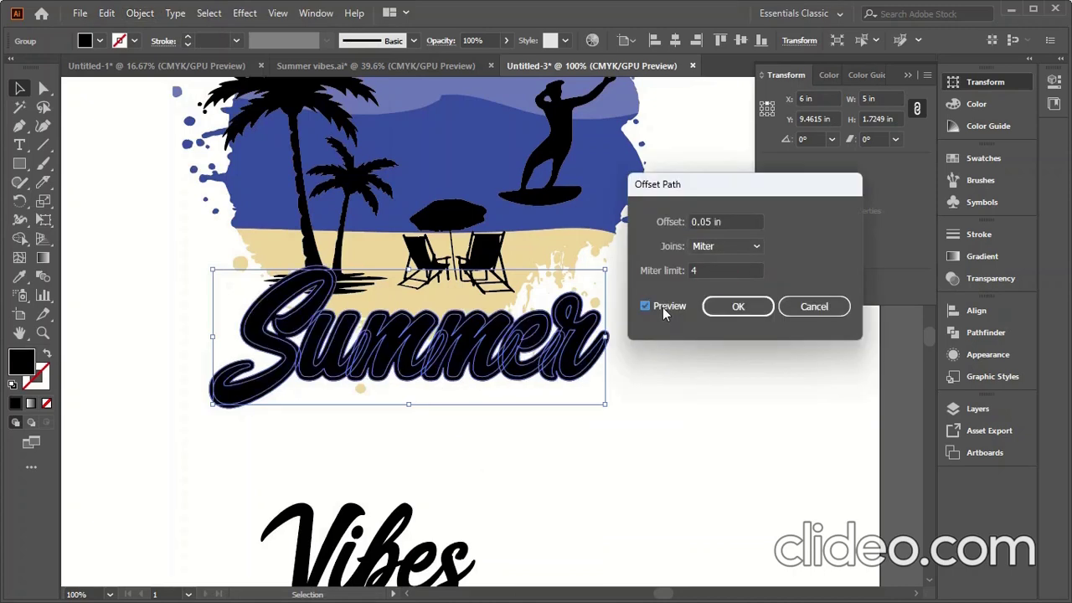
click(723, 307)
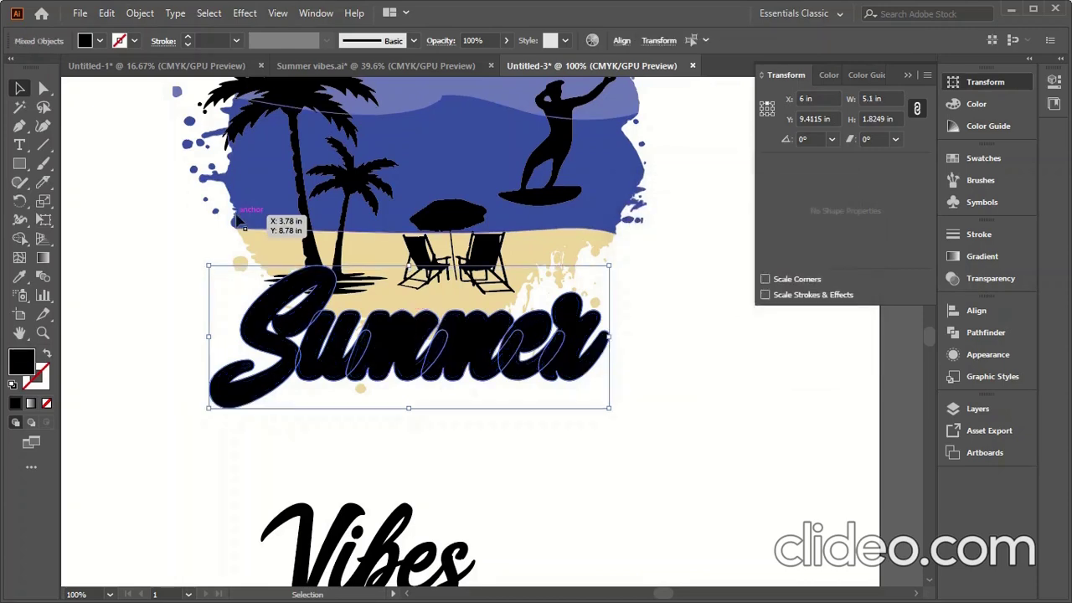
Step: Cut the Summer offset, paste it in back, and group it with the lettering
click(108, 13)
click(136, 89)
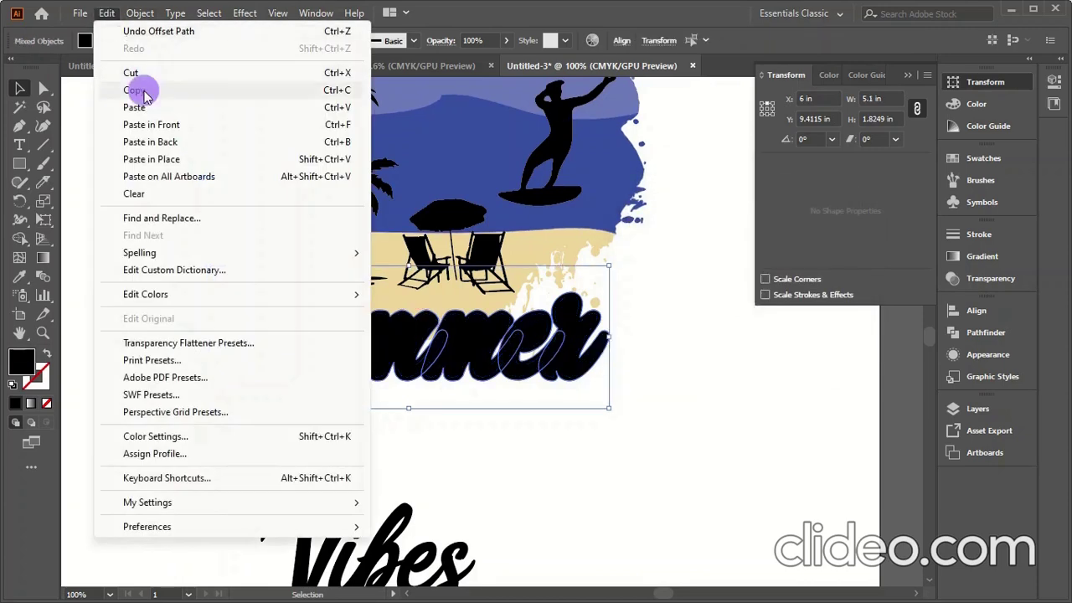
key(ctrl+x)
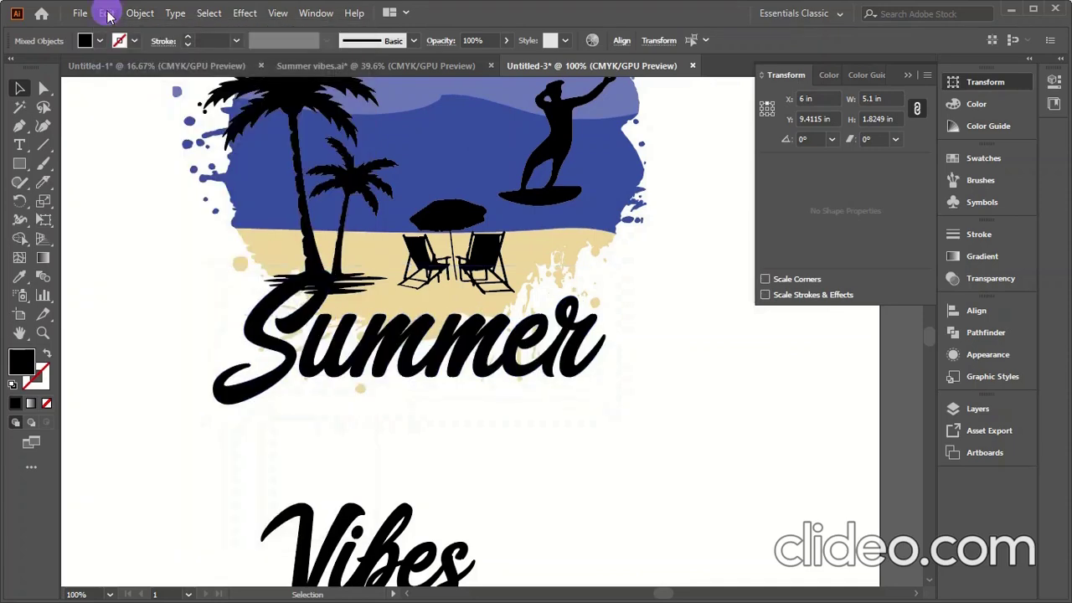
click(107, 13)
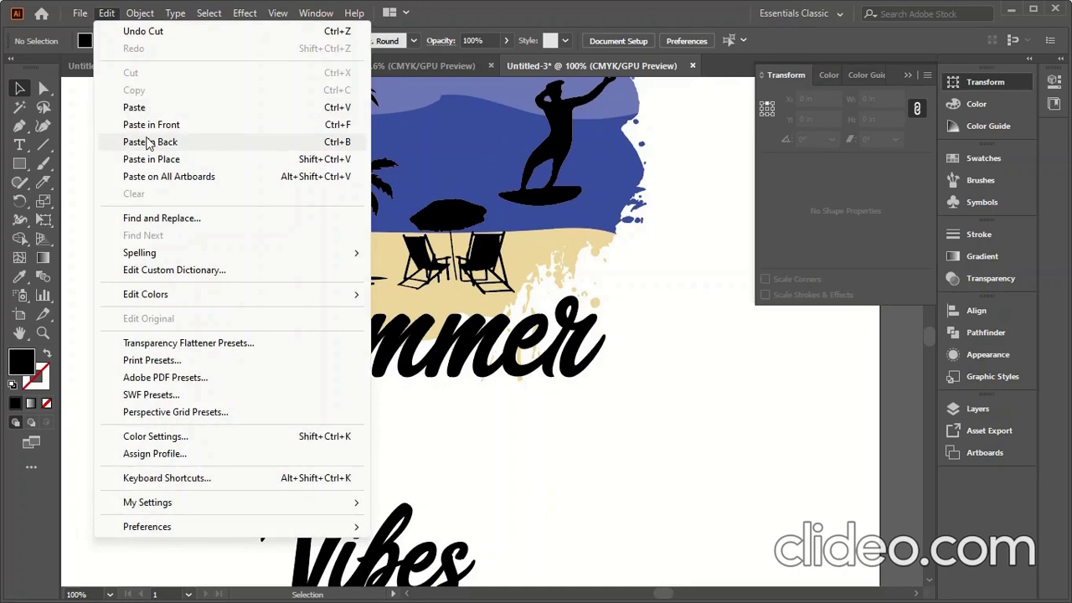
click(149, 142)
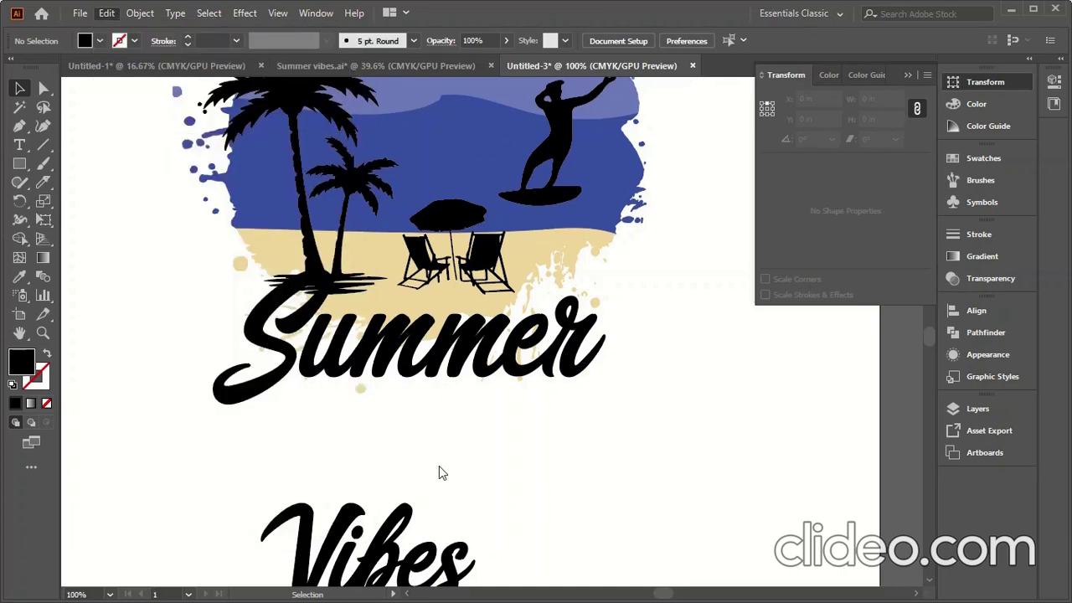
click(134, 15)
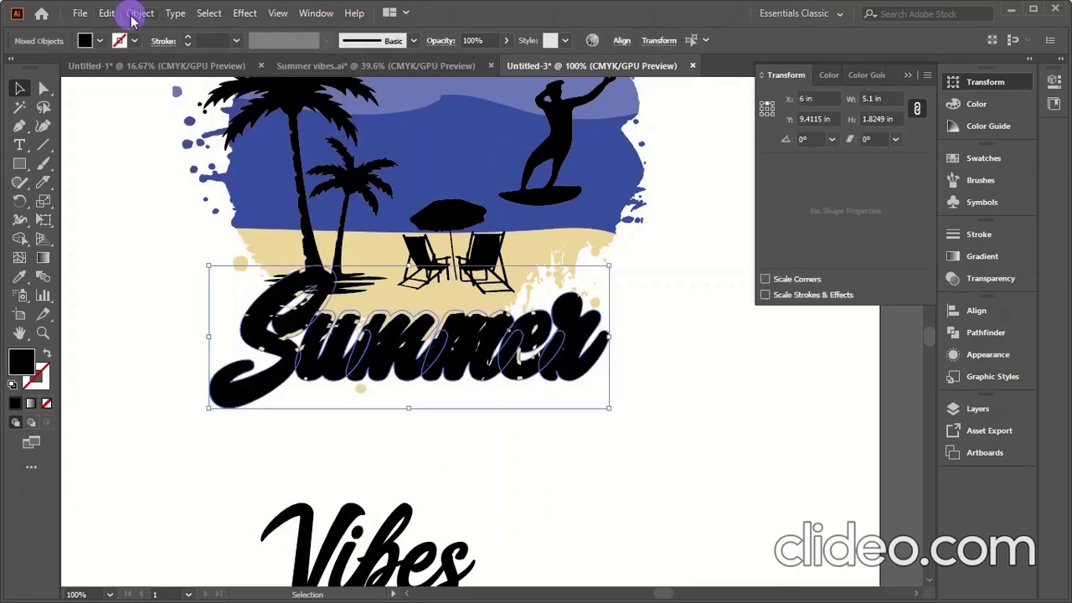
click(201, 81)
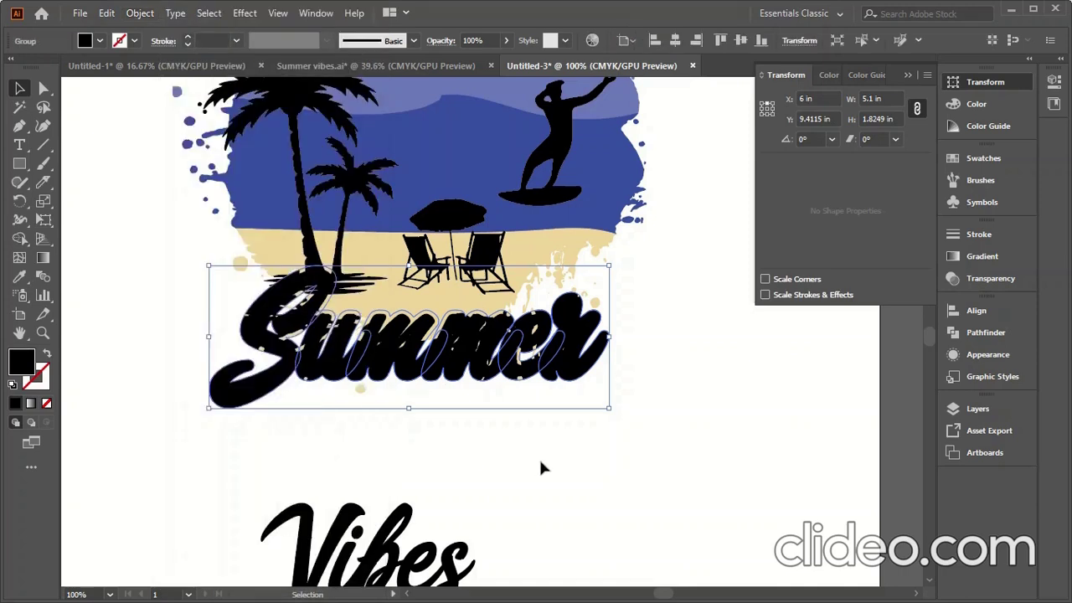
click(542, 475)
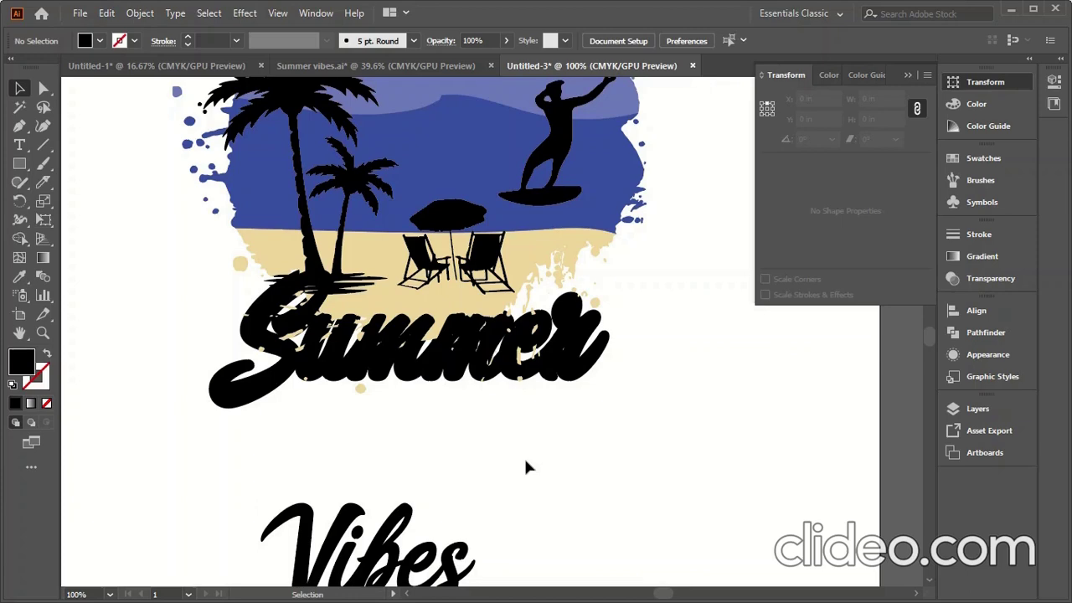
Step: Move Summer down just above Vibes and undo the offset outline
click(645, 341)
click(577, 360)
drag(575, 342, 573, 437)
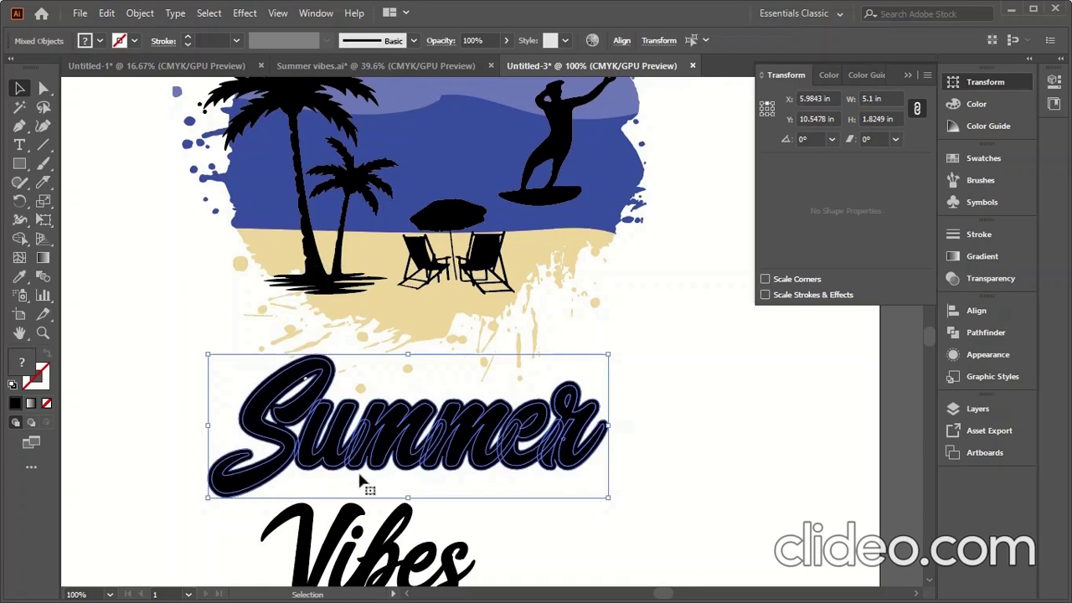
key(ctrl+z)
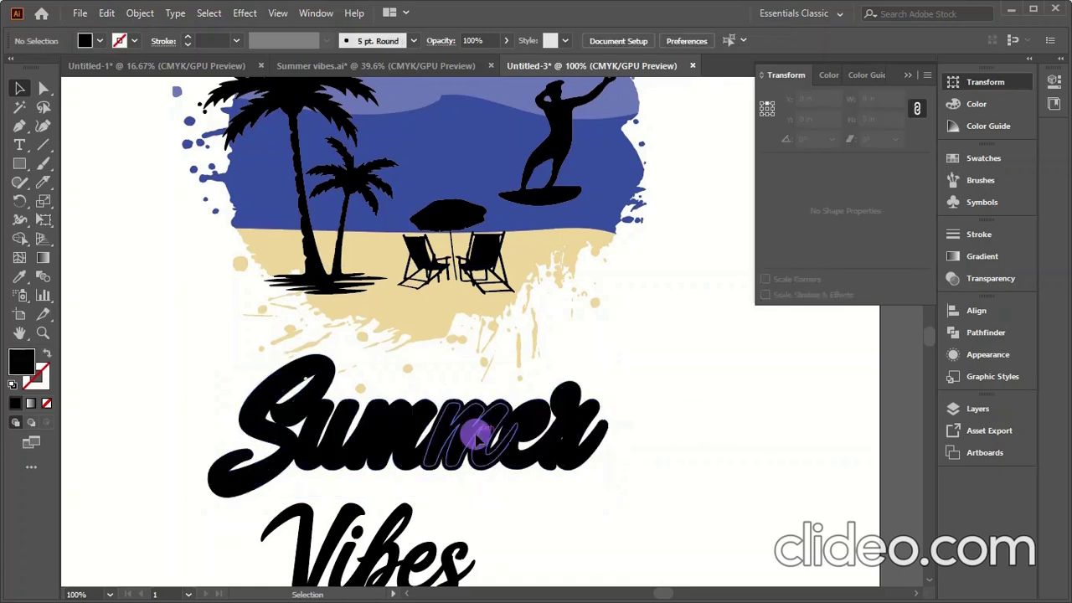
Step: Apply a thinner 0.03 in offset path to Summer
click(138, 14)
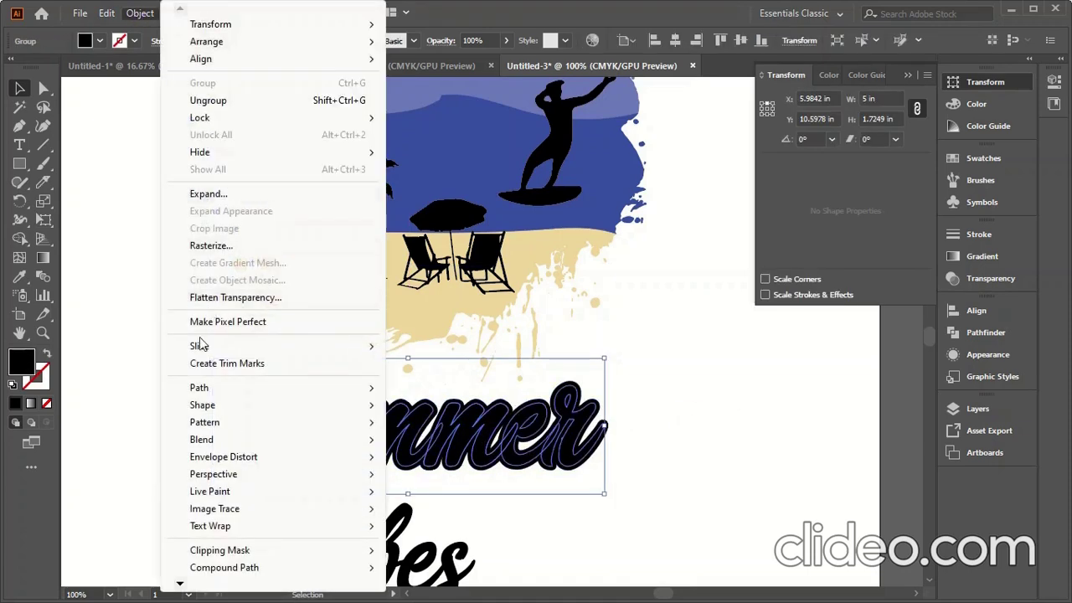
mouse_move(199, 388)
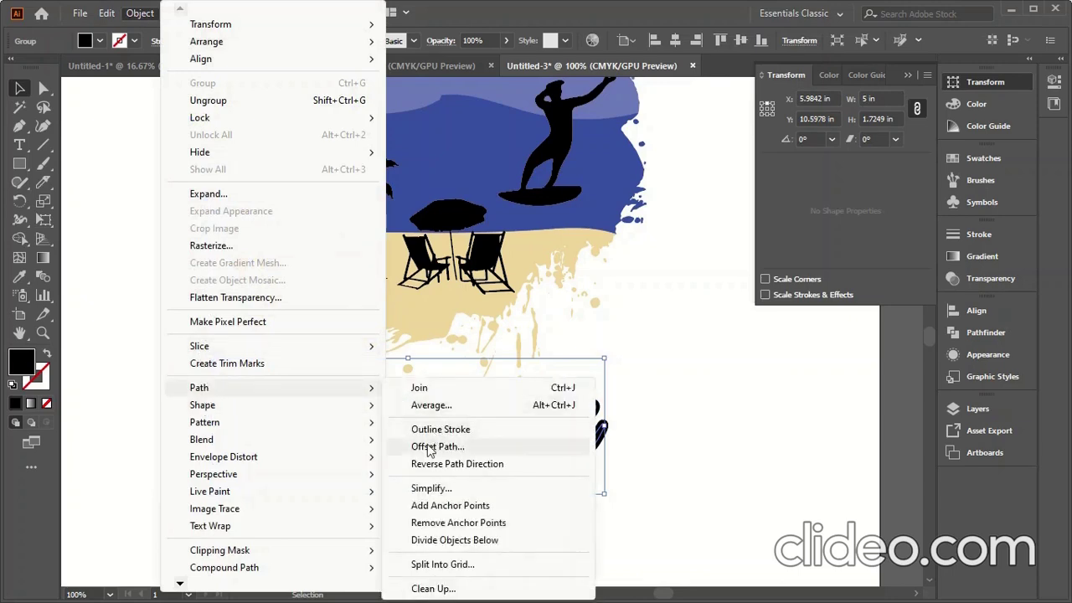
click(436, 446)
key(BackSpace)
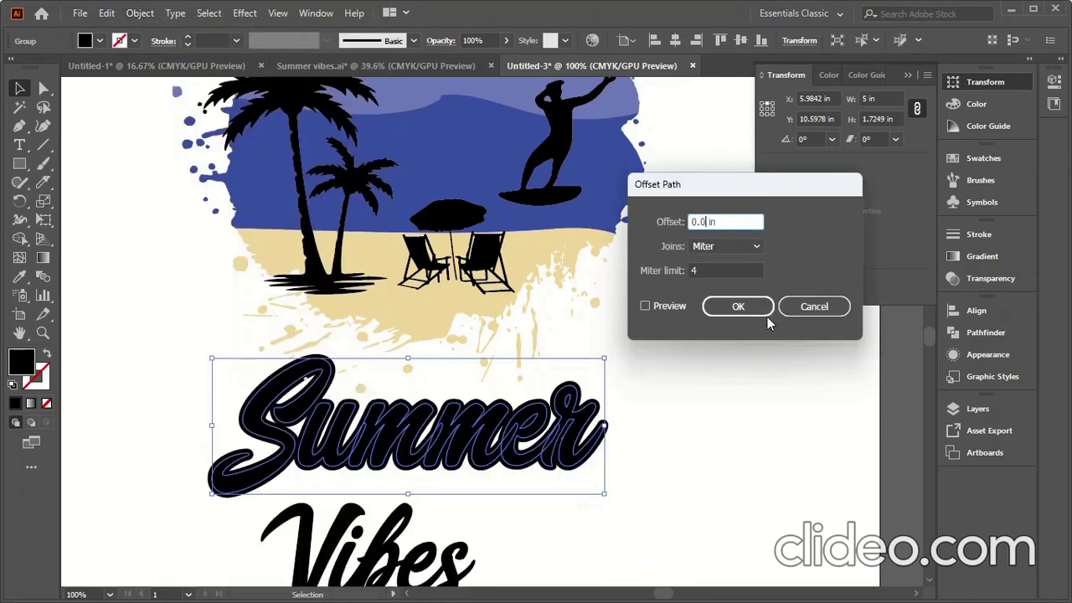
text(3)
click(669, 306)
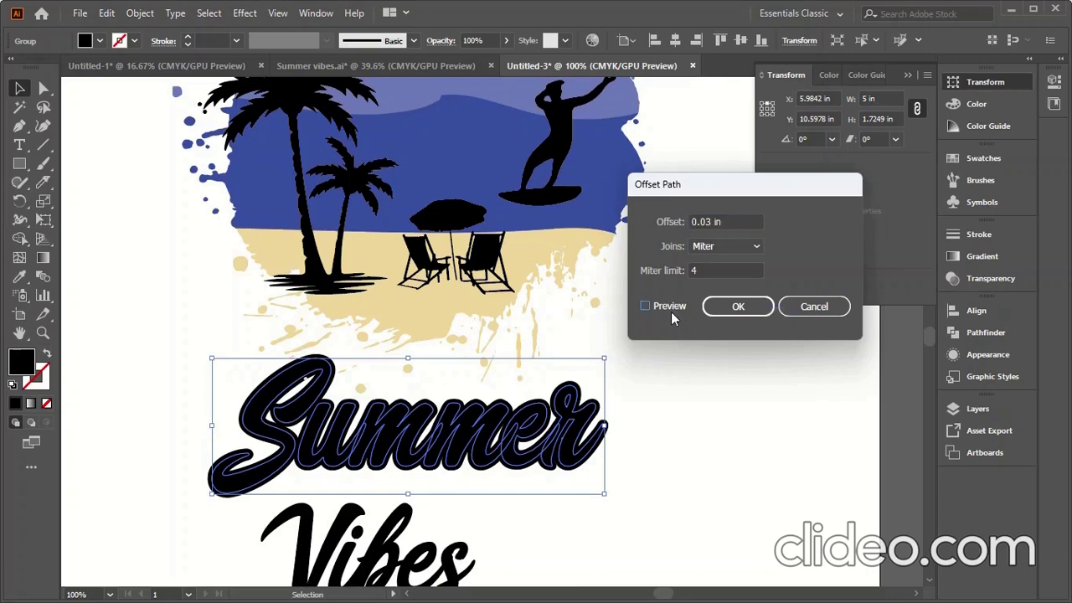
click(737, 307)
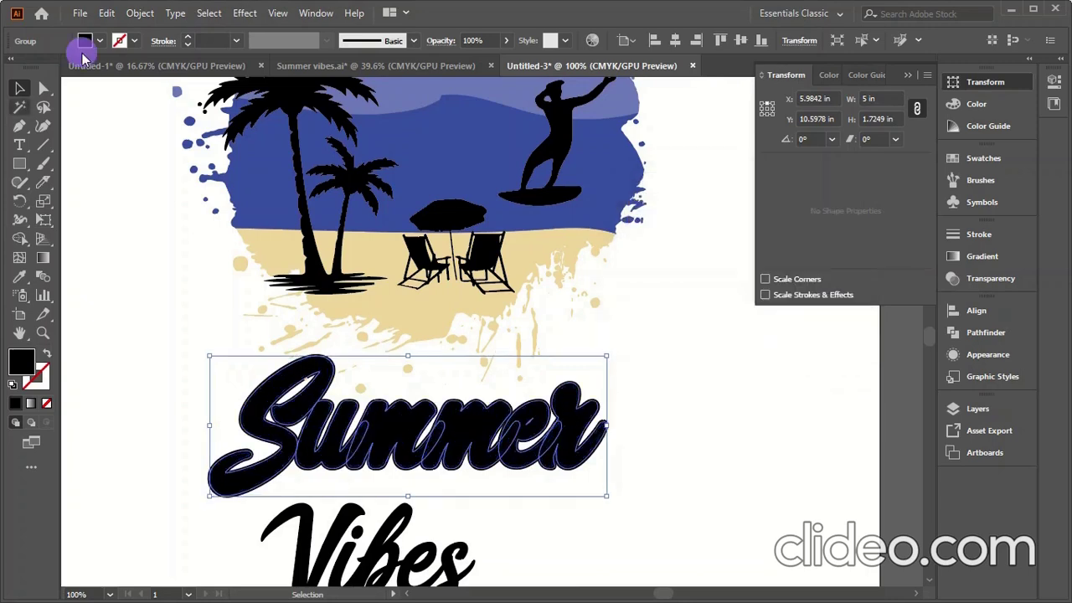
Step: Cut the new outline, paste it in front of the Summer lettering, and group them
click(106, 12)
click(134, 74)
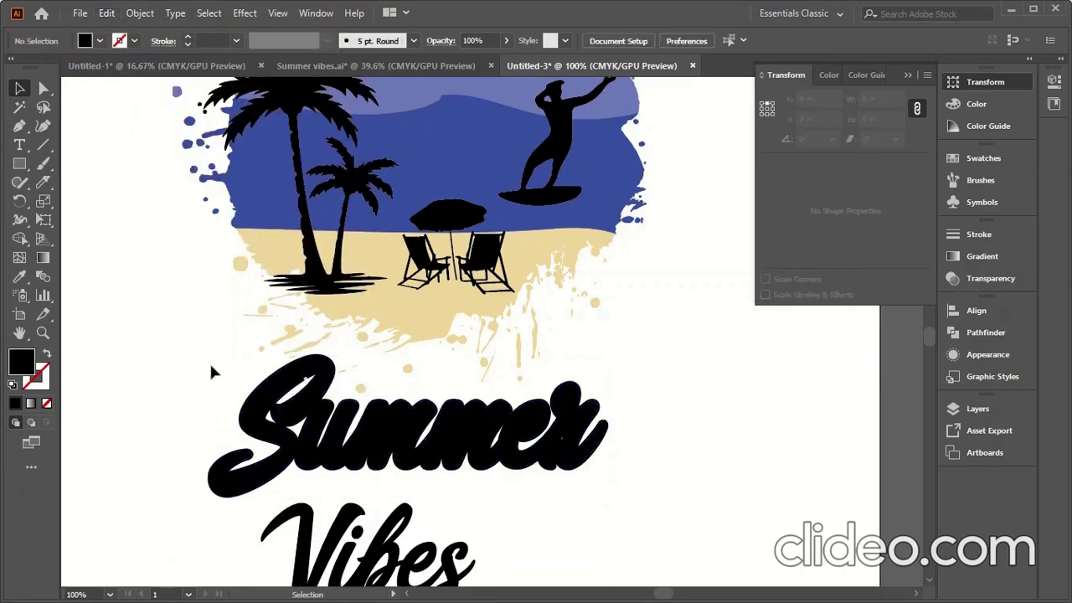
click(588, 459)
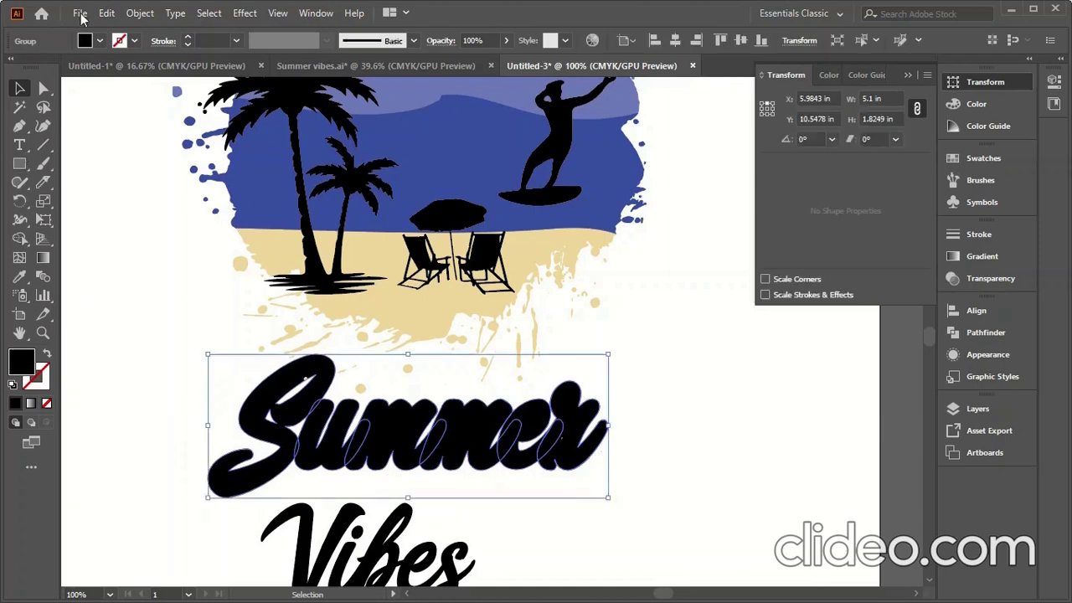
click(106, 14)
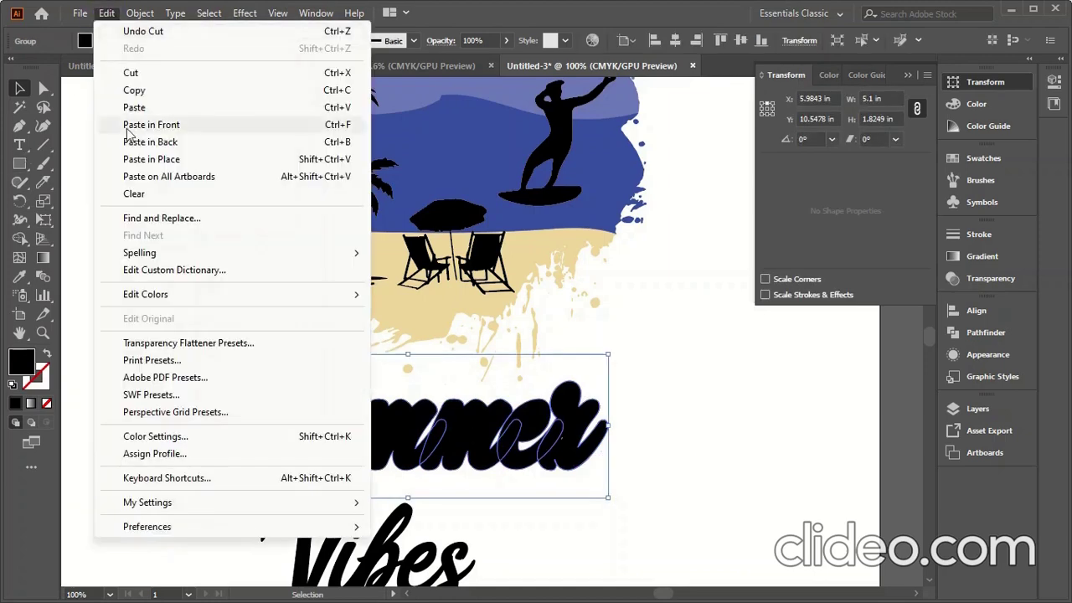
click(132, 126)
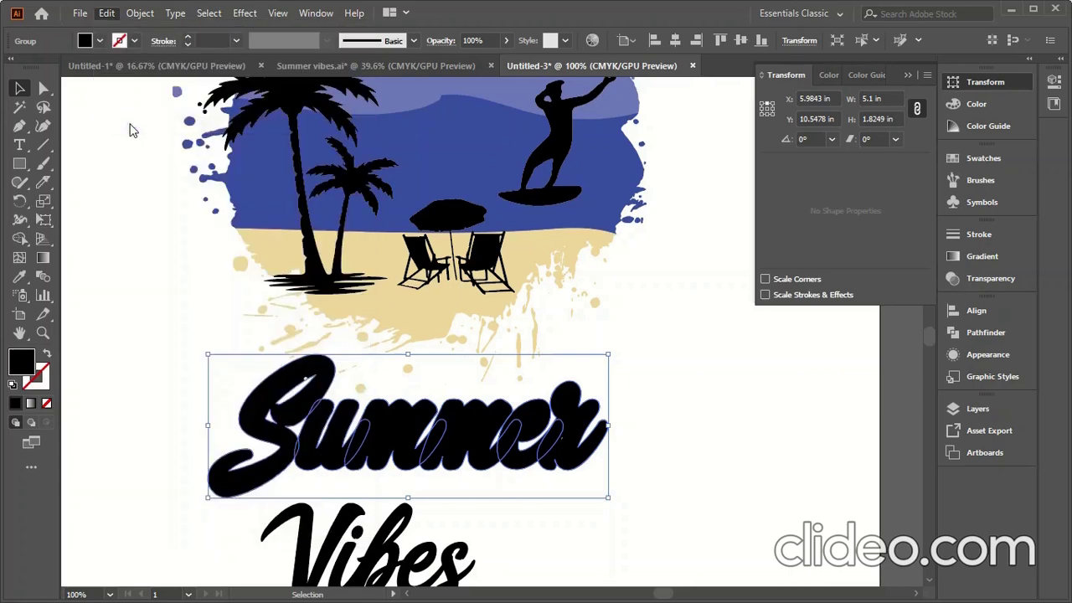
click(140, 14)
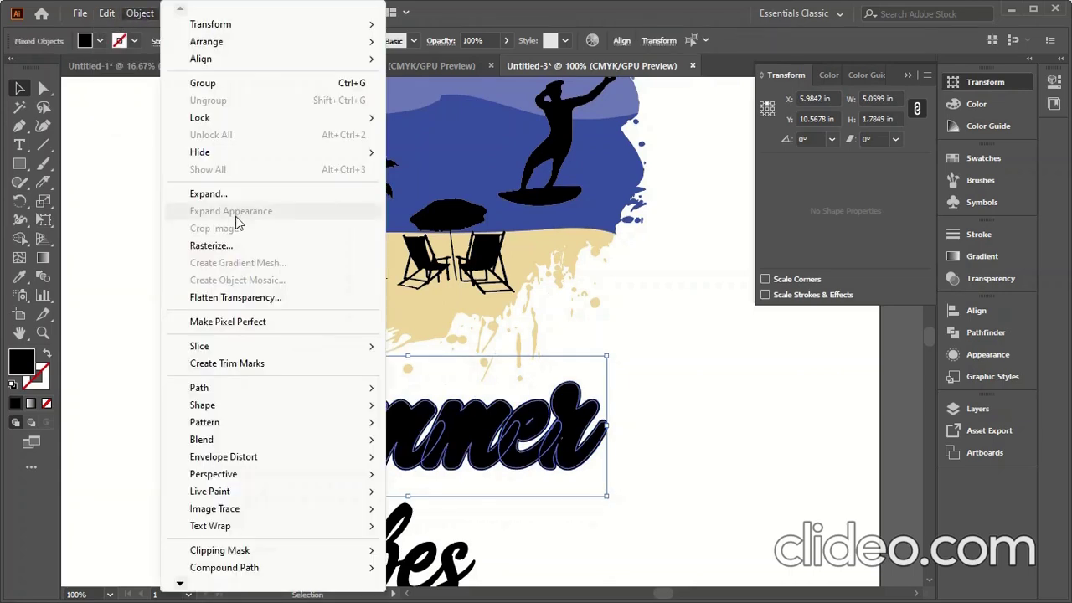
click(202, 83)
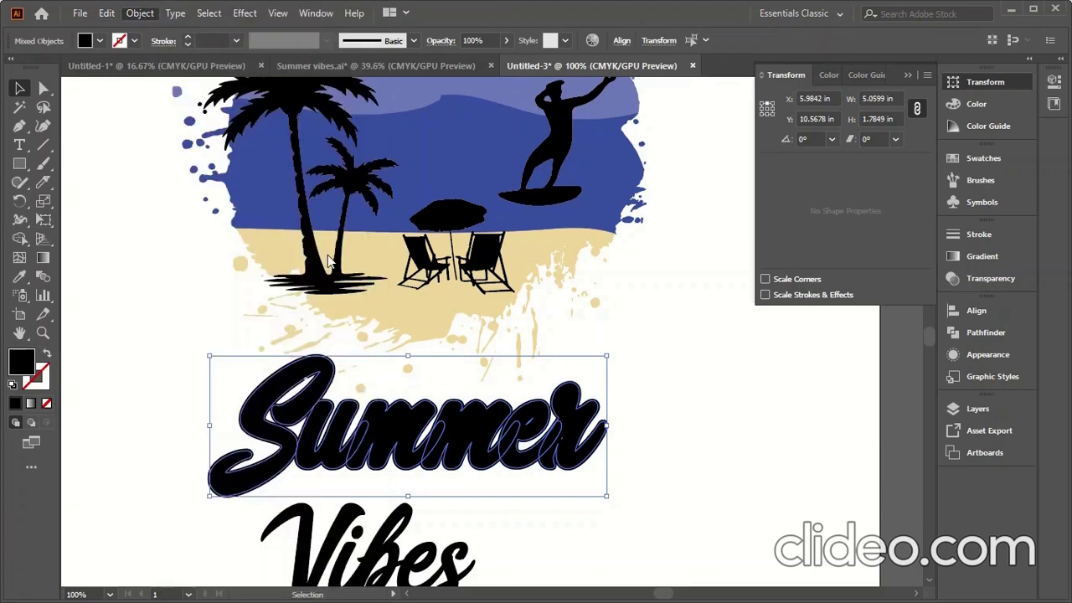
Step: Select the Summer group with its offset outline and make it a compound path
click(629, 525)
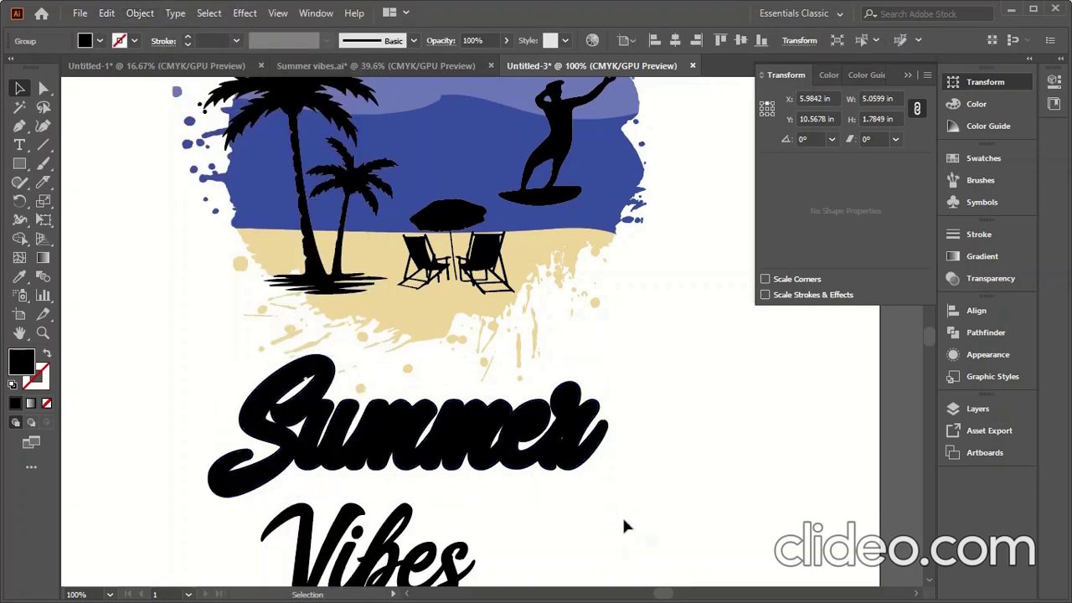
scroll(520, 490, up, 2)
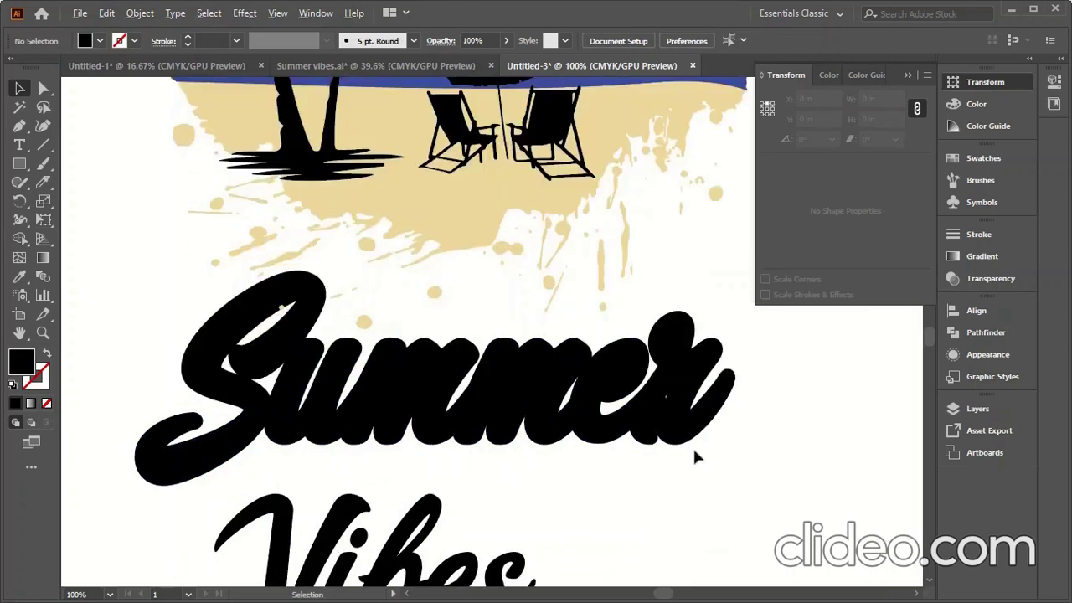
click(723, 416)
scroll(708, 406, up, 4)
click(700, 397)
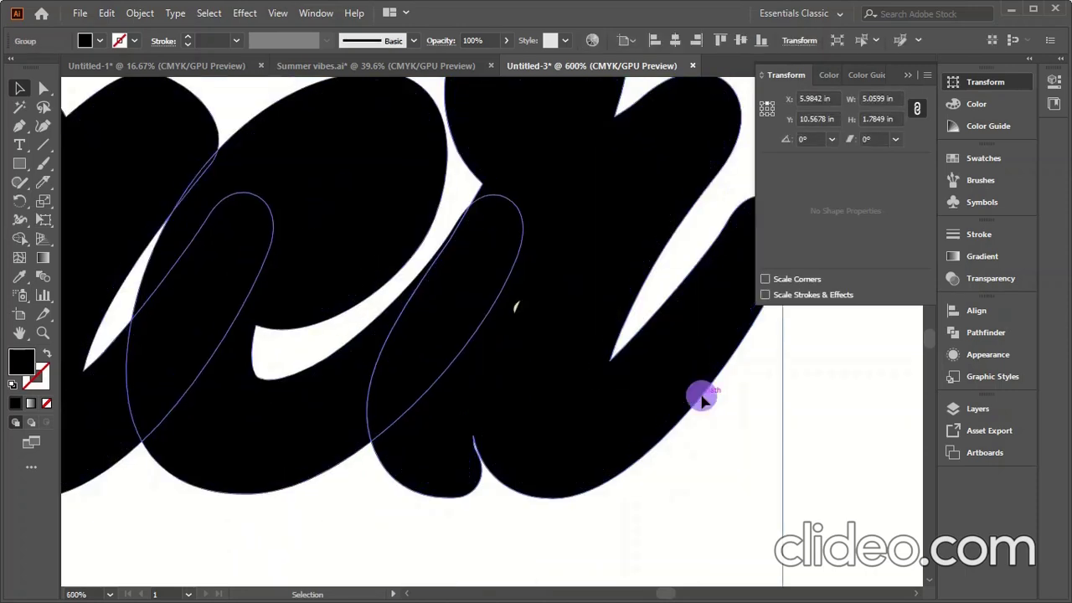
shift+click(694, 387)
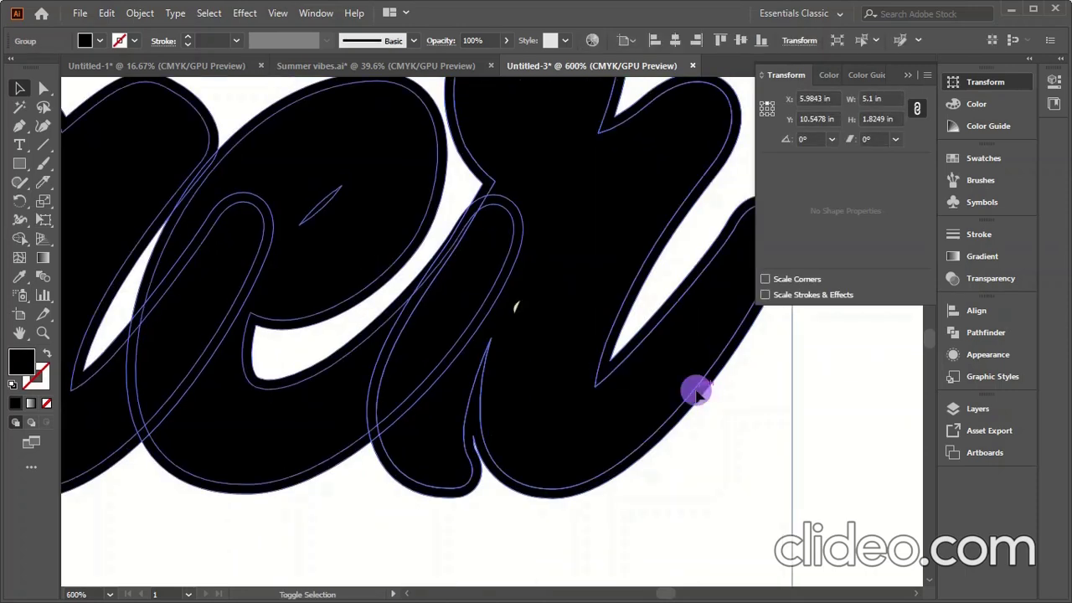
click(711, 477)
click(722, 437)
scroll(721, 440, down, 3)
scroll(724, 443, down, 1)
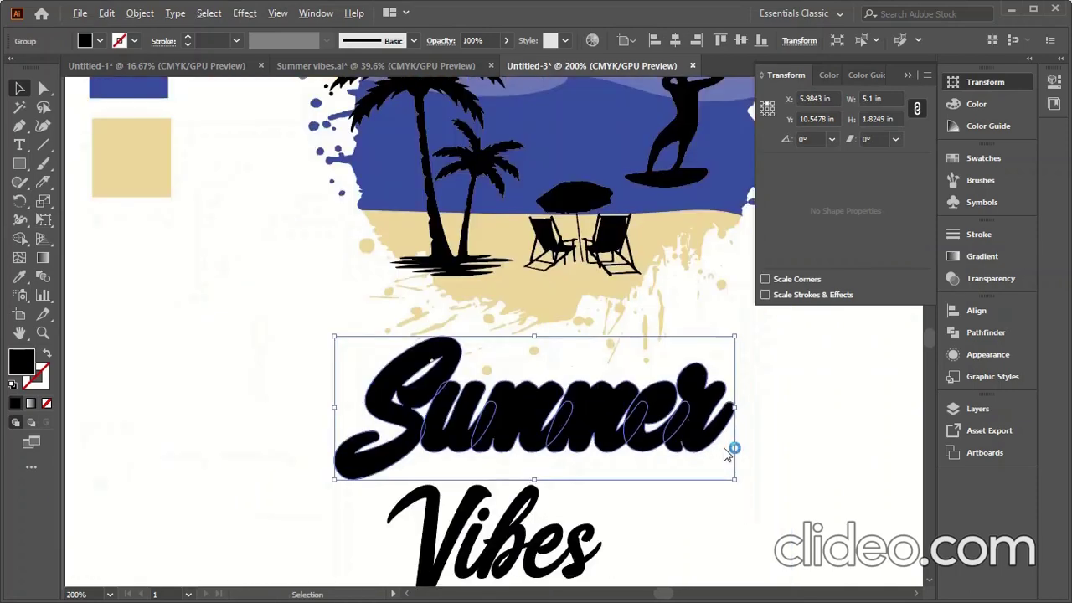
click(140, 13)
mouse_move(224, 567)
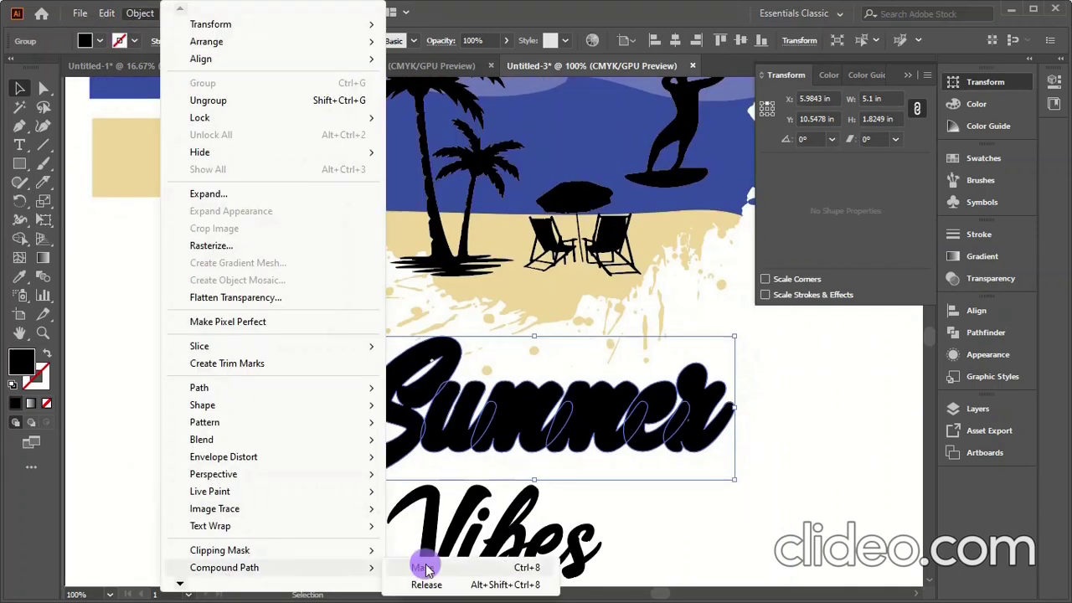
click(426, 569)
key(ctrl+h)
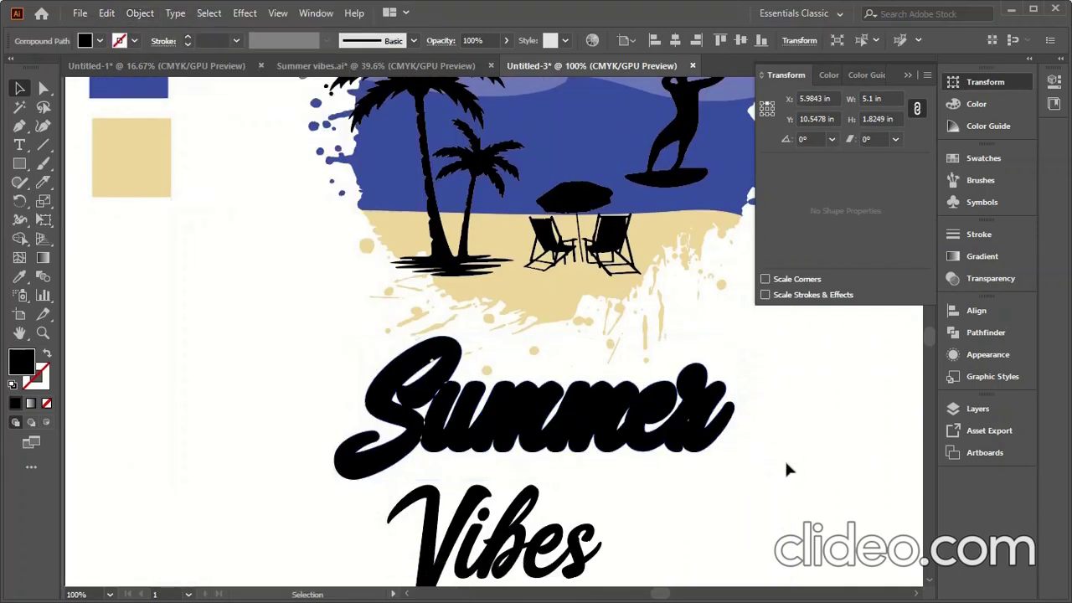
click(785, 468)
Step: Combine Summer's outer outline and the r outline into a compound path
scroll(739, 476, up, 2)
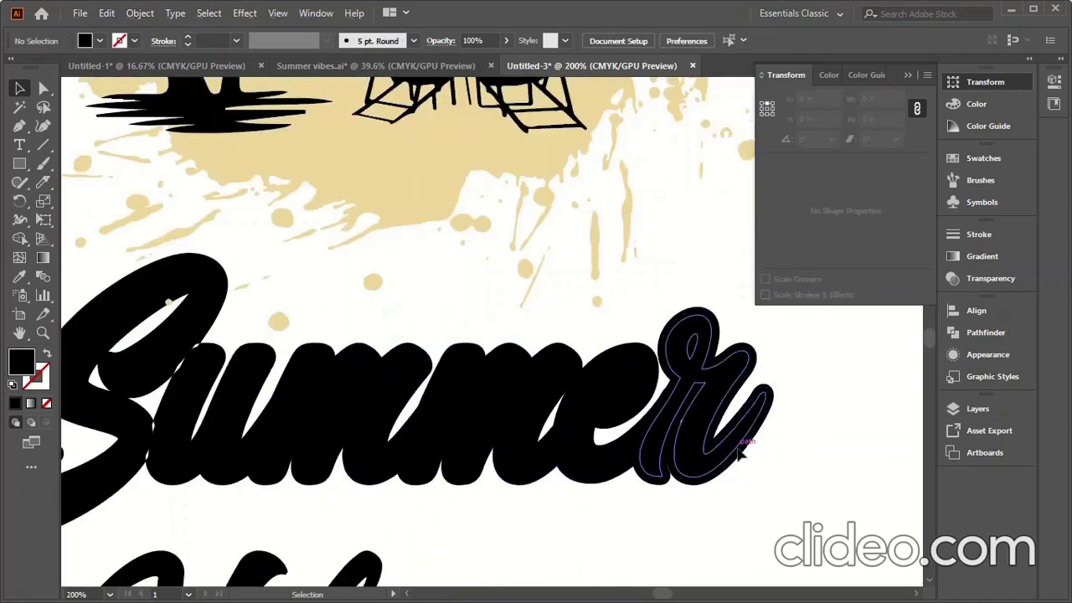
scroll(740, 471, up, 2)
scroll(731, 444, up, 2)
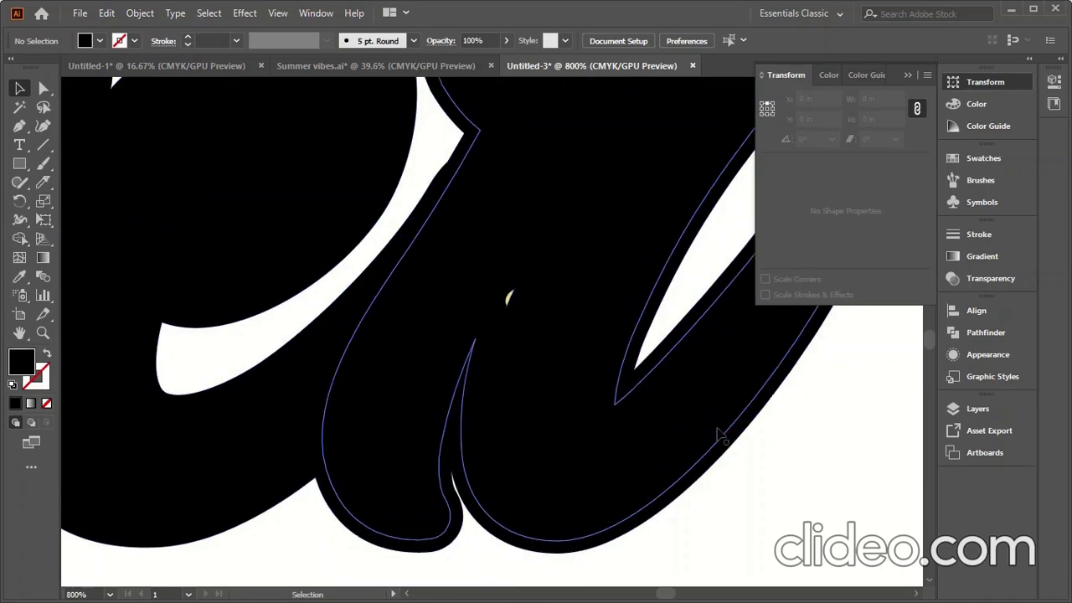
scroll(725, 466, down, 1)
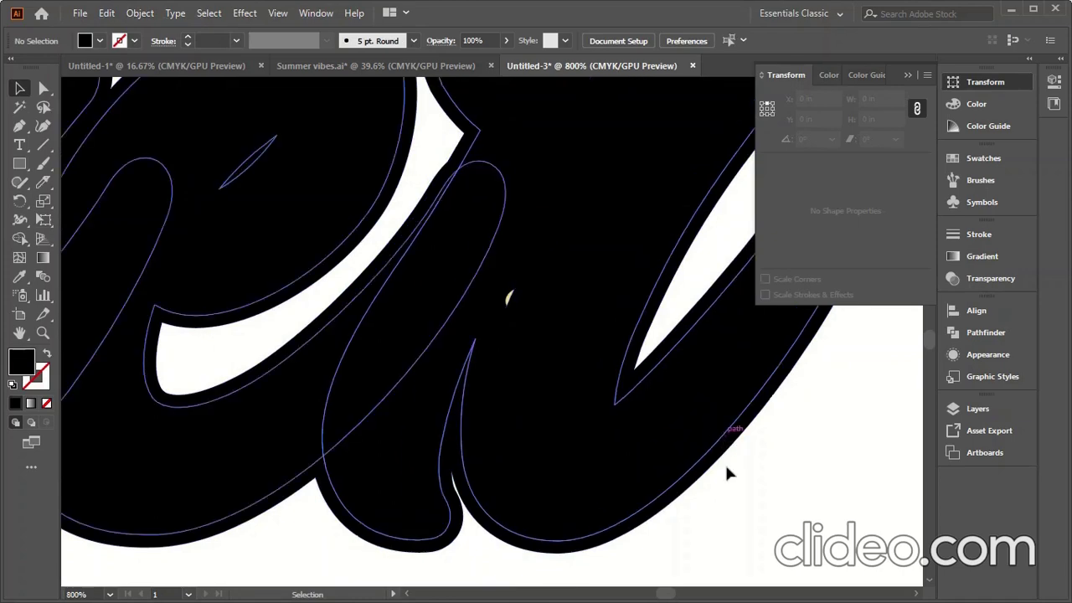
click(553, 464)
scroll(536, 460, down, 3)
scroll(536, 458, down, 3)
scroll(559, 460, up, 3)
click(549, 453)
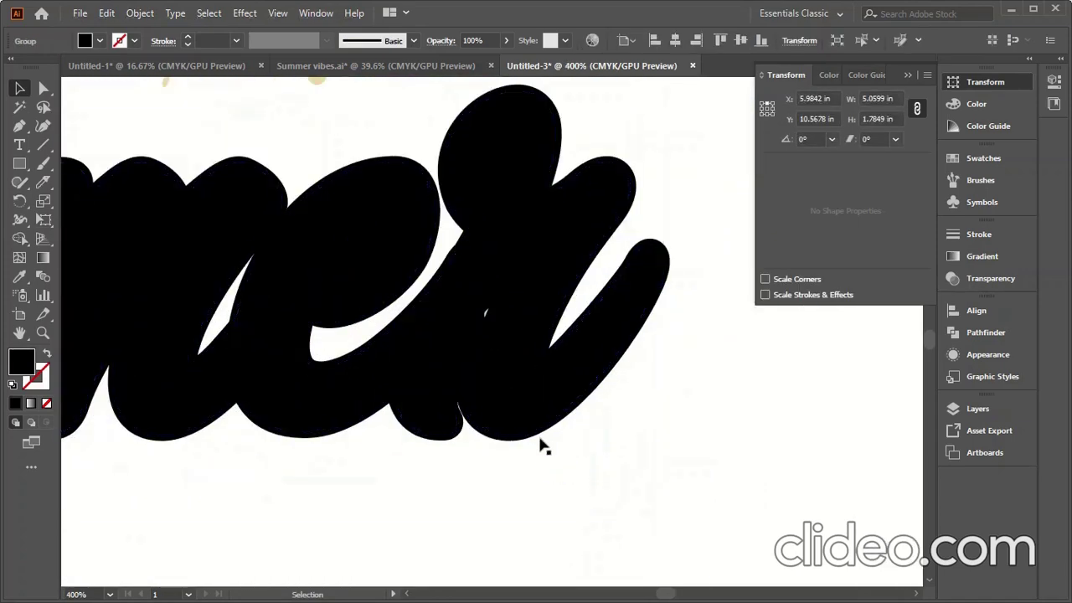
click(540, 427)
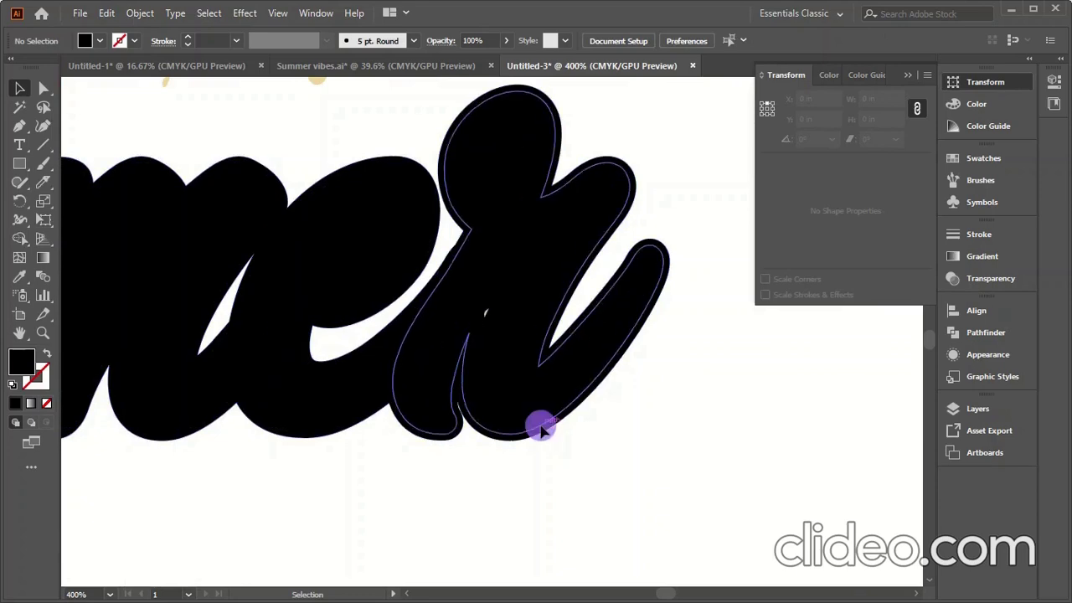
click(140, 13)
mouse_move(225, 568)
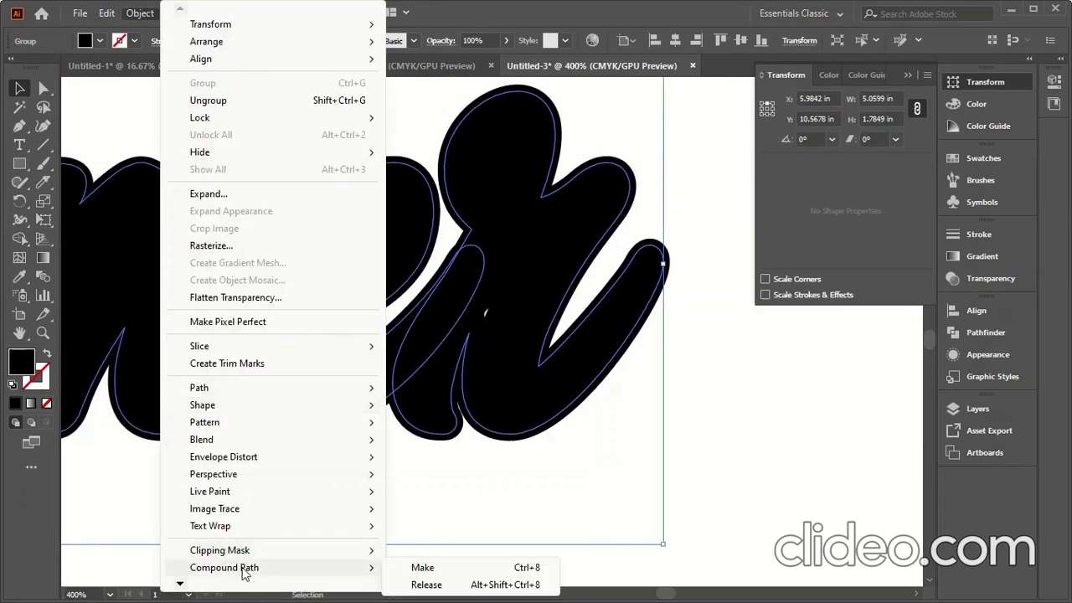
click(421, 569)
click(712, 447)
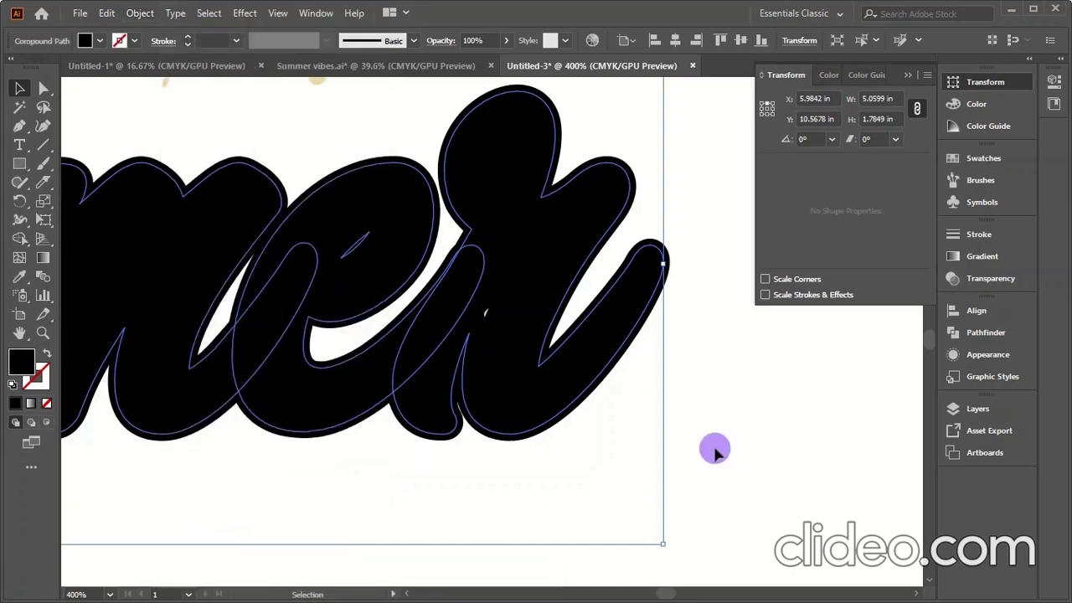
key(ctrl+0)
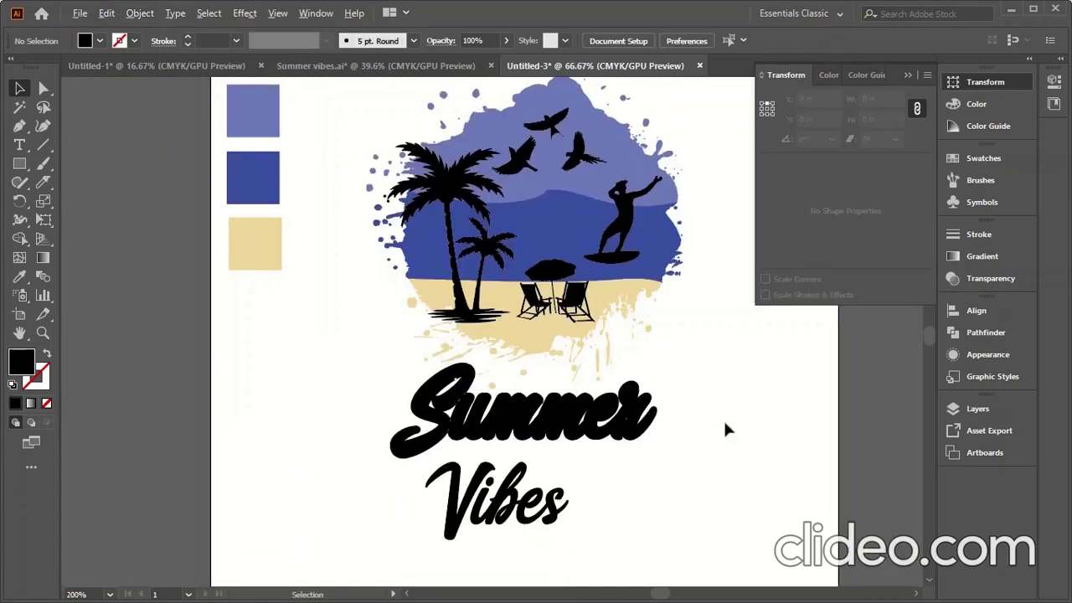
scroll(725, 431, up, 3)
scroll(662, 416, up, 3)
scroll(670, 418, up, 2)
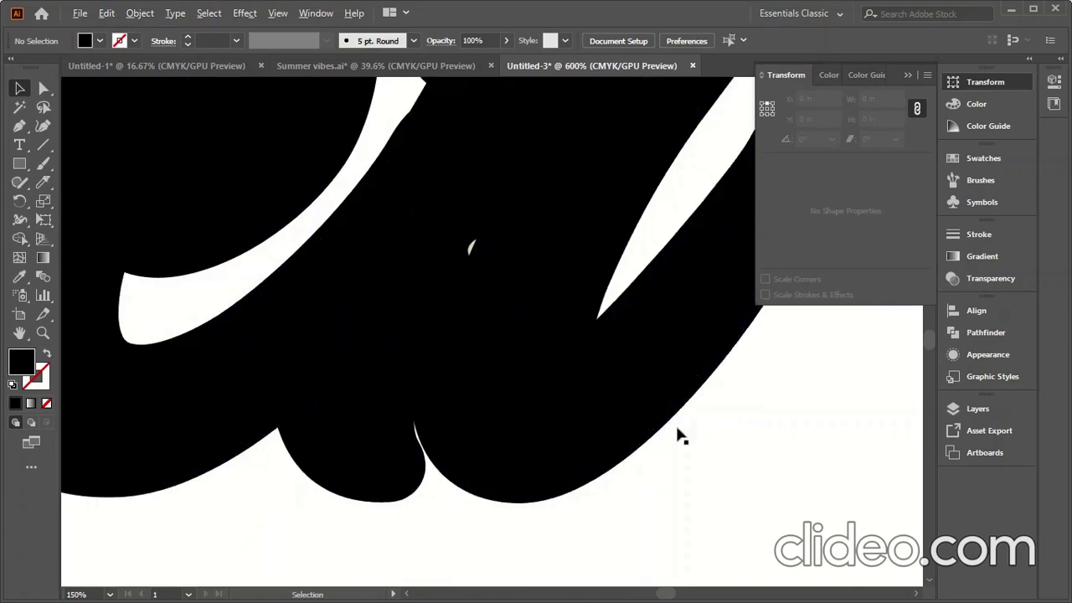
Step: Apply Pathfinder Minus Front to cut a white gap between the letters and outline
click(674, 411)
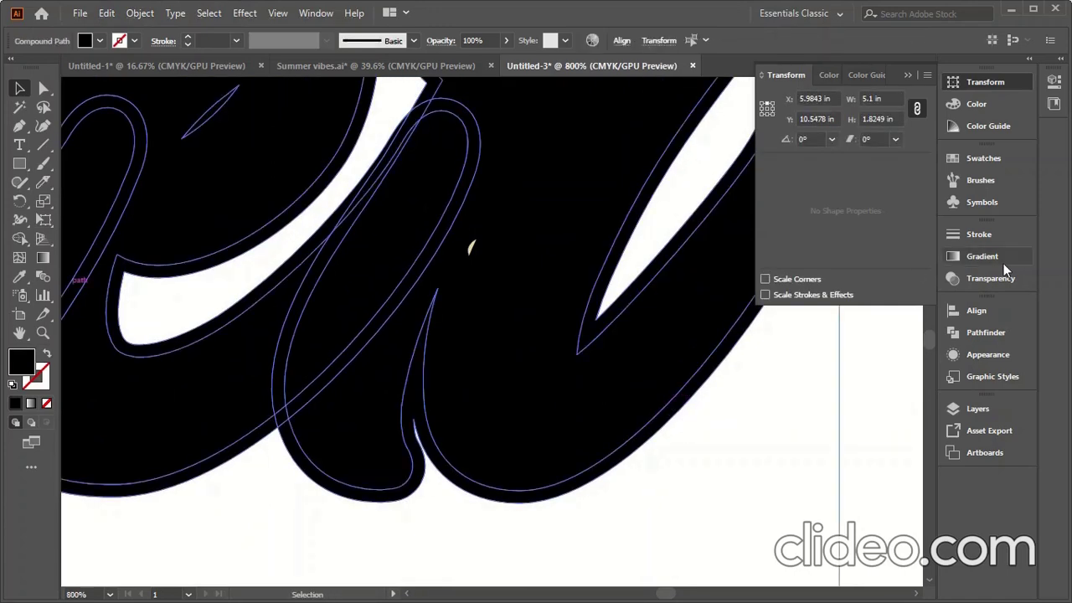
click(983, 332)
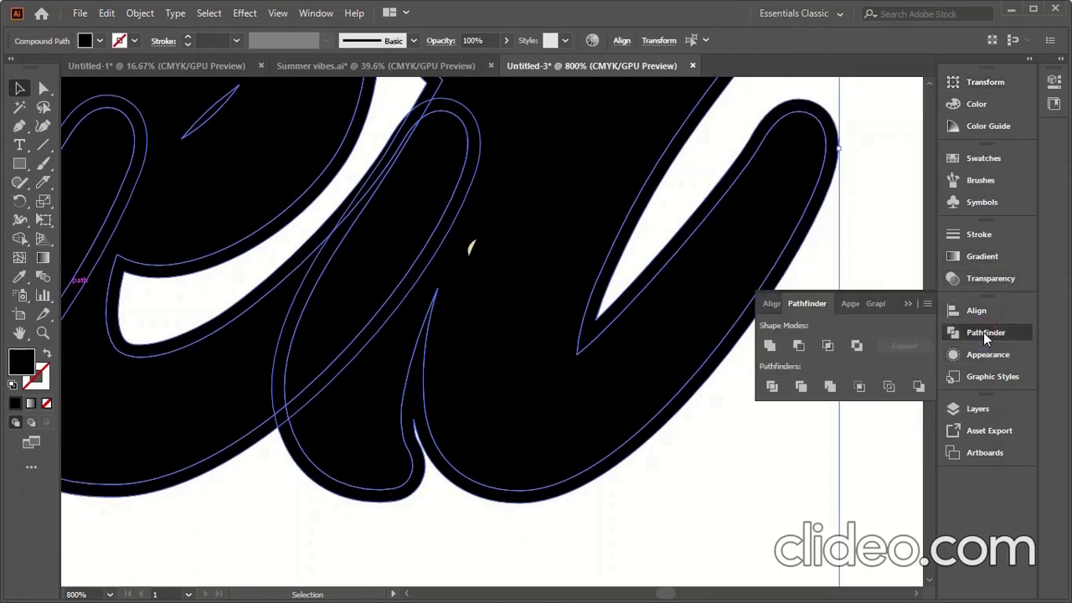
click(799, 350)
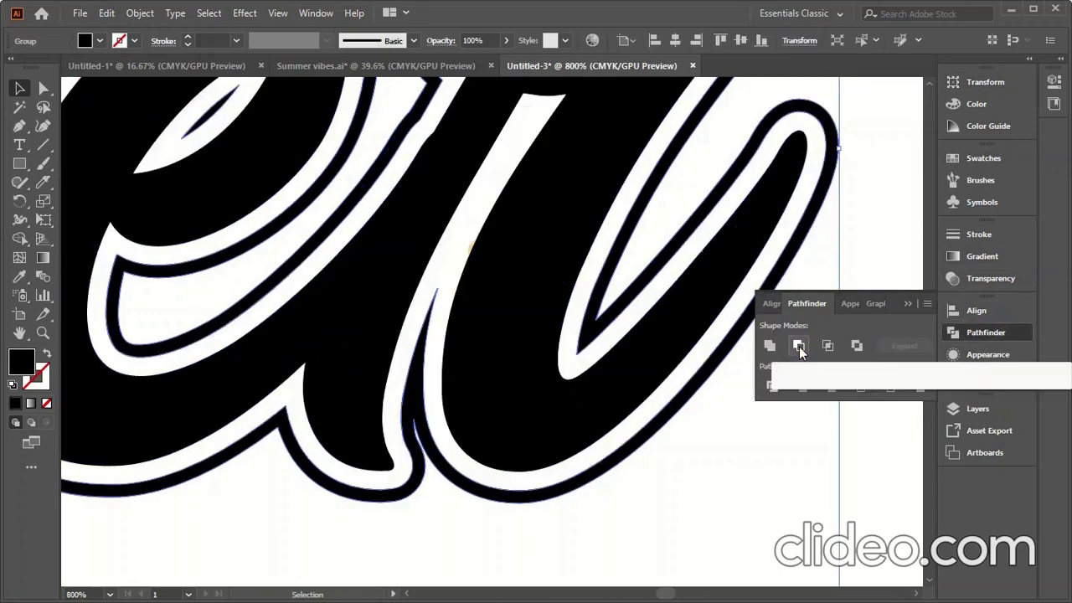
scroll(675, 470, down, 2)
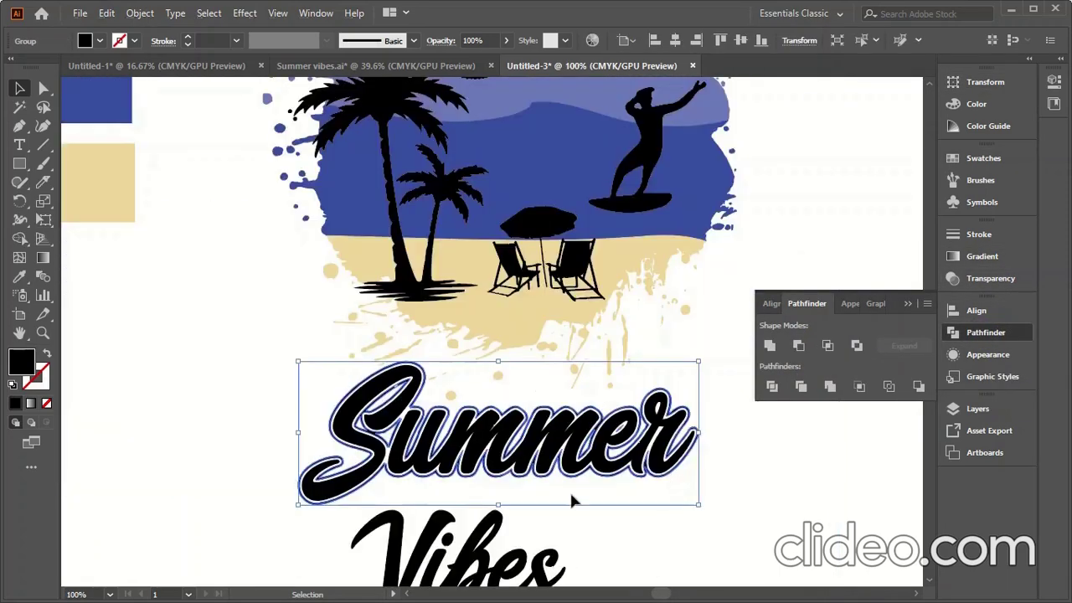
click(722, 467)
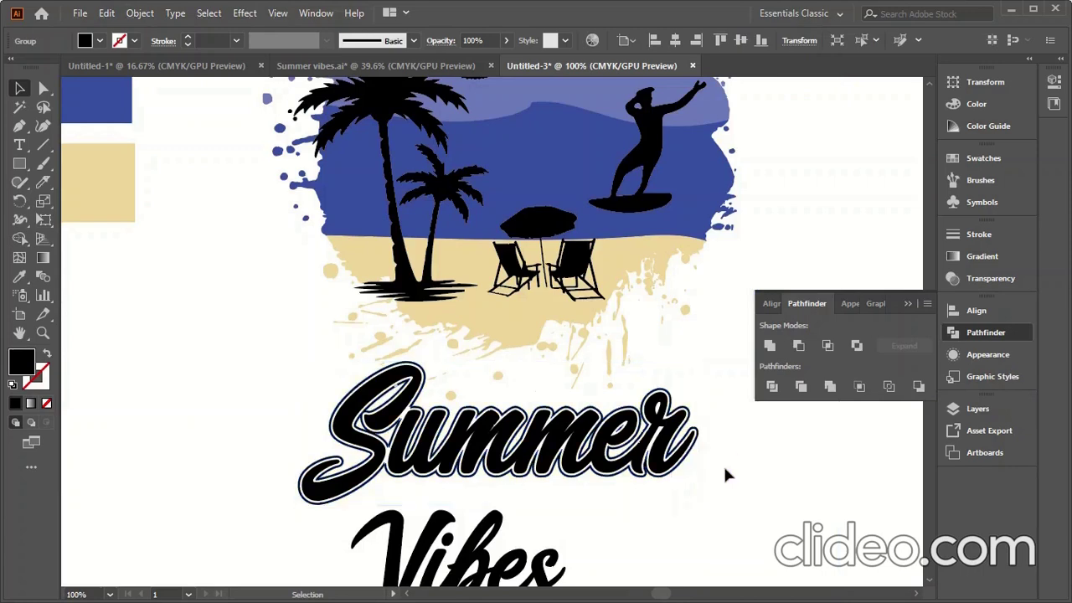
click(534, 449)
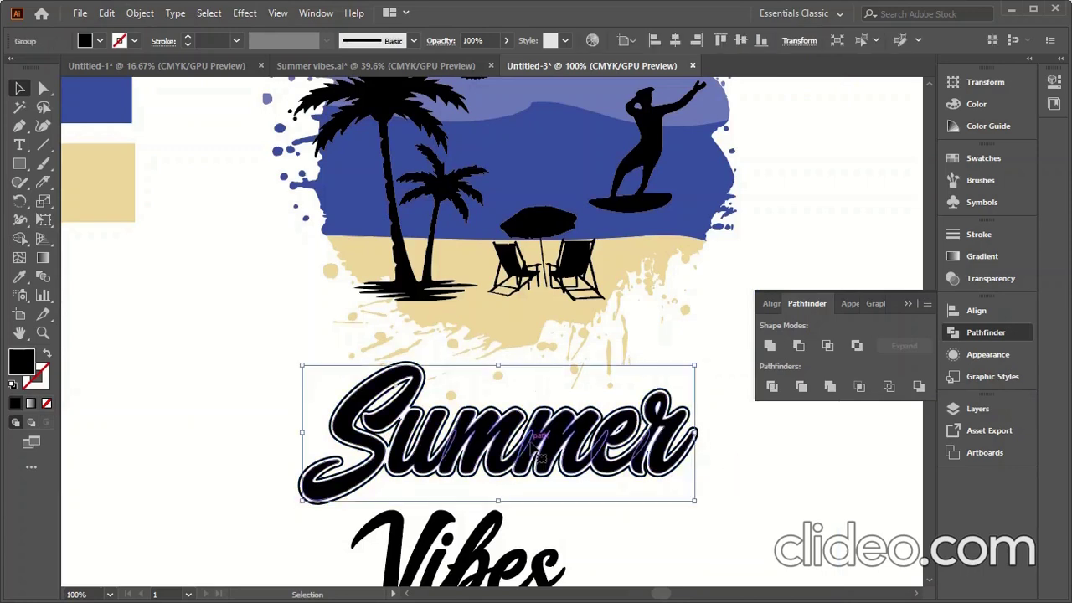
Step: Apply a 0.1 in offset path to Summer and group the resulting shapes
click(140, 15)
mouse_move(199, 387)
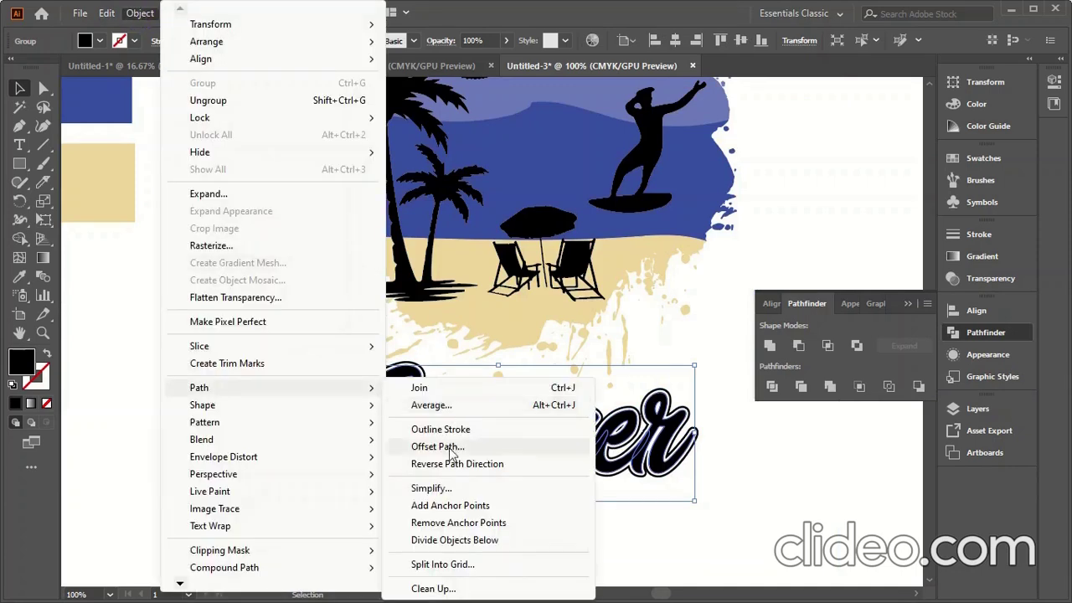
click(437, 446)
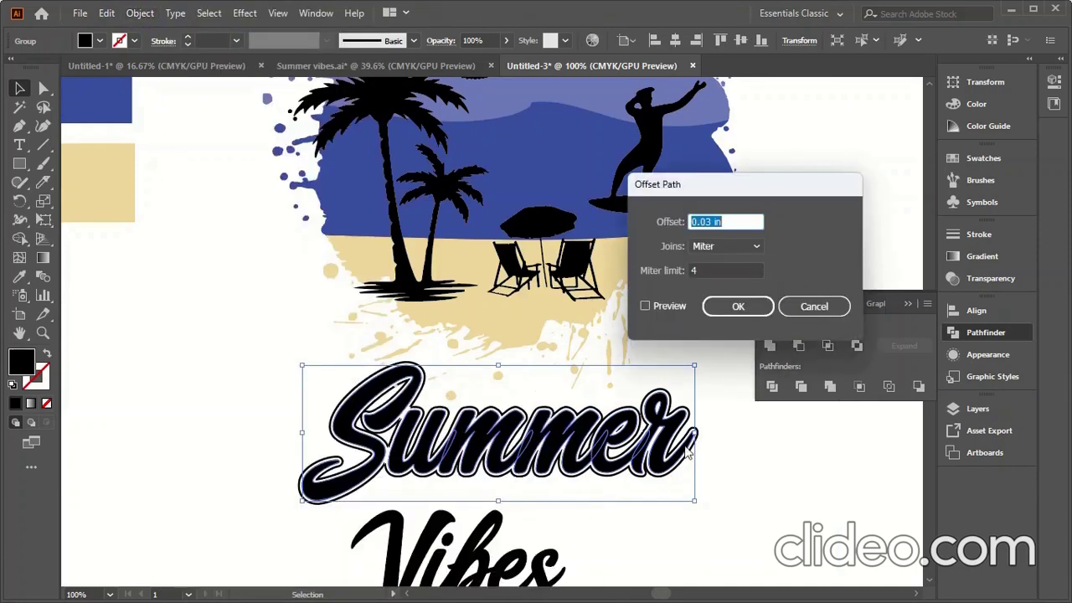
text(0.1)
click(660, 306)
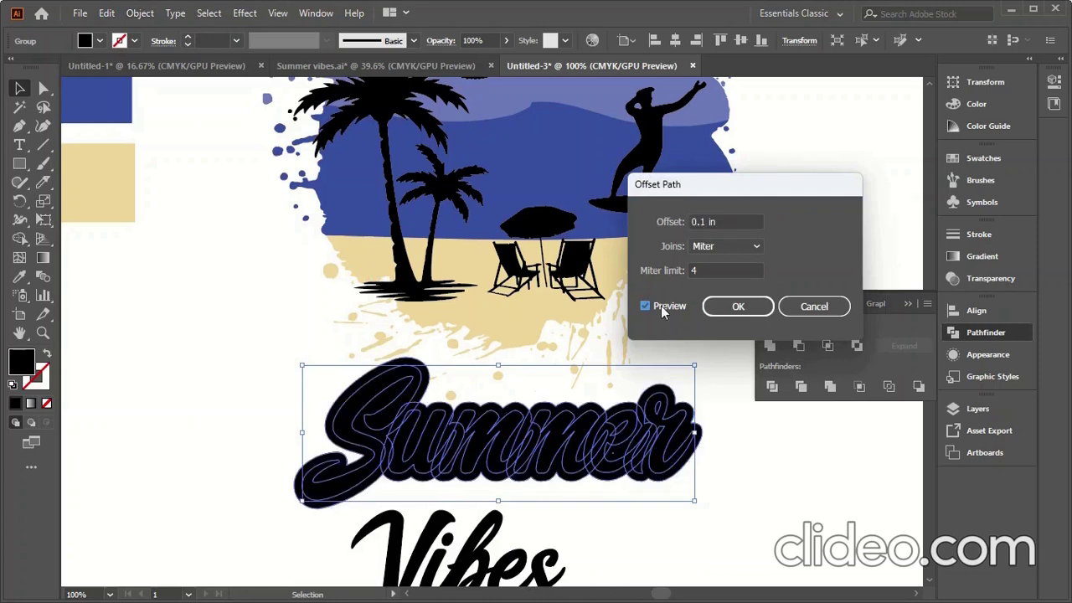
click(738, 307)
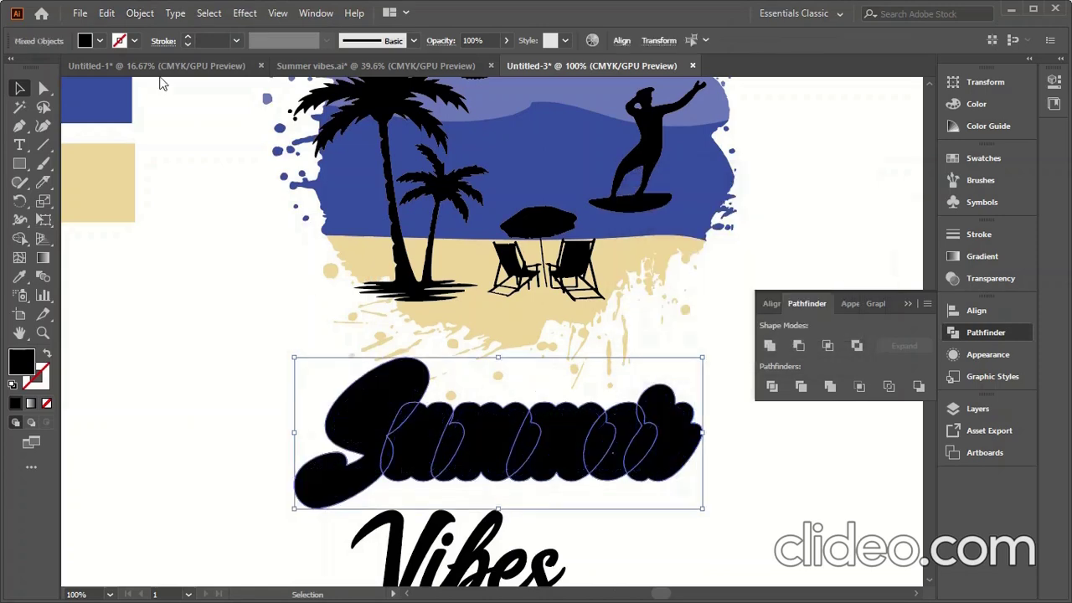
click(149, 13)
click(202, 83)
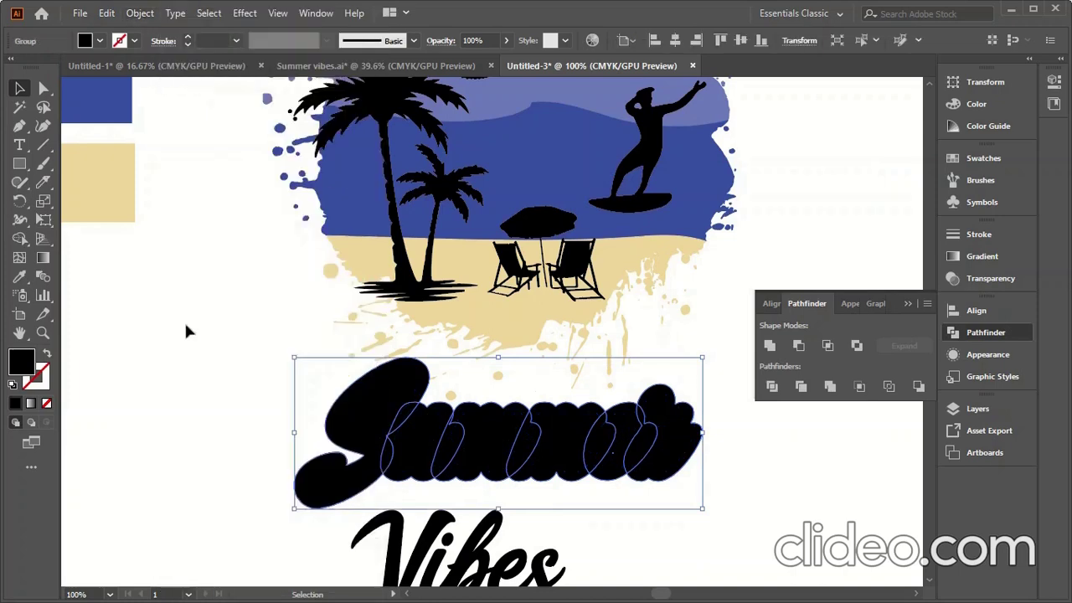
Step: Cut the offset shape and paste it behind the Summer lettering
click(111, 13)
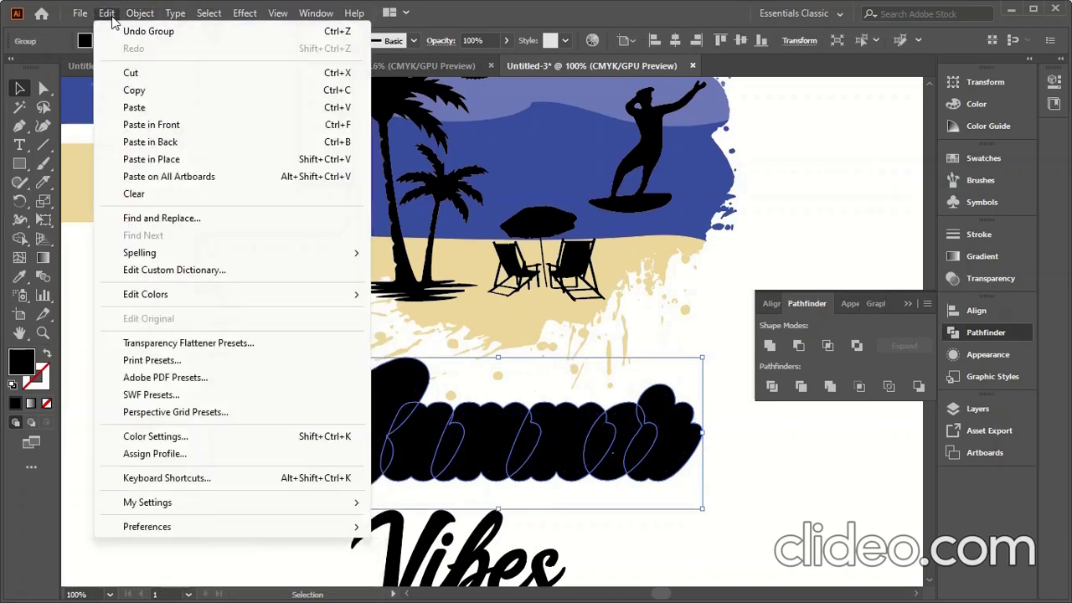
click(136, 73)
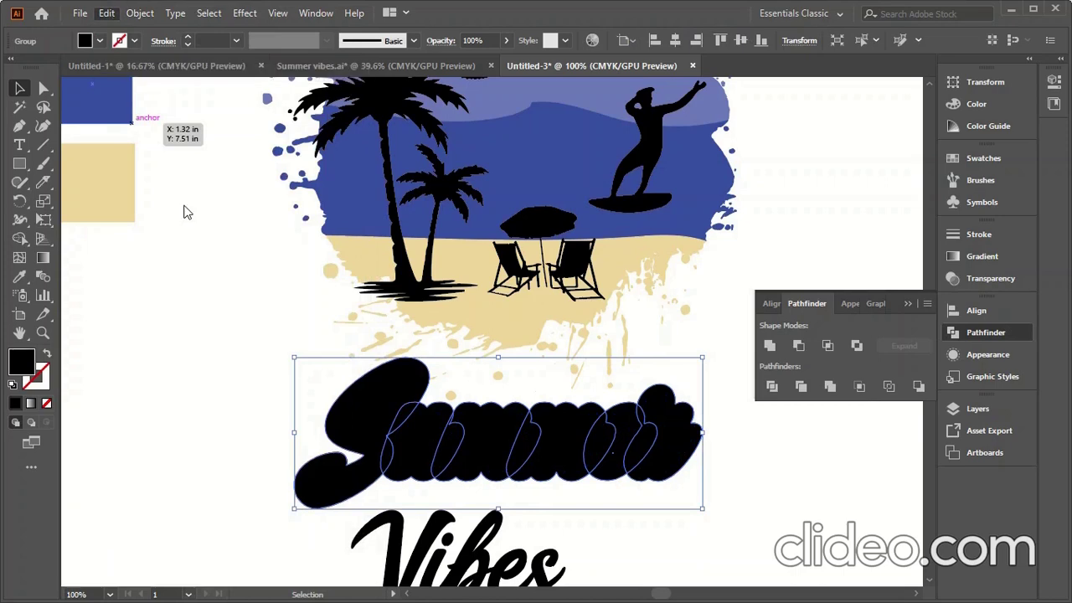
click(186, 212)
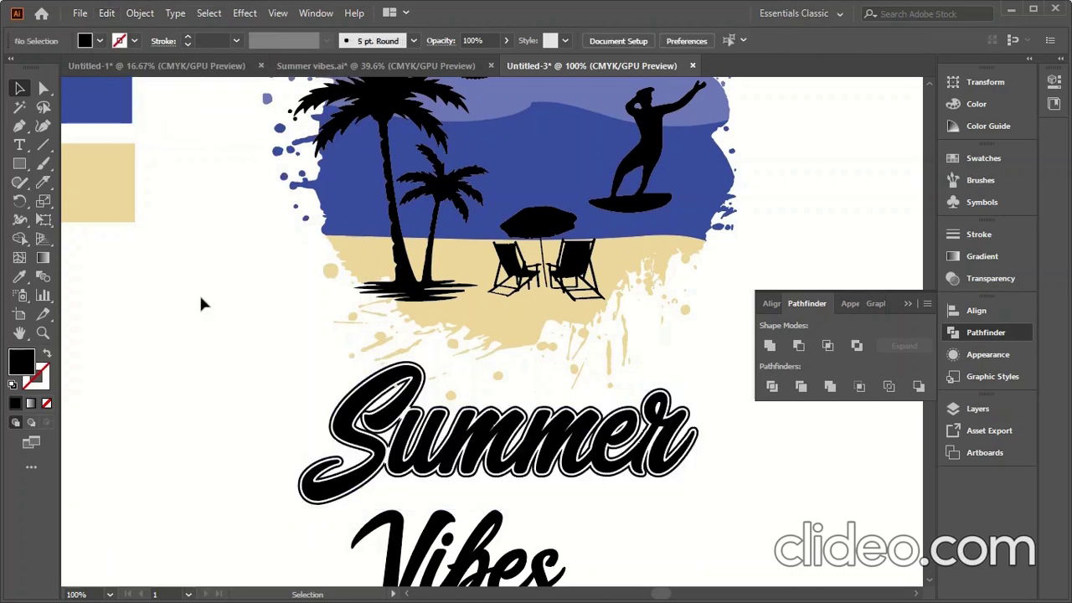
click(106, 13)
click(160, 139)
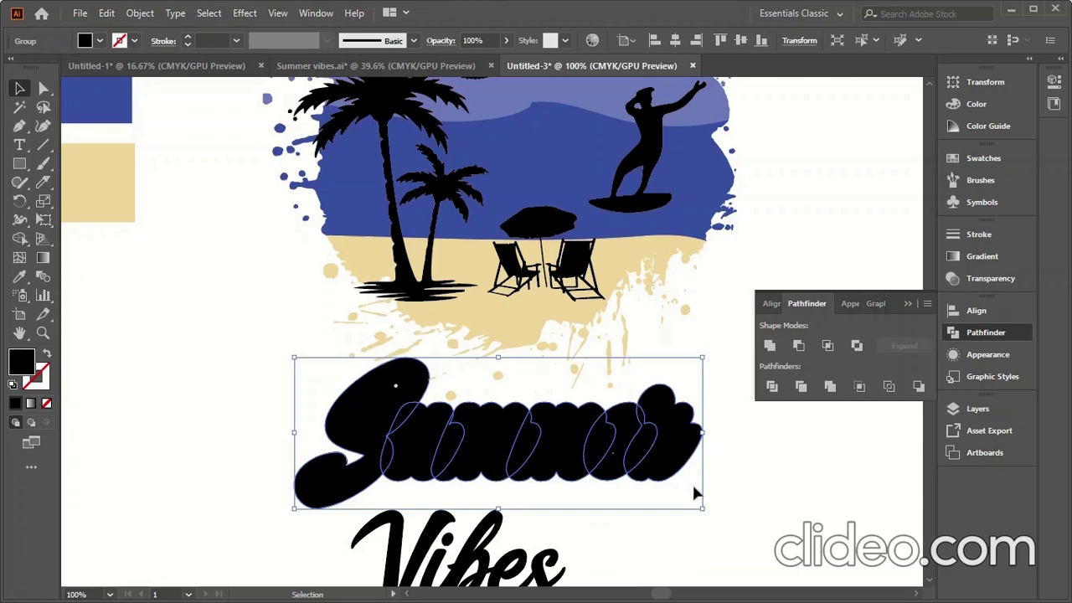
Step: Give the backing shape the beige sand colour with the Eyedropper
key(i)
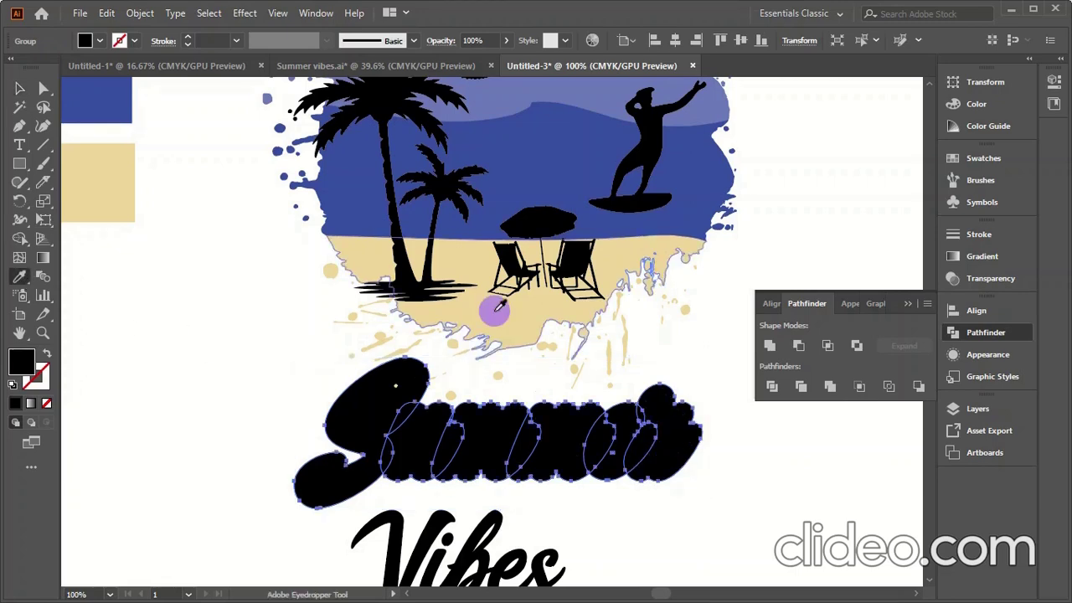
click(495, 308)
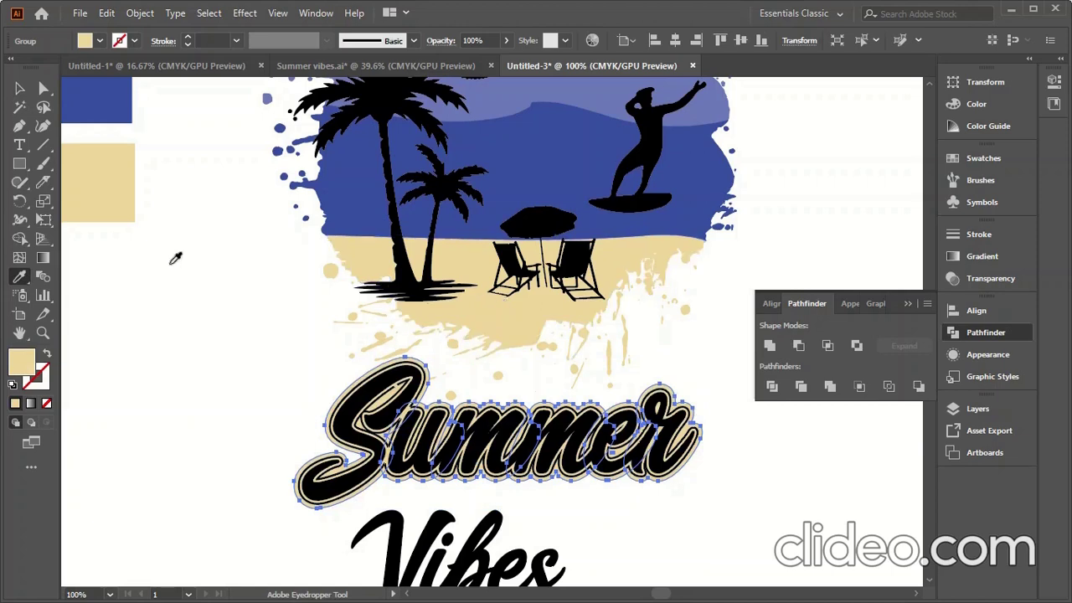
click(19, 87)
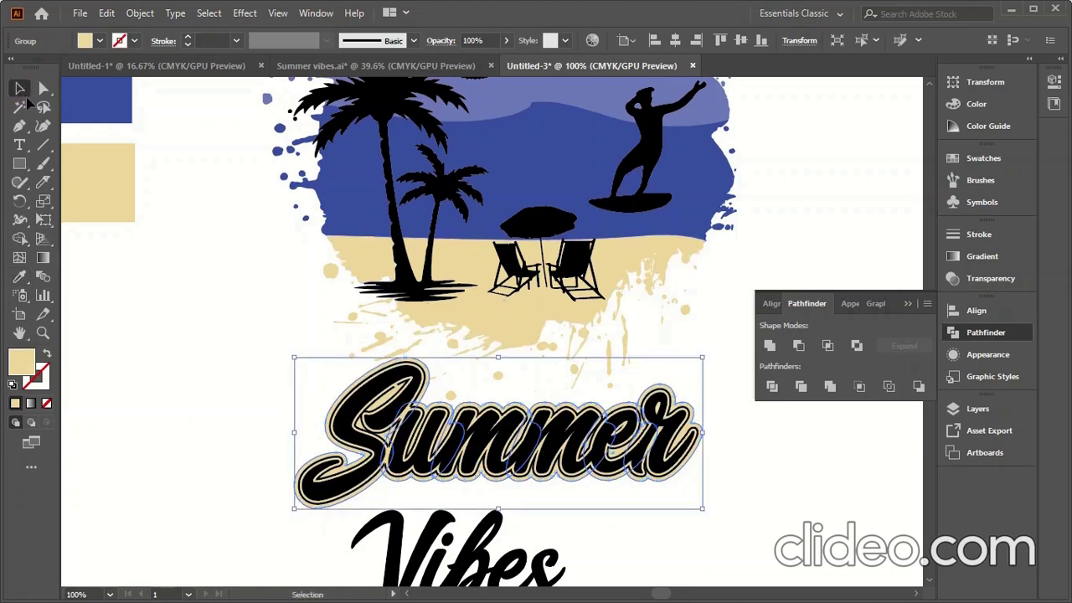
click(733, 490)
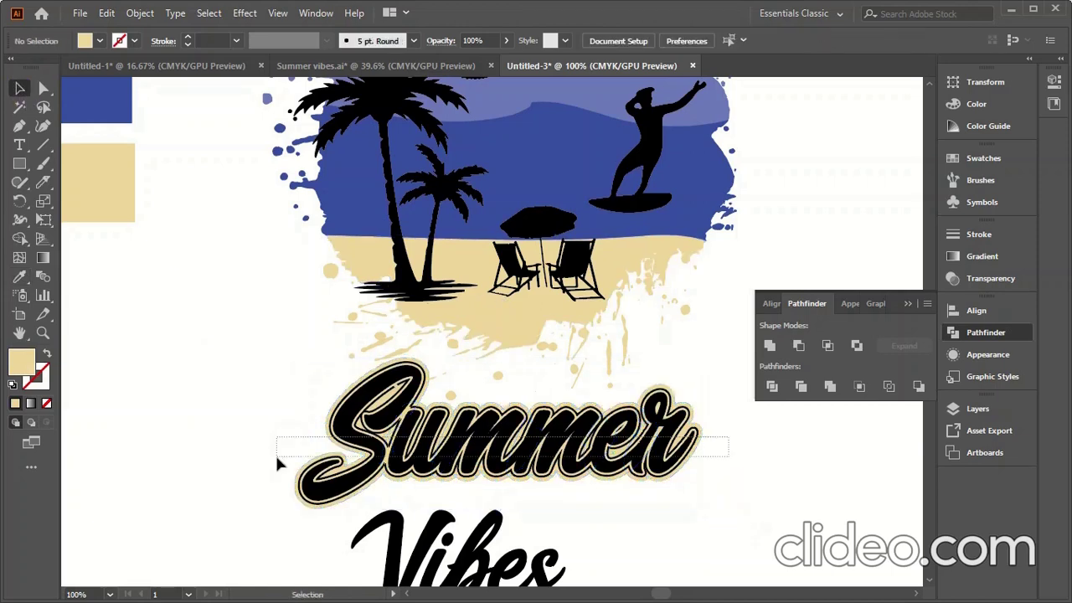
Step: Group Summer with its outlines, move it up onto the beach base, and centre it horizontally
drag(278, 465, 412, 460)
right_click(427, 444)
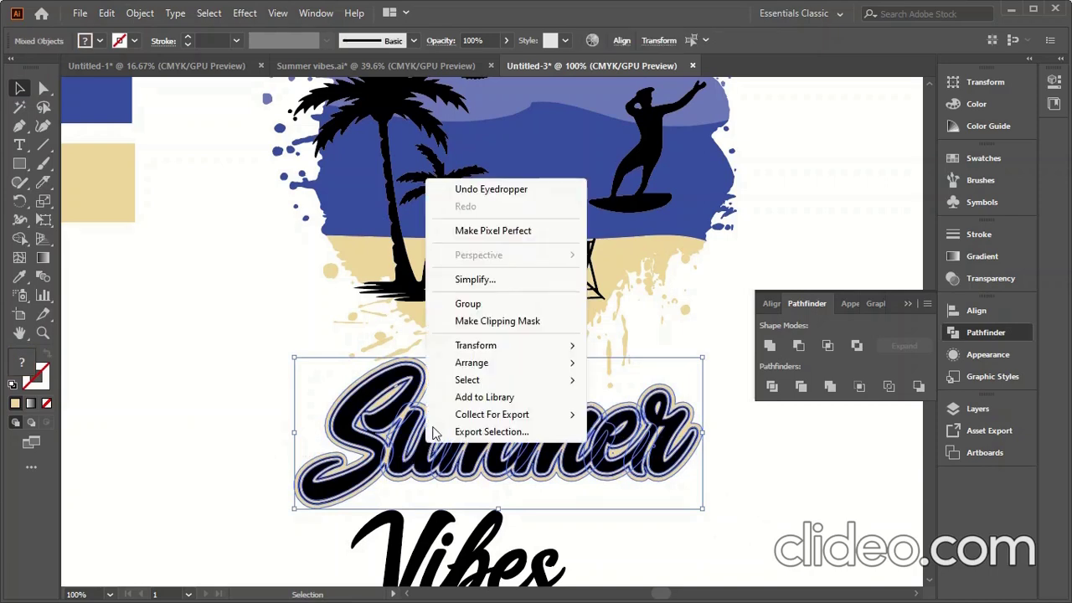
click(477, 306)
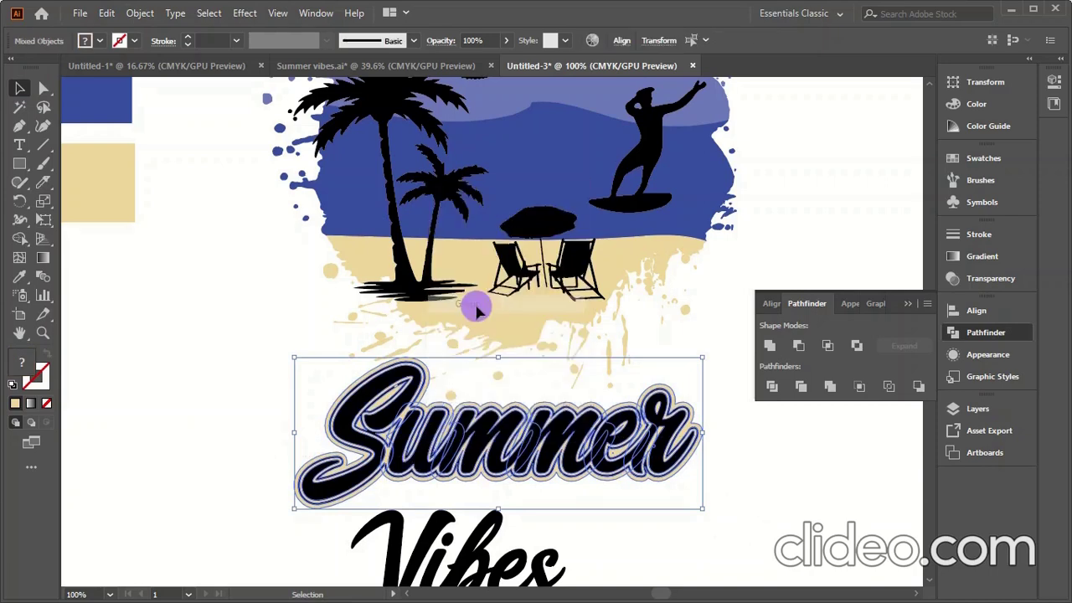
click(748, 496)
drag(513, 430, 516, 365)
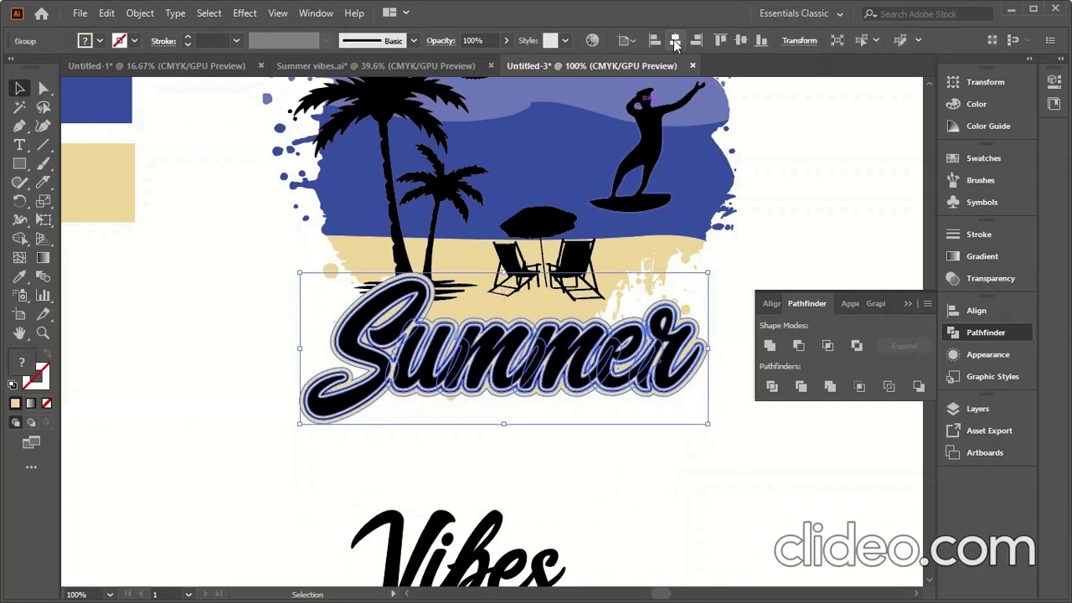
click(675, 39)
click(655, 492)
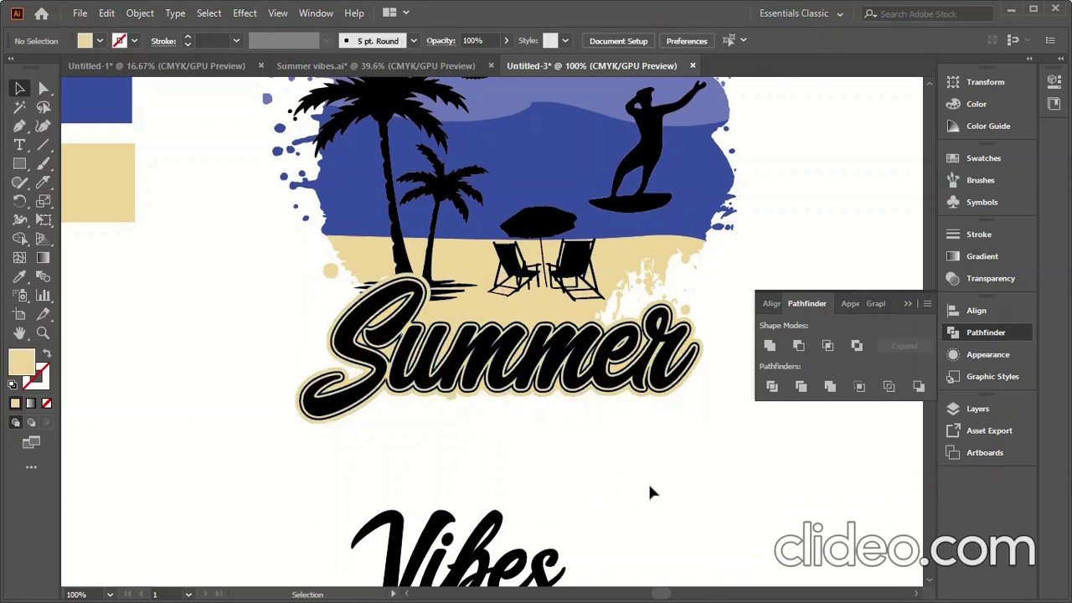
Step: Move Vibes up closer to Summer and give it a 0.05 in offset path
drag(479, 556, 501, 476)
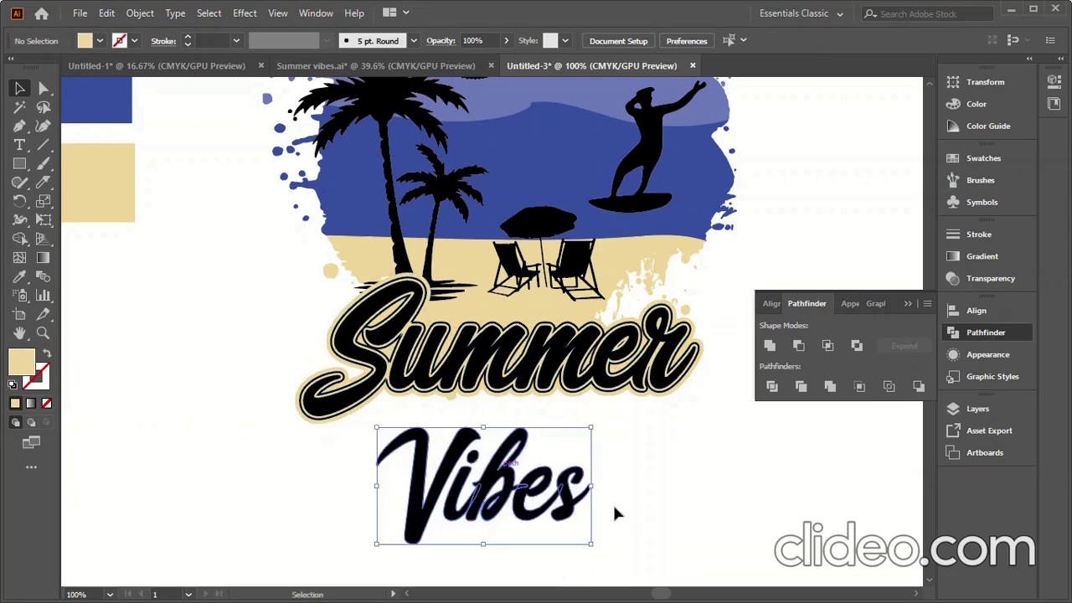
click(141, 12)
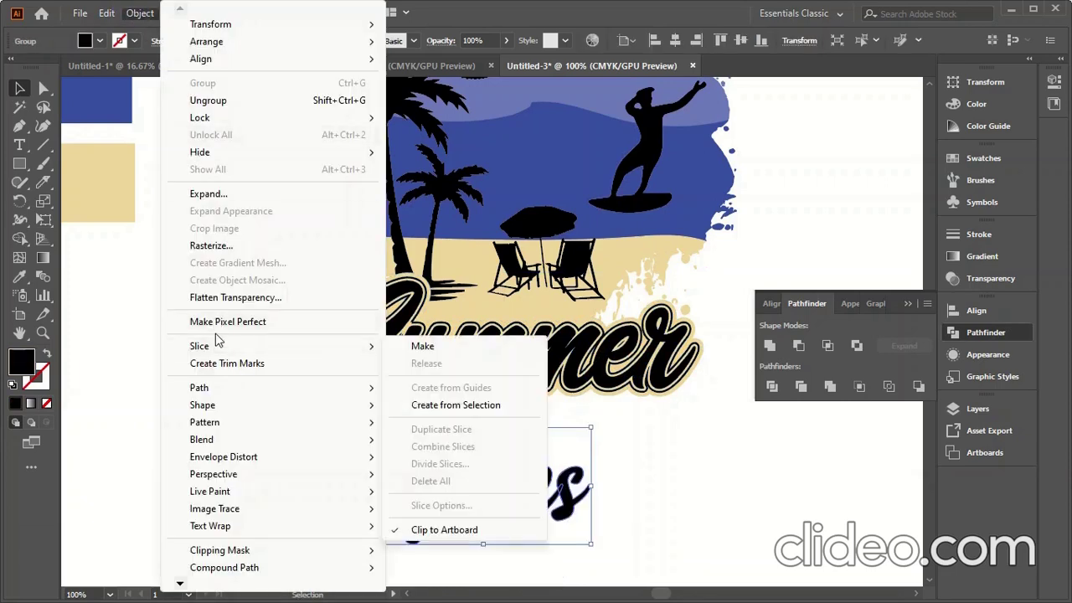
mouse_move(199, 387)
click(444, 447)
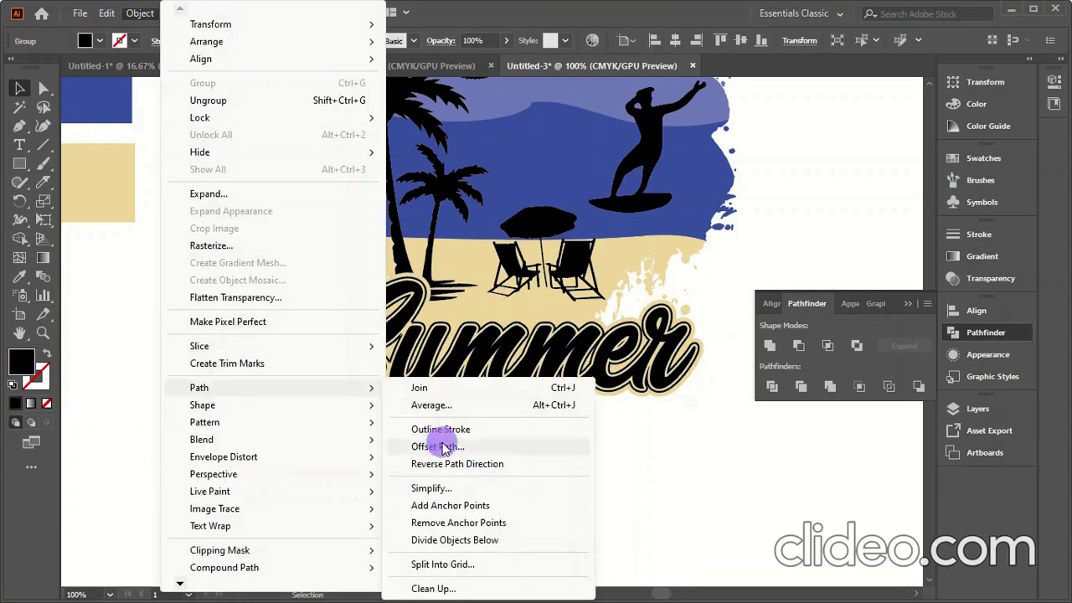
click(438, 451)
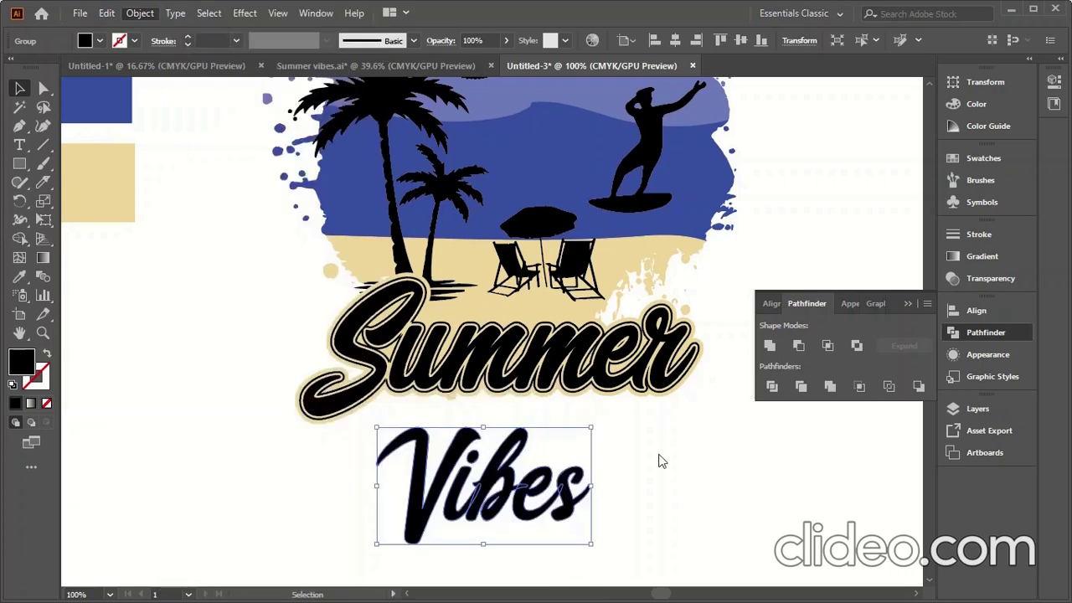
click(705, 221)
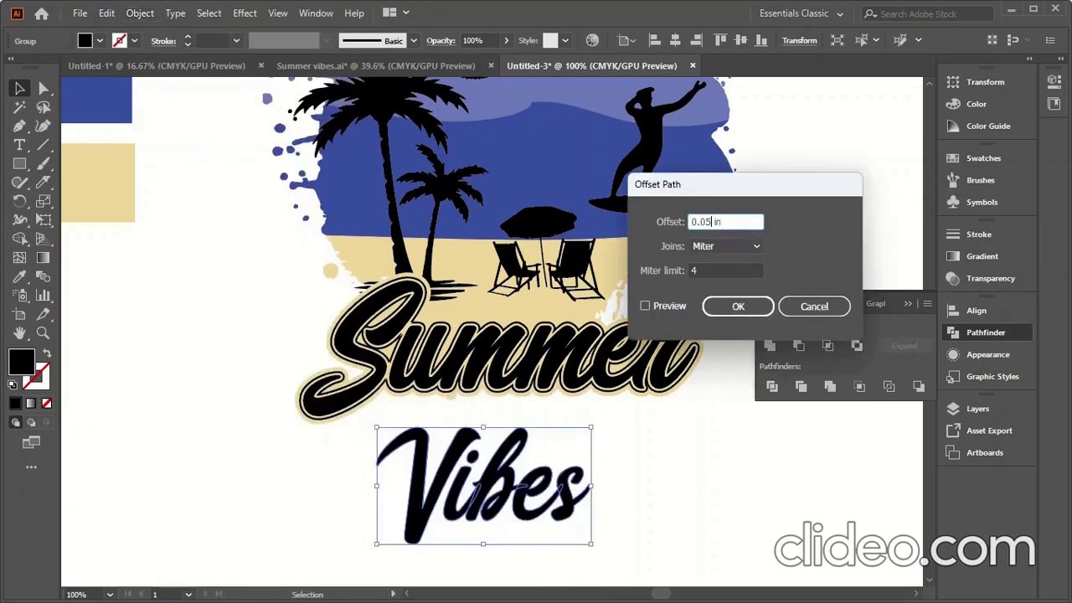
click(661, 306)
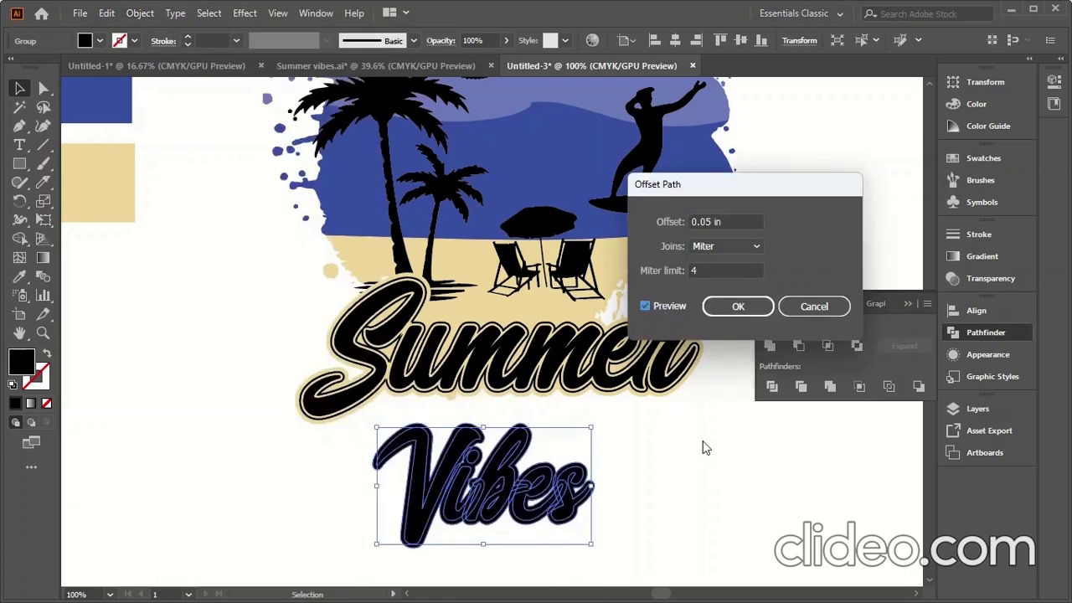
click(743, 308)
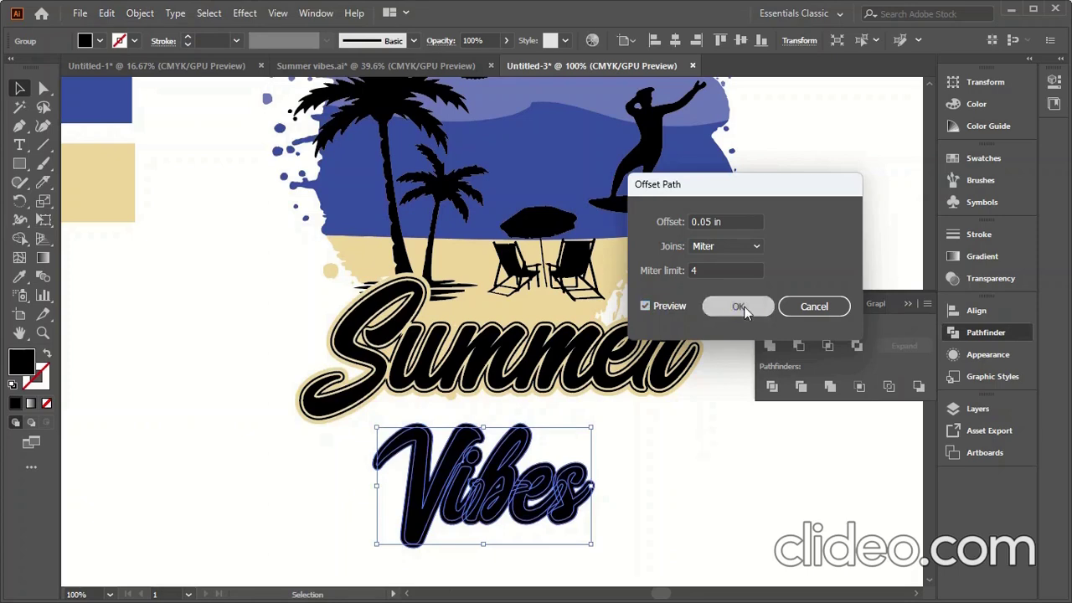
Step: Cut the 0.05 in offset outline and paste it behind Vibes, then compare the result
click(107, 12)
click(130, 73)
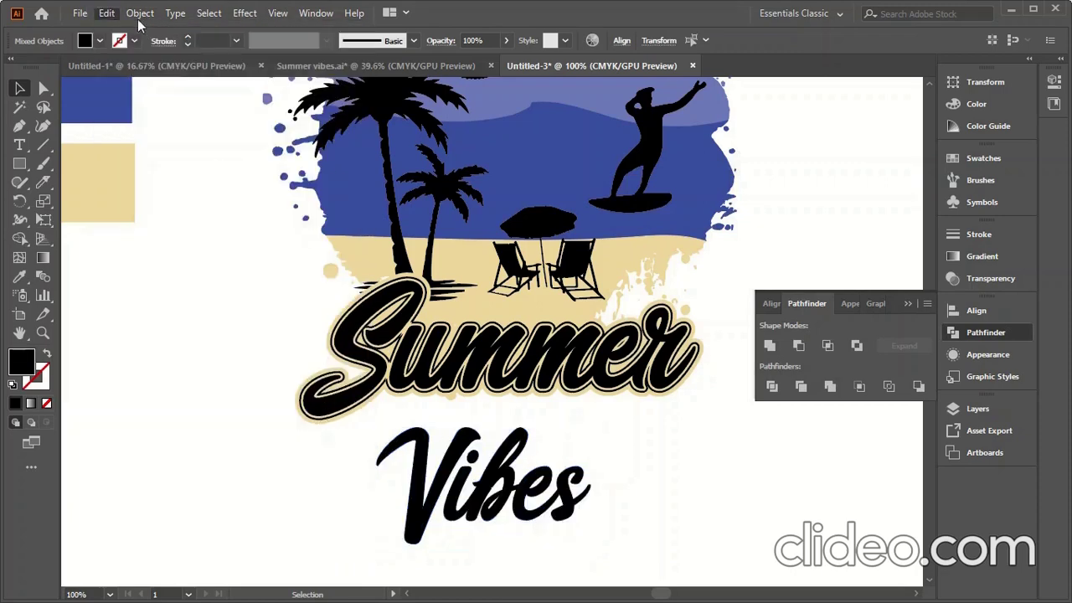
click(106, 14)
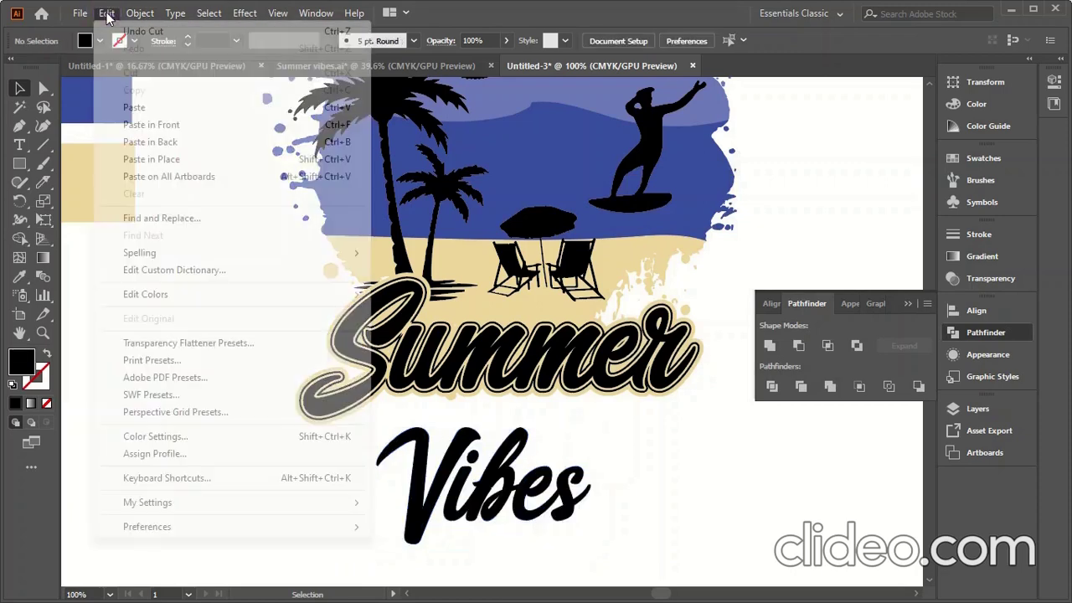
click(152, 142)
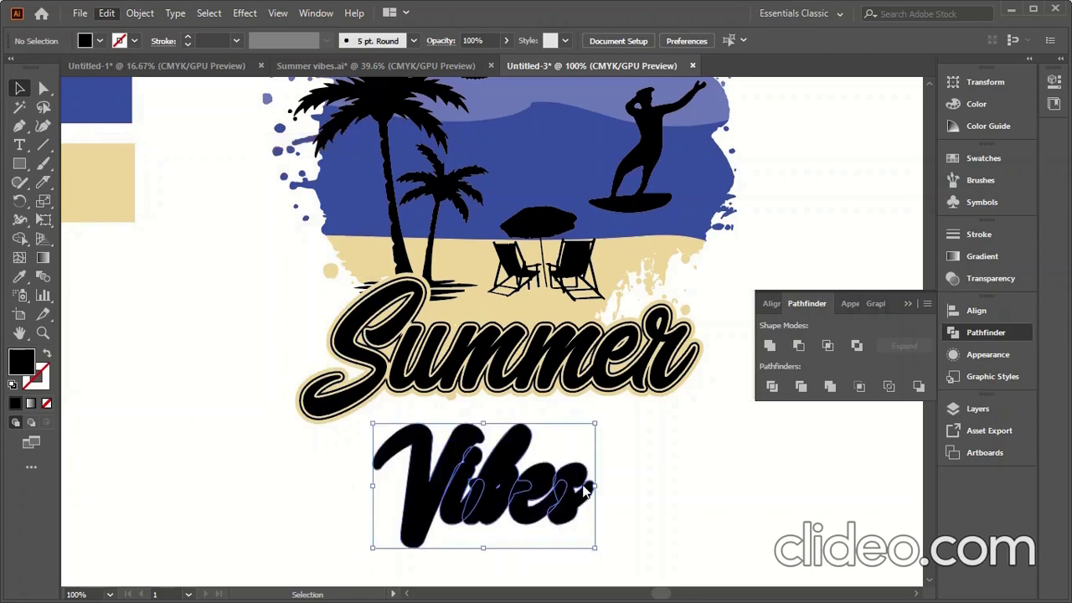
click(661, 486)
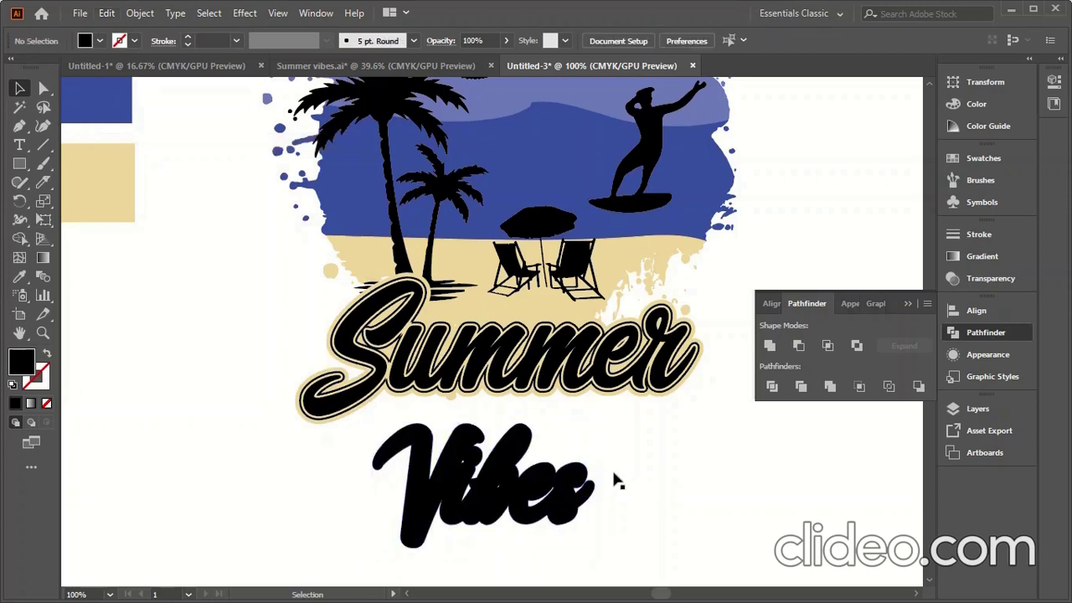
key(ctrl+z)
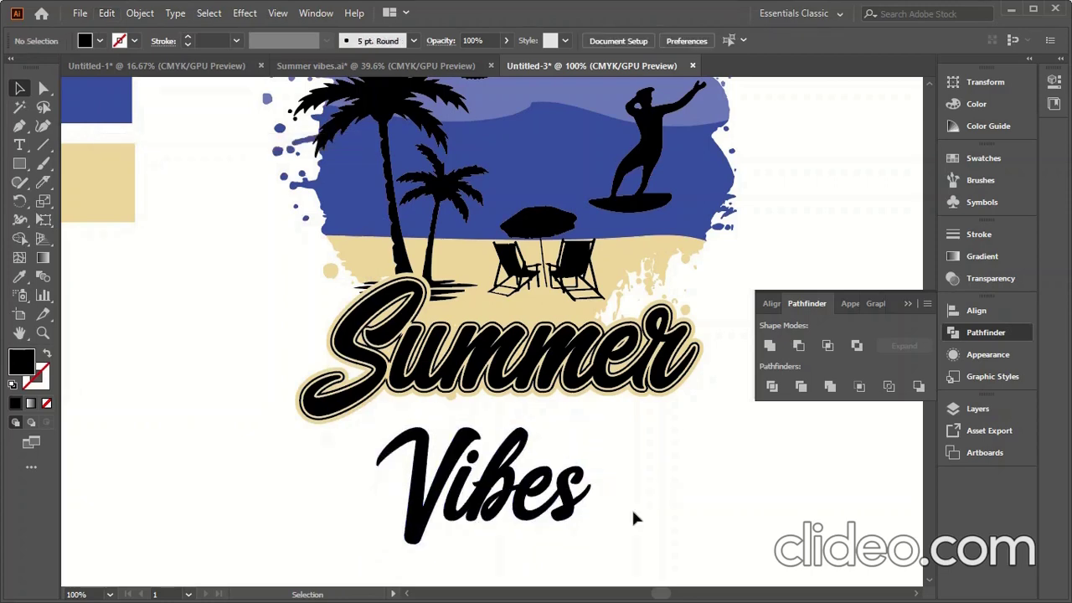
key(ctrl)
key(ctrl+shift+z)
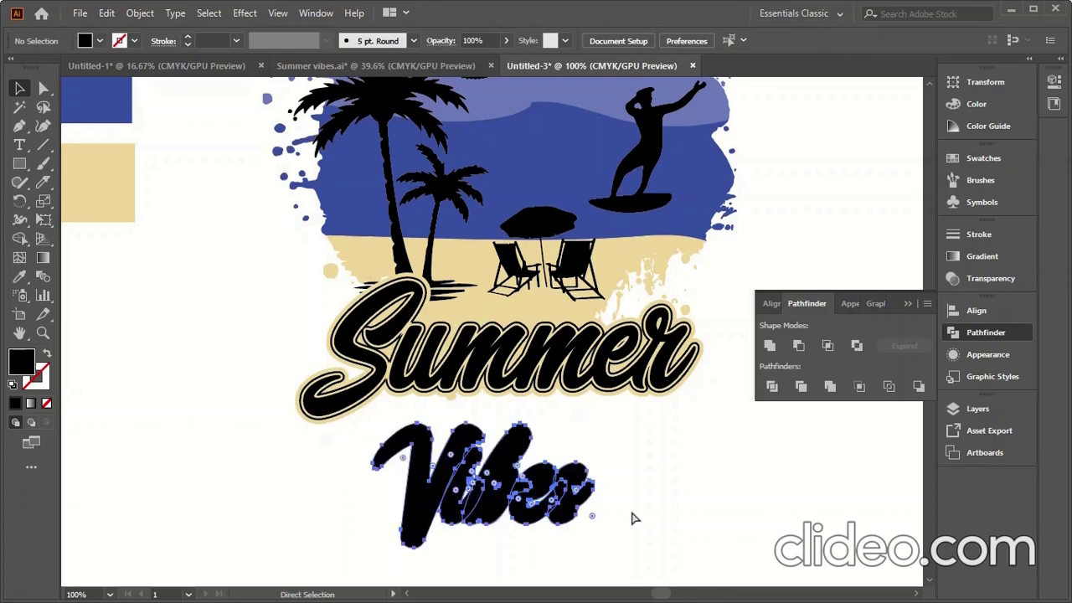
Step: Group Vibes with its black outline and add a 0.03 in offset around the group
click(140, 13)
click(204, 87)
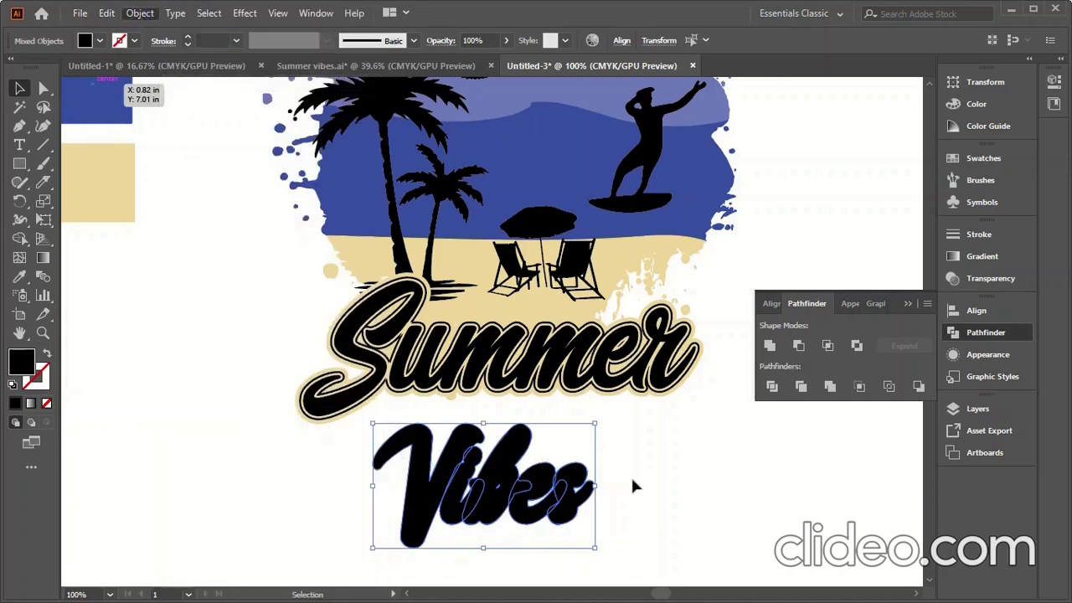
click(633, 496)
click(571, 495)
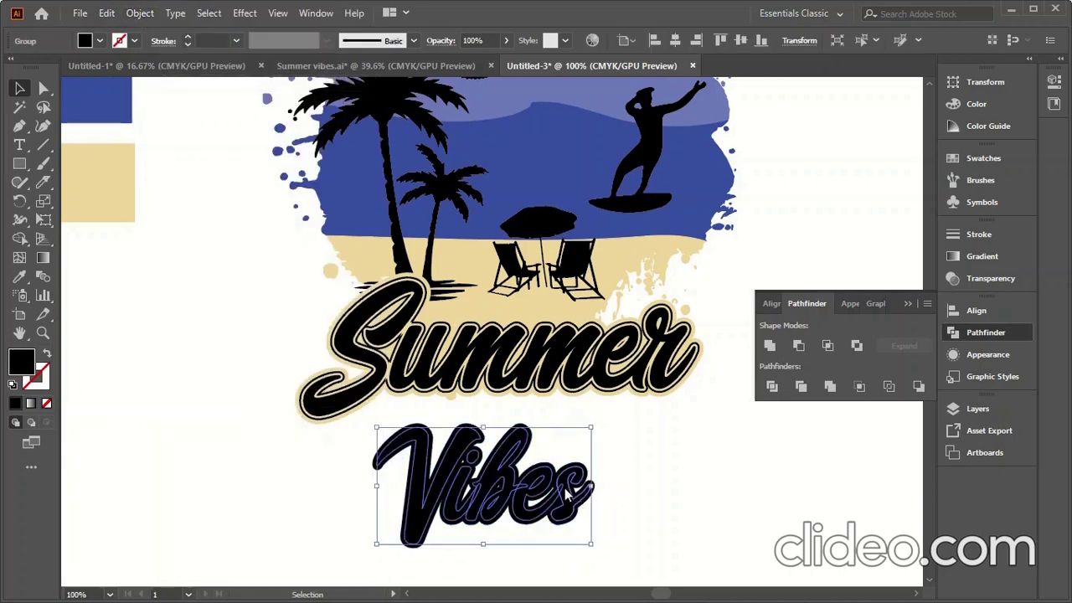
click(137, 13)
mouse_move(200, 388)
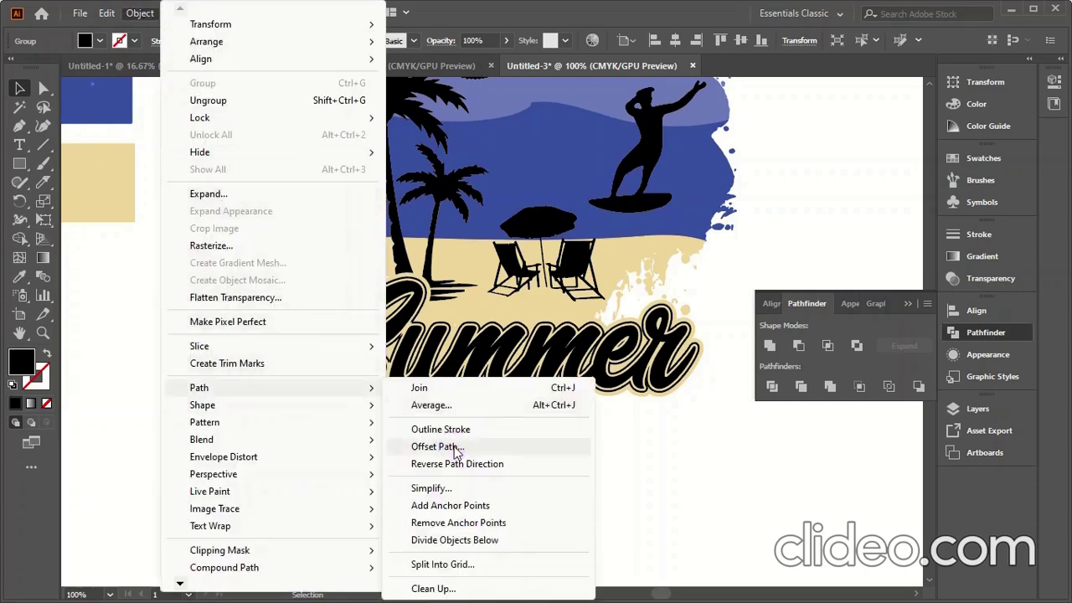
click(456, 452)
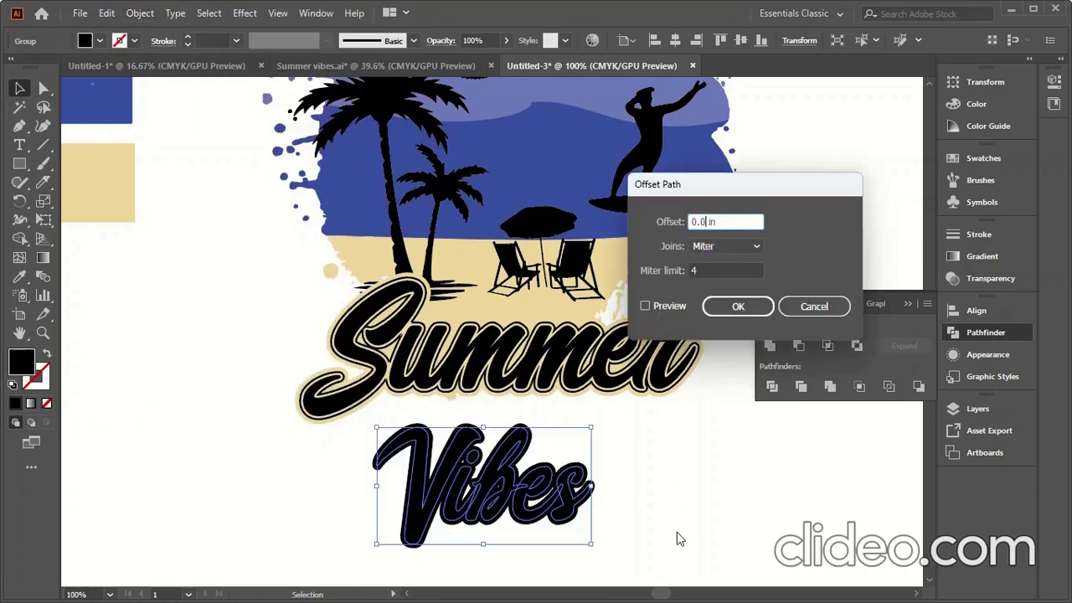
click(655, 305)
click(739, 307)
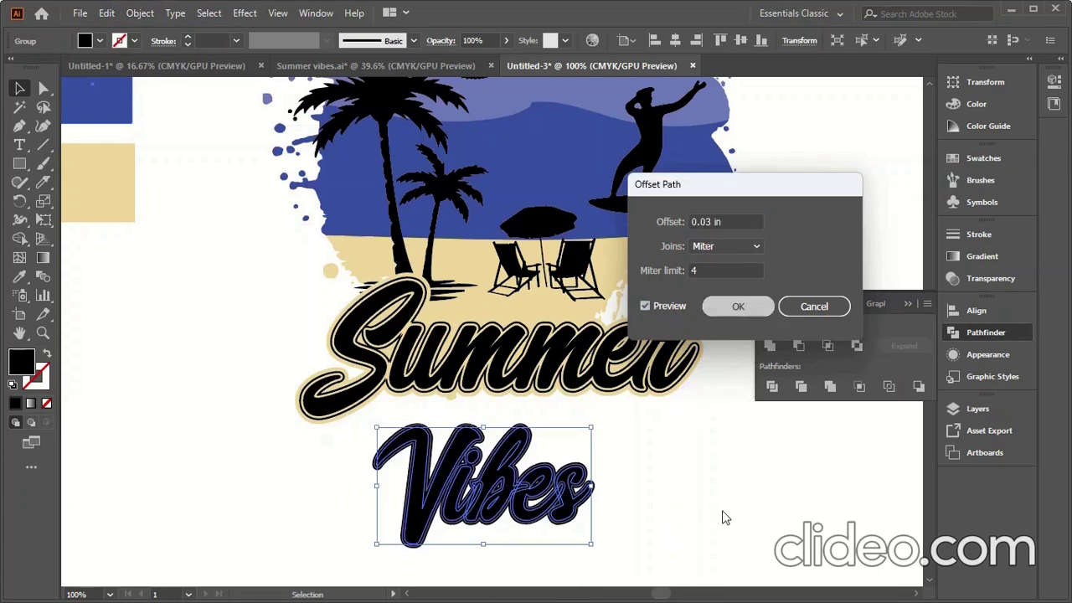
Step: Group the 0.03 in offset with Vibes, then copy it and paste a copy in front
click(106, 14)
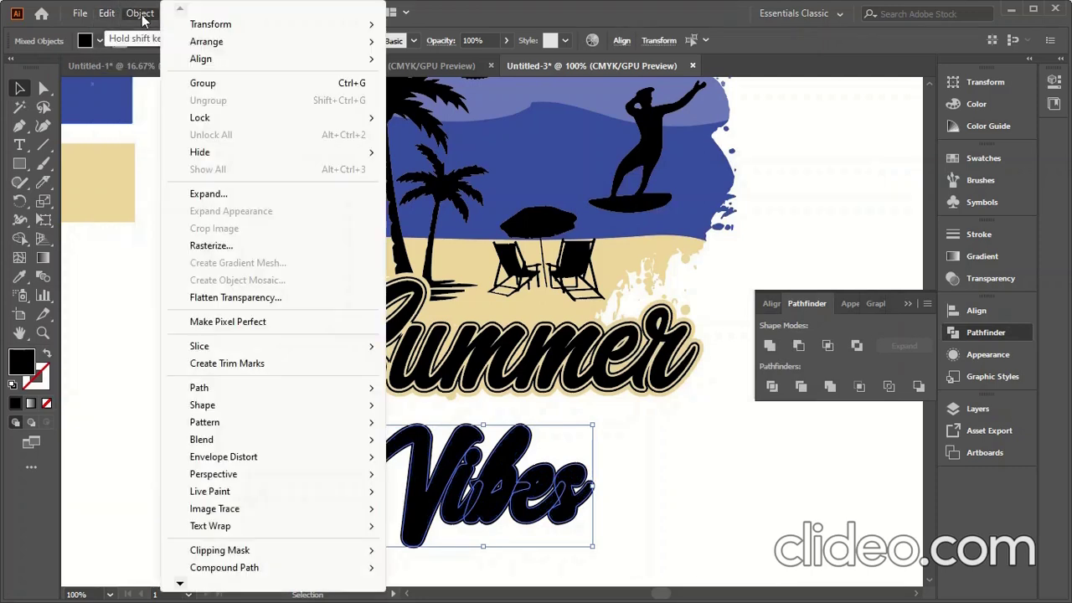
click(201, 84)
click(106, 13)
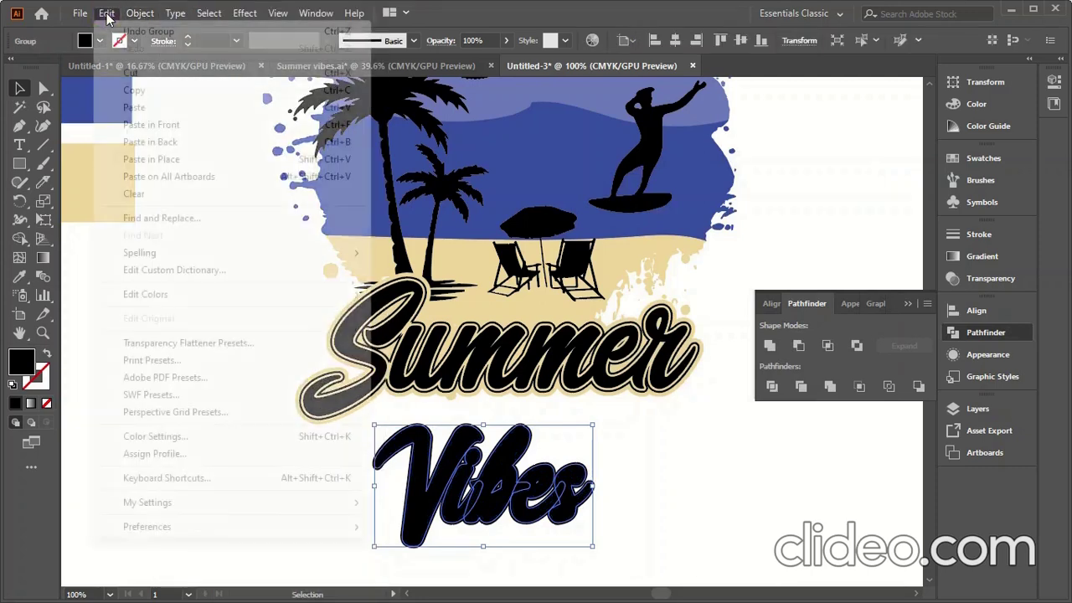
click(137, 90)
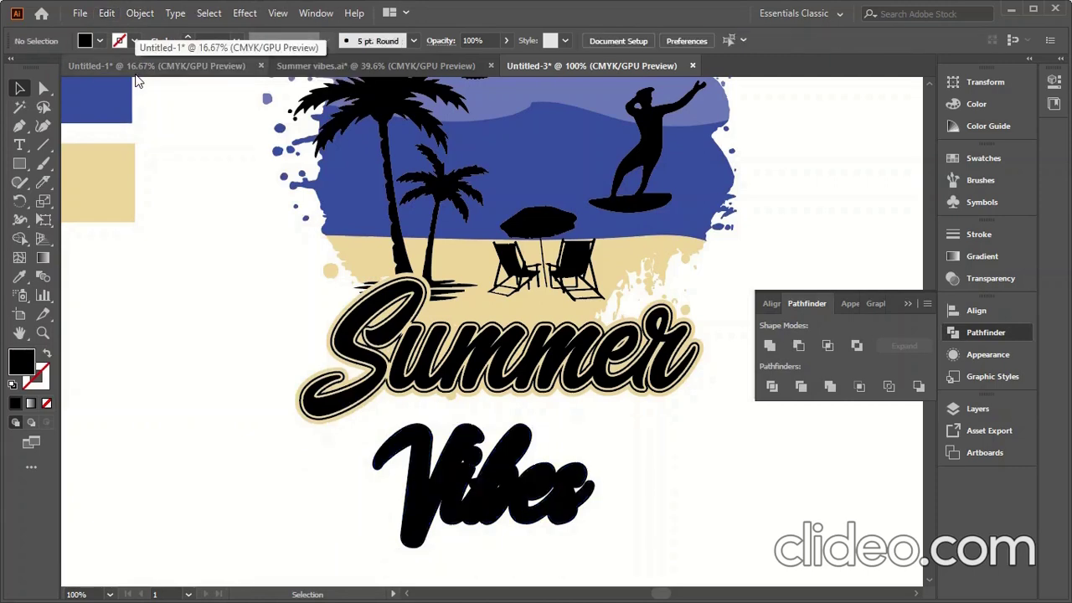
click(569, 519)
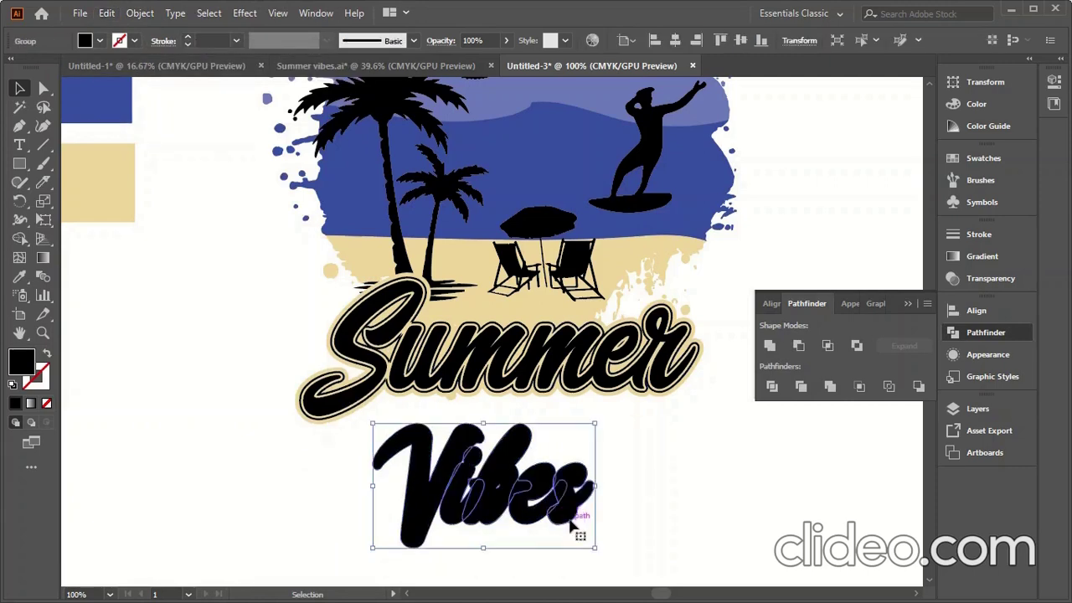
click(106, 13)
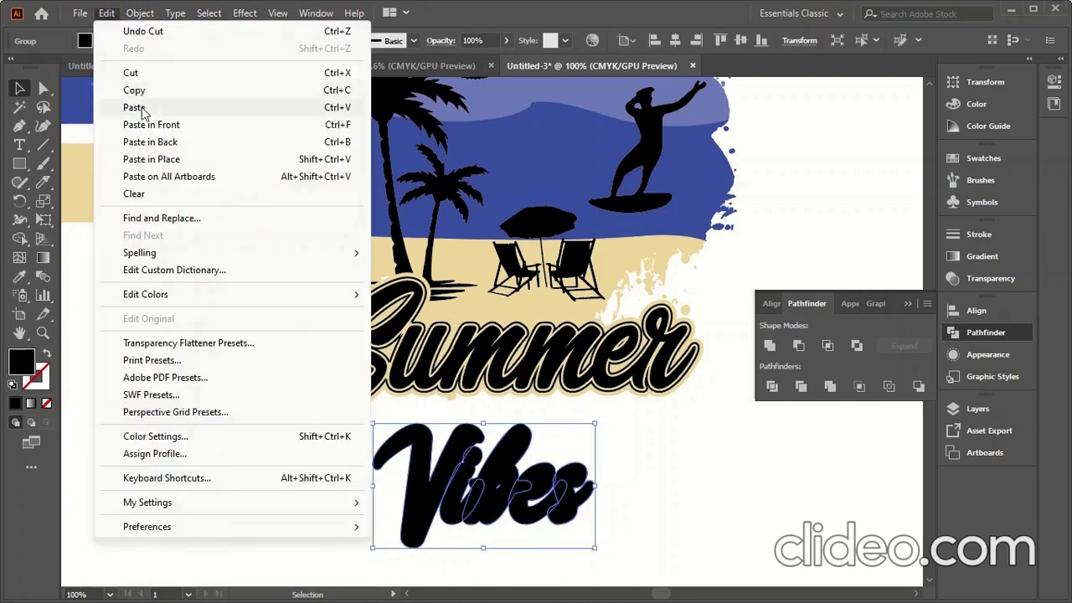
click(142, 125)
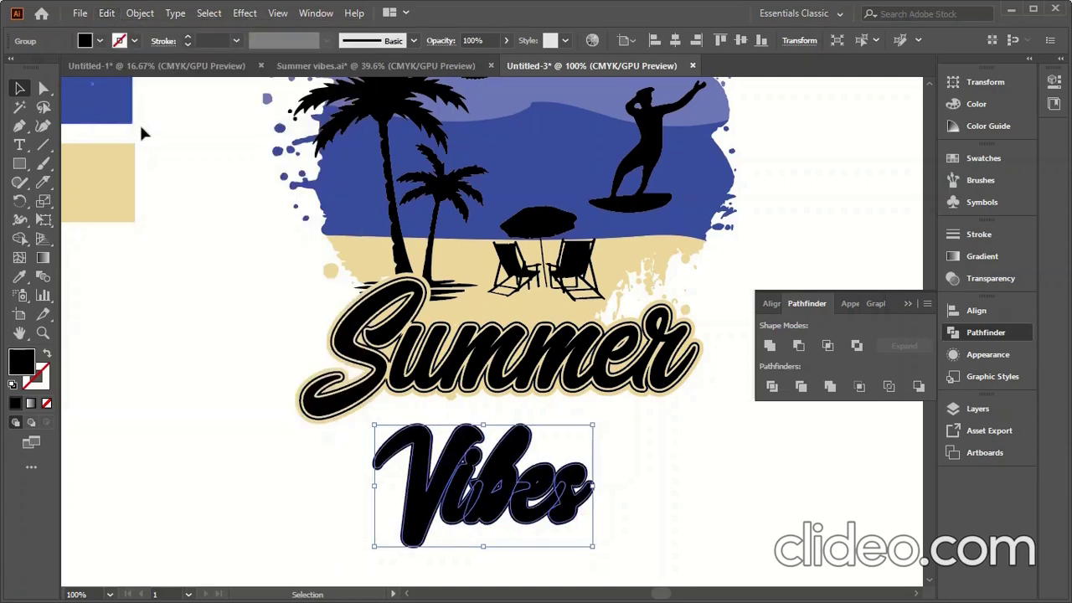
scroll(586, 544, up, 3)
Step: Combine the Vibes letters and outline into one compound path
click(575, 535)
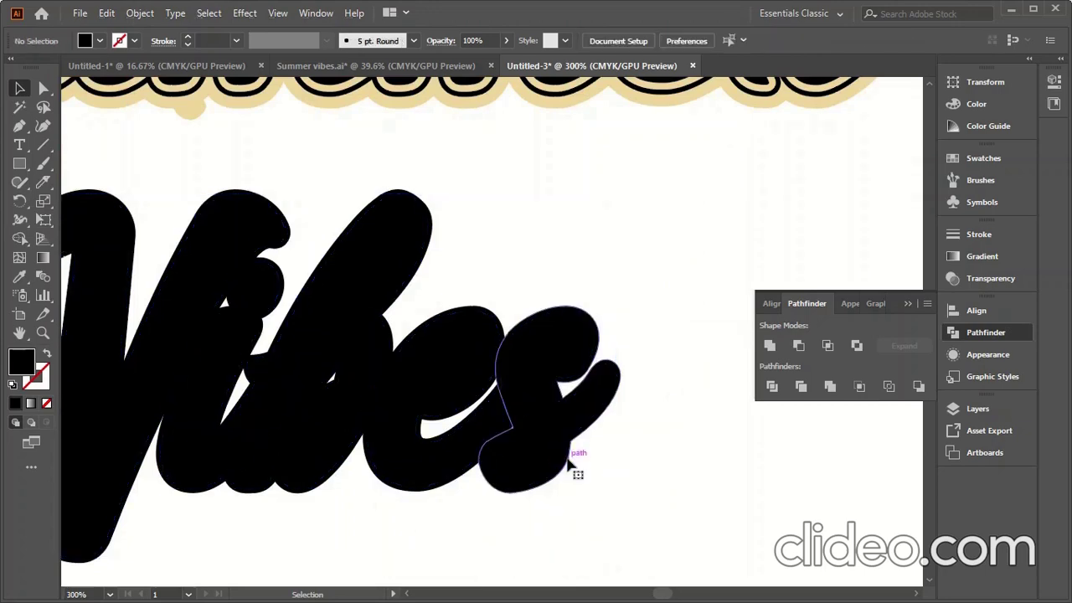
click(568, 467)
click(564, 459)
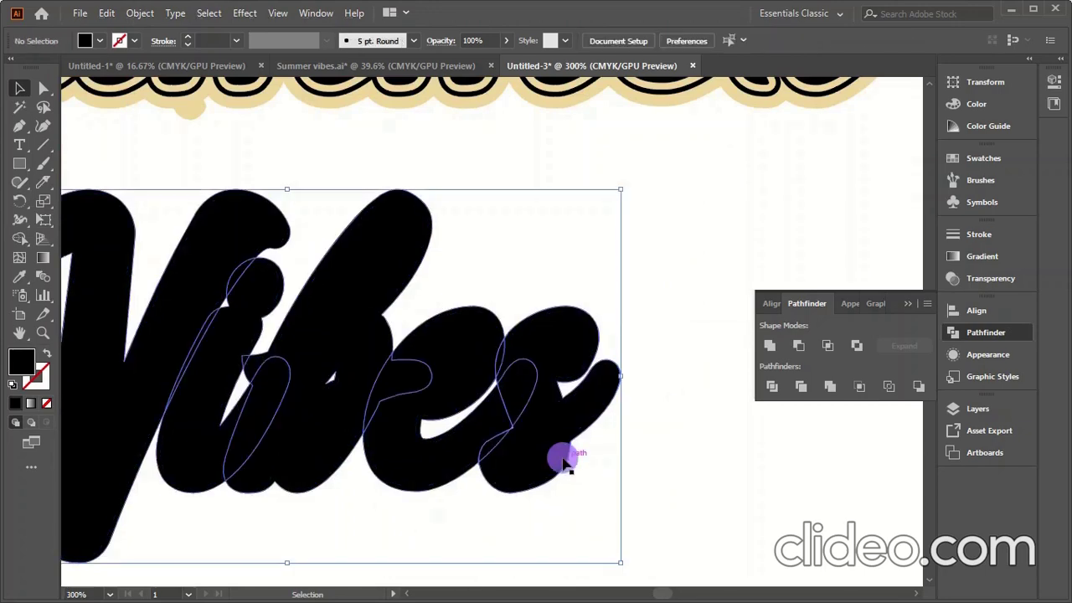
click(568, 467)
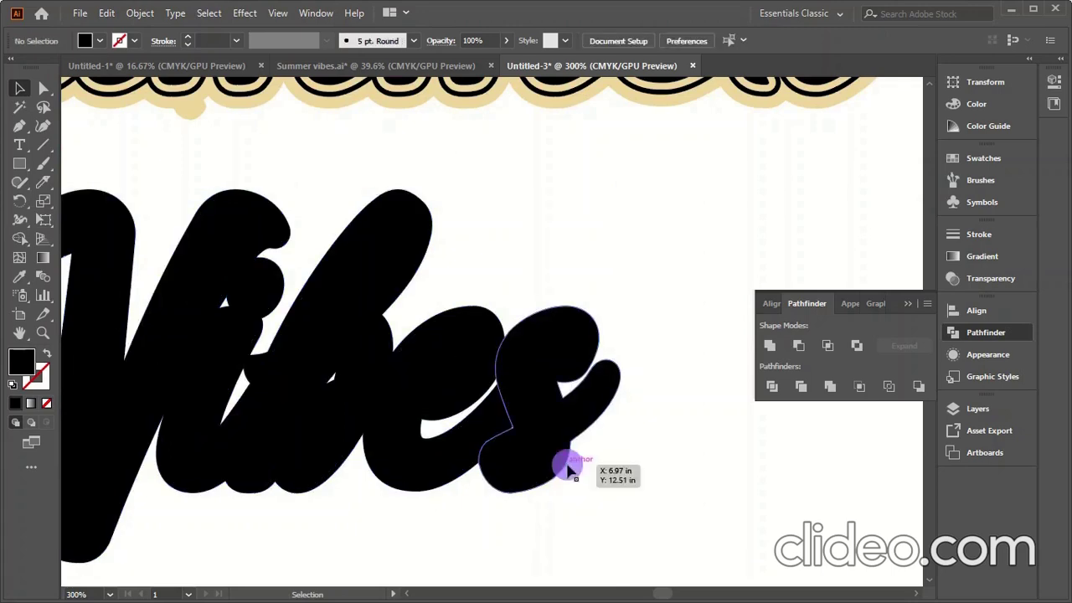
click(568, 471)
click(140, 13)
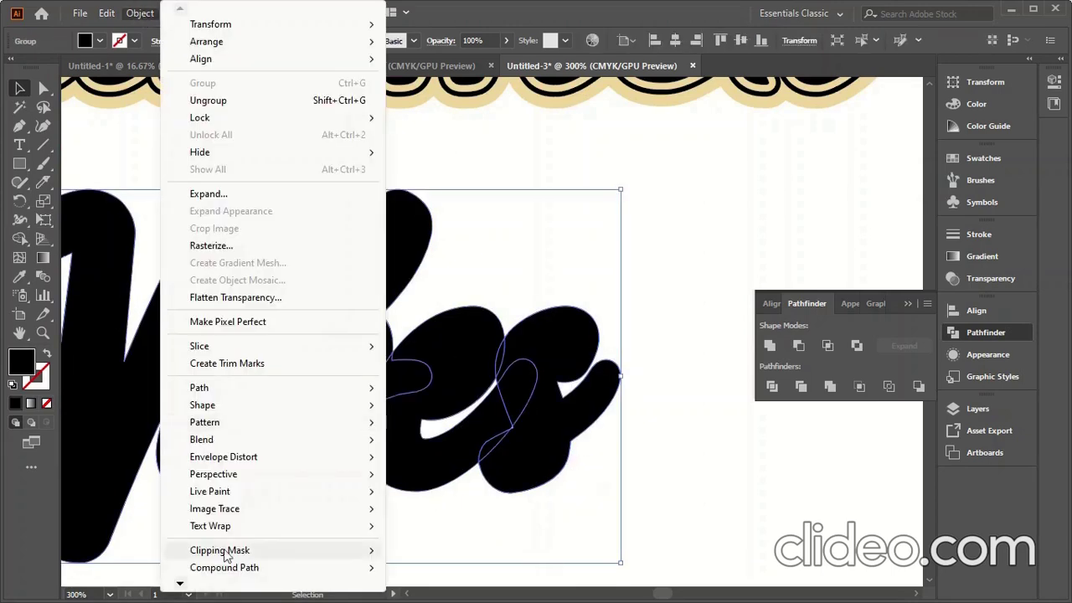
mouse_move(225, 567)
click(409, 566)
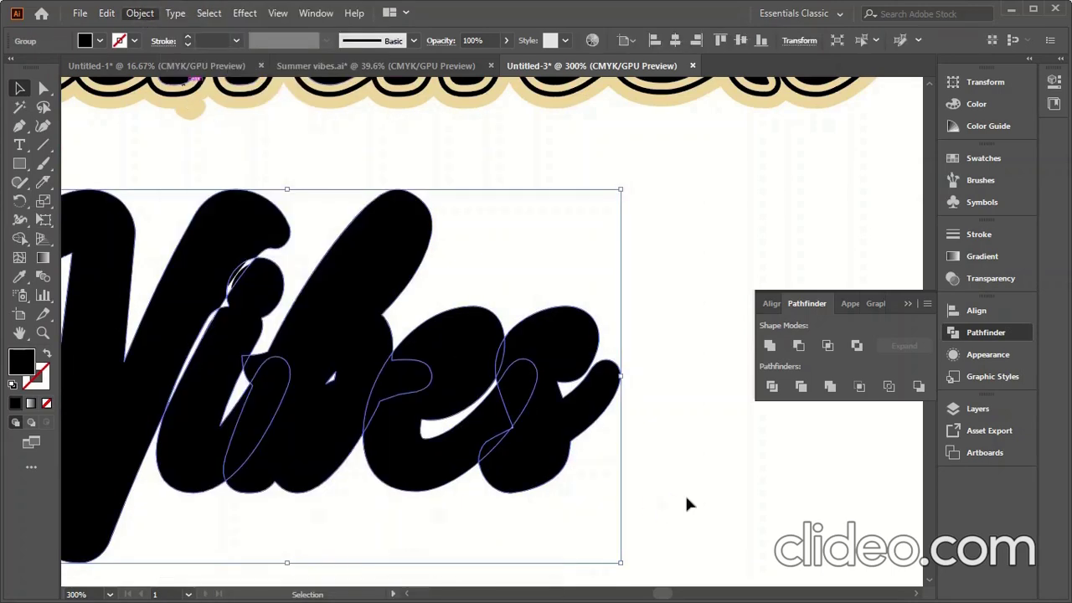
click(686, 503)
click(573, 448)
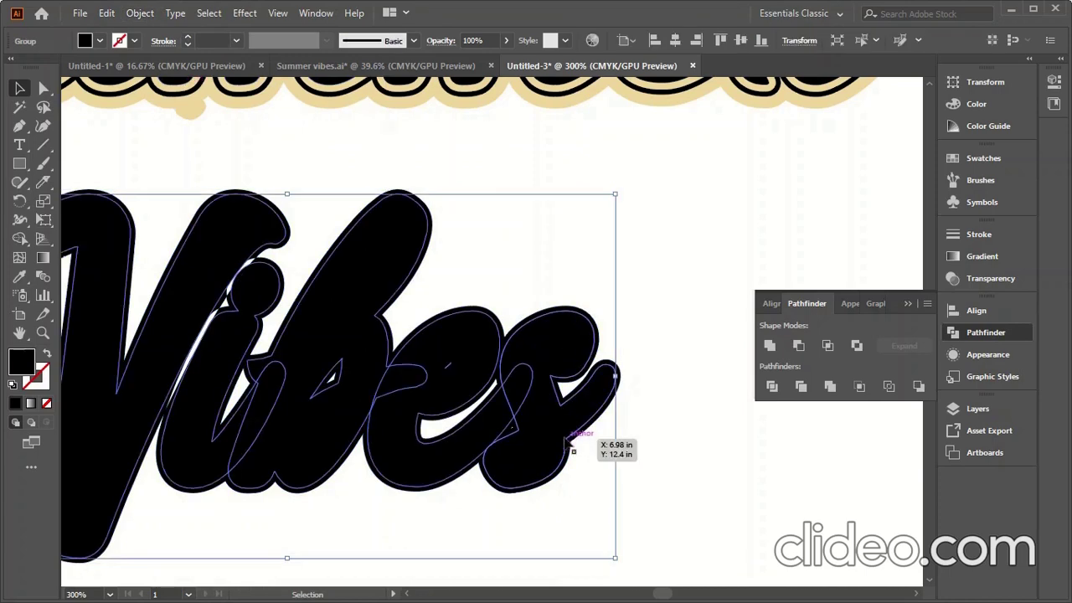
click(139, 12)
mouse_move(224, 568)
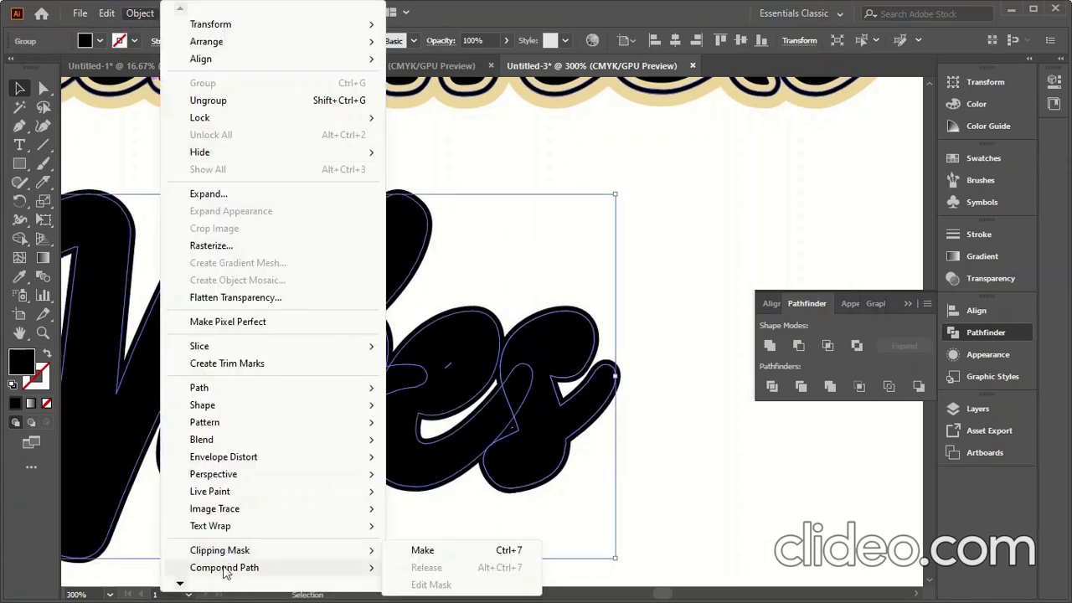
click(422, 566)
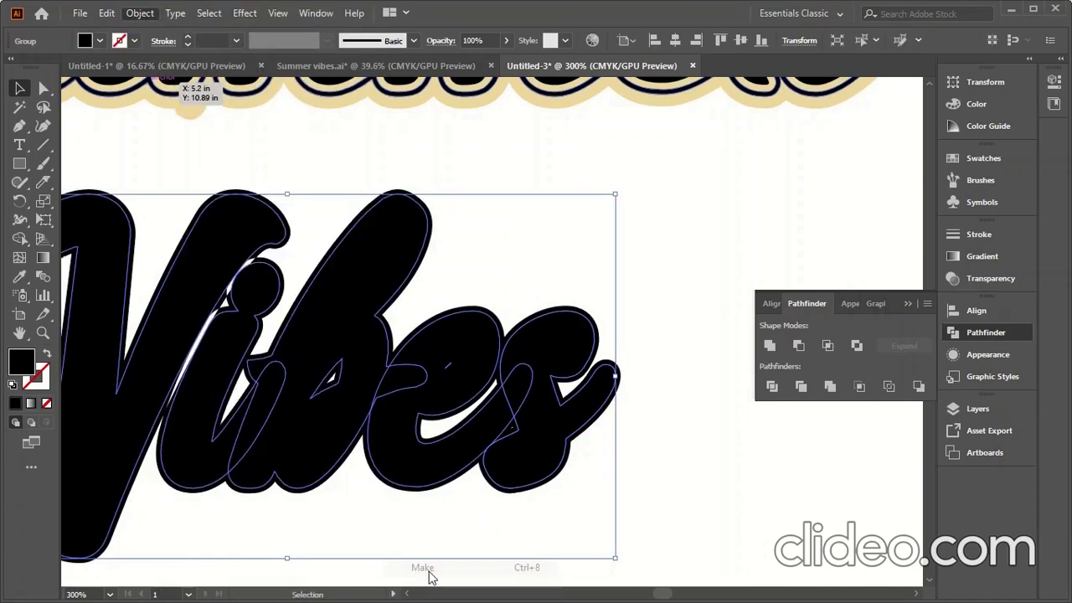
Step: Apply Pathfinder Minus Front to cut a white gap between Vibes and its outline
click(687, 453)
click(605, 411)
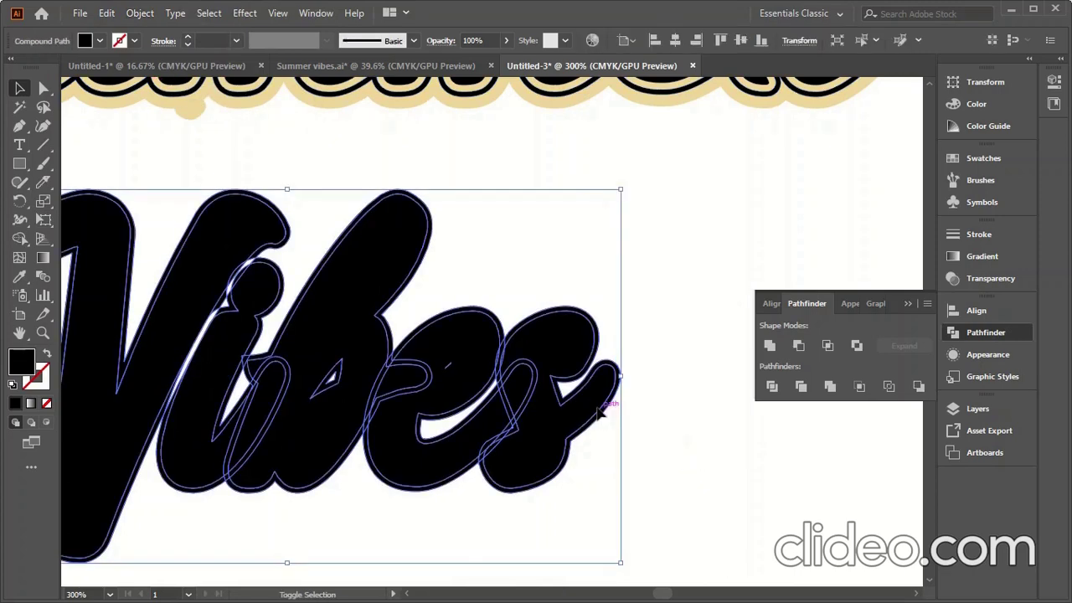
click(798, 346)
click(677, 368)
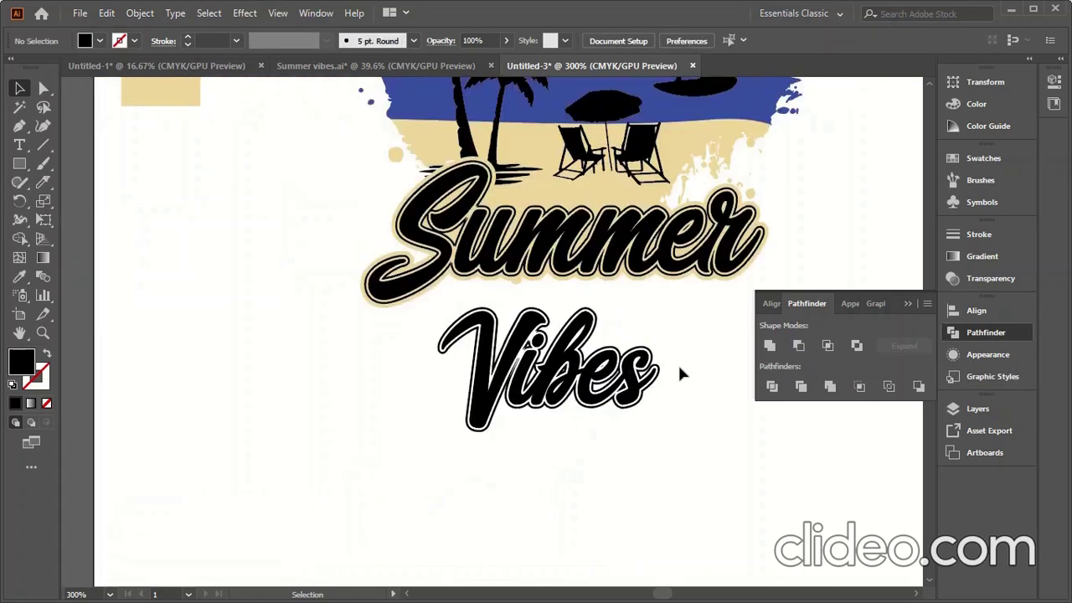
click(559, 376)
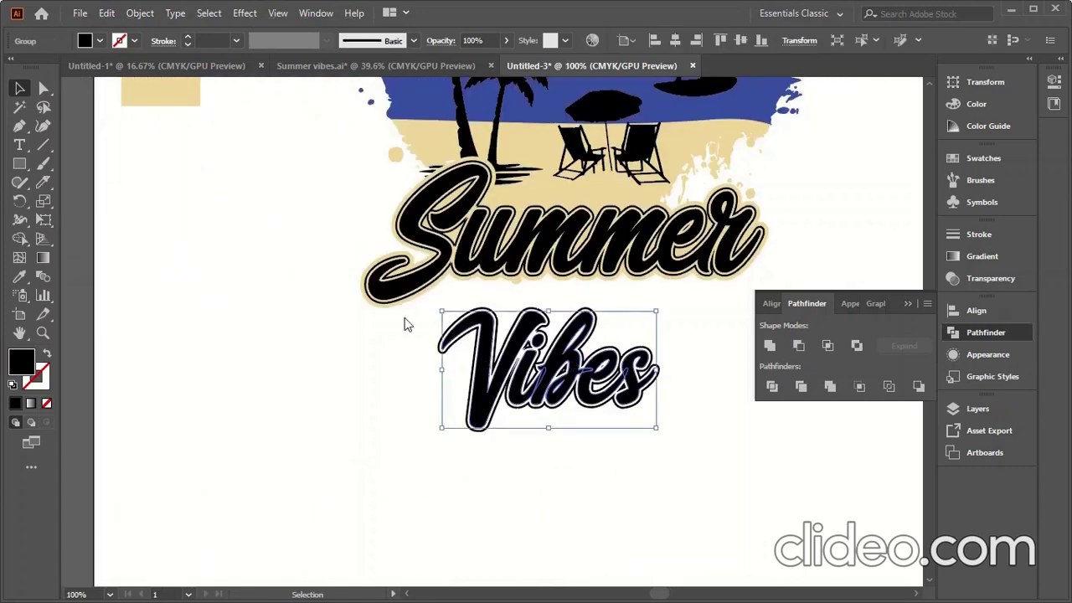
Step: Apply a 0.1 in offset path to the Vibes lettering
click(142, 13)
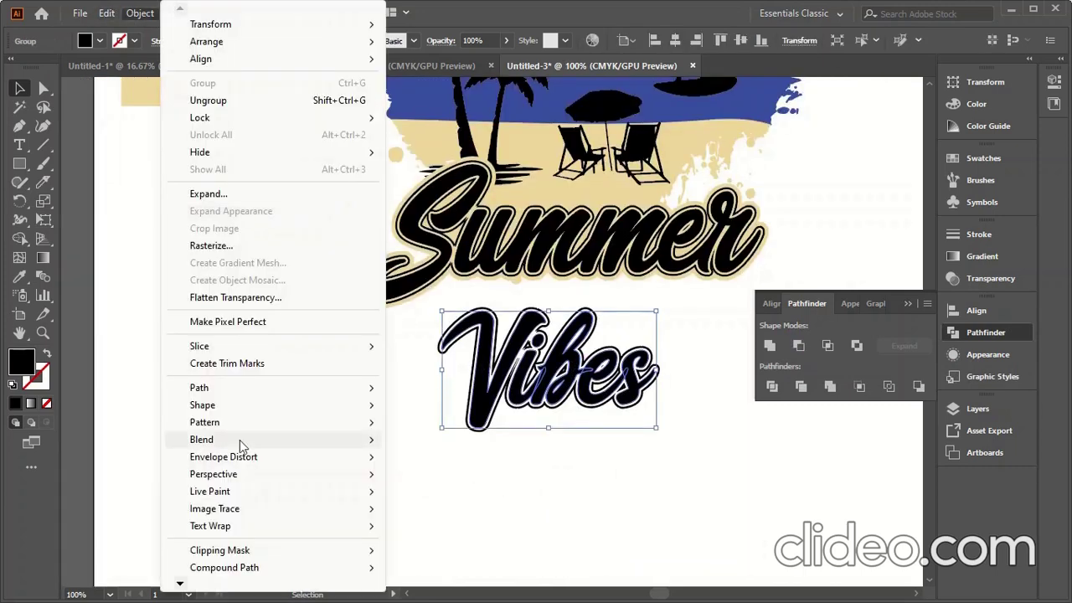
mouse_move(199, 387)
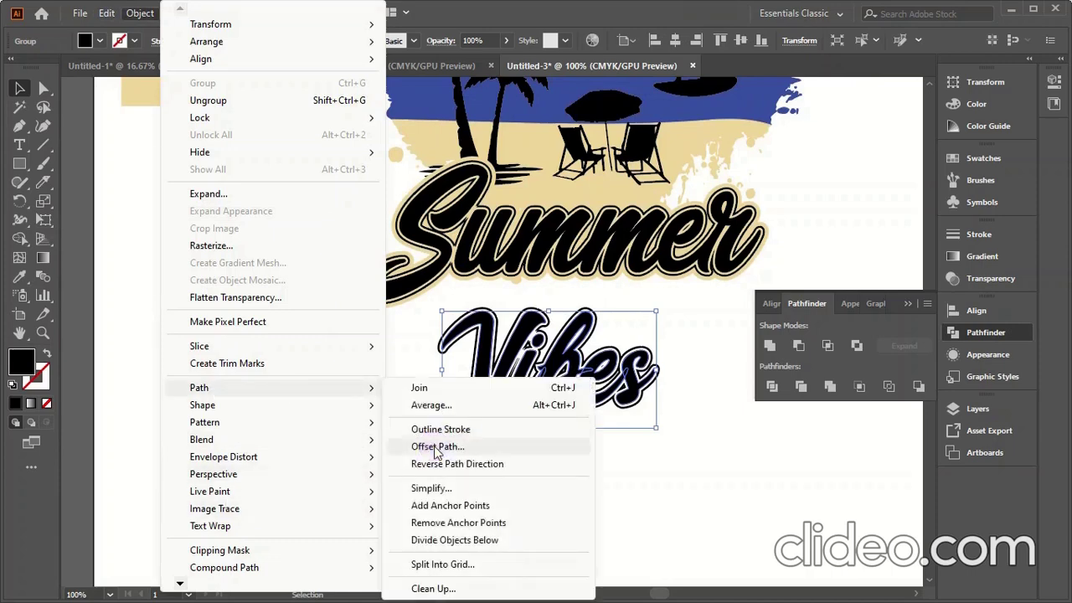
click(436, 448)
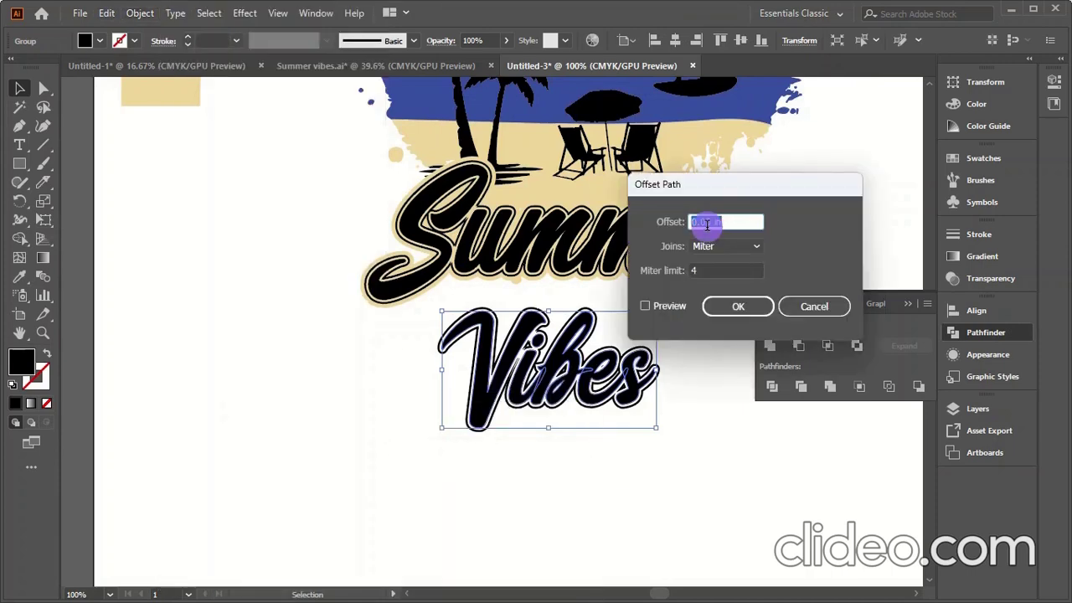
text(0.03 in)
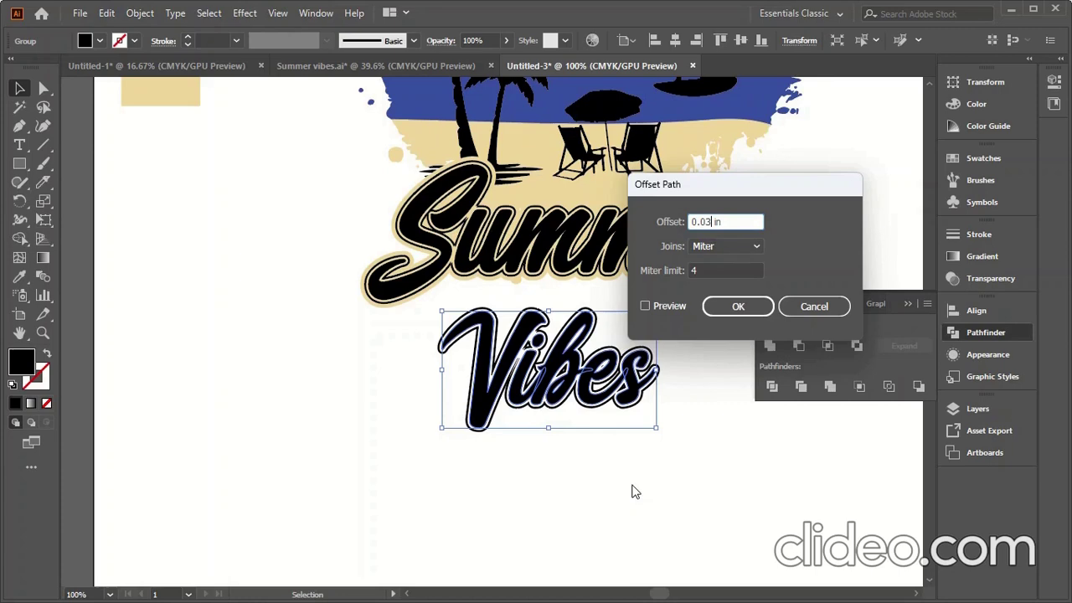
key(BackSpace)
key(BackSpace)
text(1)
click(667, 306)
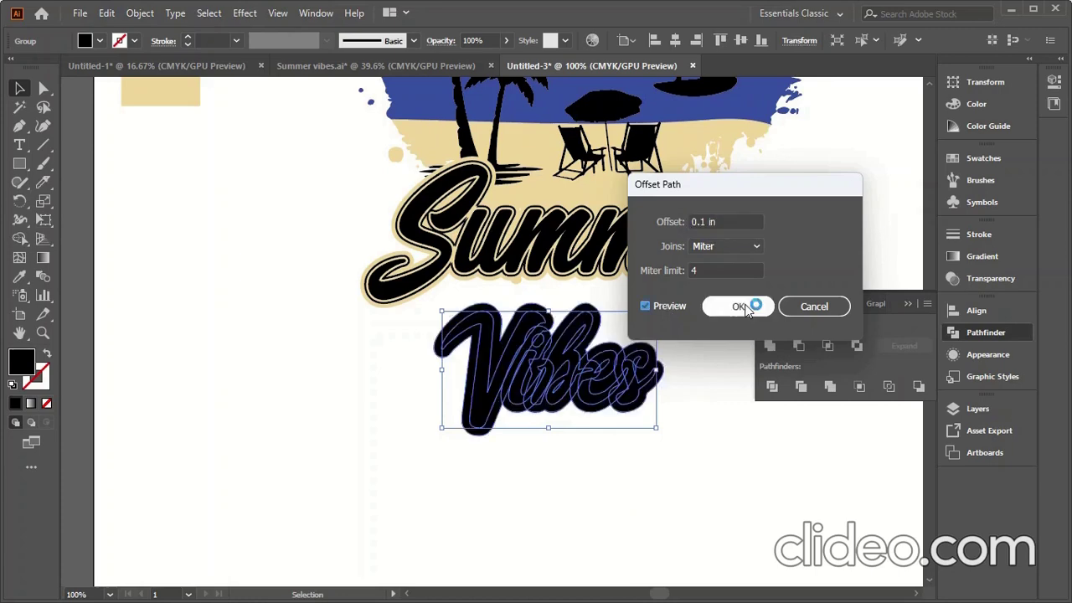
click(741, 306)
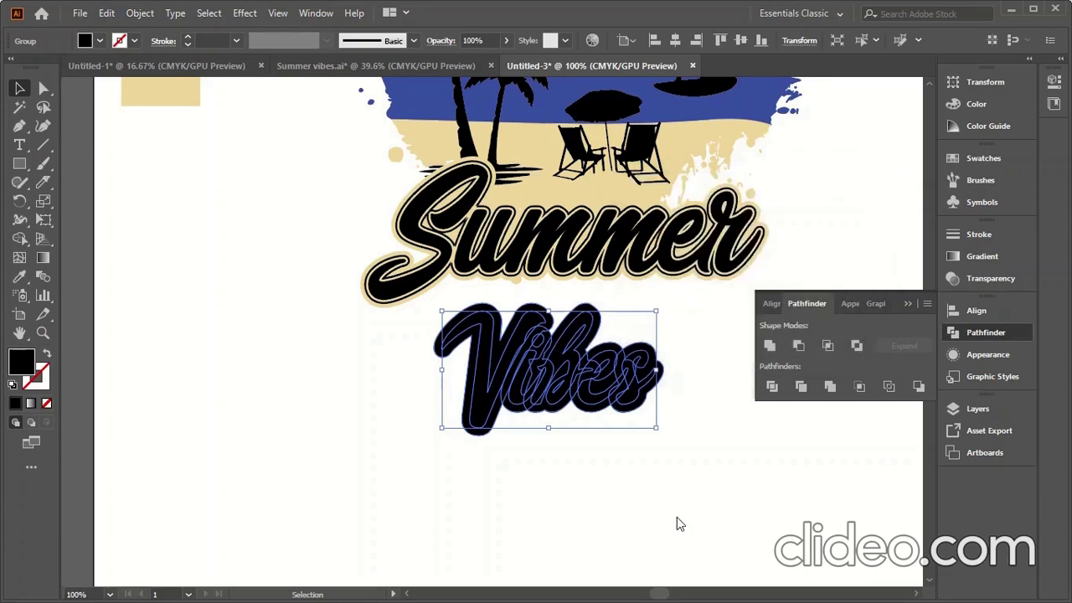
Step: Group the 0.1 in offset silhouette and paste it behind the Vibes lettering
click(139, 13)
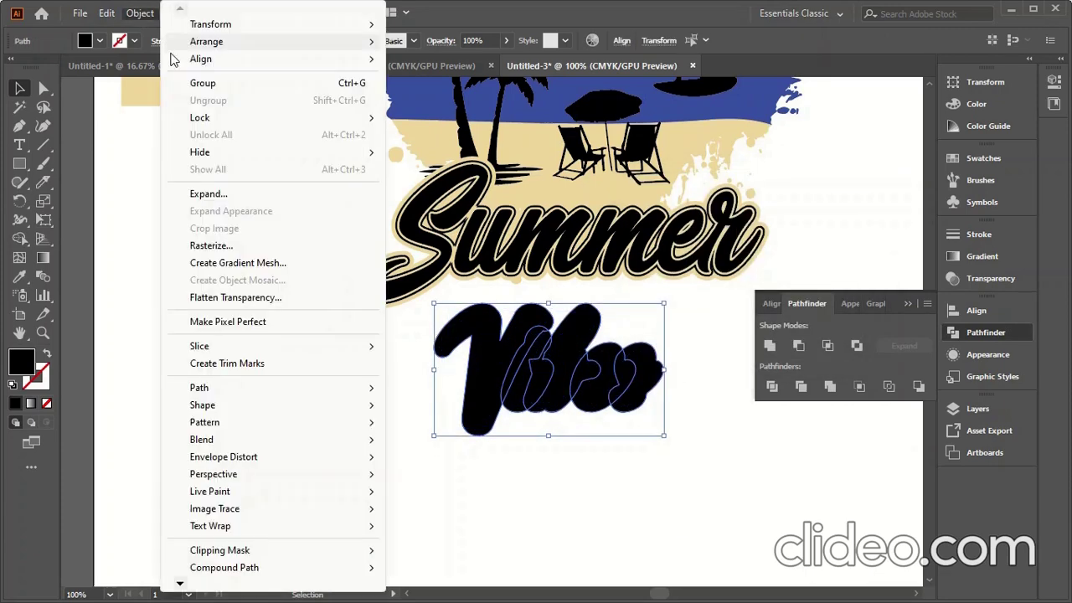
click(203, 84)
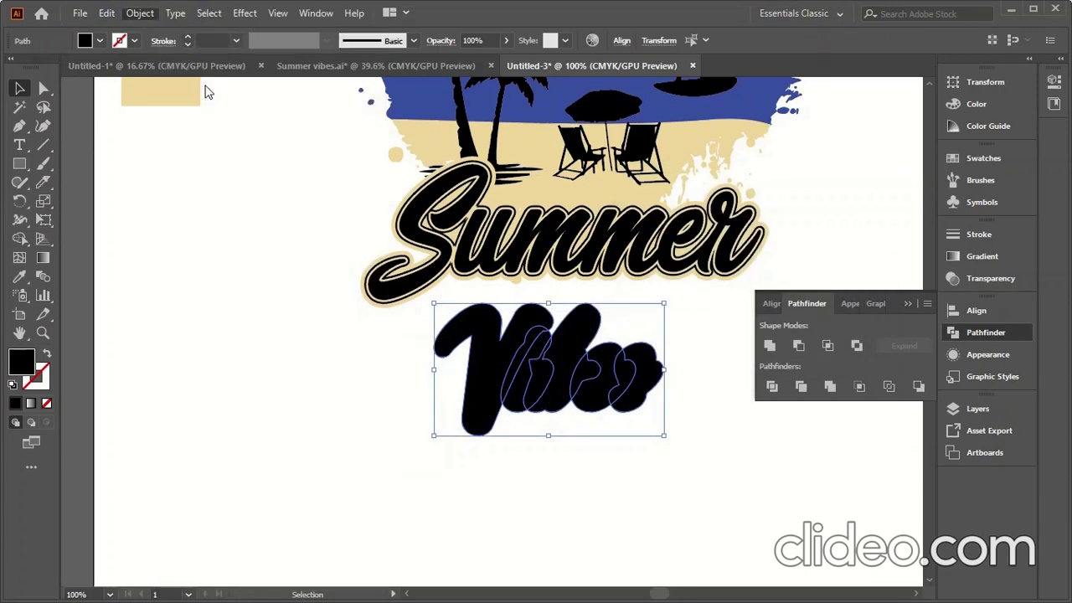
click(106, 13)
click(139, 84)
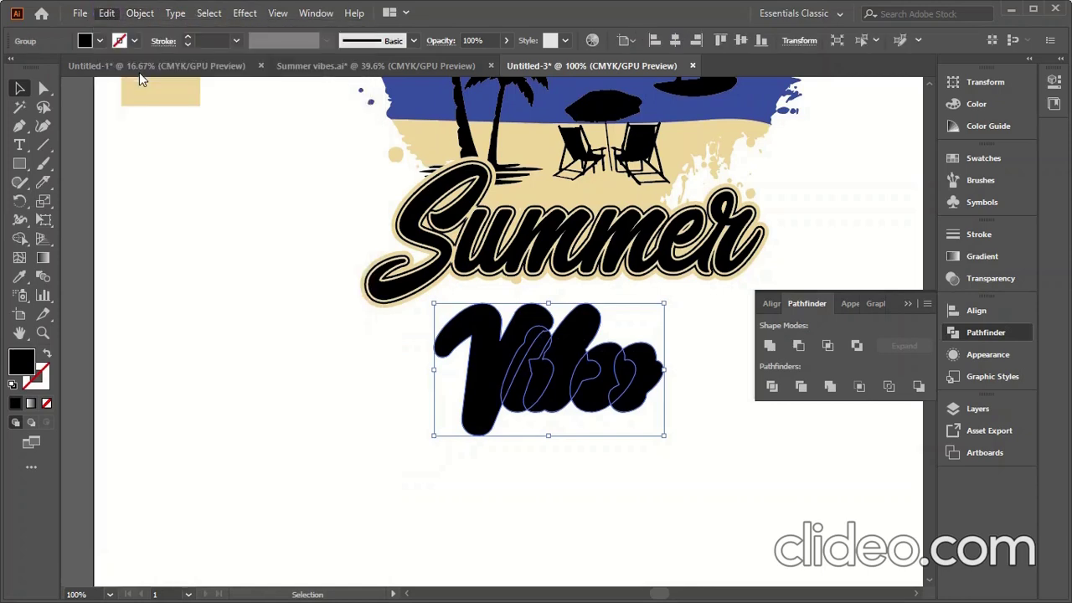
click(106, 13)
click(148, 144)
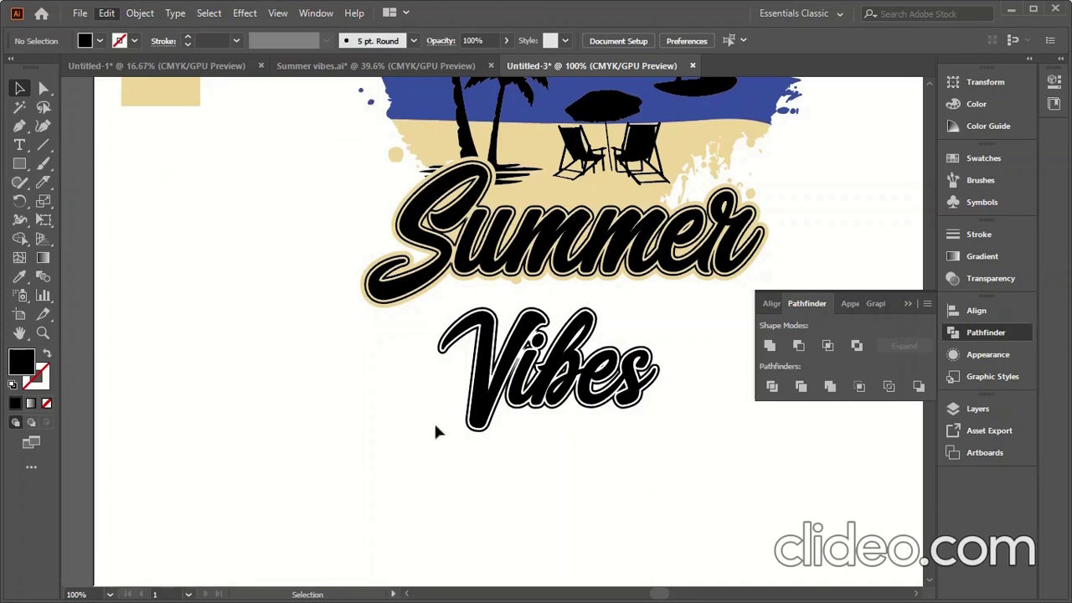
Step: Color the Vibes silhouette with the beige sampled from Summer's outline
key(i)
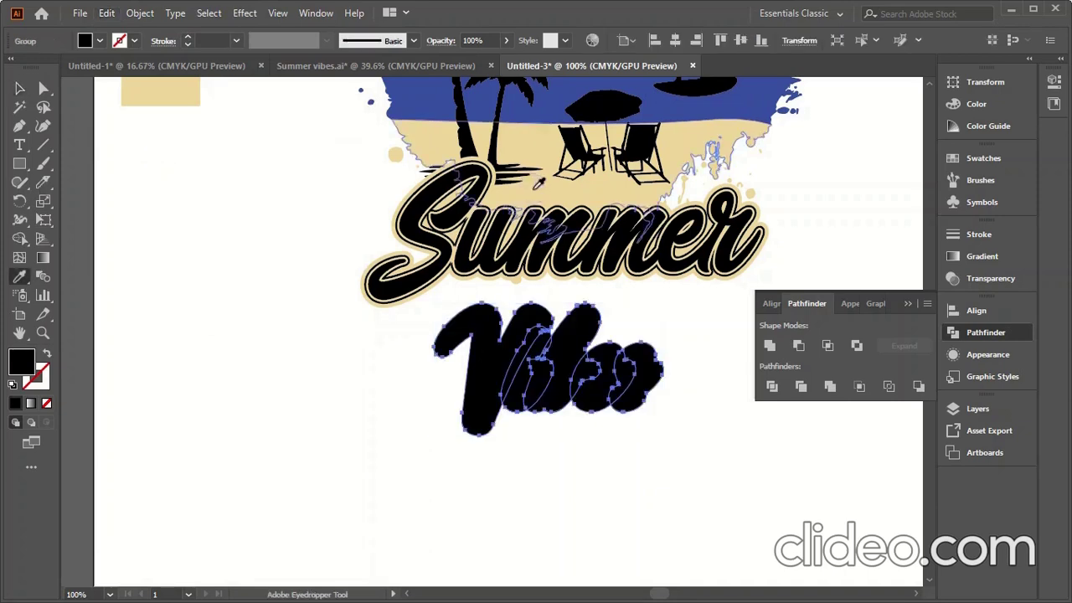
click(536, 184)
key(v)
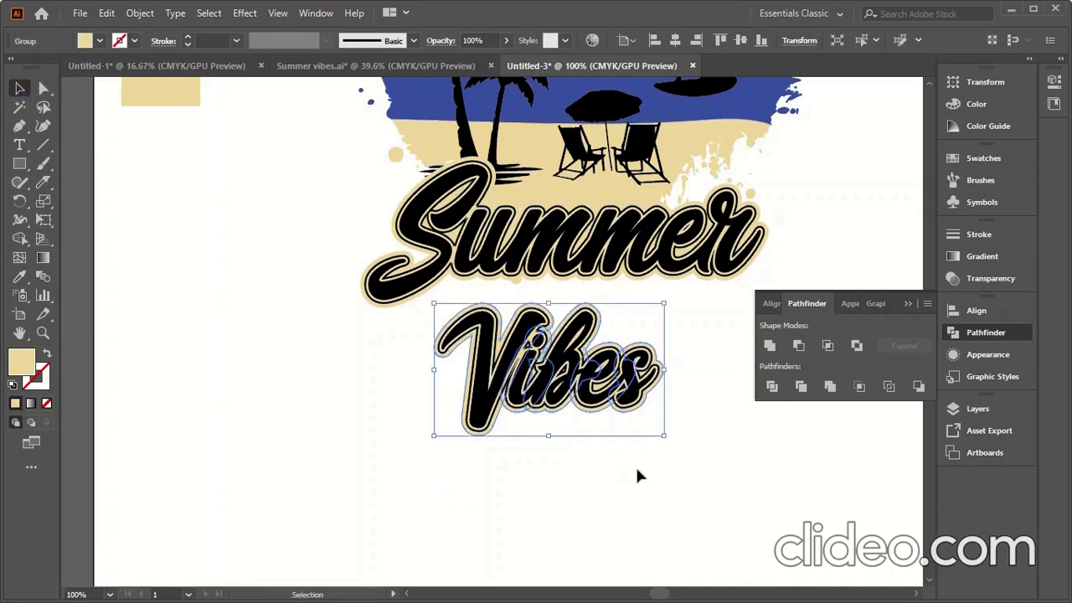
click(637, 476)
drag(545, 364, 556, 308)
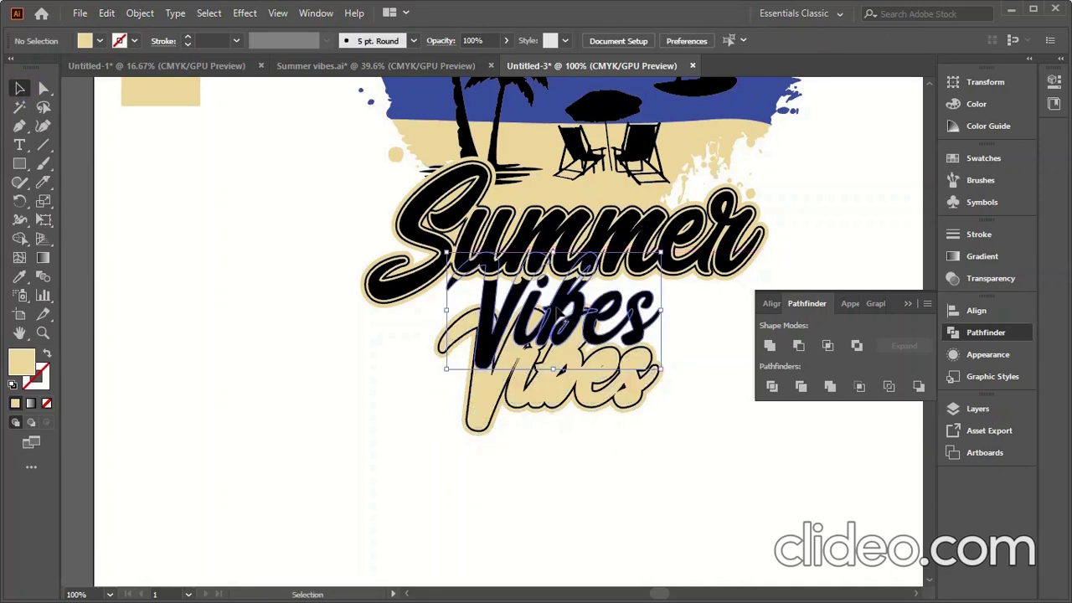
click(685, 437)
key(ctrl+z)
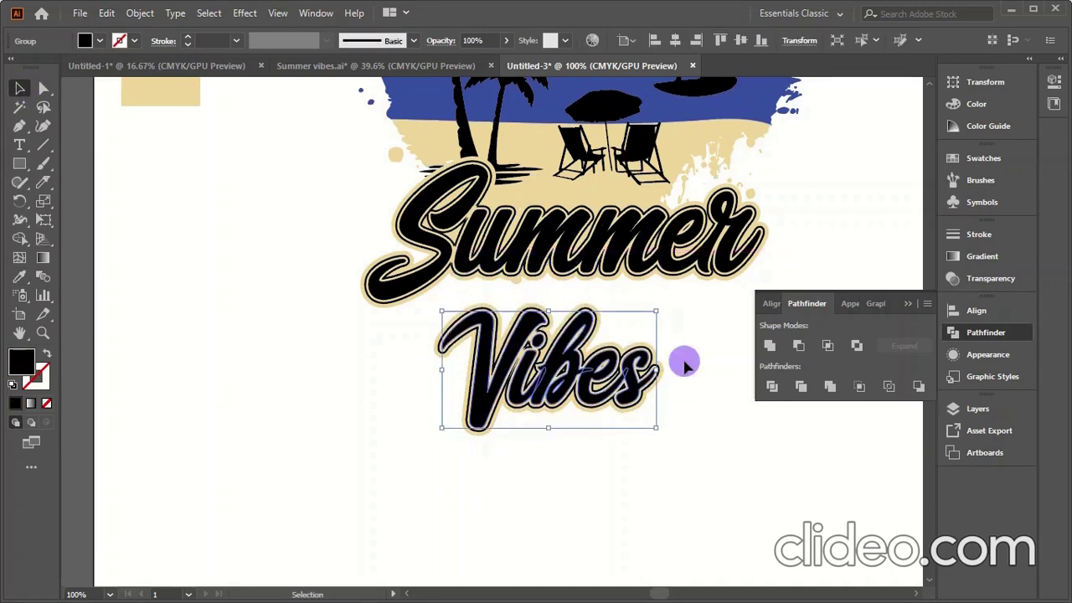
Step: Group the black and beige Vibes layers and move them up just under Summer
drag(689, 346, 461, 410)
right_click(555, 258)
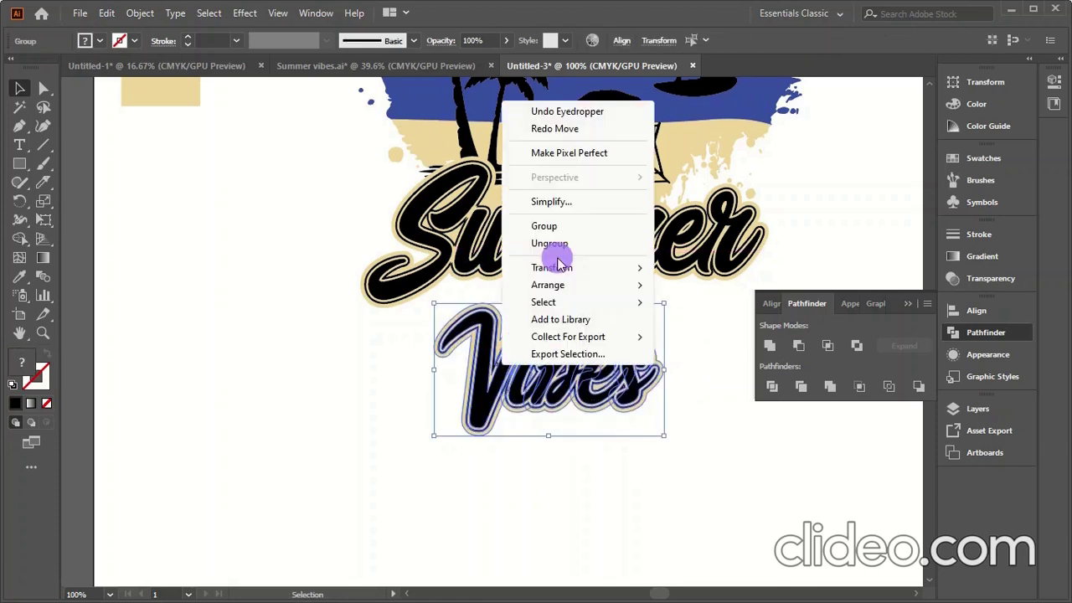
click(550, 222)
click(686, 458)
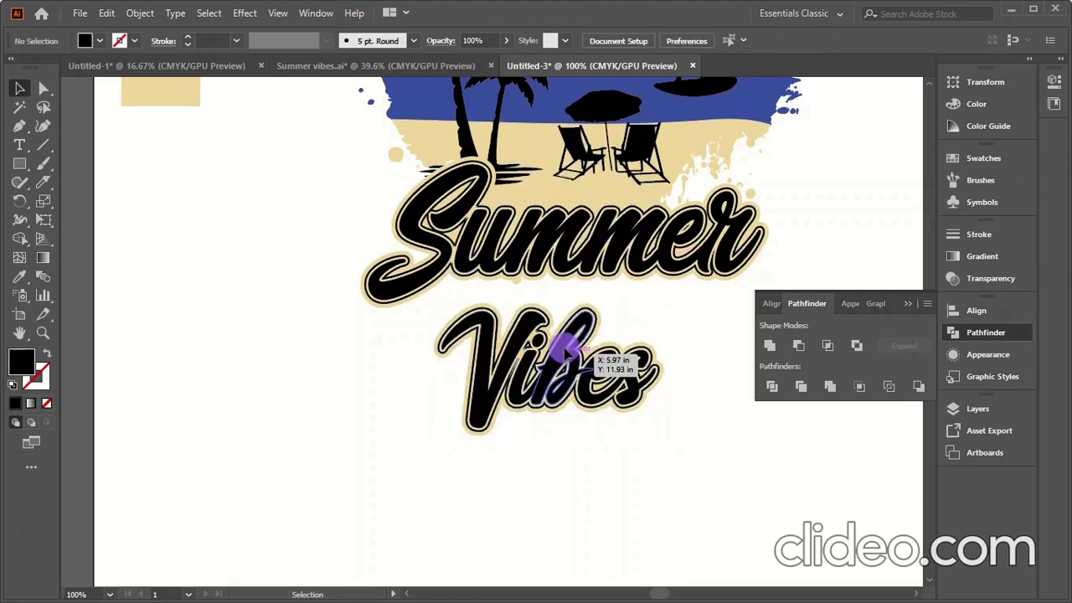
drag(552, 356, 584, 308)
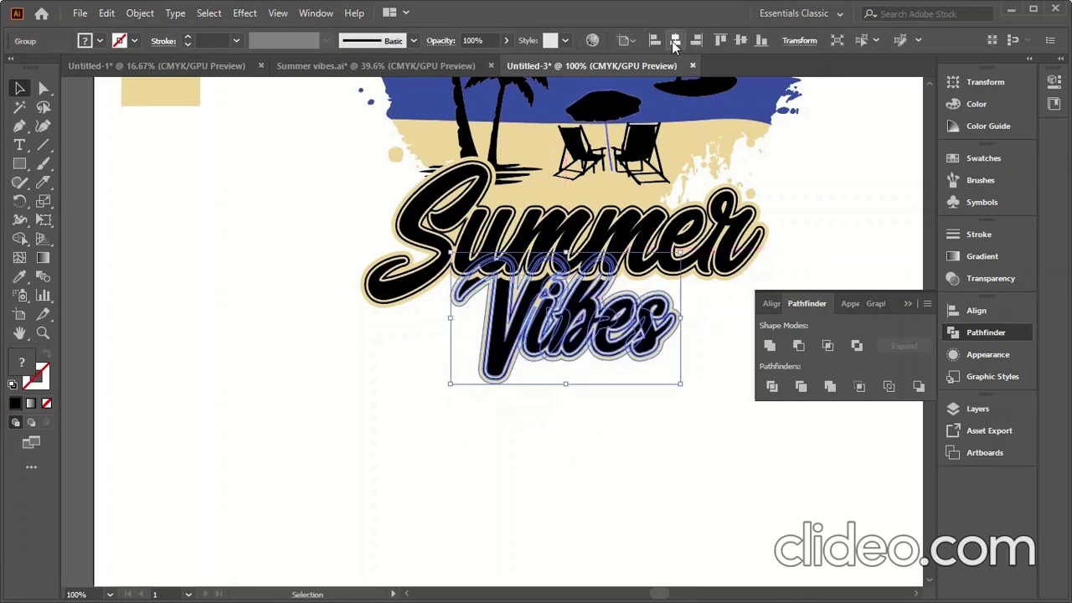
Step: Bring the Vibes group in front of Summer and zoom out to view the design
click(591, 461)
click(569, 376)
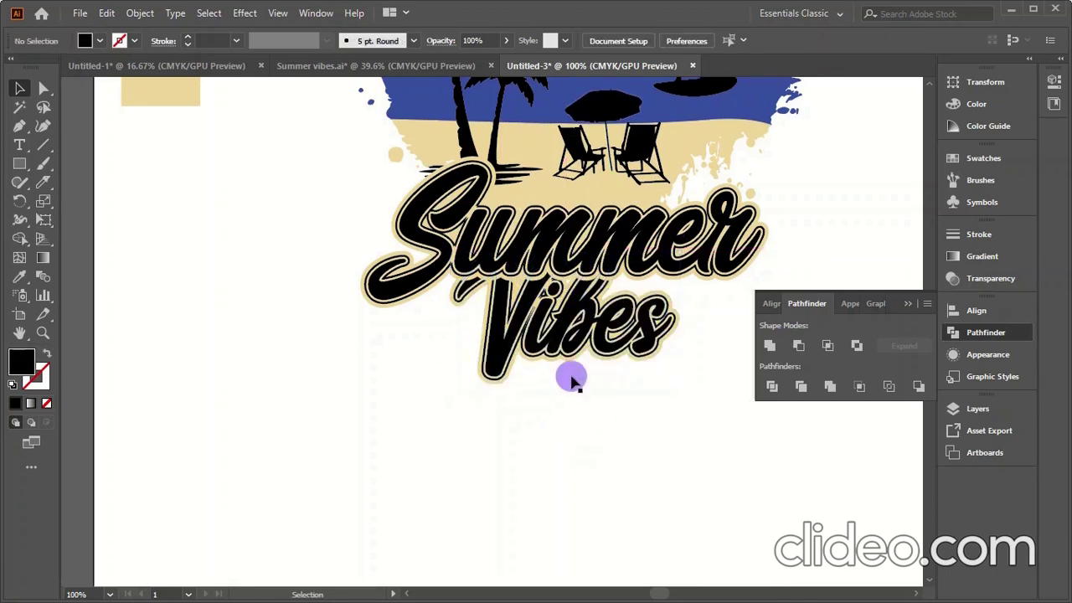
right_click(560, 326)
click(765, 241)
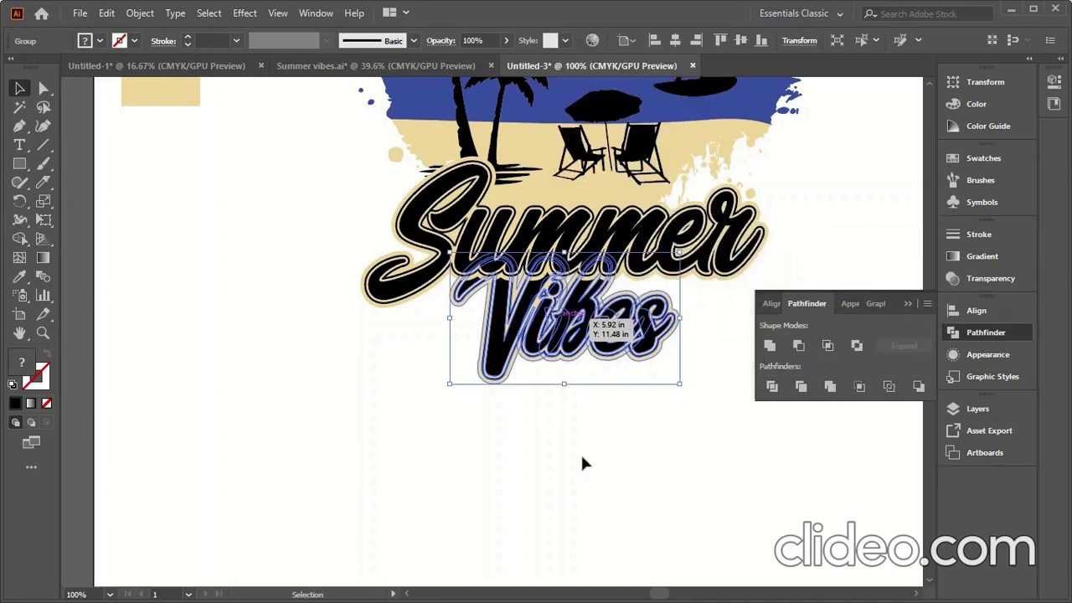
click(572, 449)
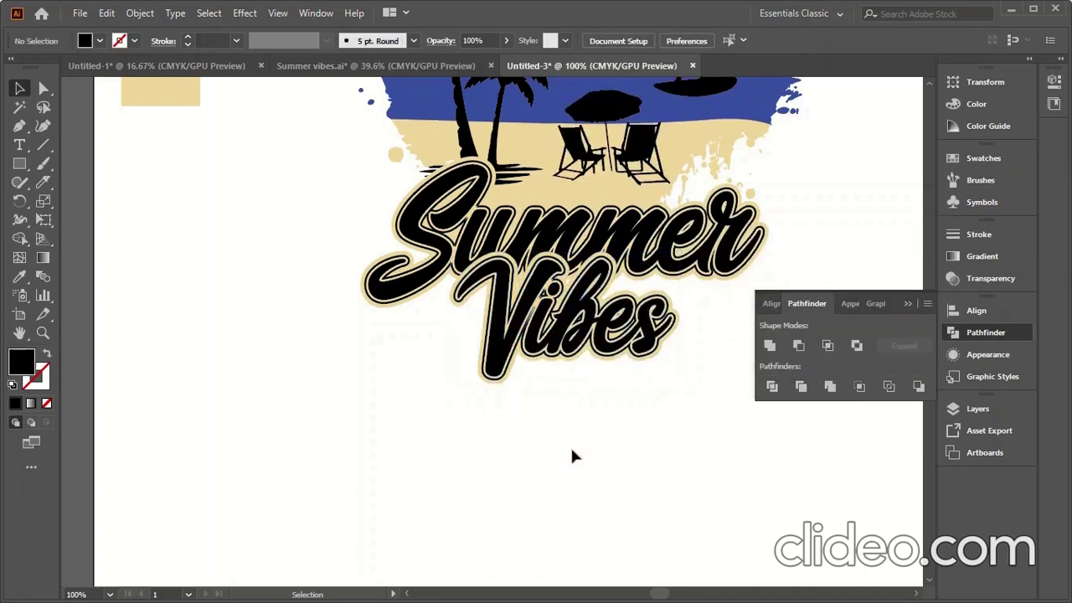
scroll(519, 440, down, 1)
scroll(418, 436, down, 1)
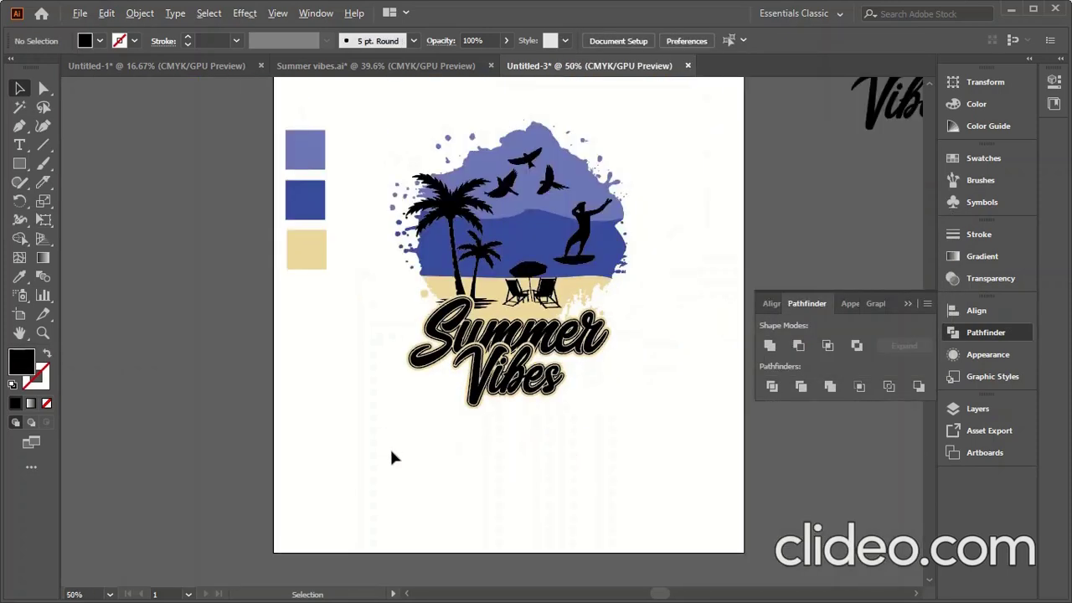
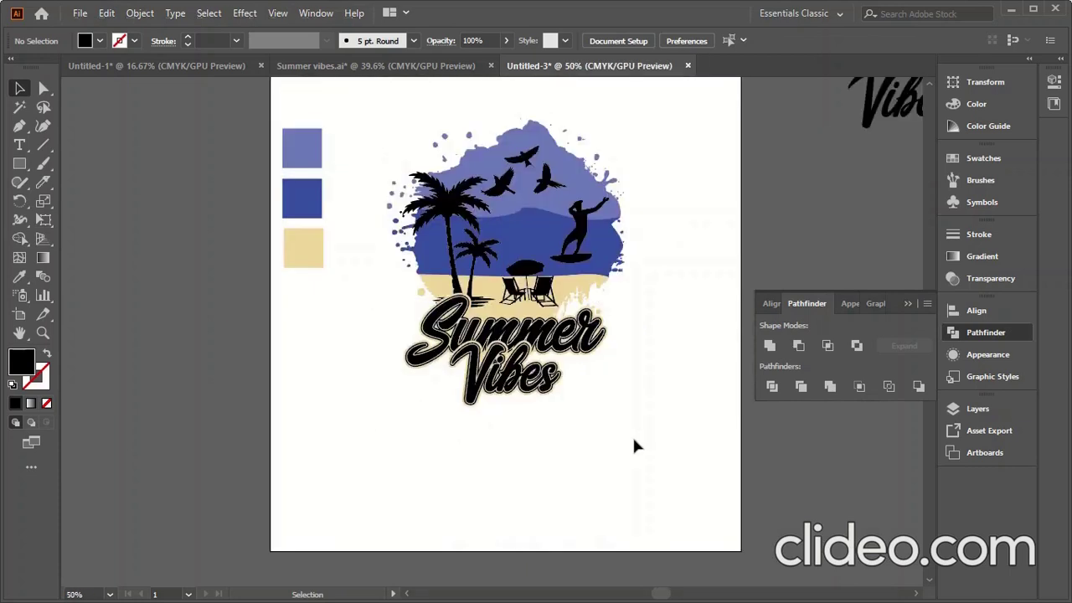
Step: Move the Summer and Vibes lettering down off the beach-scene artwork
mouse_move(624, 129)
mouse_down()
mouse_move(647, 155)
mouse_move(452, 281)
mouse_up()
drag(449, 279, 452, 281)
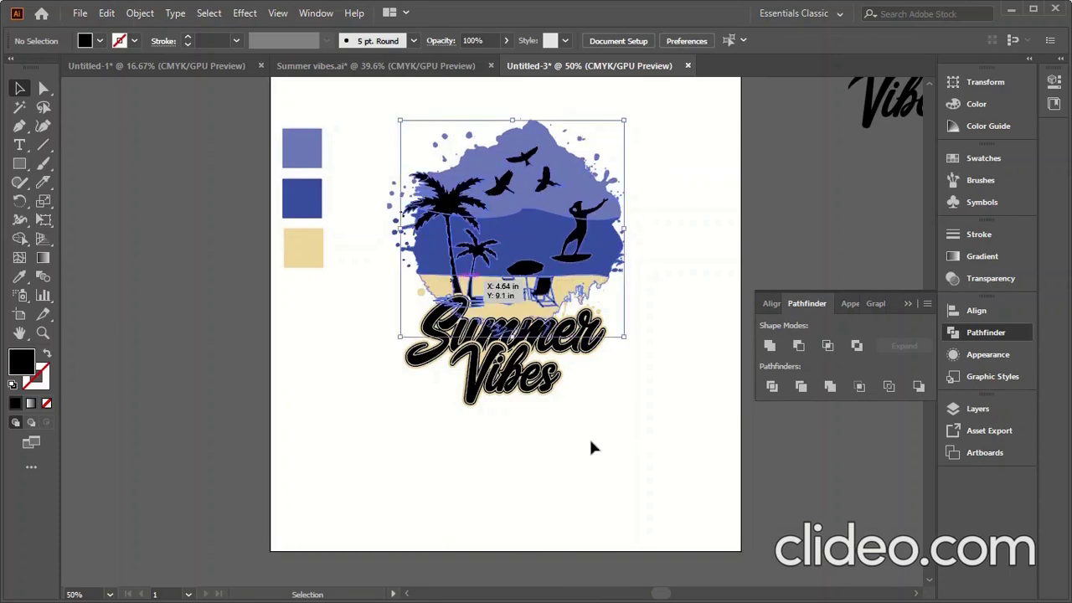
click(601, 445)
drag(500, 365, 508, 442)
drag(509, 335, 509, 422)
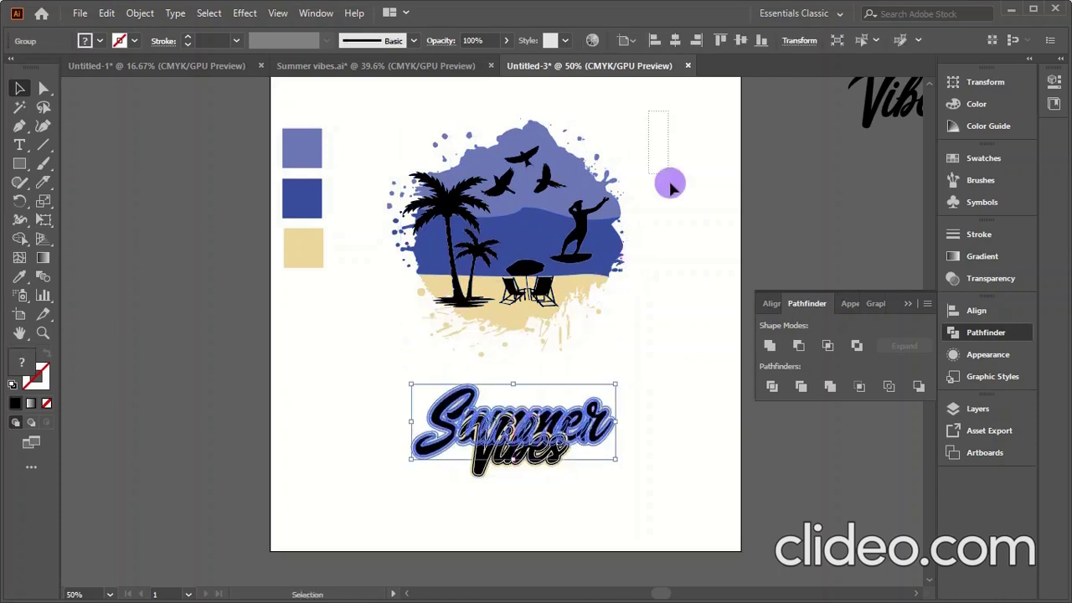
Step: Group all the beach-scene splash pieces into a single object
drag(670, 186, 377, 379)
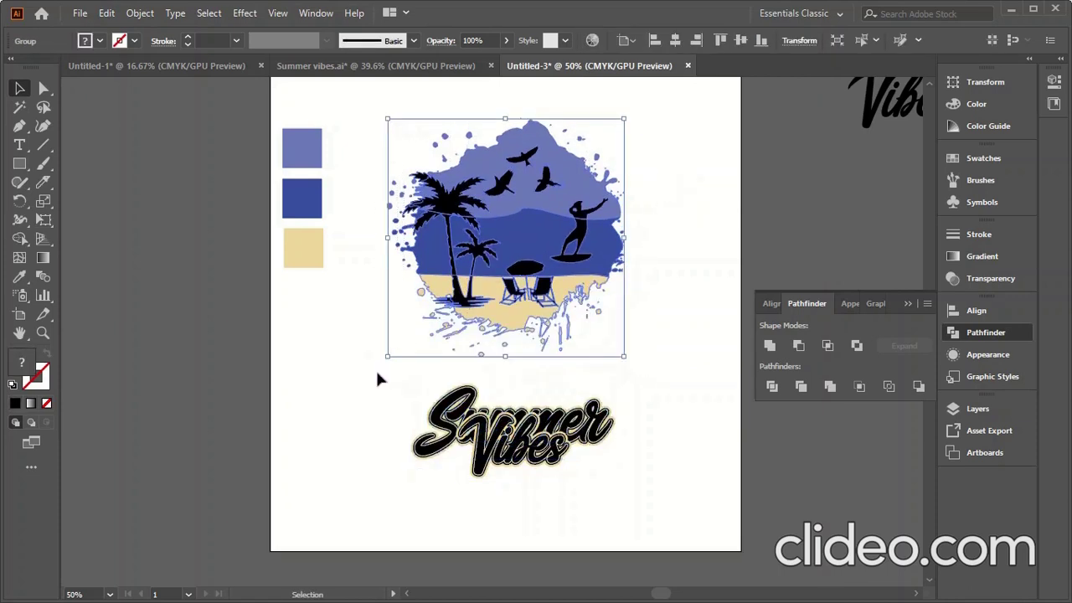
right_click(508, 243)
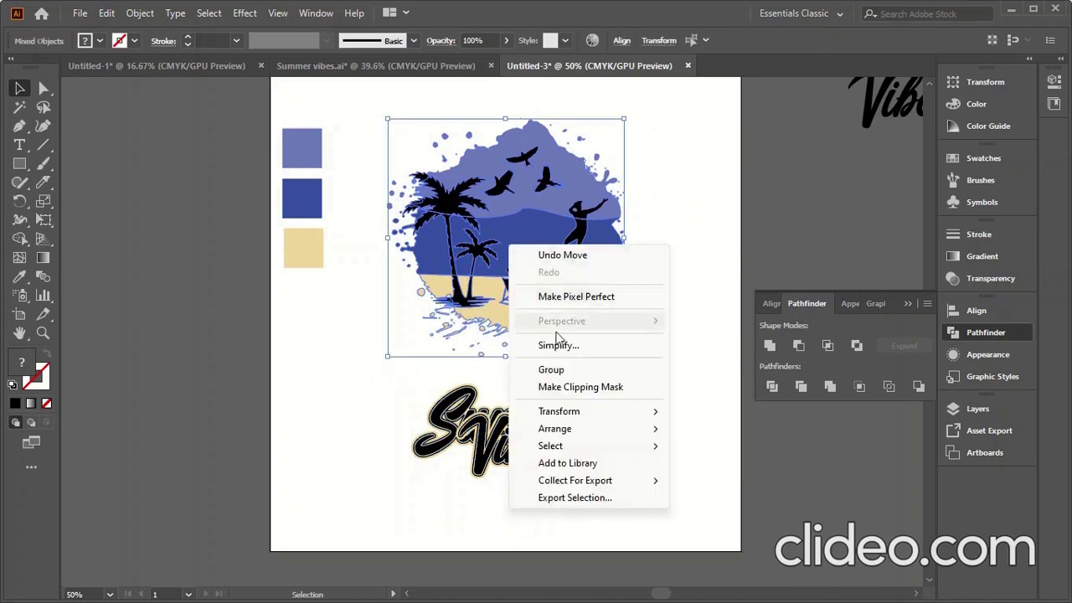
click(551, 369)
click(674, 358)
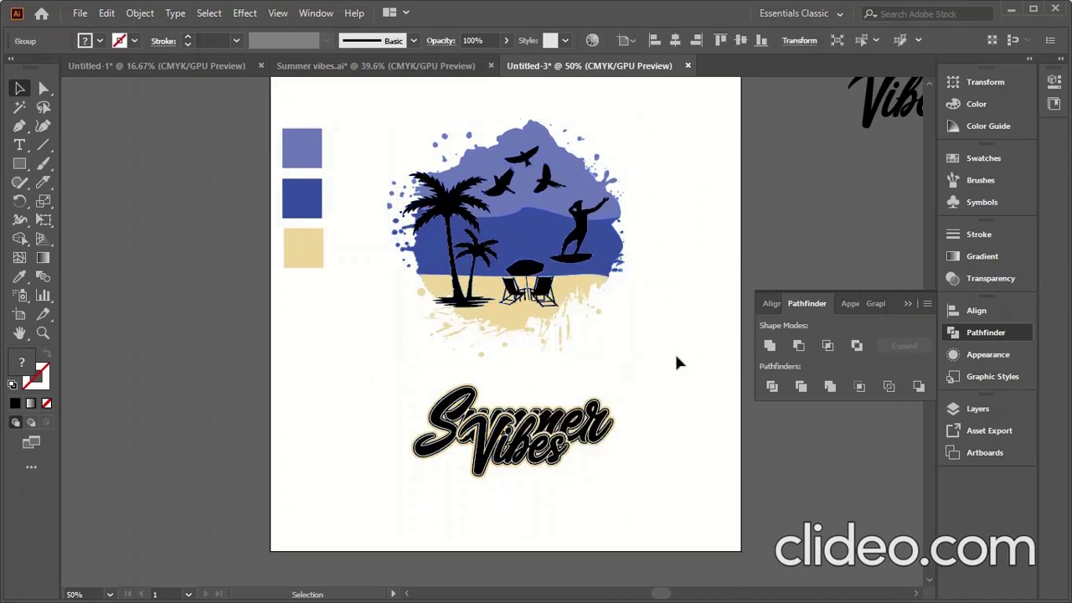
Step: Move Summer back over the sand and Vibes back beneath it, selecting Summer
drag(548, 415, 552, 335)
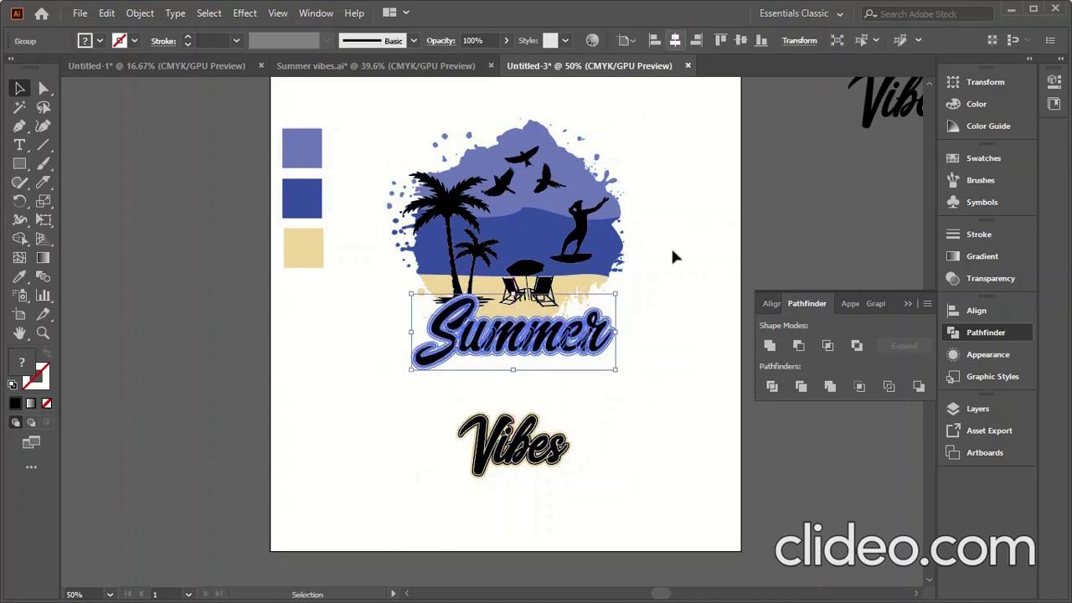
mouse_move(500, 445)
mouse_down()
mouse_move(500, 386)
mouse_move(557, 400)
mouse_up()
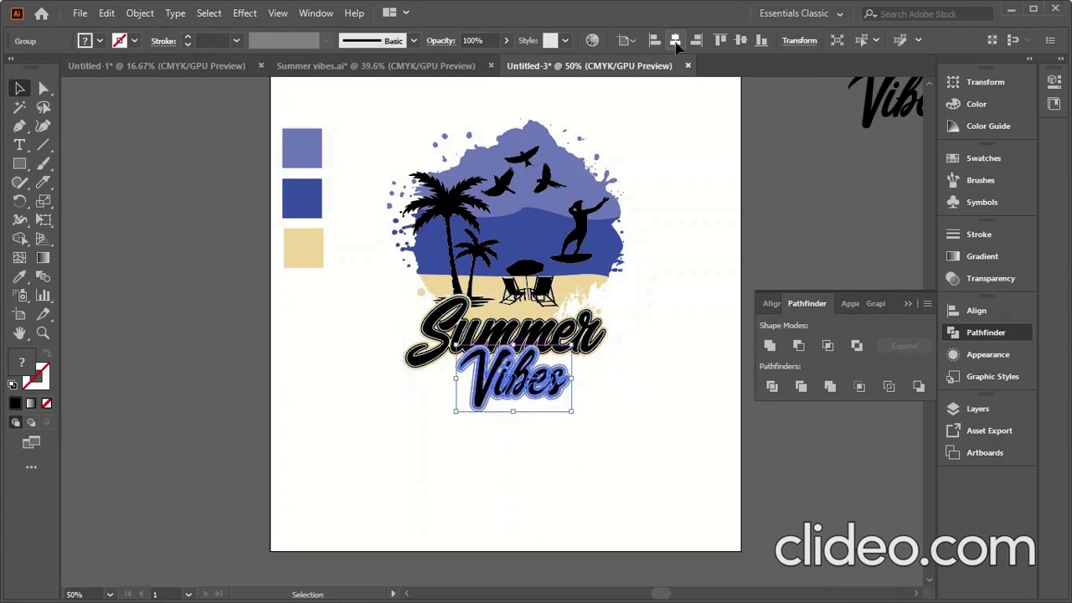
click(610, 466)
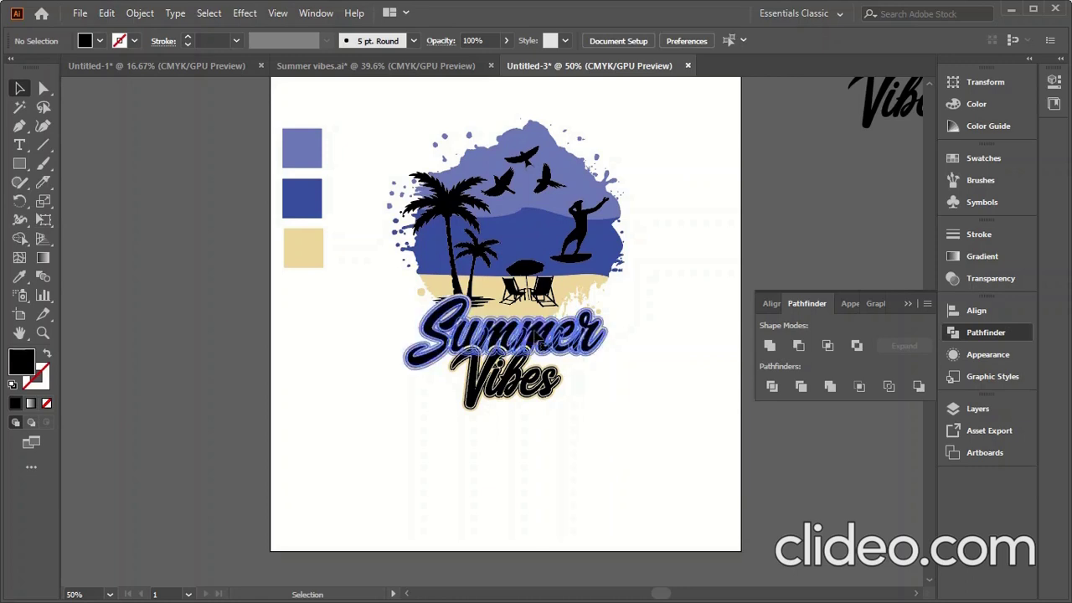
click(536, 339)
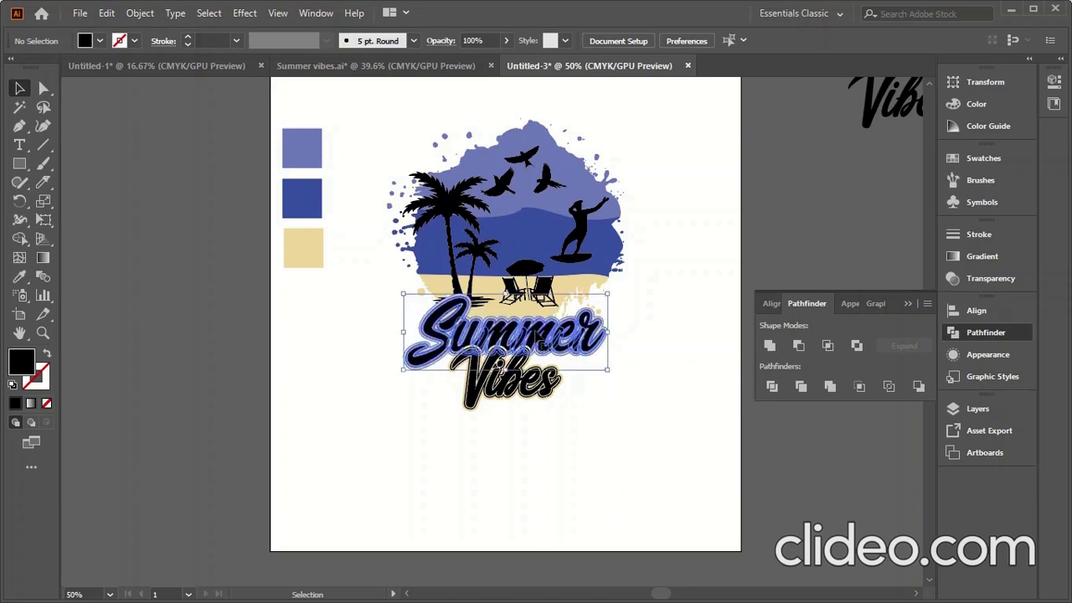
Step: Add a 0.1 in offset path outline around the Summer lettering
click(139, 13)
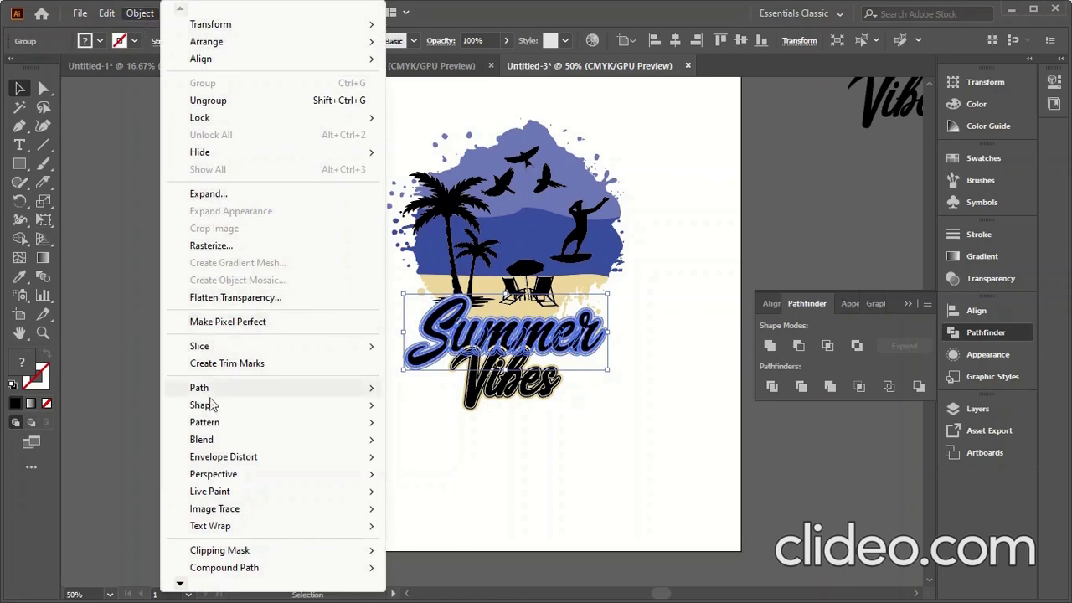
mouse_move(199, 387)
click(434, 446)
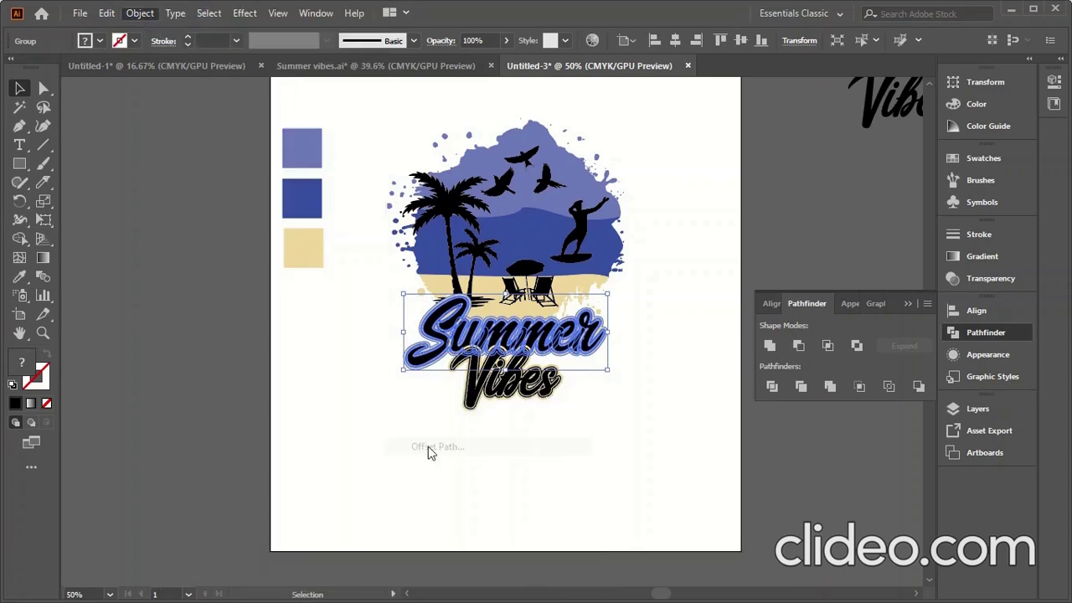
click(653, 307)
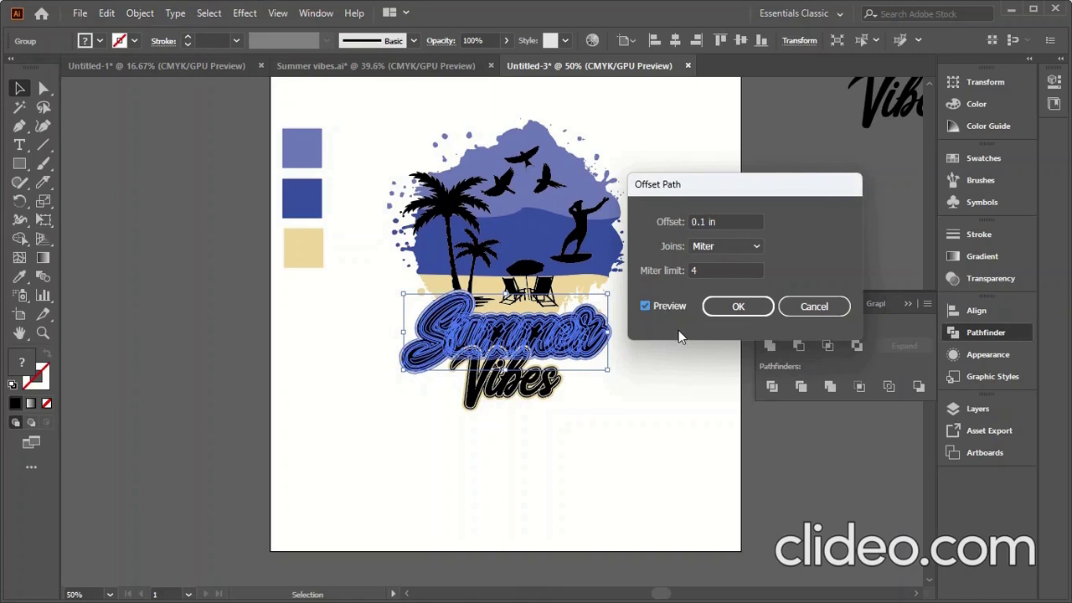
click(738, 306)
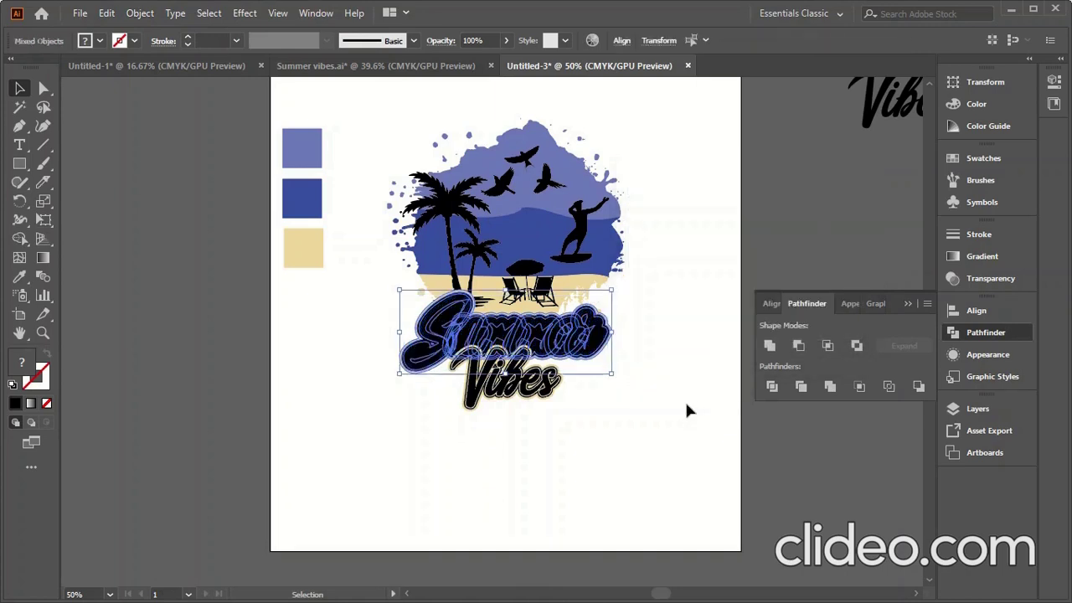
Step: Attempt to group the offset outline with Summer, dismiss the error, and select the beach group
click(107, 12)
click(202, 82)
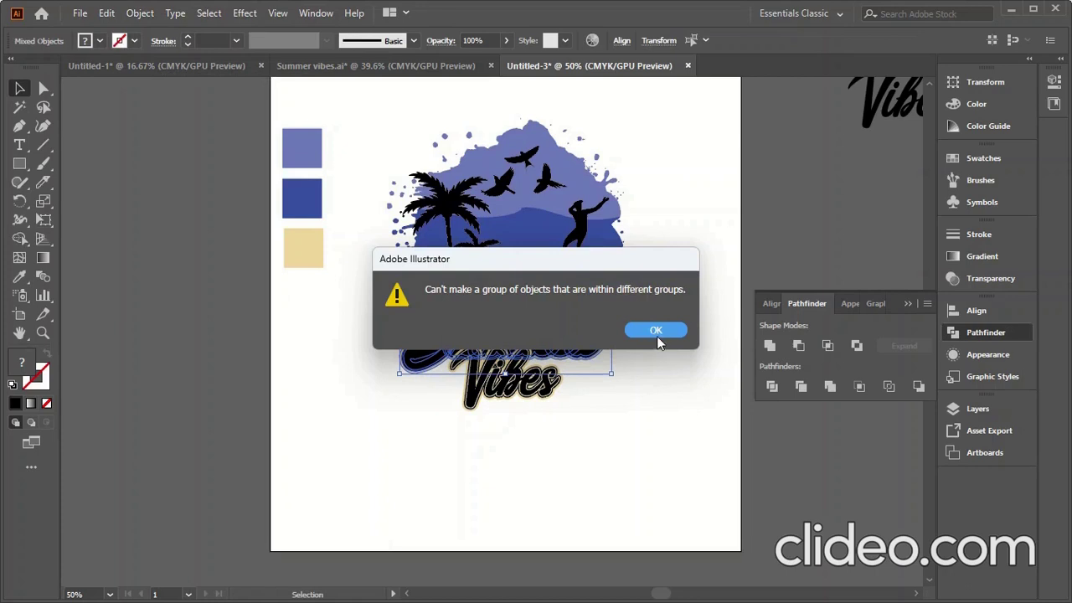
click(656, 331)
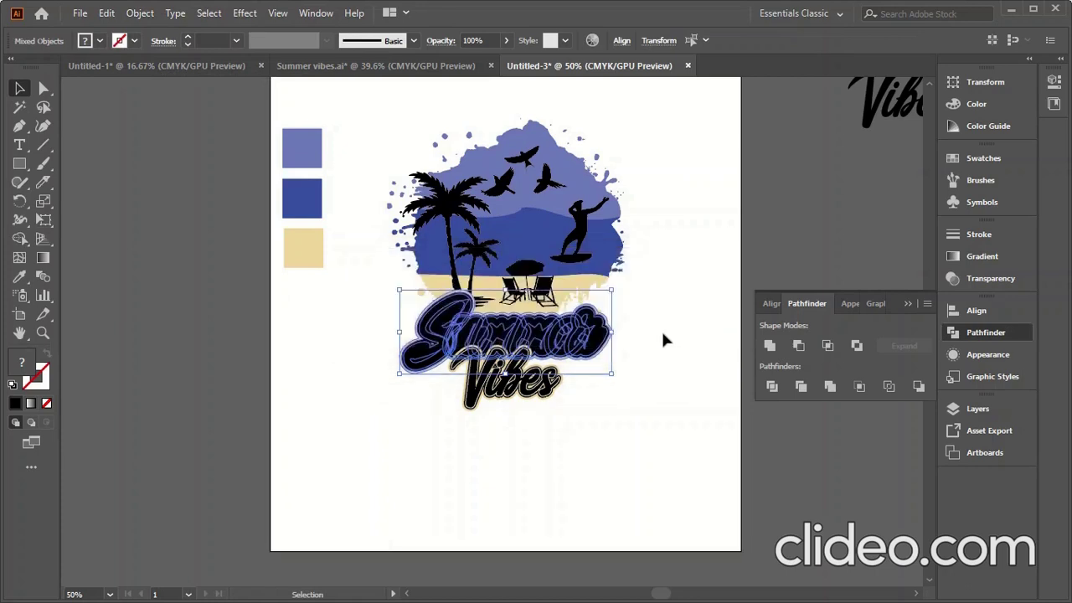
click(598, 279)
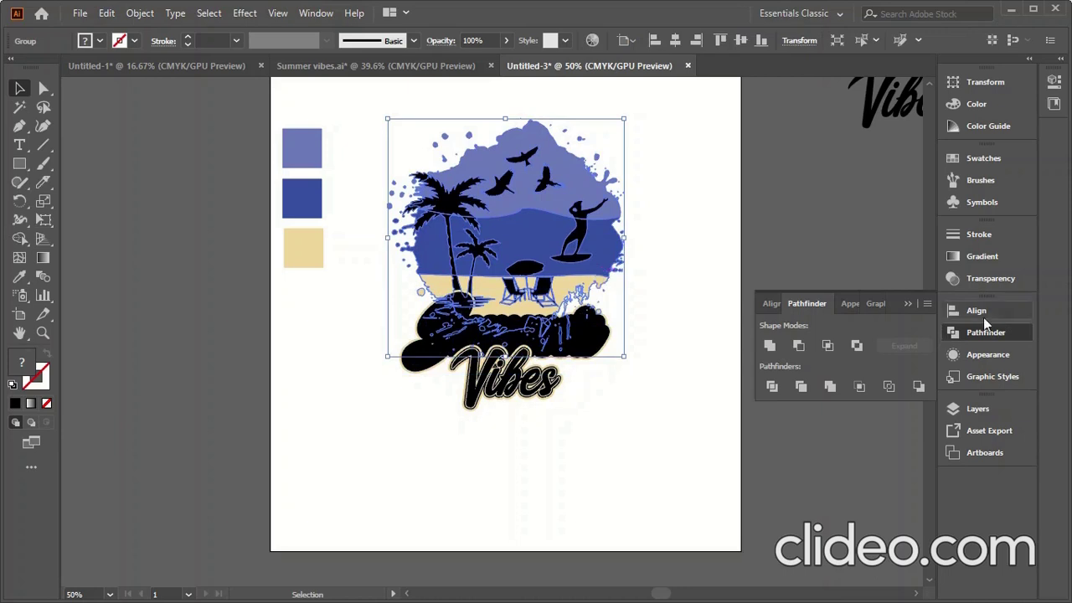
Step: Give the beach artwork a non-clipping opacity mask and paste the lettering outlines in front inside it
click(987, 278)
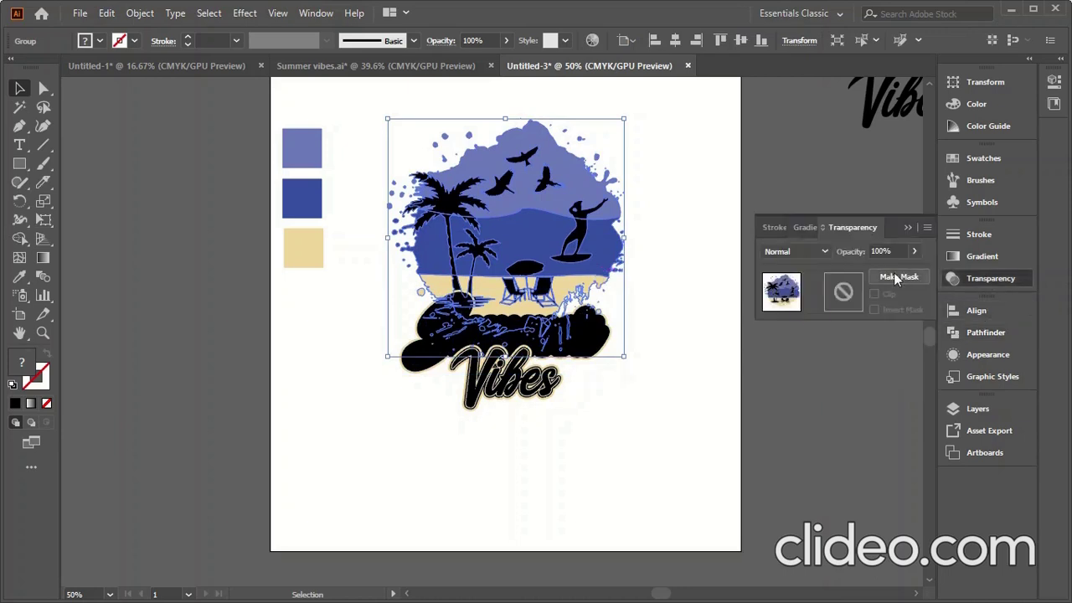
click(895, 277)
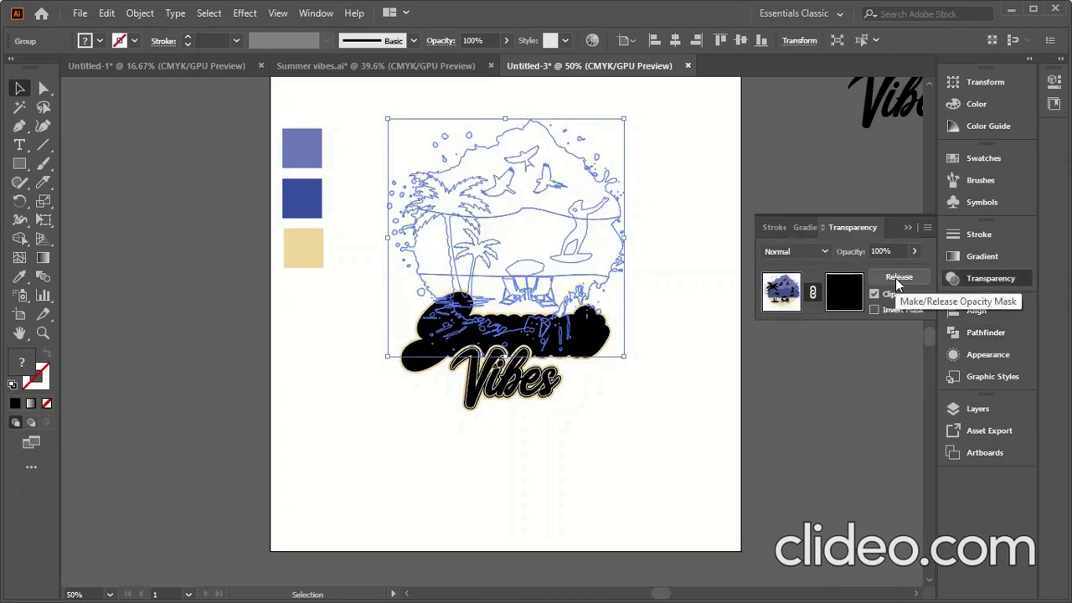
click(874, 294)
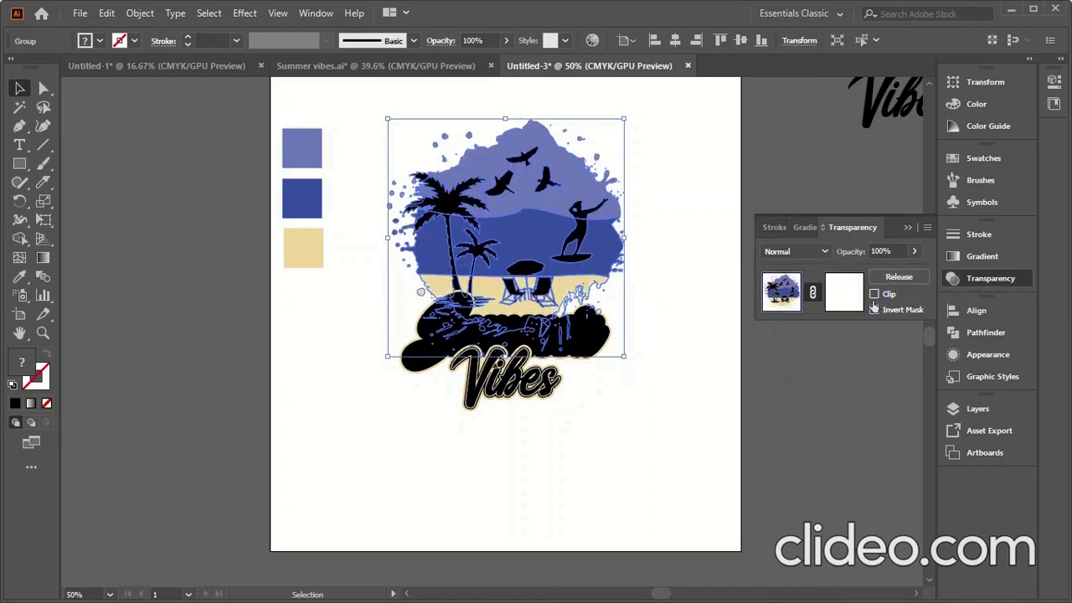
click(844, 301)
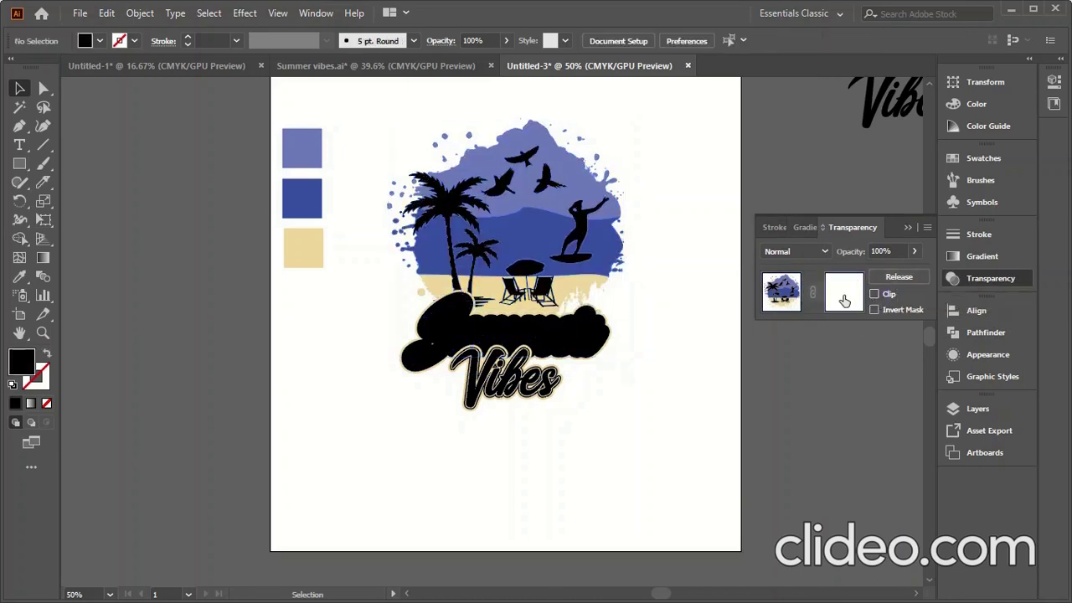
click(106, 13)
click(155, 124)
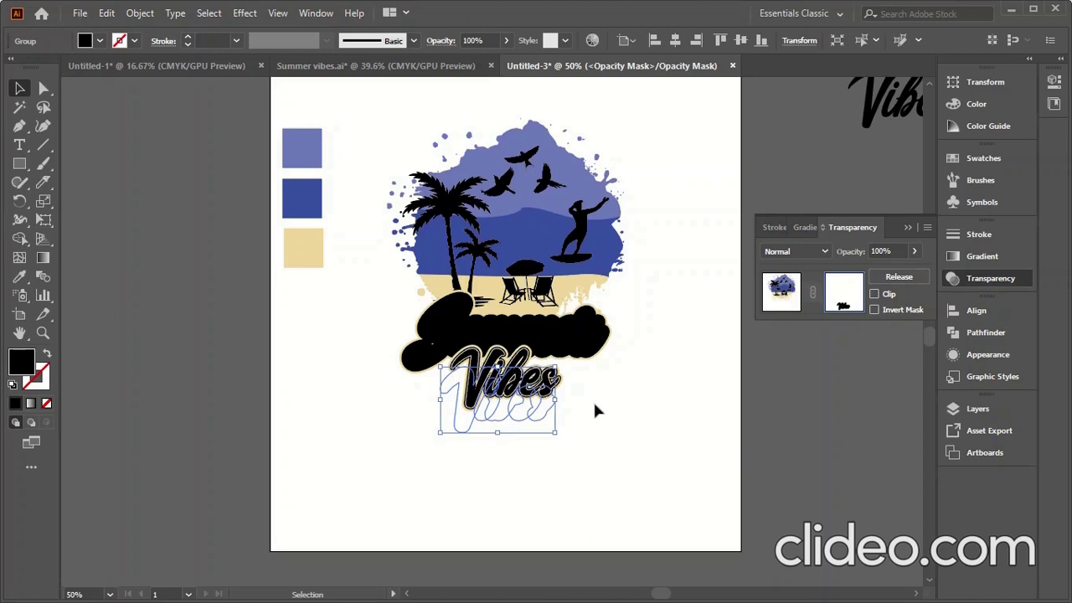
Step: Deselect the Vibes outline and select the Summer lettering
key(a)
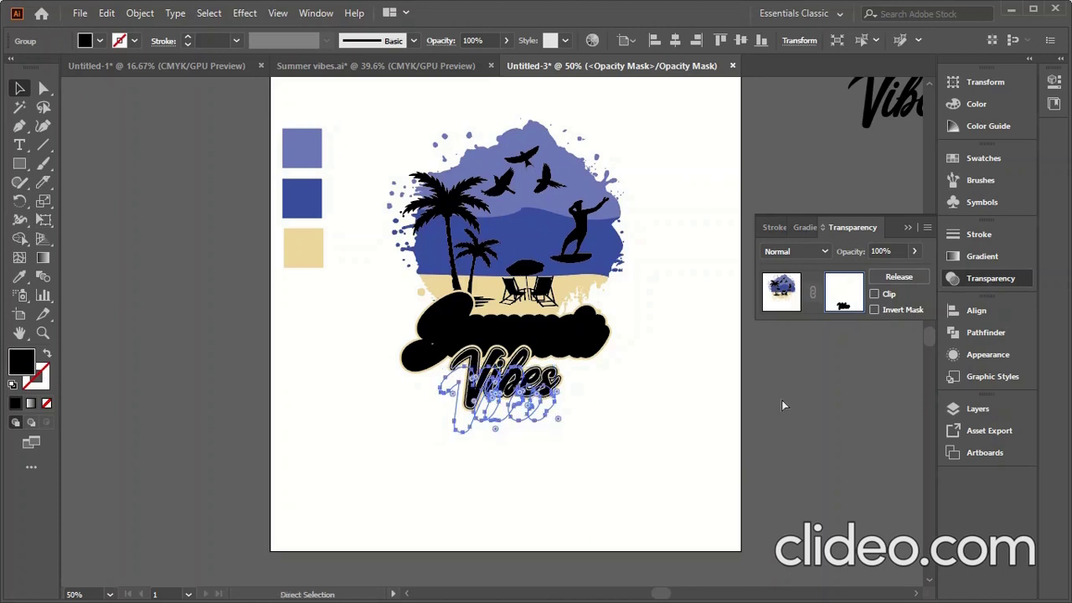
click(782, 404)
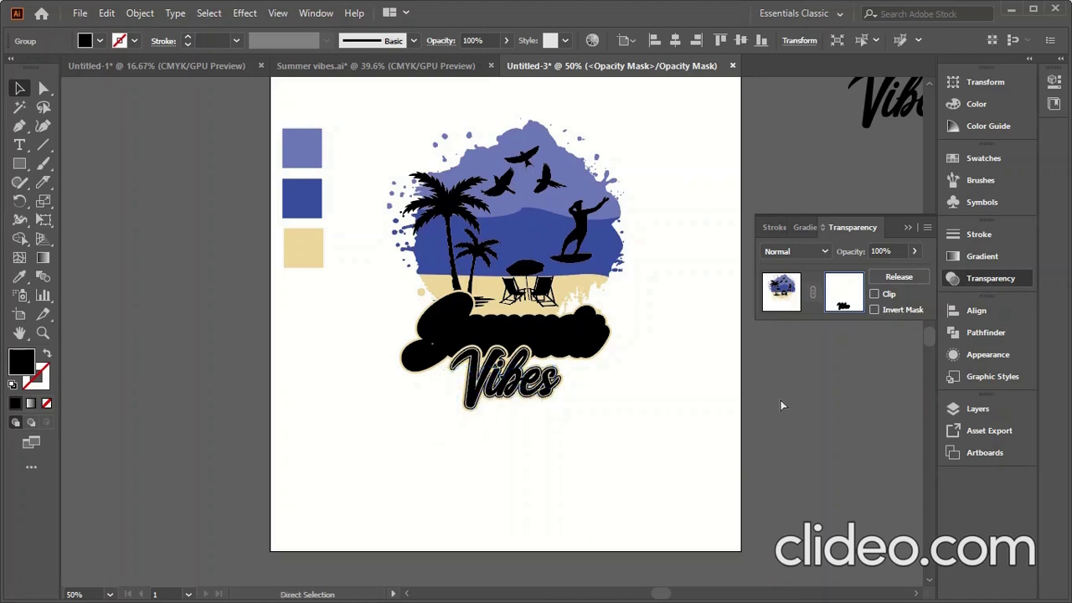
key(v)
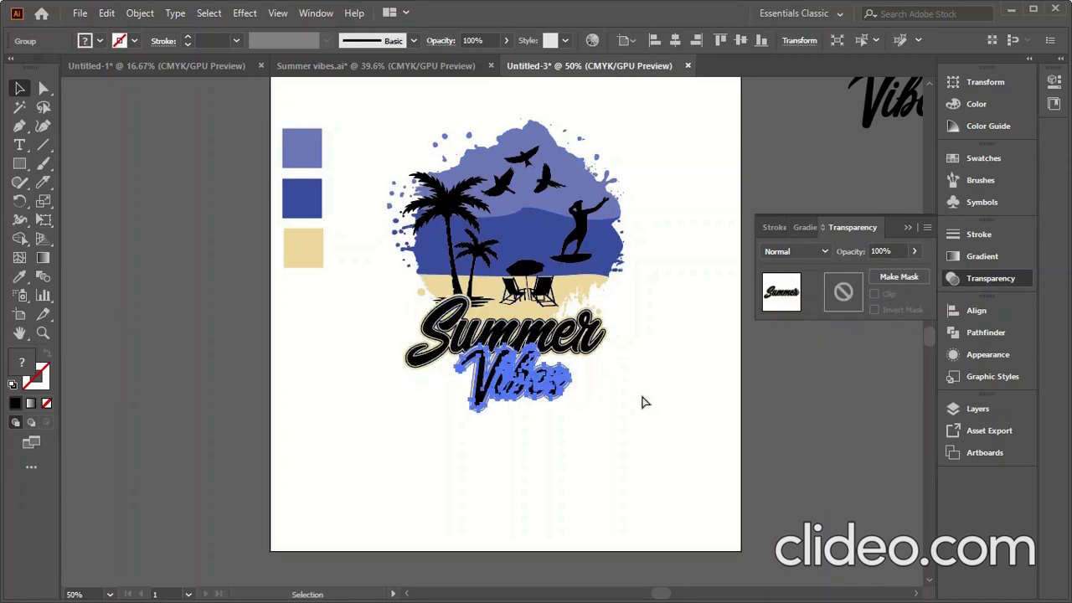
click(642, 400)
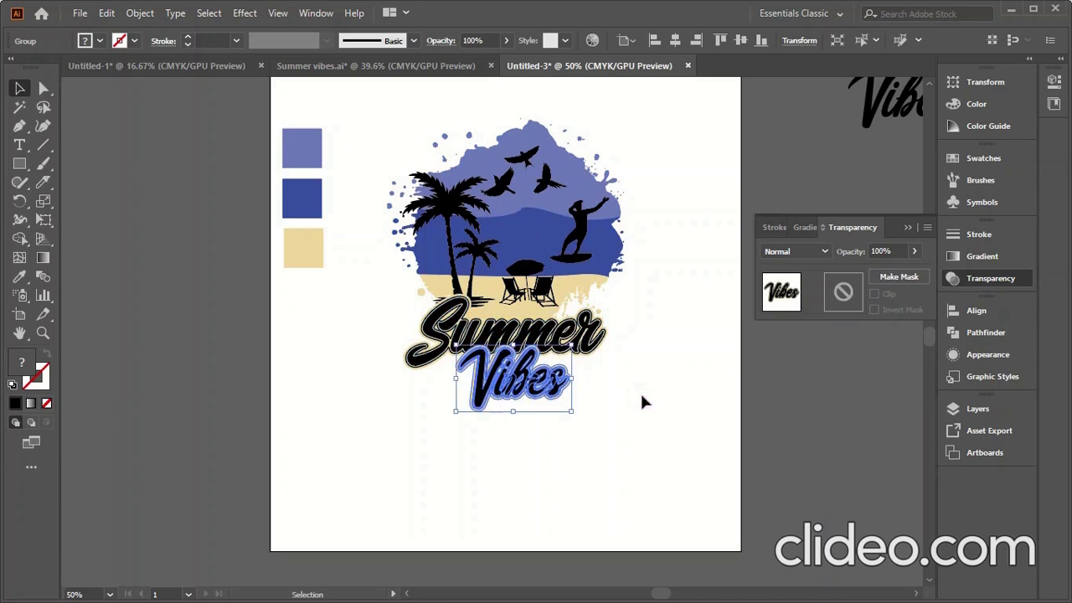
click(641, 400)
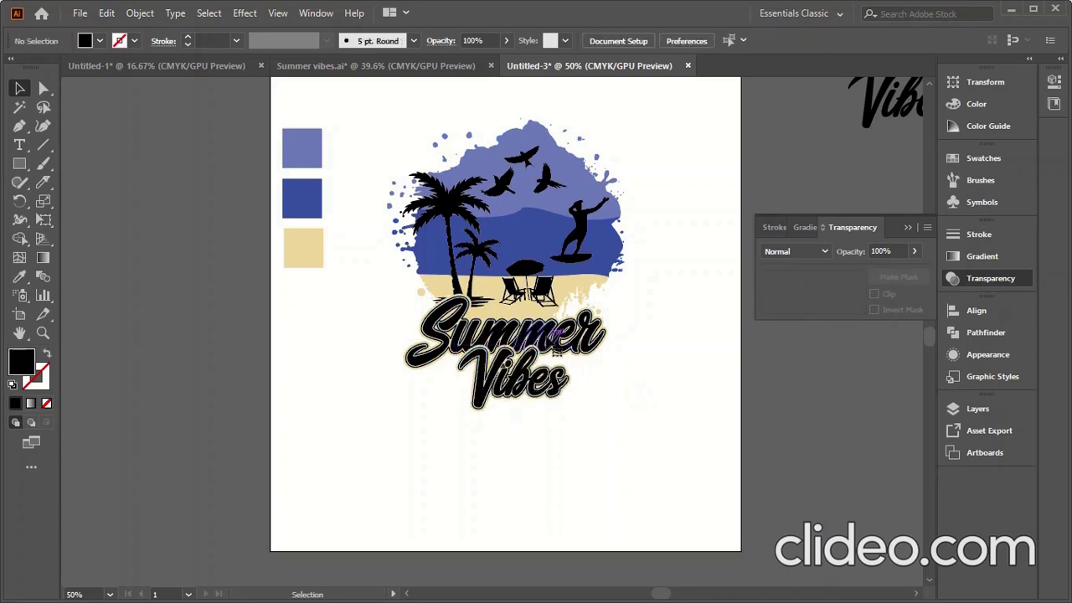
click(555, 350)
click(140, 14)
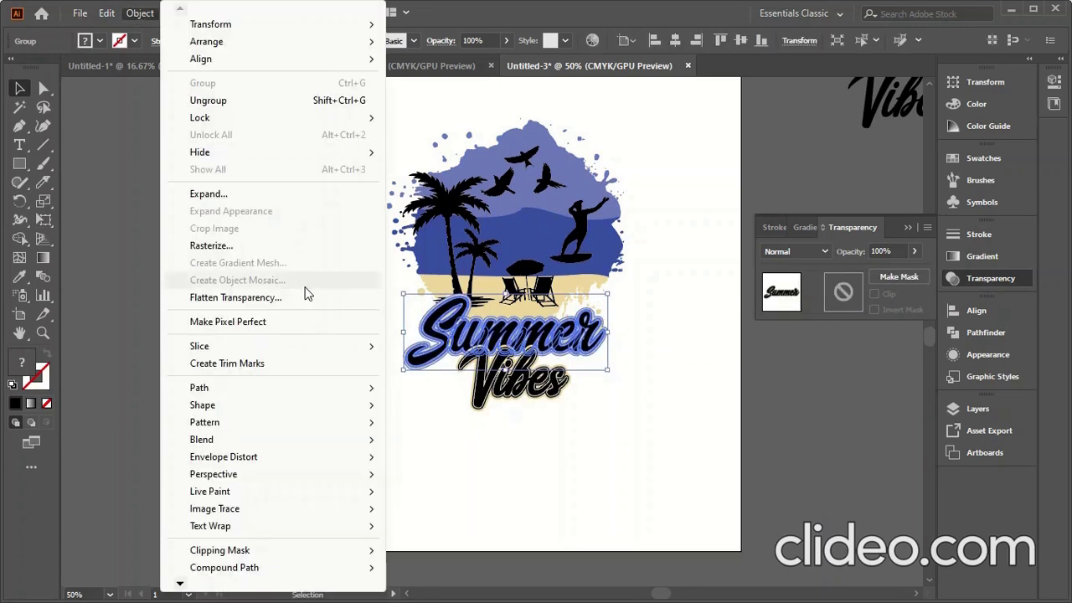
Step: Create an offset outline around Summer and cut it to the clipboard
mouse_move(199, 388)
click(448, 449)
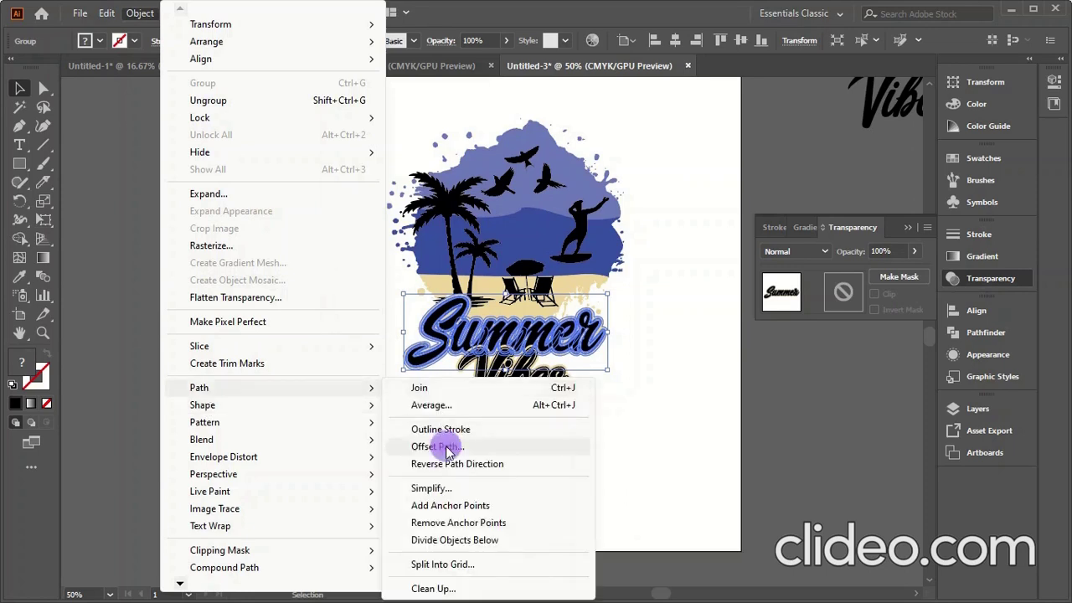
click(661, 306)
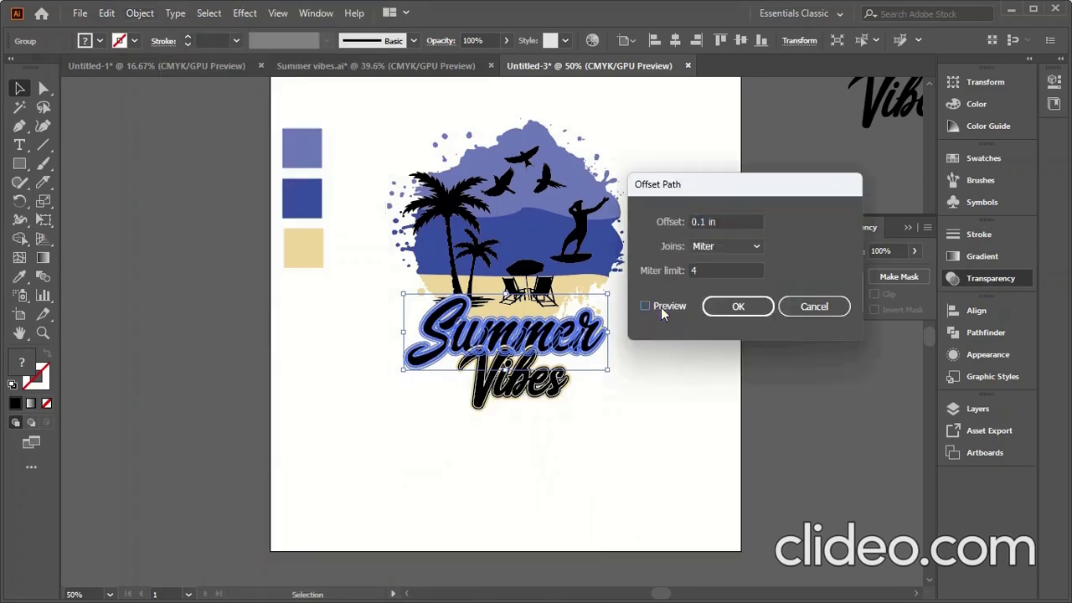
click(741, 306)
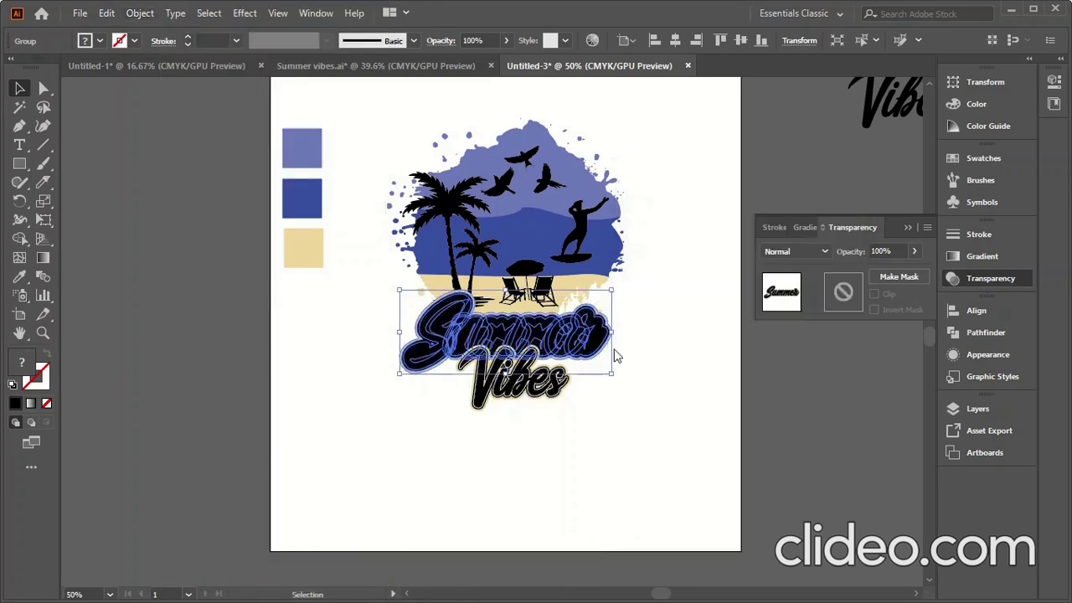
click(106, 13)
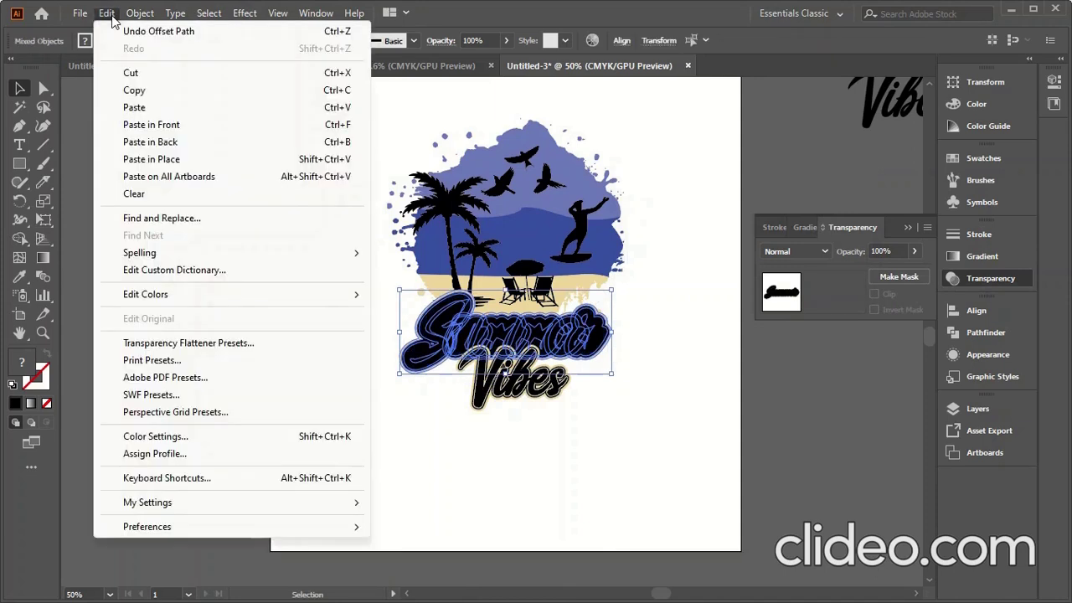
click(134, 107)
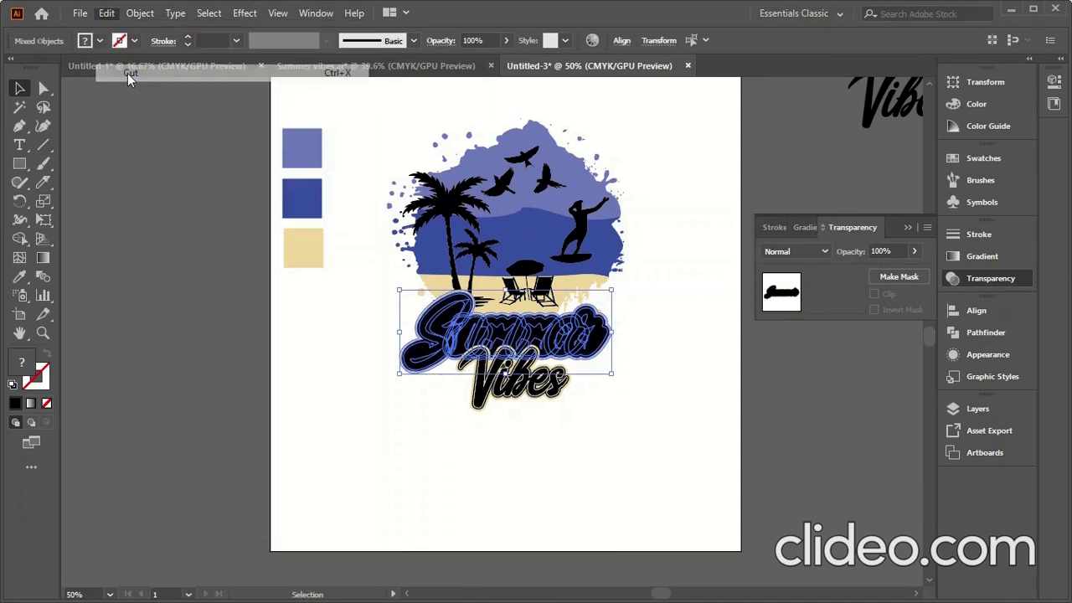
Step: Add a non-clipping opacity mask to the beach artwork and paste the Summer outline into it
click(663, 392)
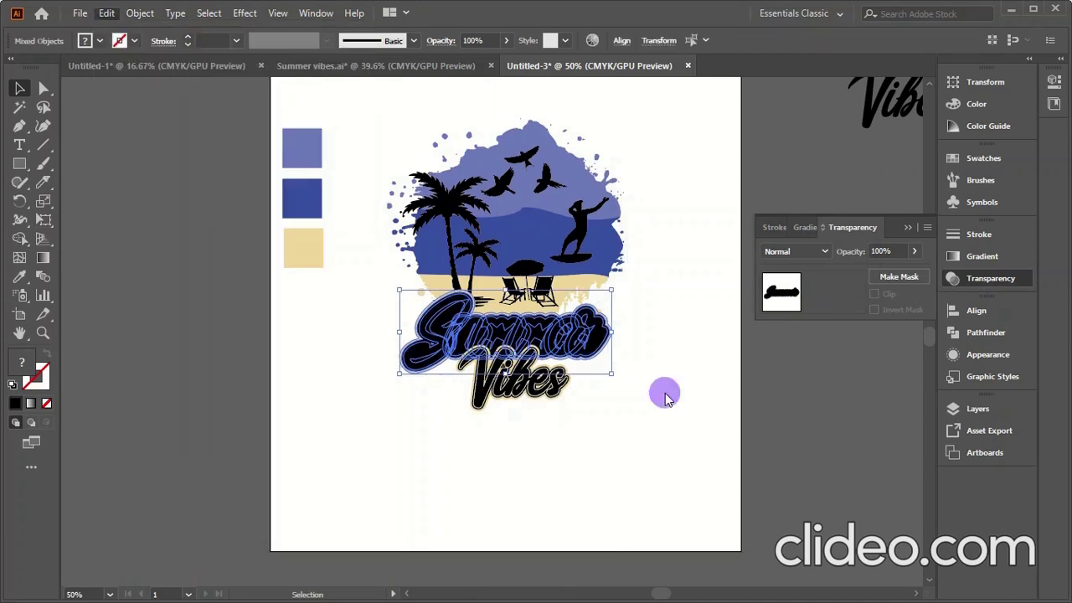
click(641, 262)
click(910, 275)
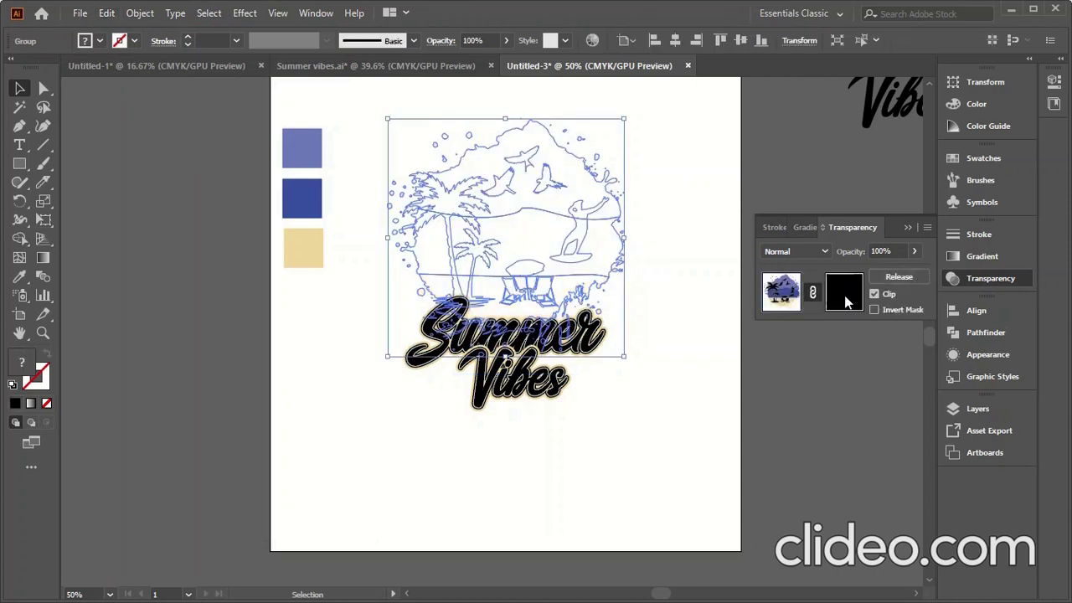
click(873, 295)
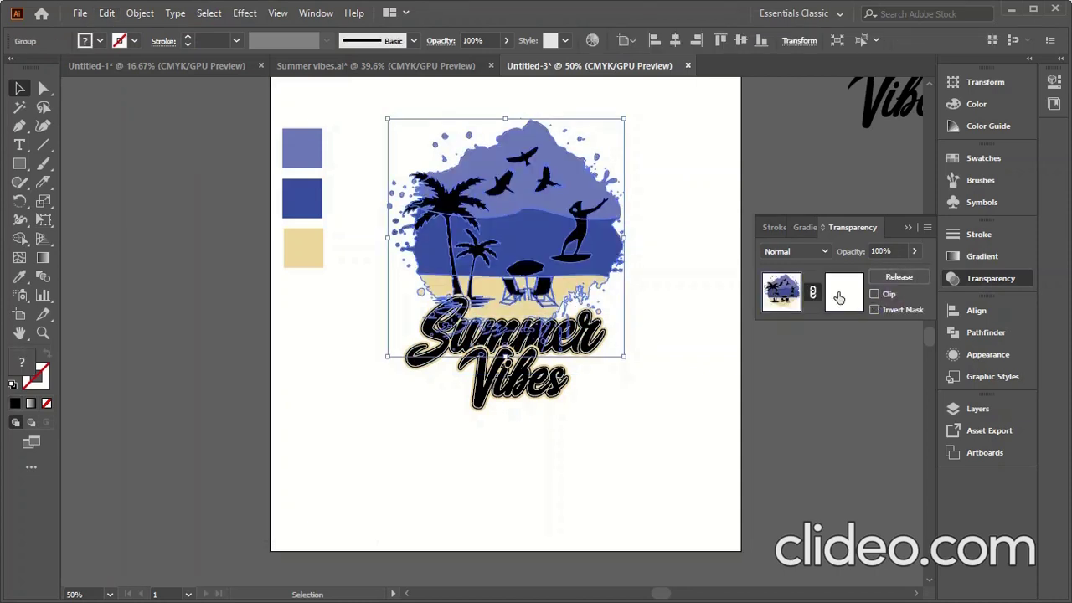
click(843, 291)
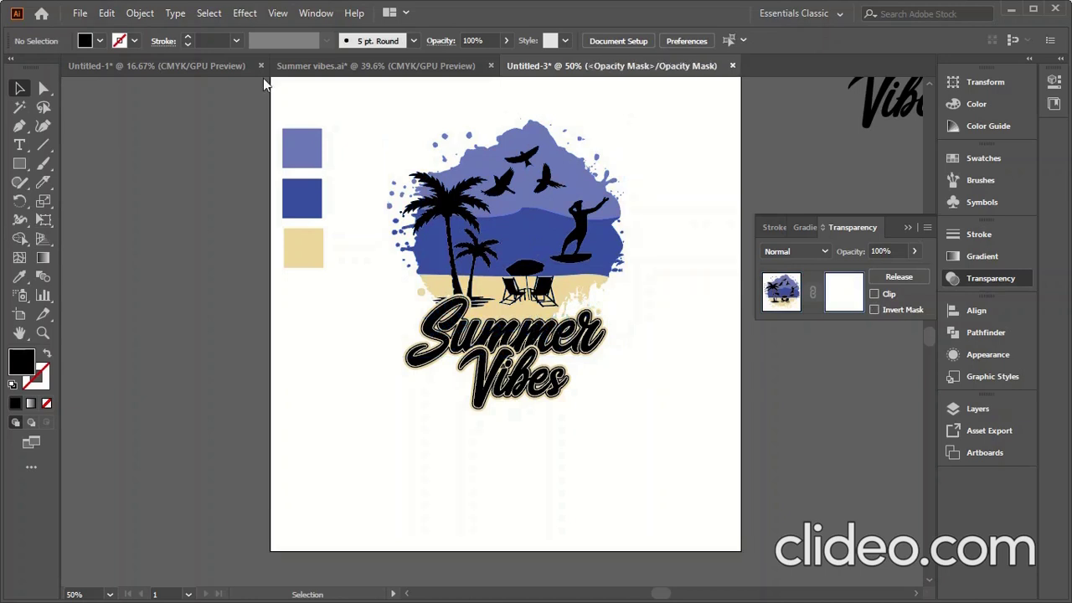
click(106, 12)
click(152, 125)
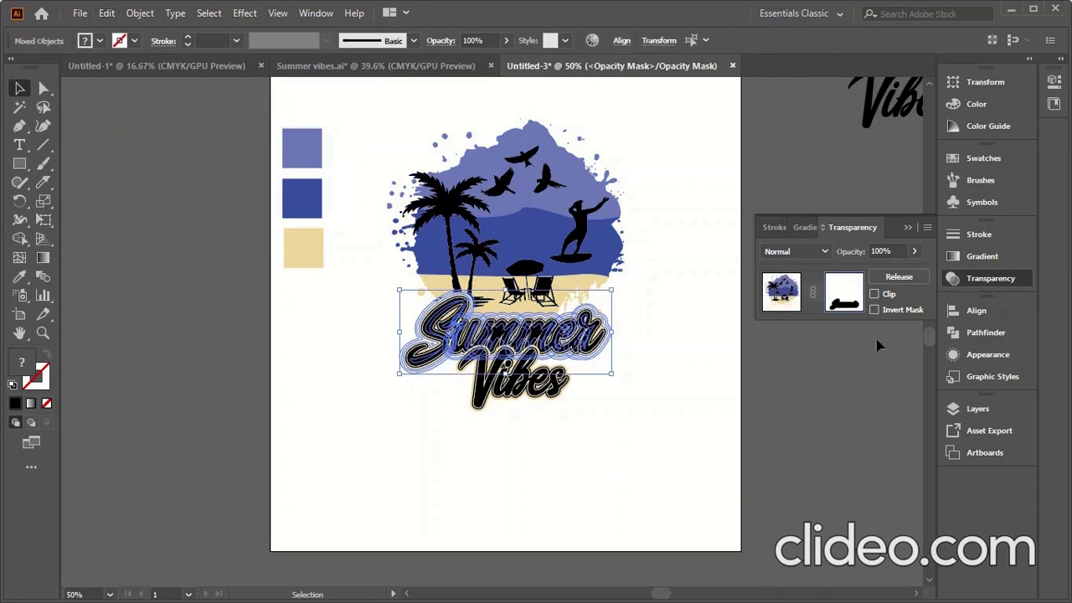
Step: Exit mask editing and regroup the masked beach artwork
click(781, 293)
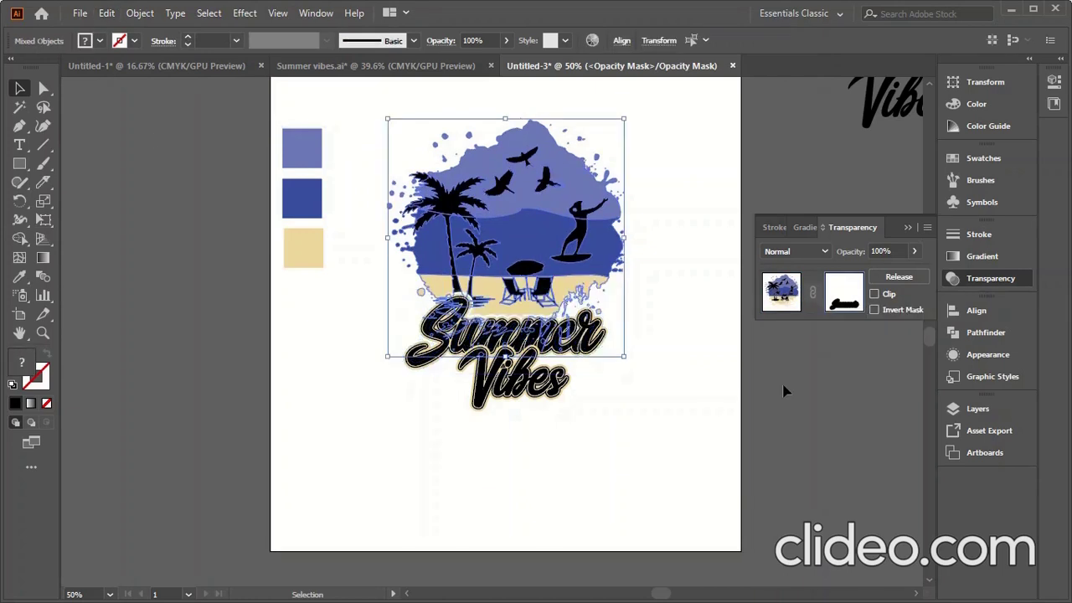
click(646, 386)
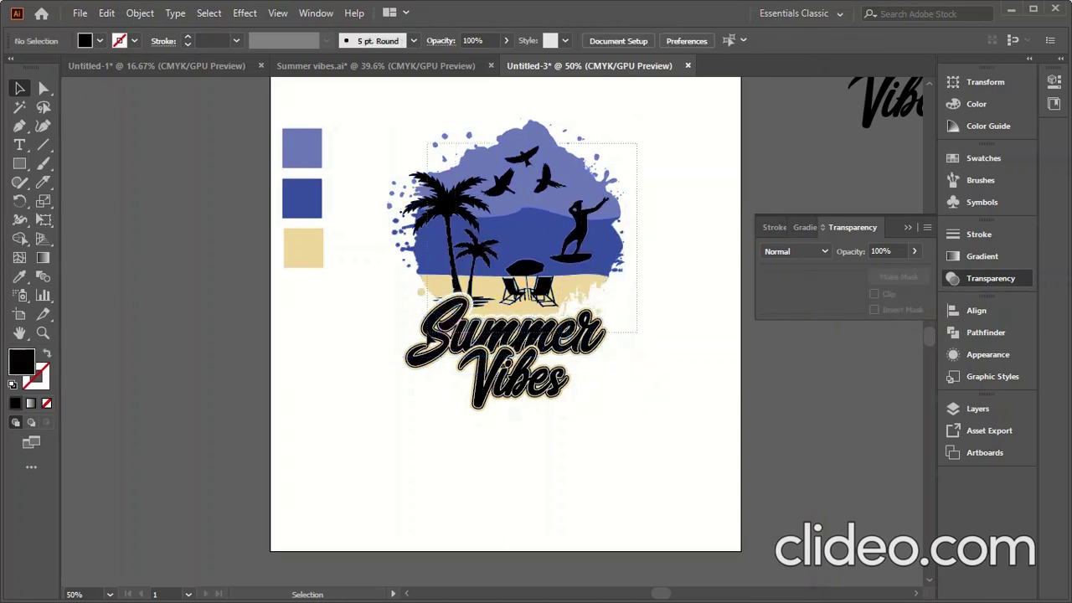
click(442, 335)
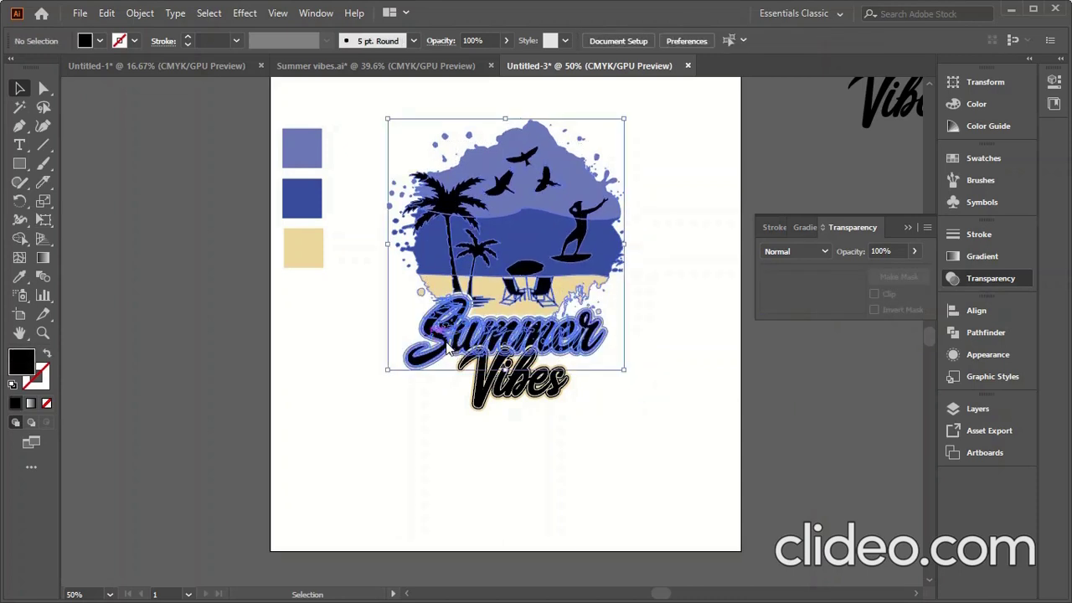
right_click(494, 234)
click(548, 359)
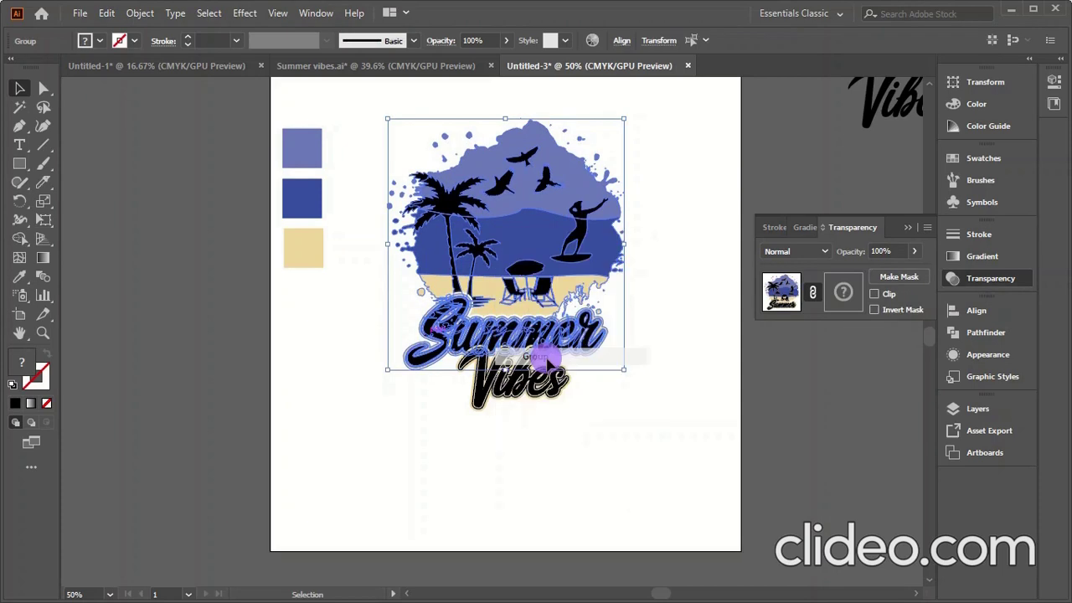
click(659, 391)
Step: Create an offset outline around Vibes and cut it to the clipboard
click(532, 394)
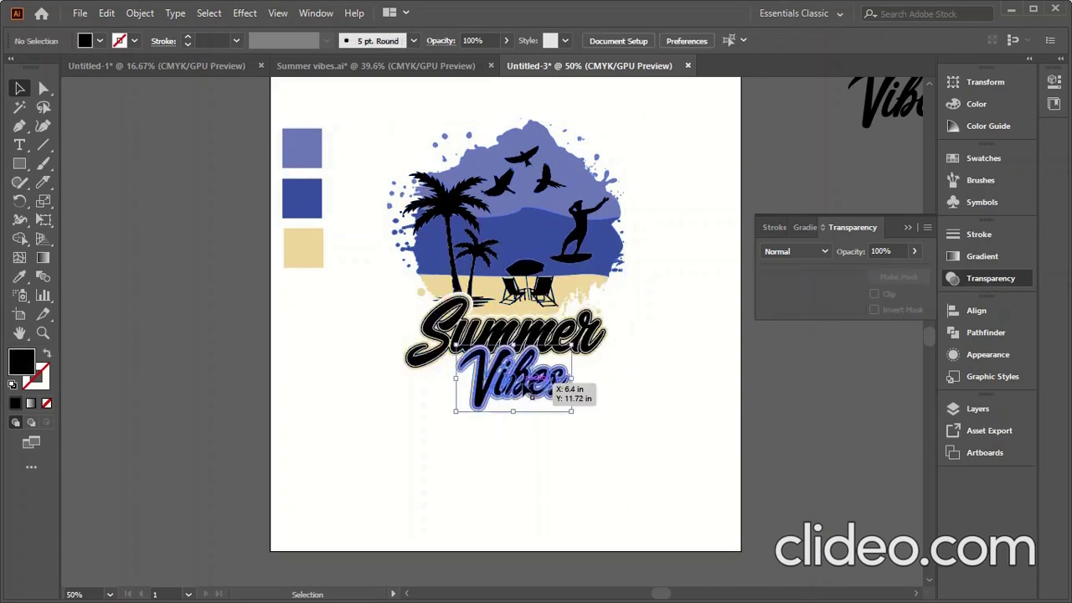
click(140, 13)
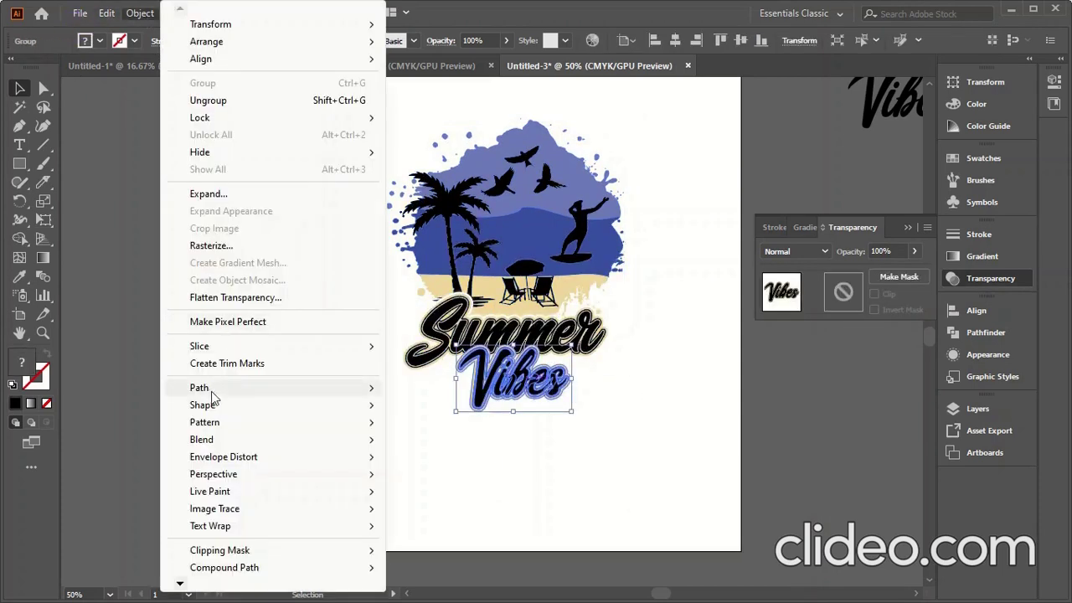
mouse_move(200, 387)
click(433, 449)
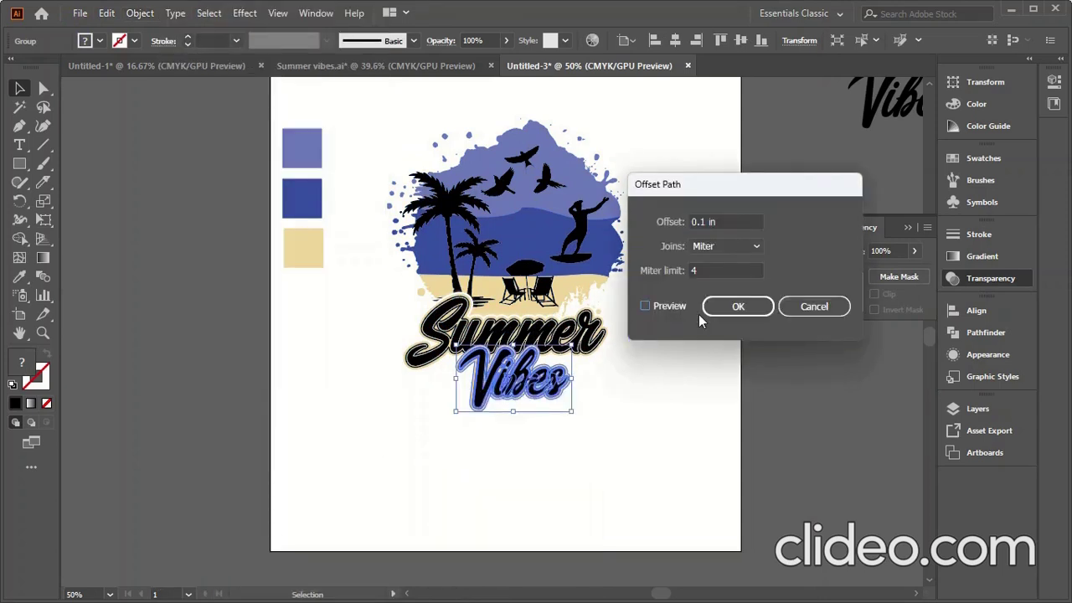
click(712, 307)
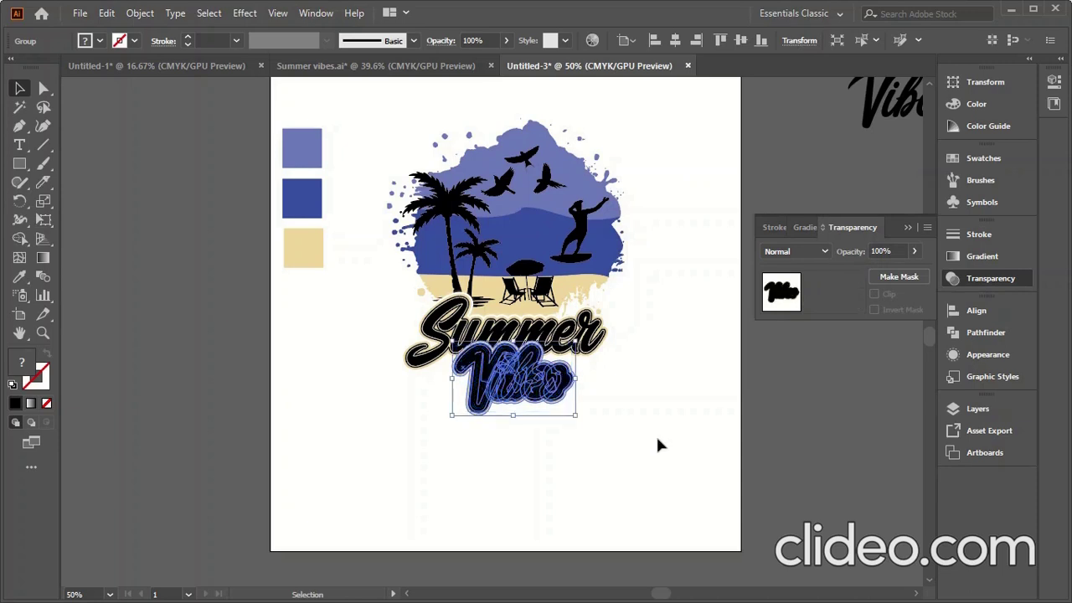
click(107, 12)
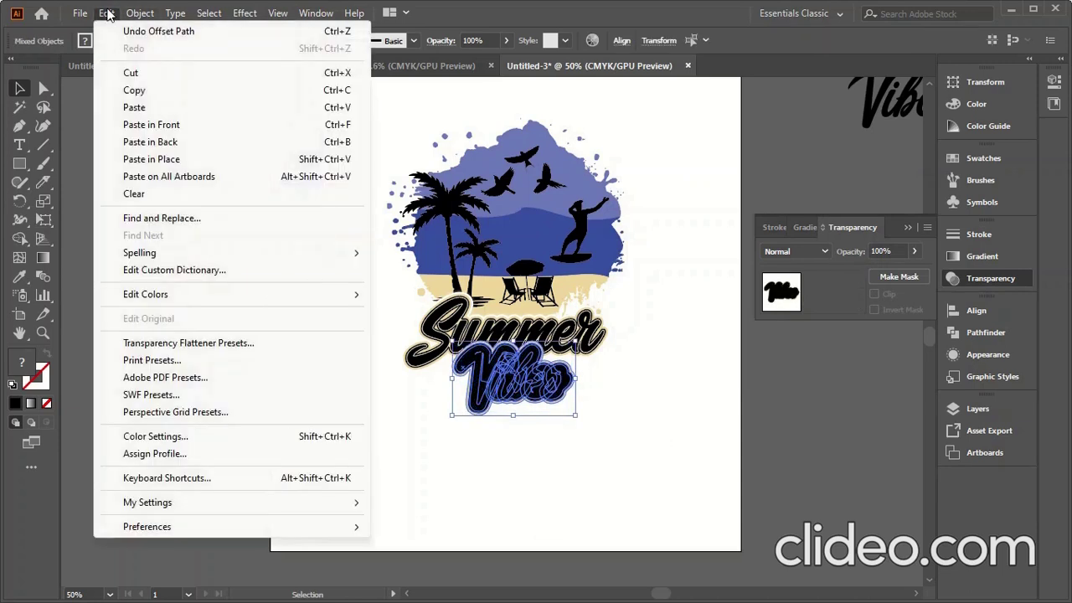
click(134, 89)
Step: Paste the Vibes outline in front inside the beach artwork's non-clipping opacity mask
click(636, 407)
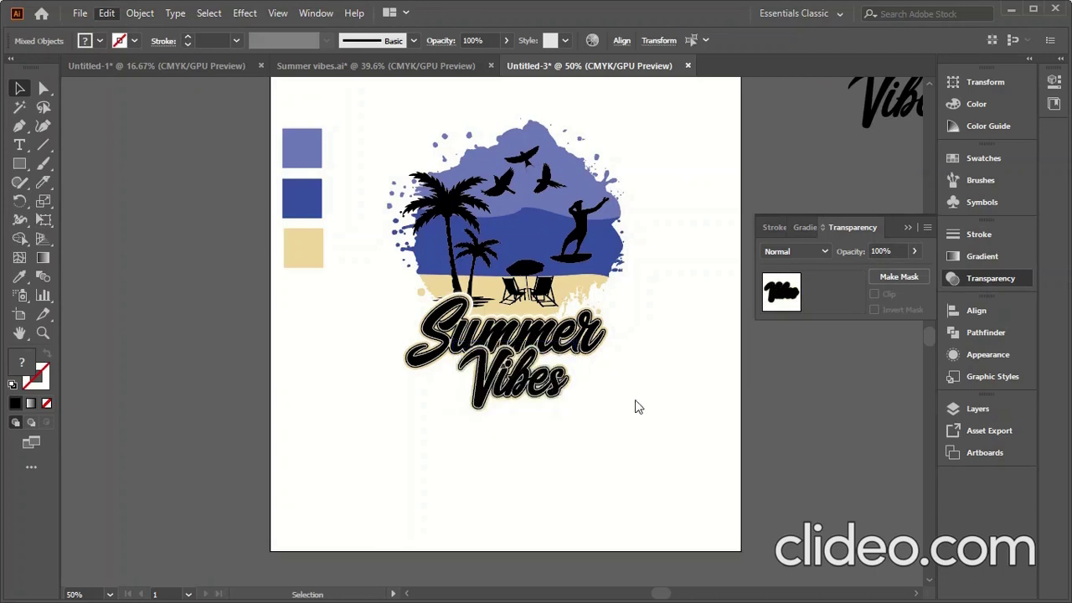
click(584, 302)
click(886, 278)
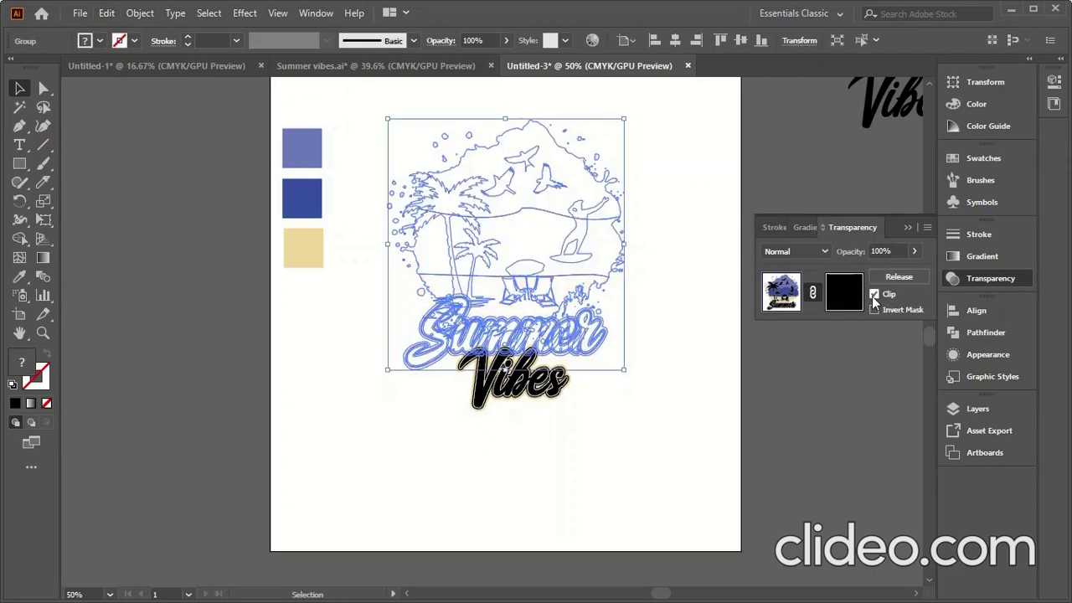
click(873, 294)
click(394, 276)
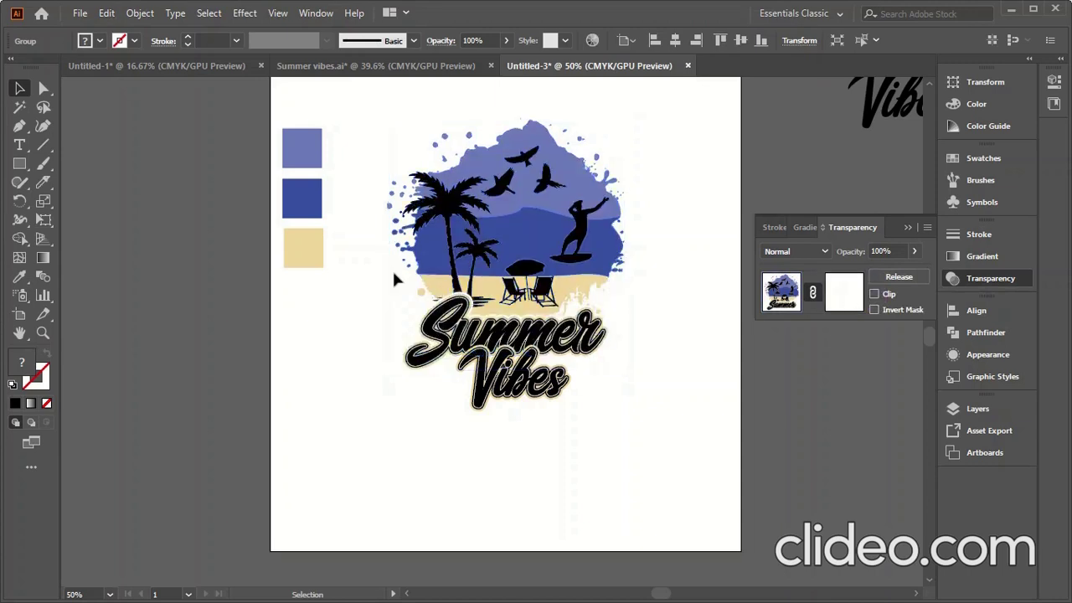
click(108, 13)
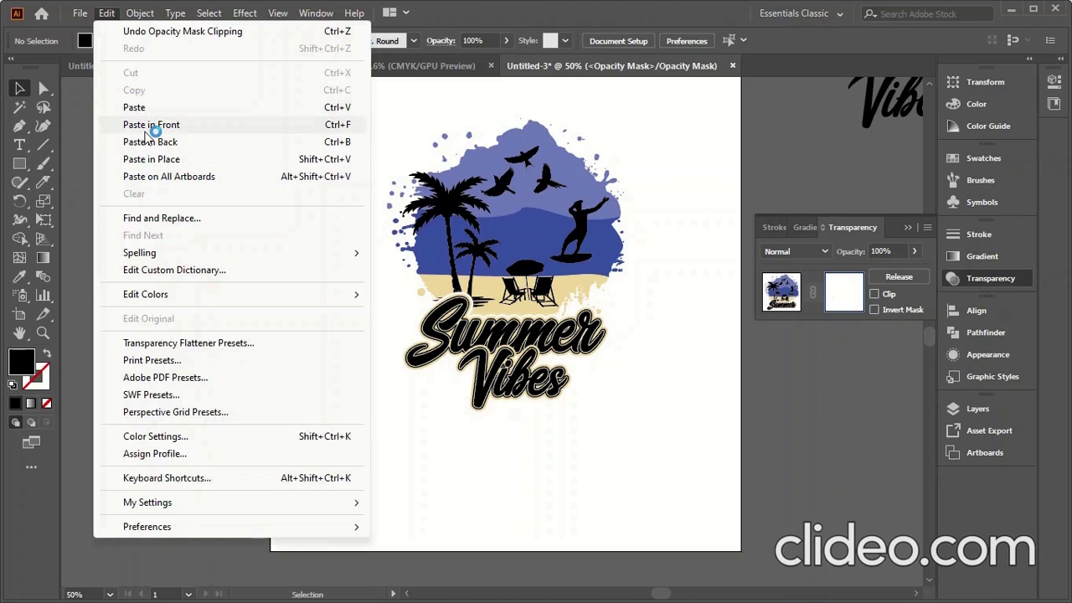
click(145, 132)
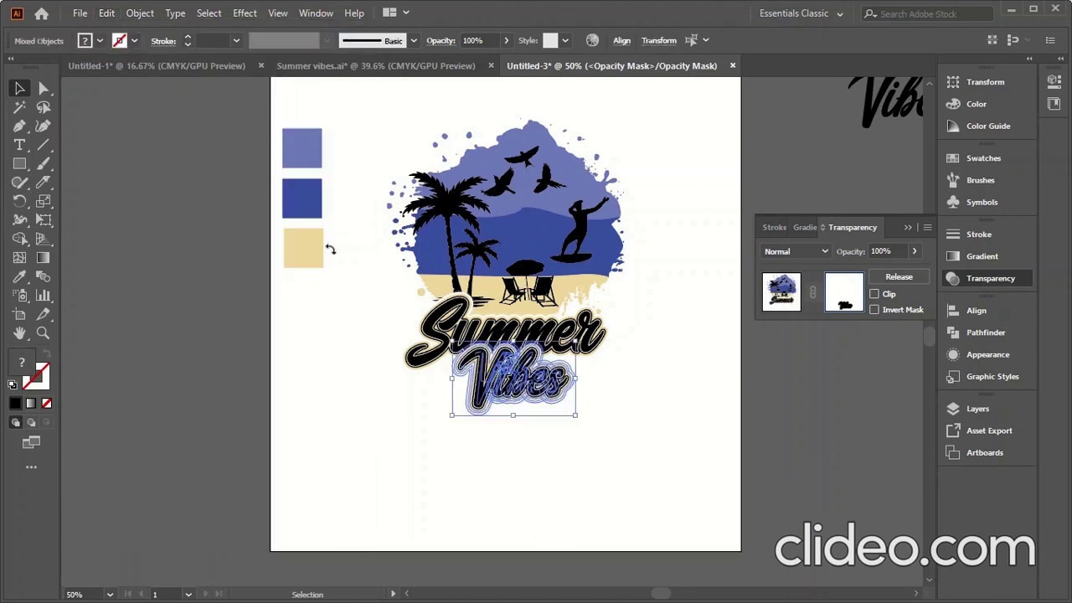
Step: Exit mask editing and group the entire Summer Vibes design into one piece
click(779, 297)
click(629, 407)
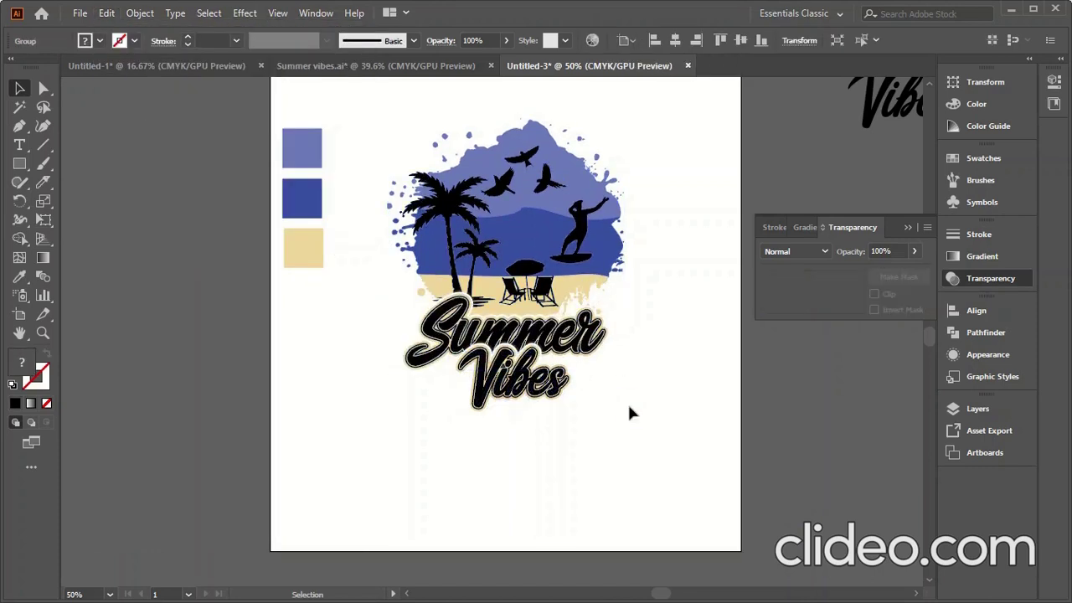
drag(651, 110, 378, 433)
right_click(519, 252)
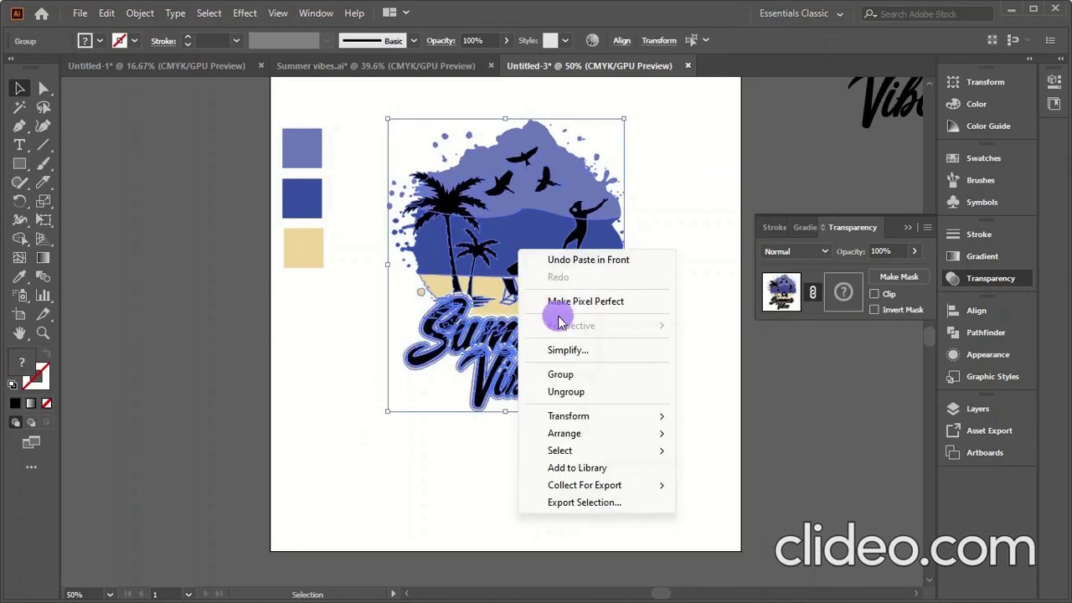
click(567, 375)
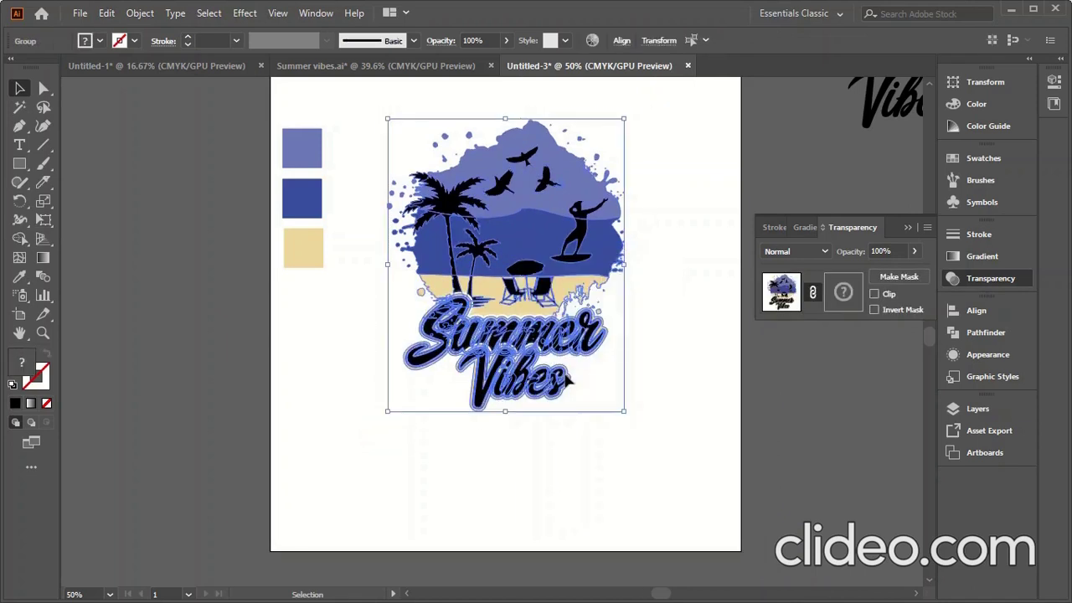
click(667, 350)
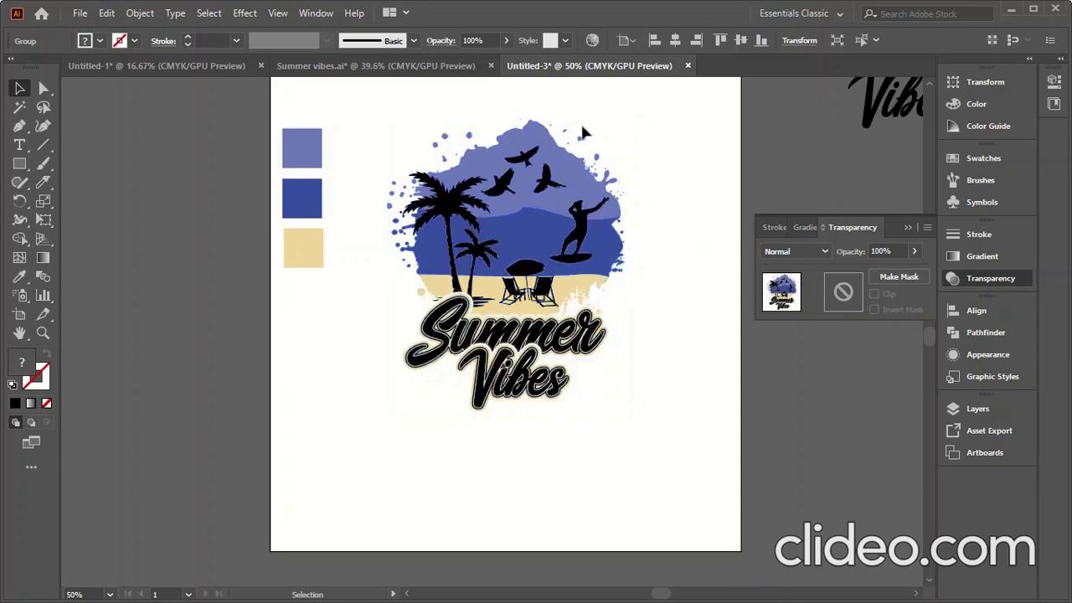